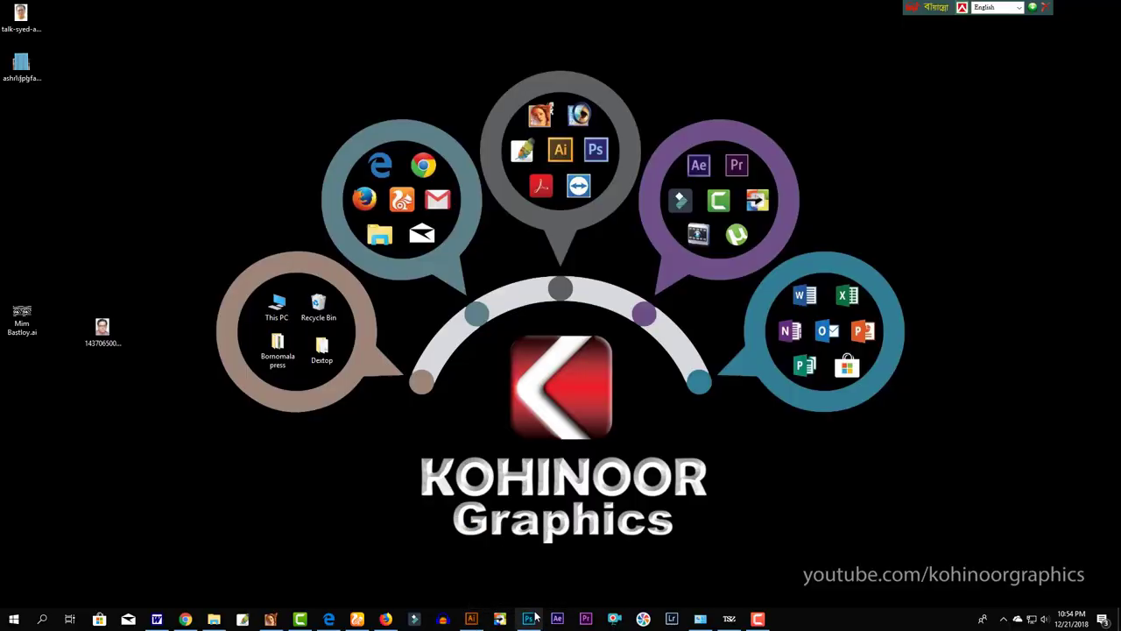
- Open Asraf Photo 18.psd from the MP Pacher folder in Photoshop by dragging it from File Explorer
left_click(535, 620)
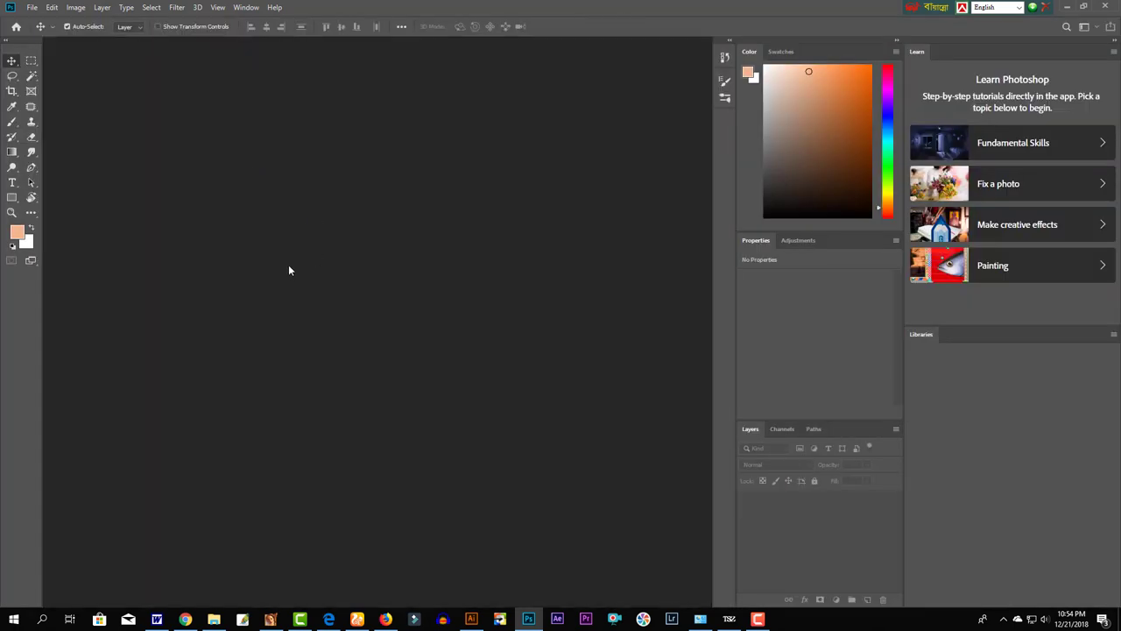
key("alt+Tab")
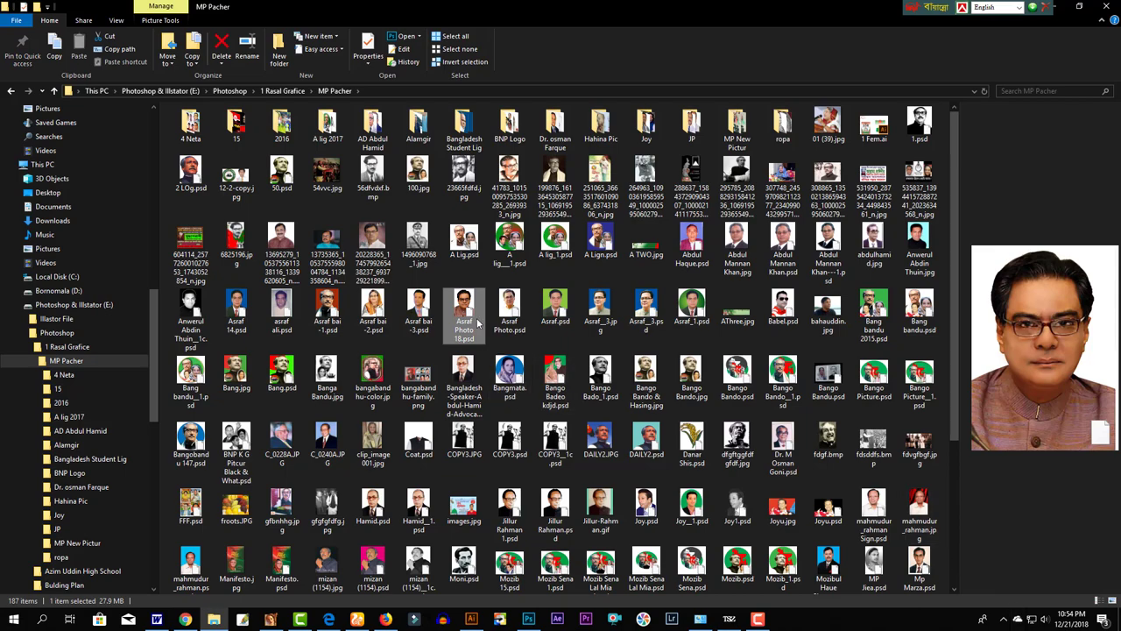
mouse_move(464, 314)
left_mouse_down()
mouse_move(540, 604)
mouse_move(465, 368)
left_mouse_up()
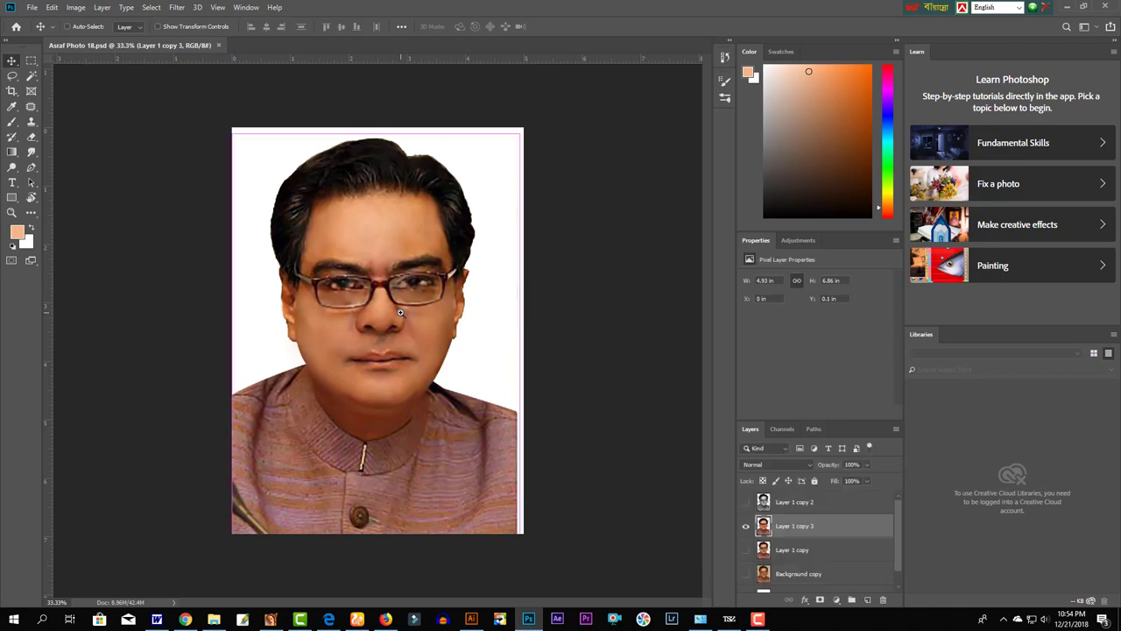
- Inspect the portrait up close with the panels hidden, and turn on the rulers
left_click(401, 313, "ctrl")
key("Tab")
mouse_move(500, 300)
left_mouse_down()
mouse_move(438, 365)
mouse_move(426, 357)
left_mouse_up()
key("ctrl+r")
left_click_drag(505, 345, 479, 324)
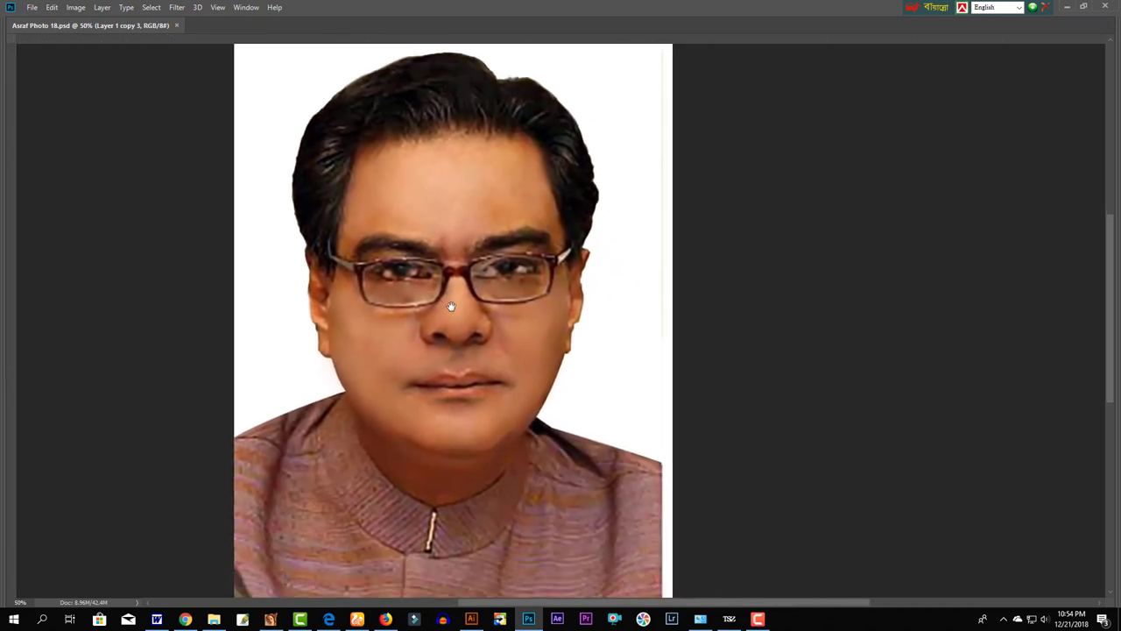
left_click(480, 323, "alt")
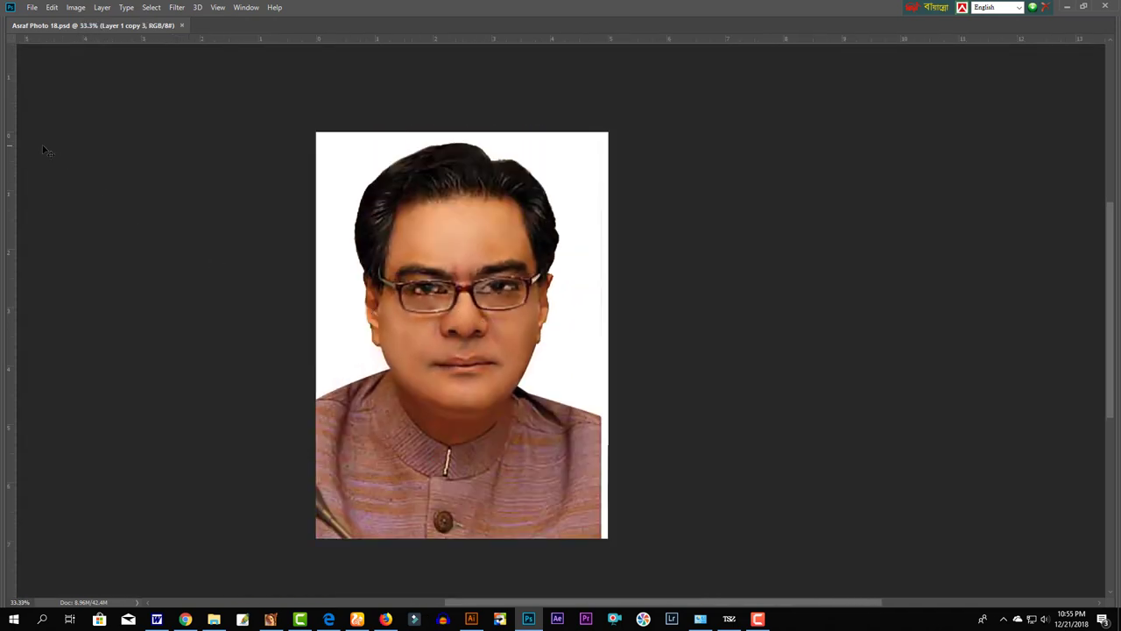
key("Tab")
- Lasso around the chin, face and hair, and feather the selection by 50 pixels
left_click(13, 76)
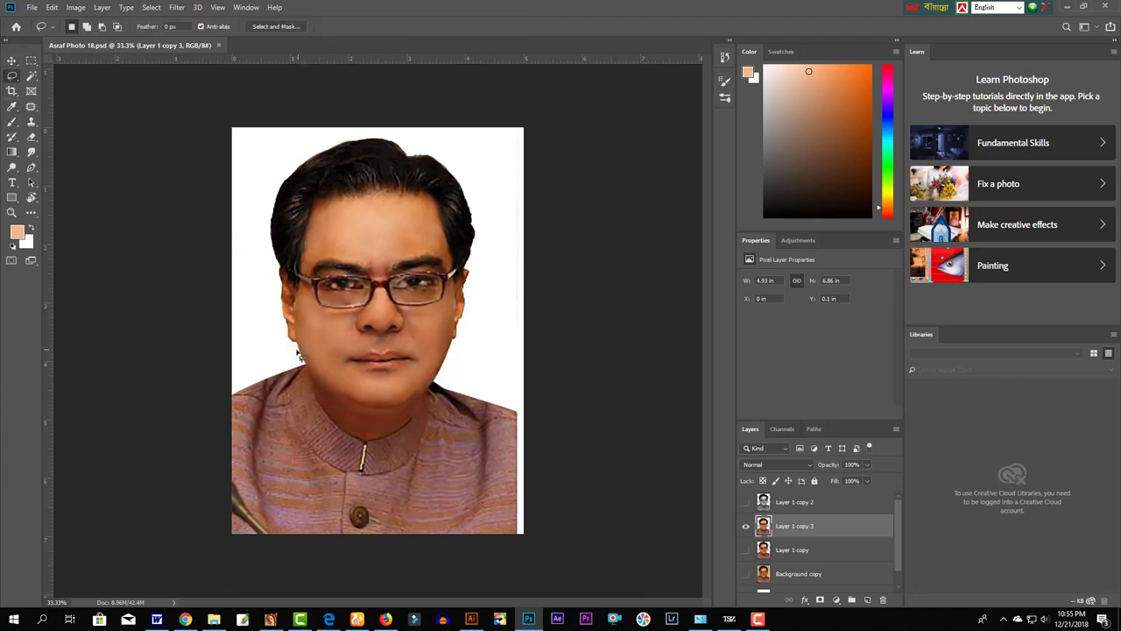
left_click_drag(316, 387, 375, 437)
mouse_move(427, 396)
left_mouse_down()
mouse_move(479, 337)
mouse_move(480, 268)
mouse_move(463, 263)
mouse_move(442, 206)
mouse_move(410, 191)
mouse_move(354, 192)
left_mouse_up()
key("shift+F6")
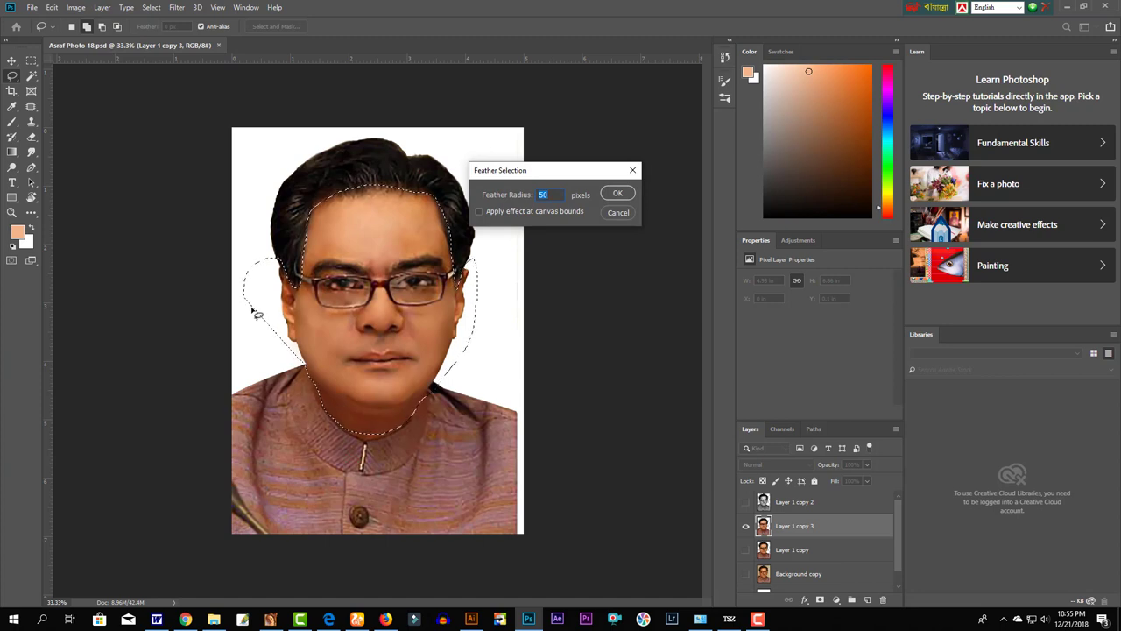
key("Return")
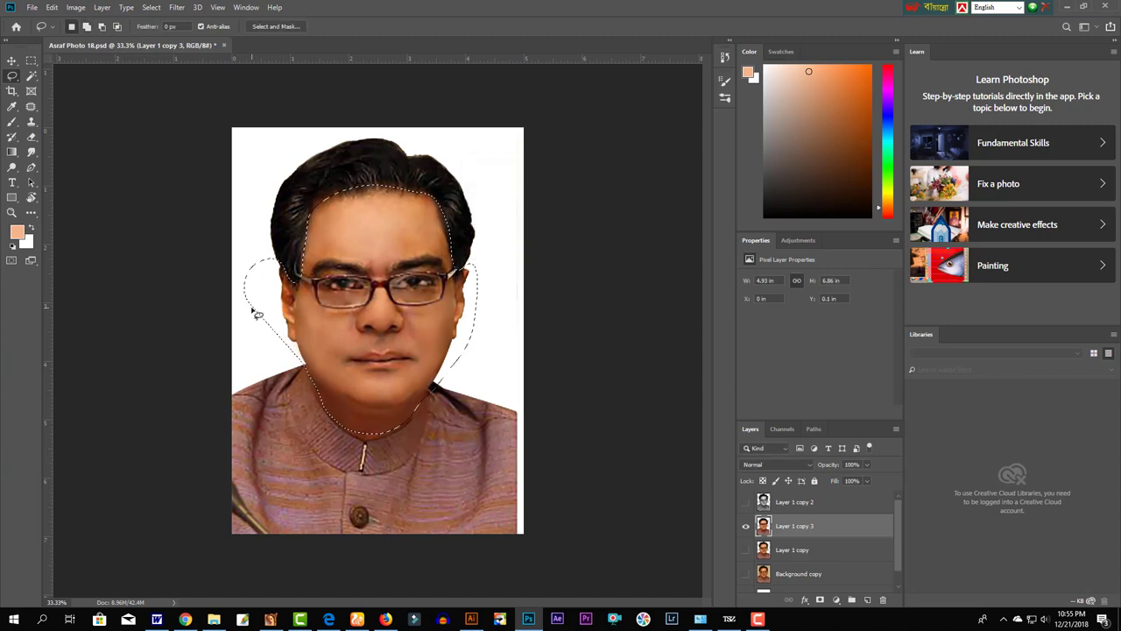
- Raise the face selection's Levels midtones to about 1.45, then deselect
key("ctrl+l")
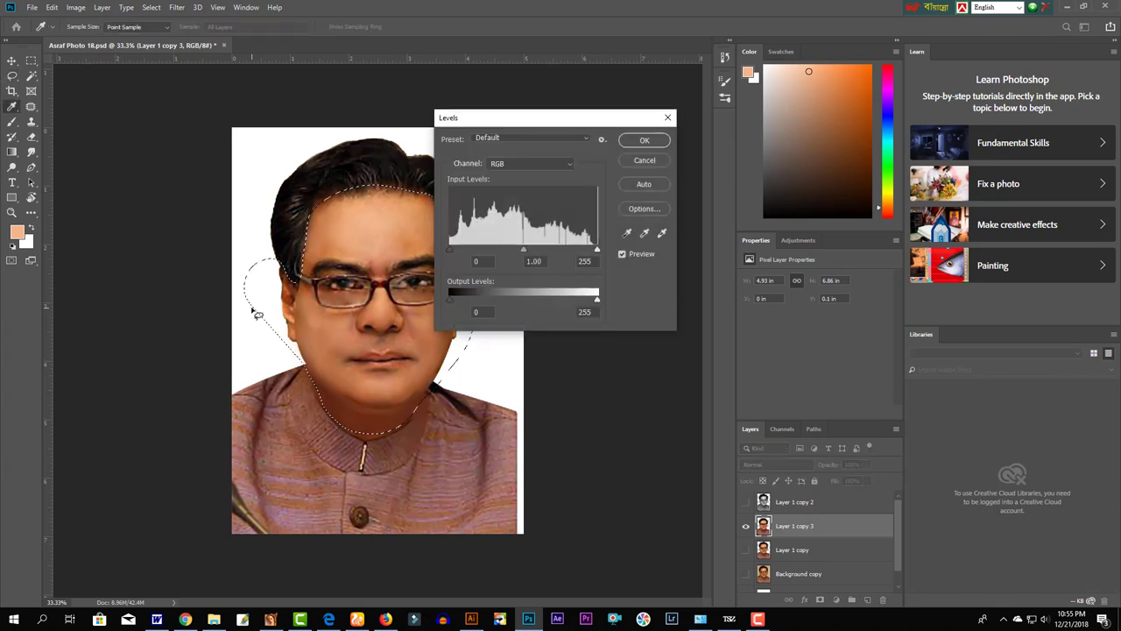
left_click_drag(489, 128, 562, 123)
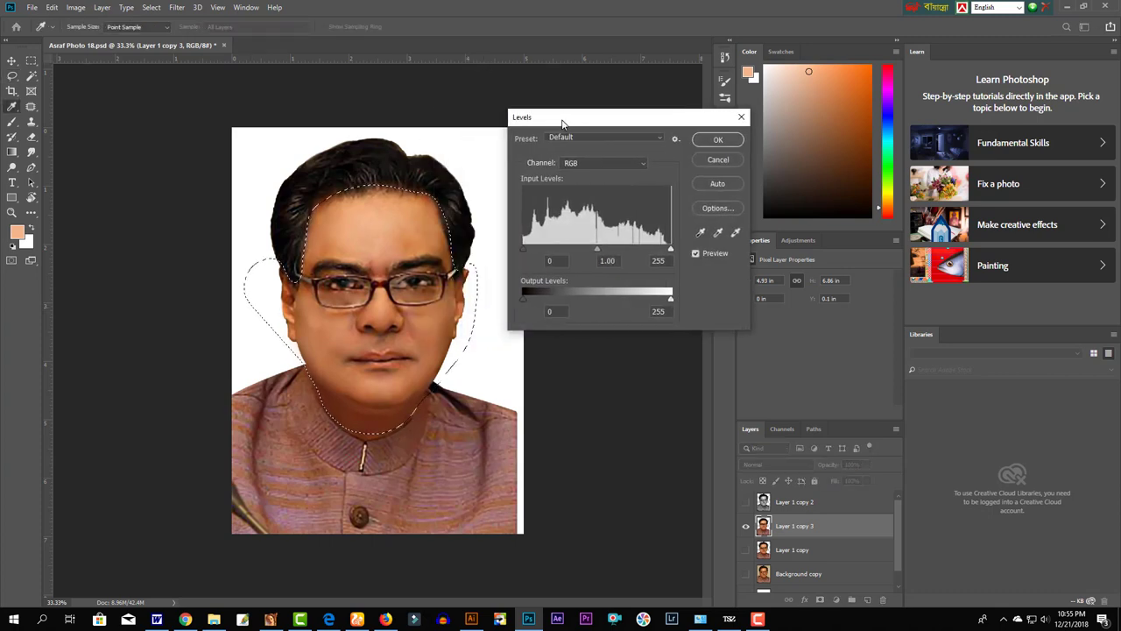
left_click_drag(597, 252, 578, 254)
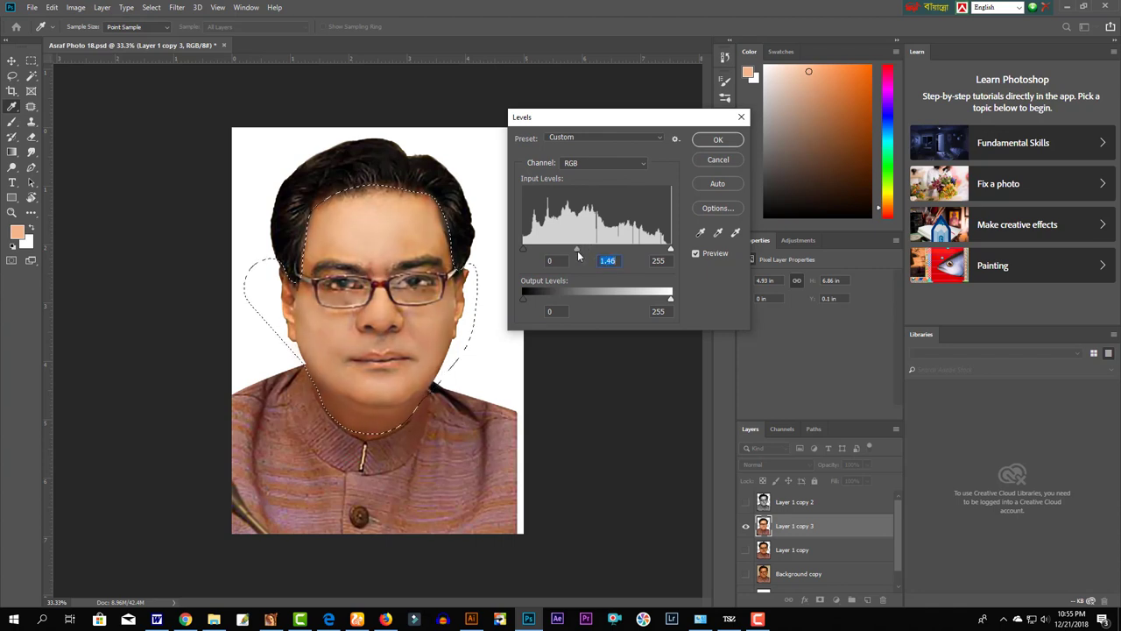
key("Return")
key("ctrl+d")
key("v")
left_click(76, 7)
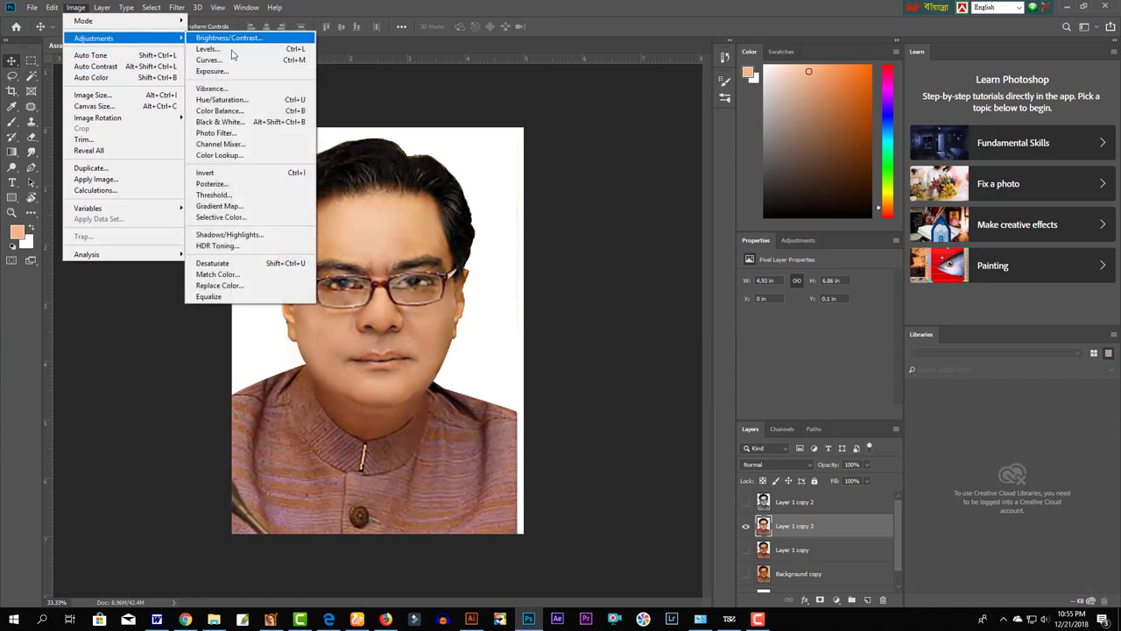
mouse_move(94, 38)
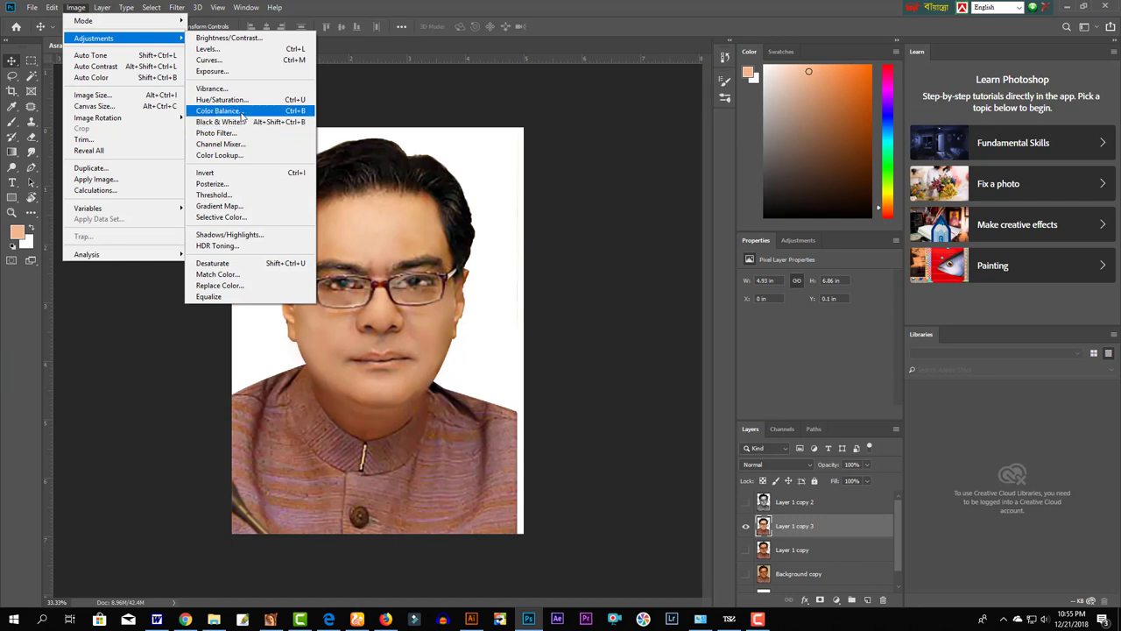
- Apply Color Balance with Cyan-Red +1 and Magenta-Green -7 in the Midtones
left_click(217, 110)
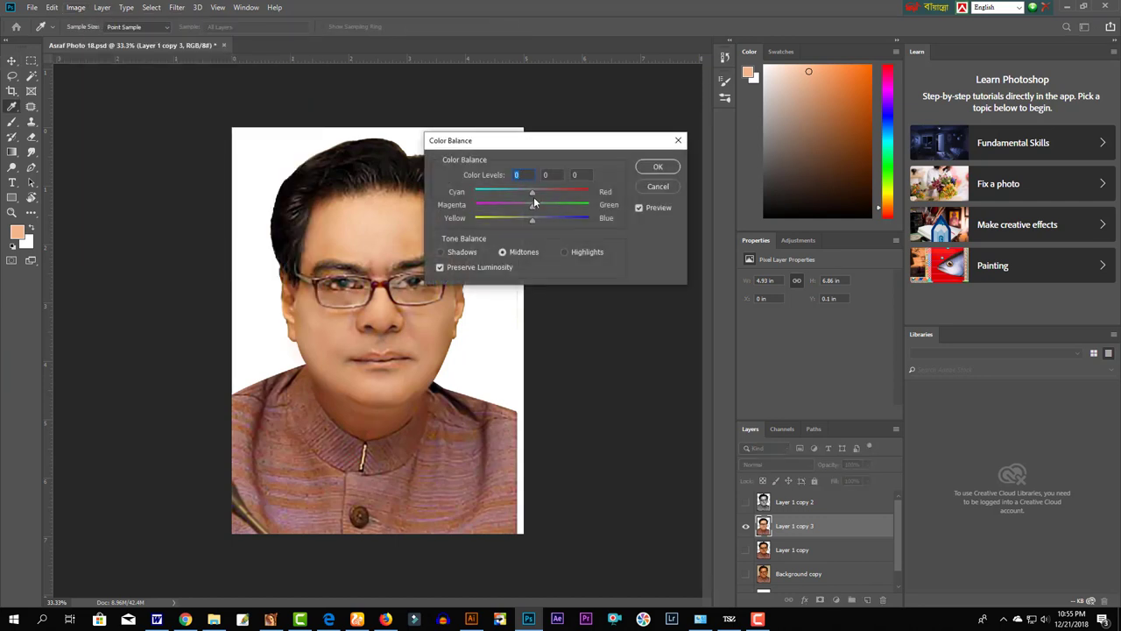
mouse_move(531, 193)
left_mouse_down()
mouse_move(528, 210)
mouse_move(542, 219)
left_mouse_up()
key("Return")
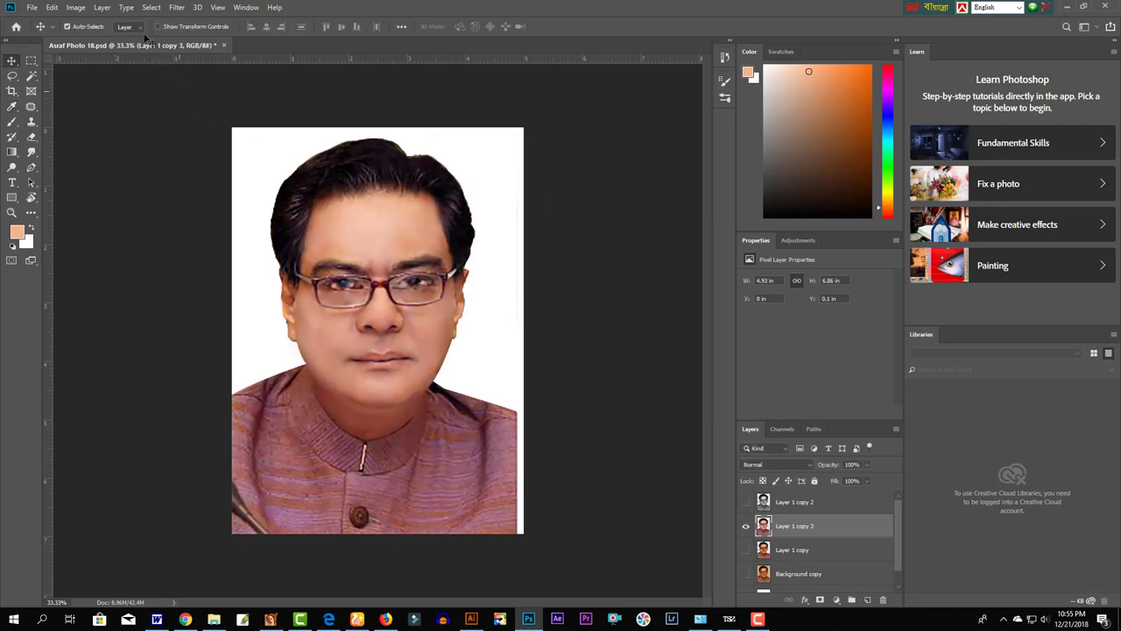
- Try the Color Lookup adjustment and cancel it without changes
left_click(75, 7)
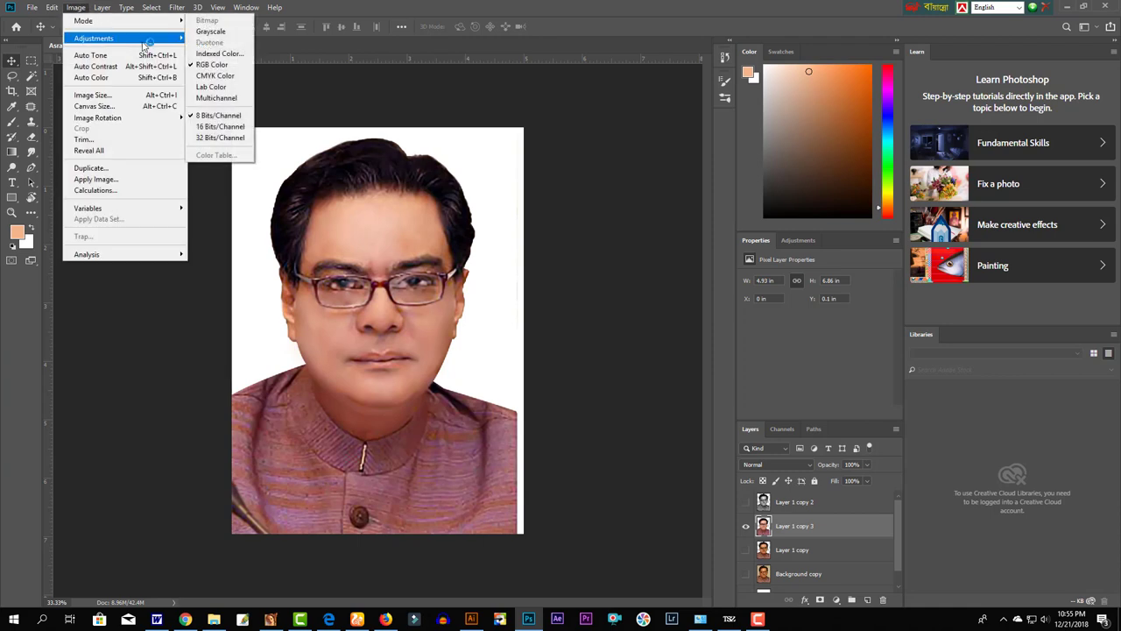
mouse_move(94, 38)
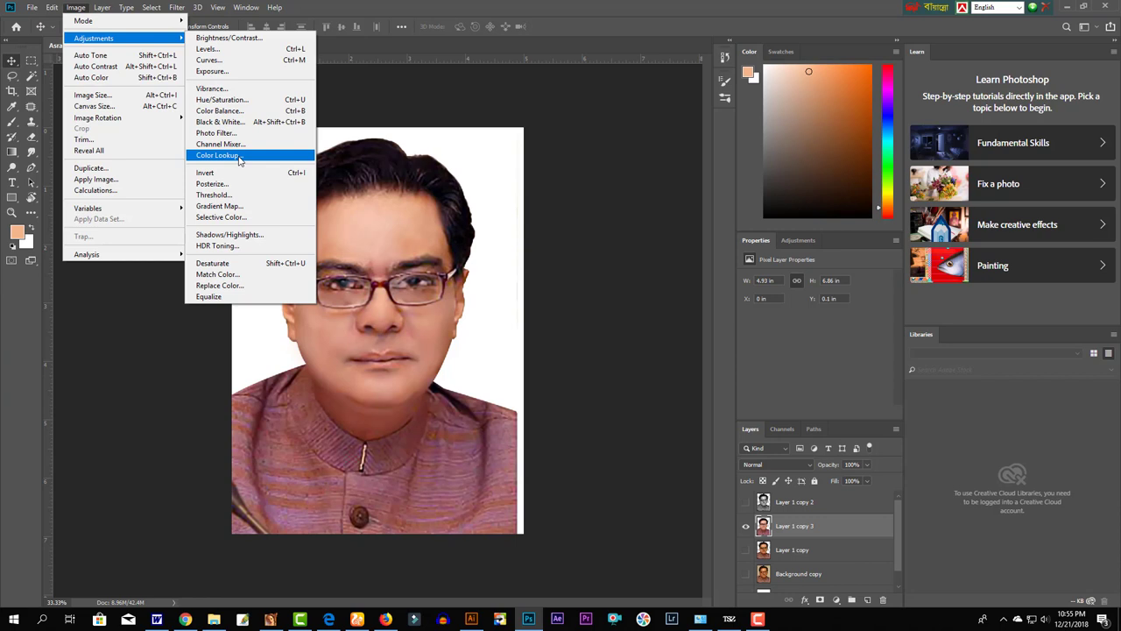
left_click(239, 162)
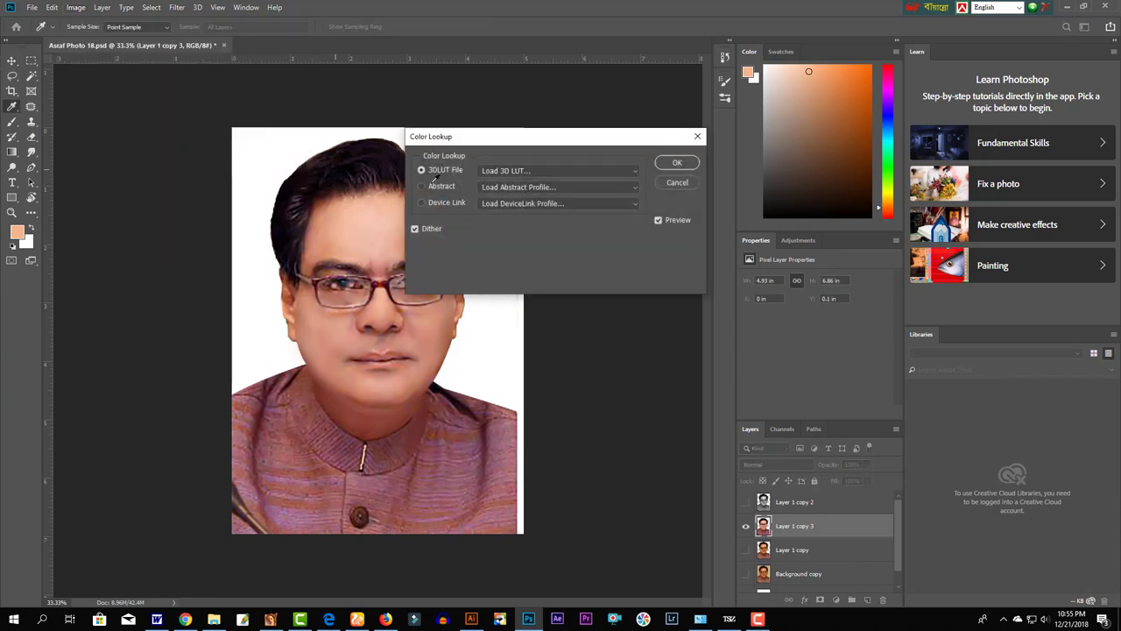
key("Escape")
left_click(75, 7)
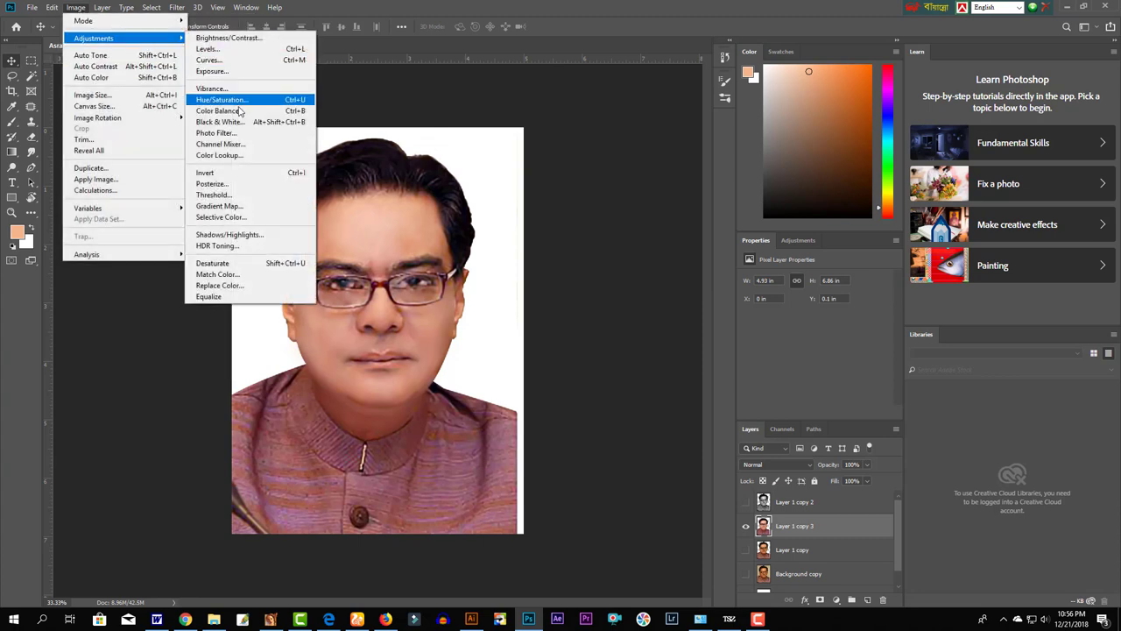
- Apply Selective Color adding +45% black to the Blacks range, then zoom to check the face
left_click(244, 222)
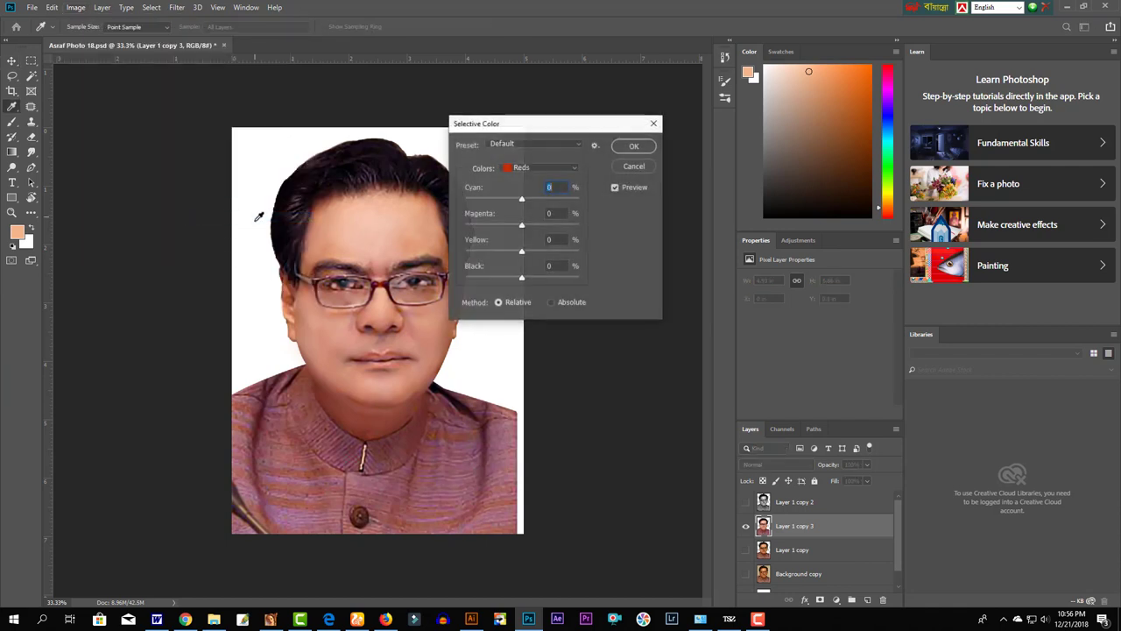
left_click(539, 167)
left_click(537, 269)
left_click_drag(522, 276, 548, 277)
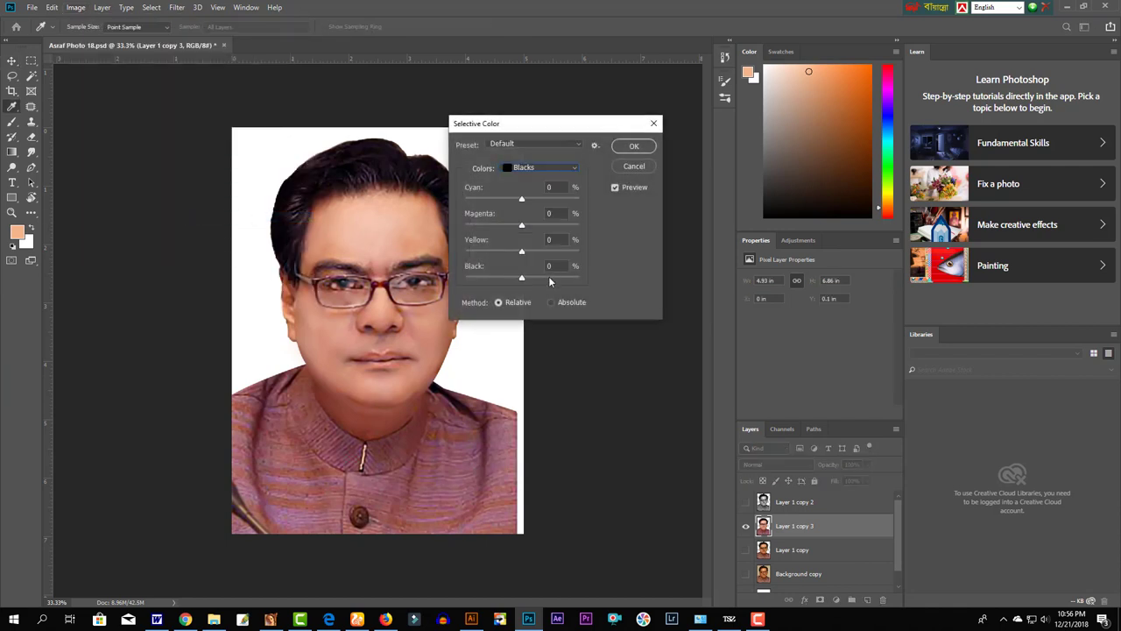
left_click(634, 147)
key("v")
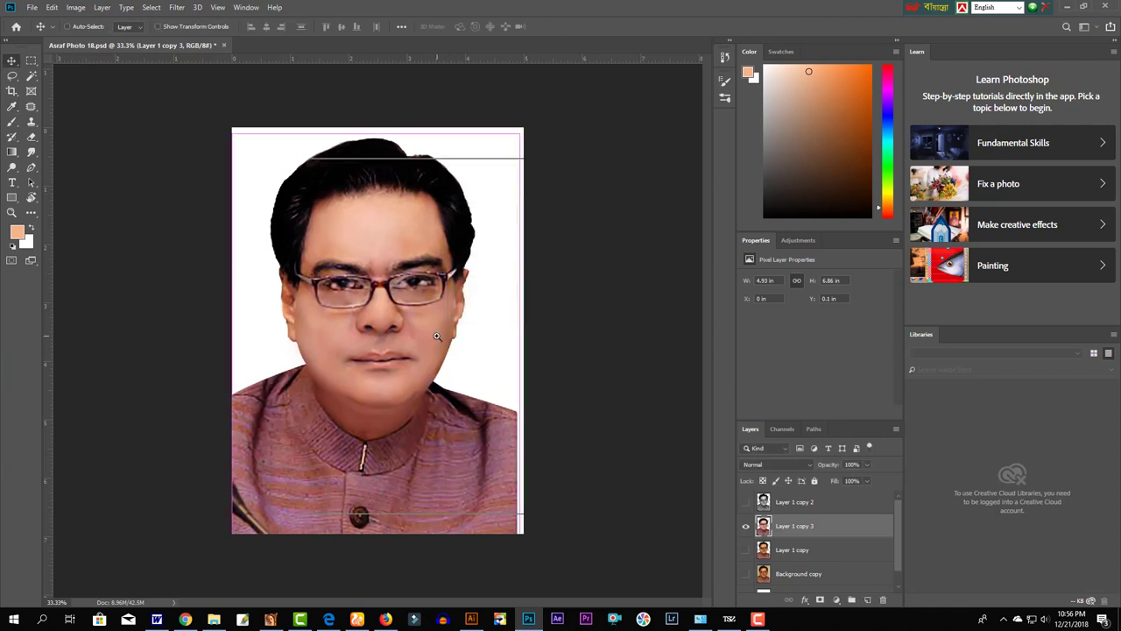
left_click(438, 335)
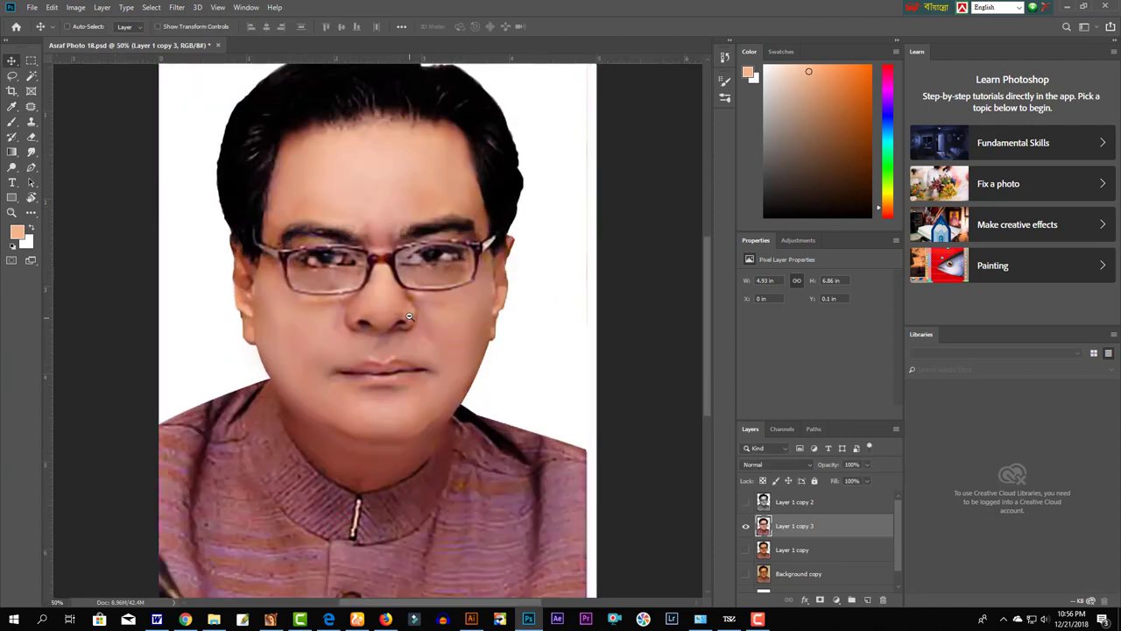
scroll(410, 333, "up", 1)
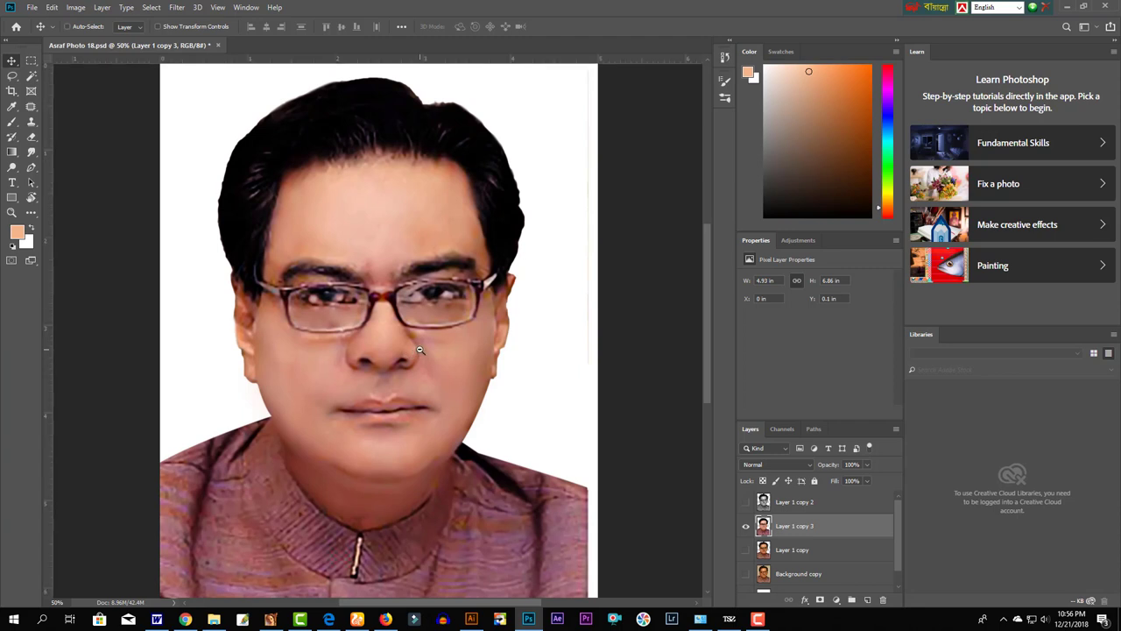
left_click(433, 348, "alt")
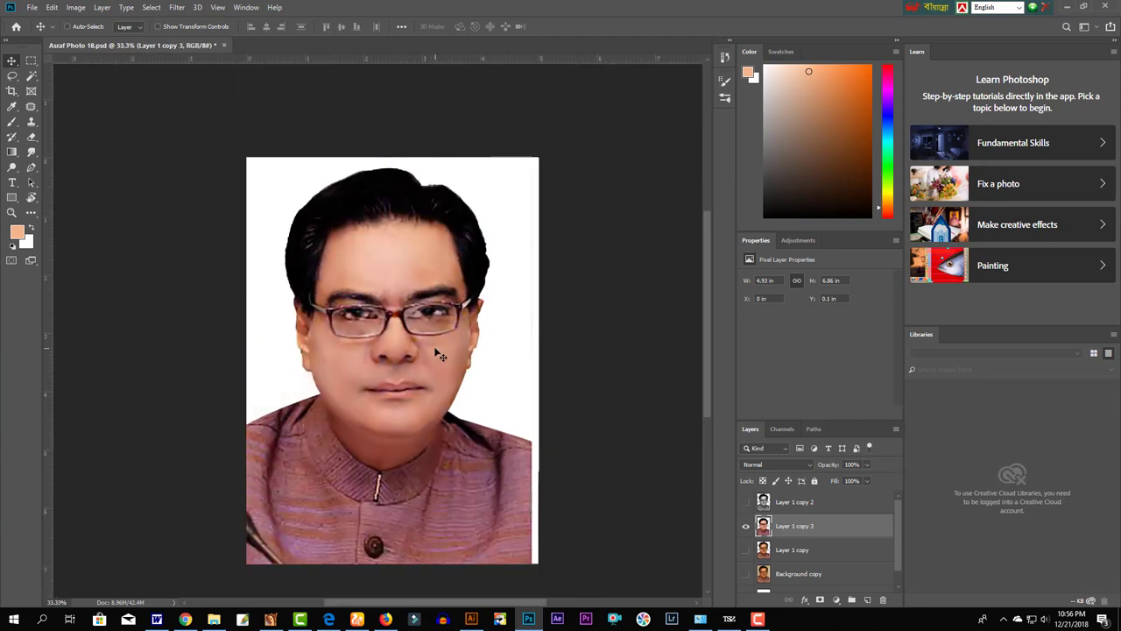
- Desaturate the portrait to black-and-white, comparing it before and after
key("ctrl+shift+u")
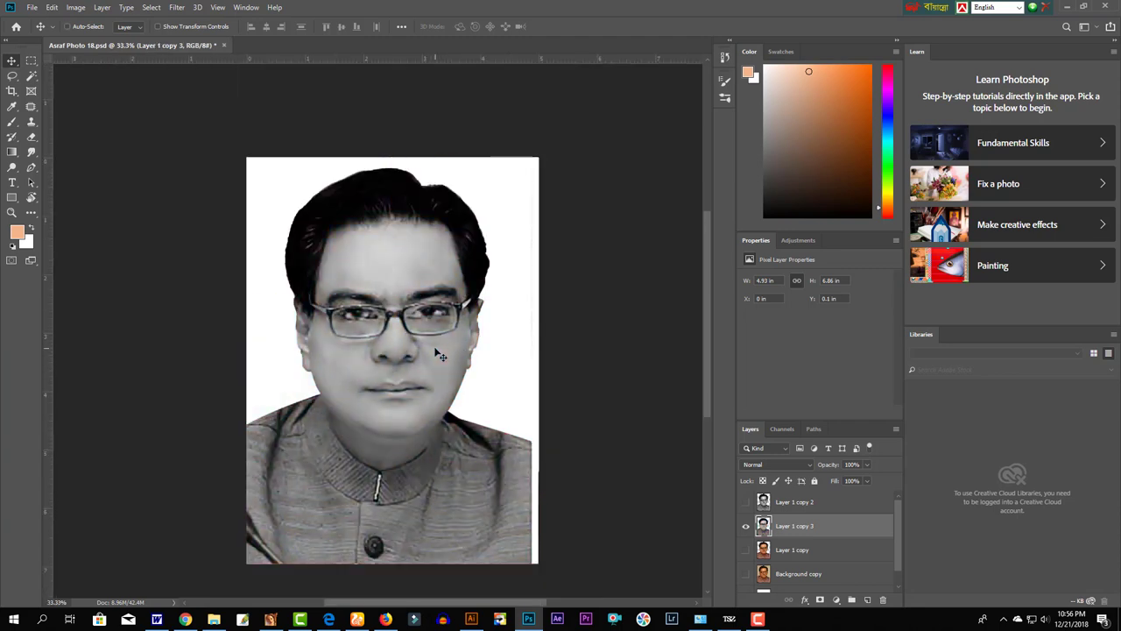
key("ctrl+shift+l")
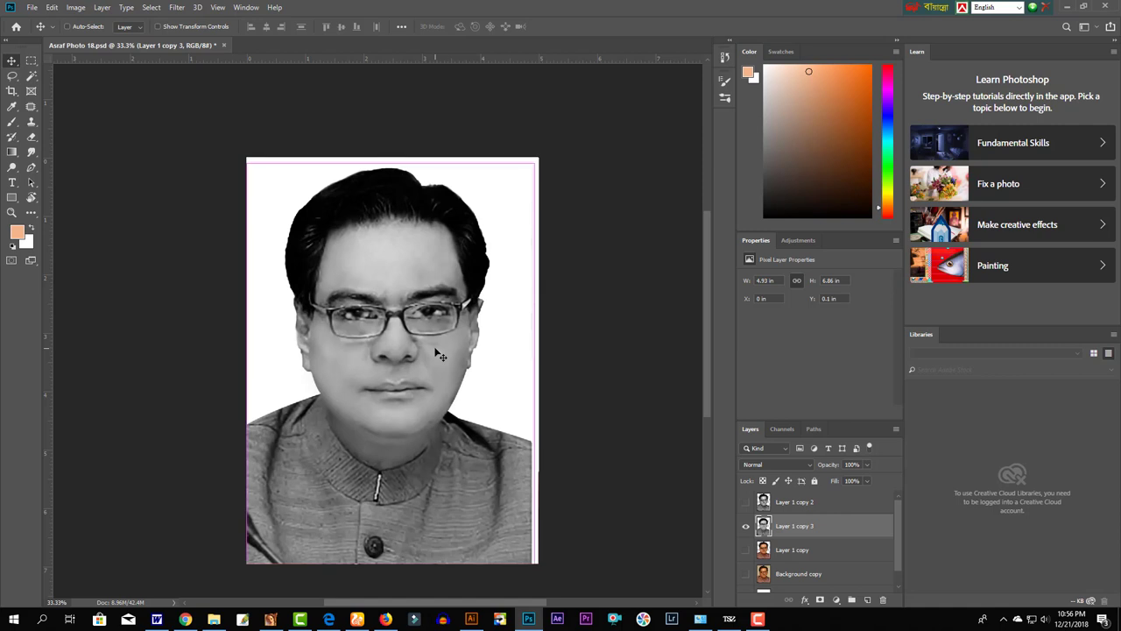
key("ctrl+z")
key("ctrl+shift+z")
key("ctrl+z")
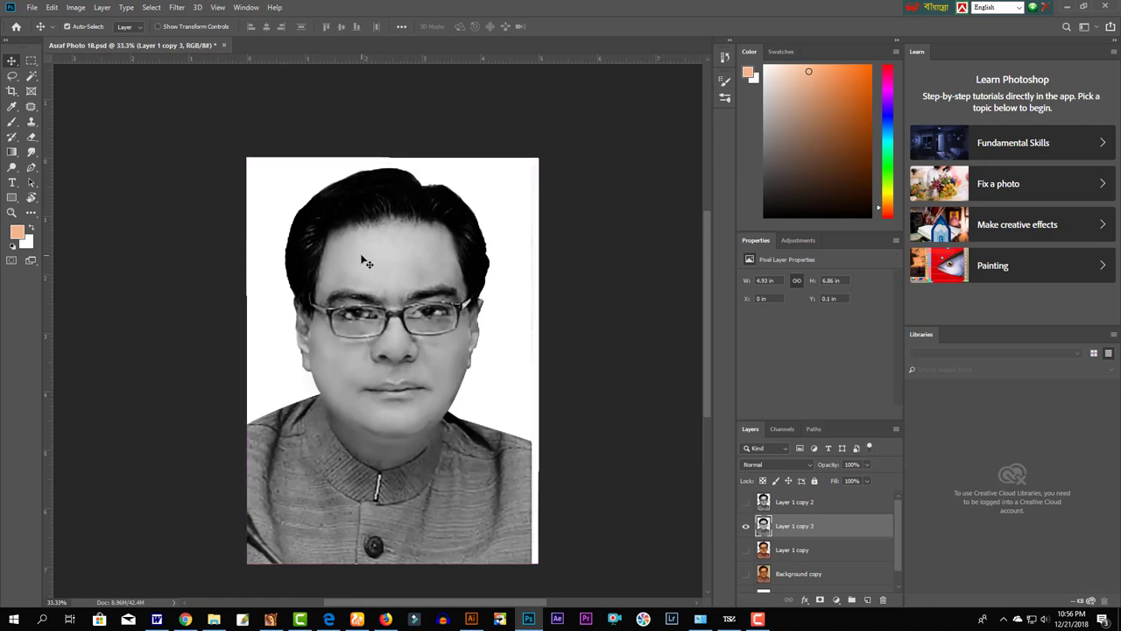
- Apply Levels with white input 206 and midtones 1.23
key("ctrl+l")
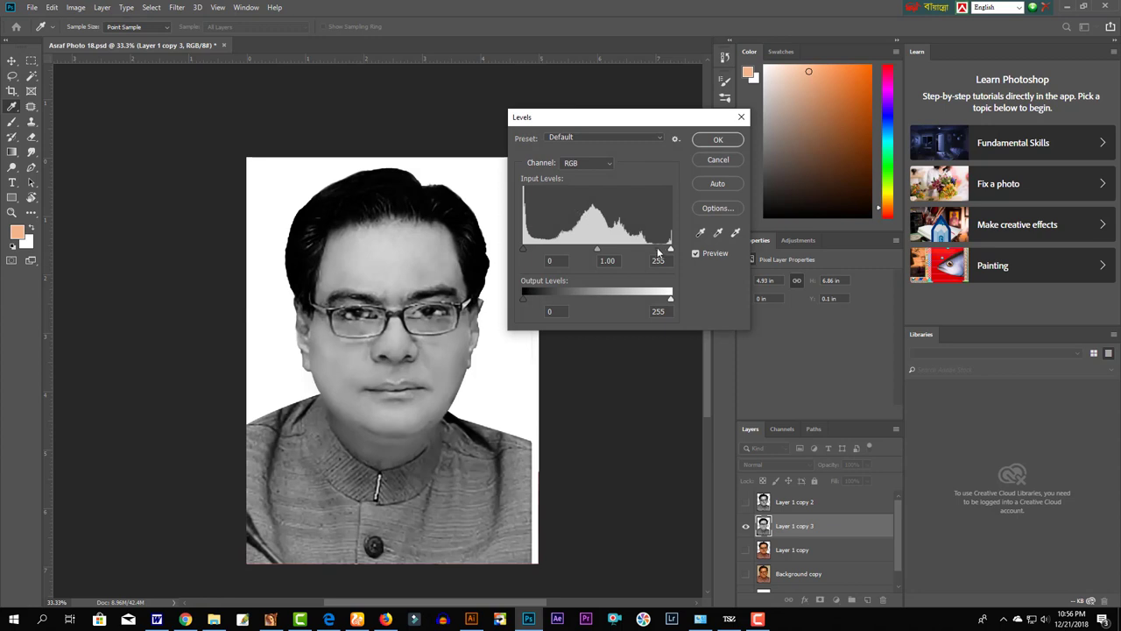
left_click_drag(671, 250, 574, 252)
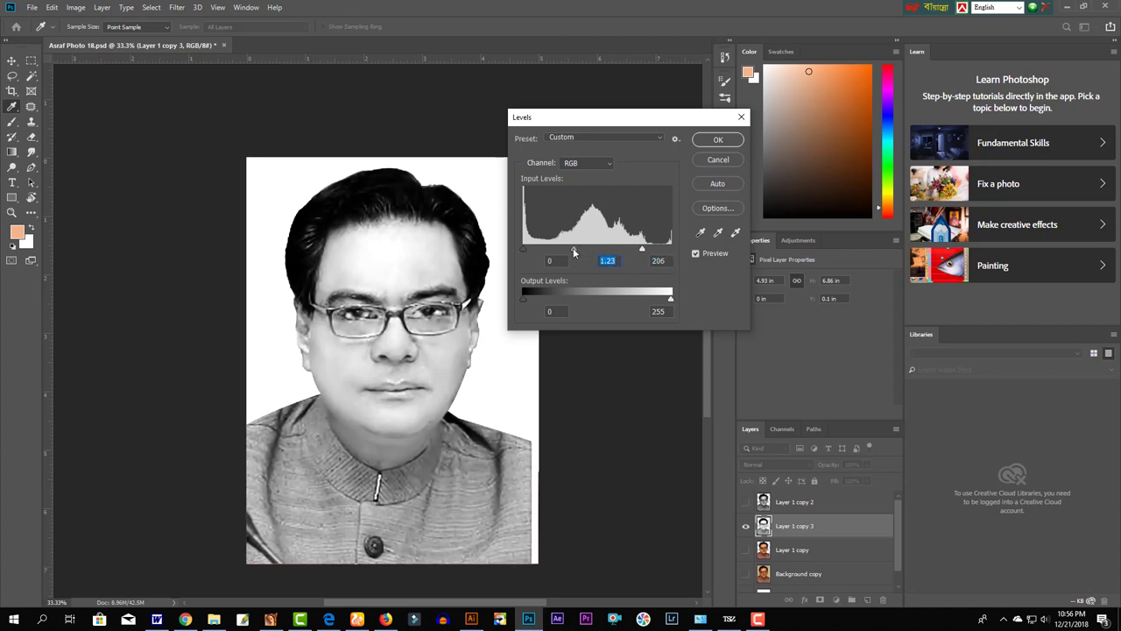
key("Return")
- Select all of the greyscale portrait and copy it
scroll(355, 246, "up", 1)
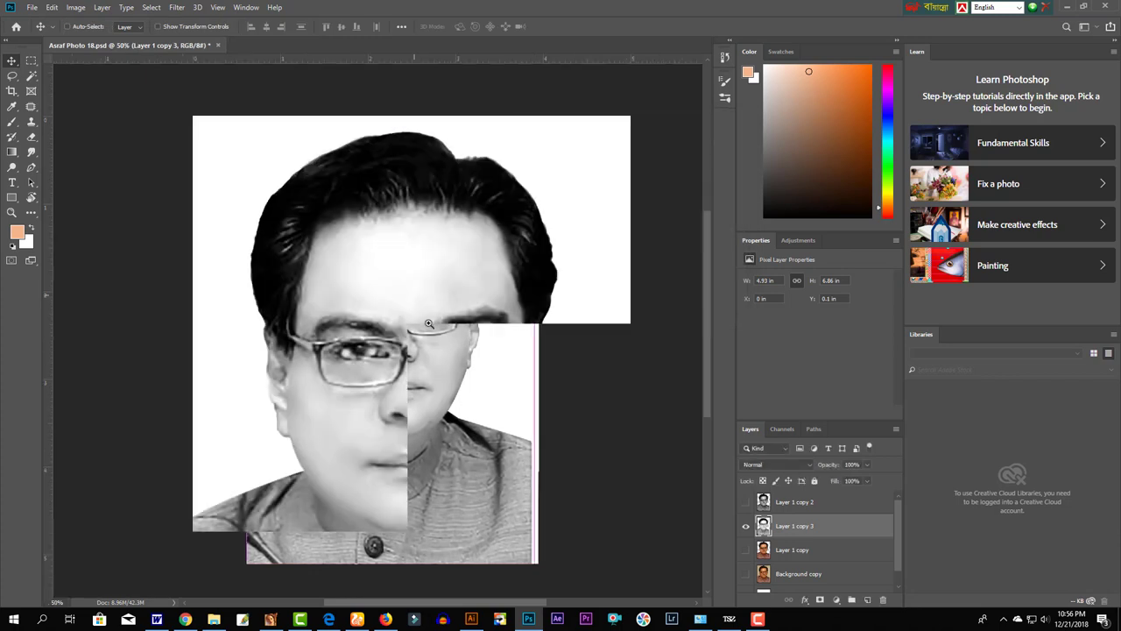
left_click_drag(443, 403, 444, 362)
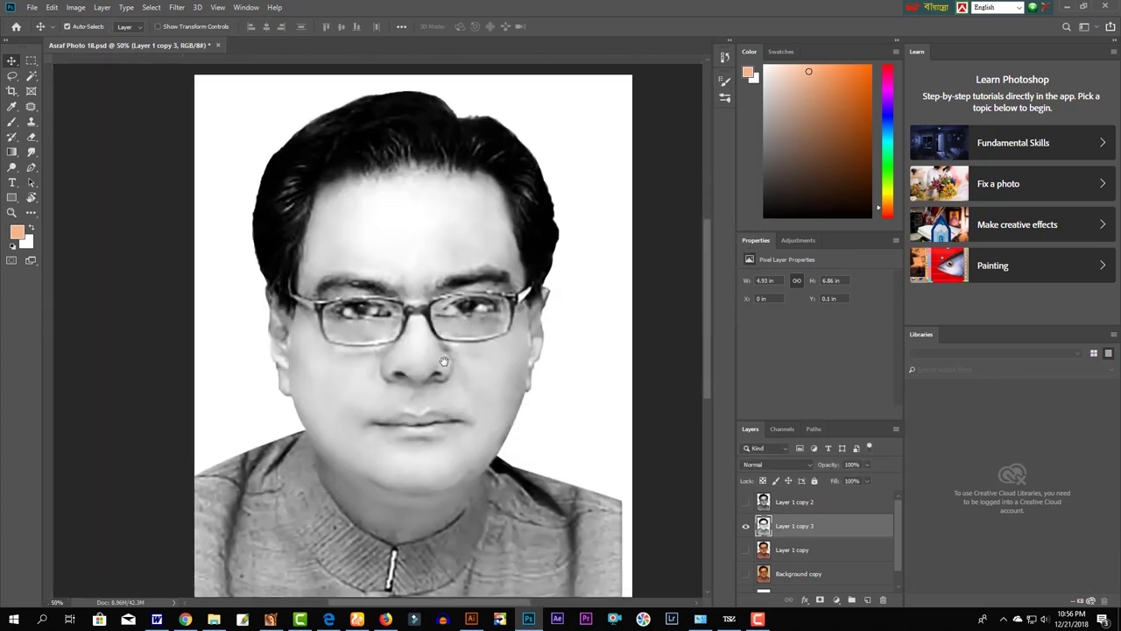
key("ctrl+r")
key("ctrl")
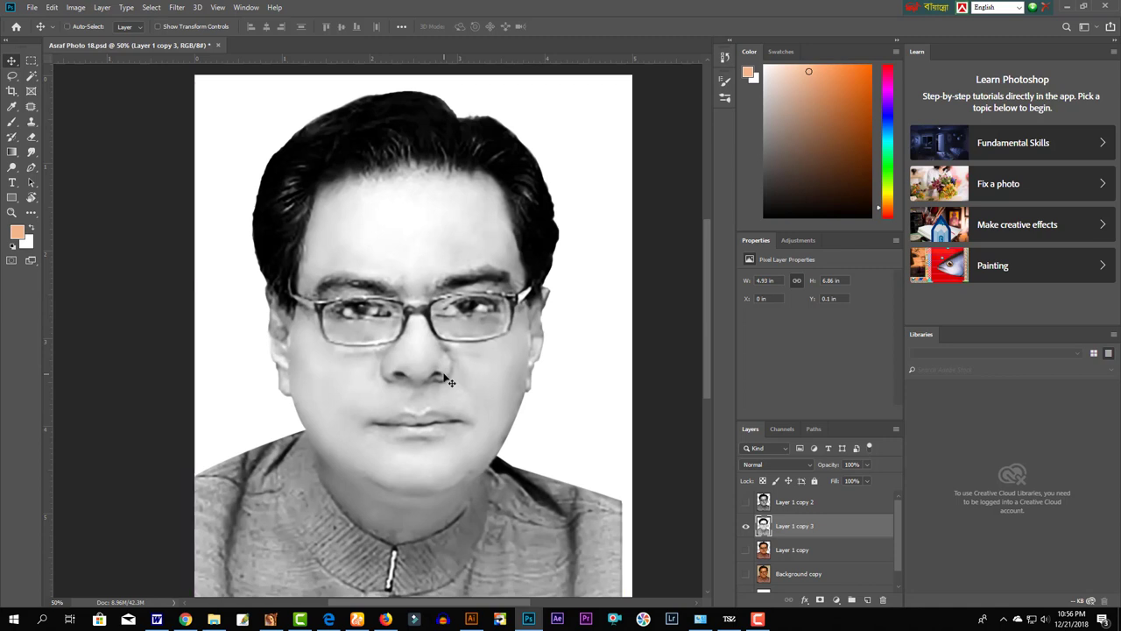
key("ctrl+a")
key("ctrl+c")
- Paste the portrait into a new Clipboard-preset document and centre it on the page
key("ctrl+n")
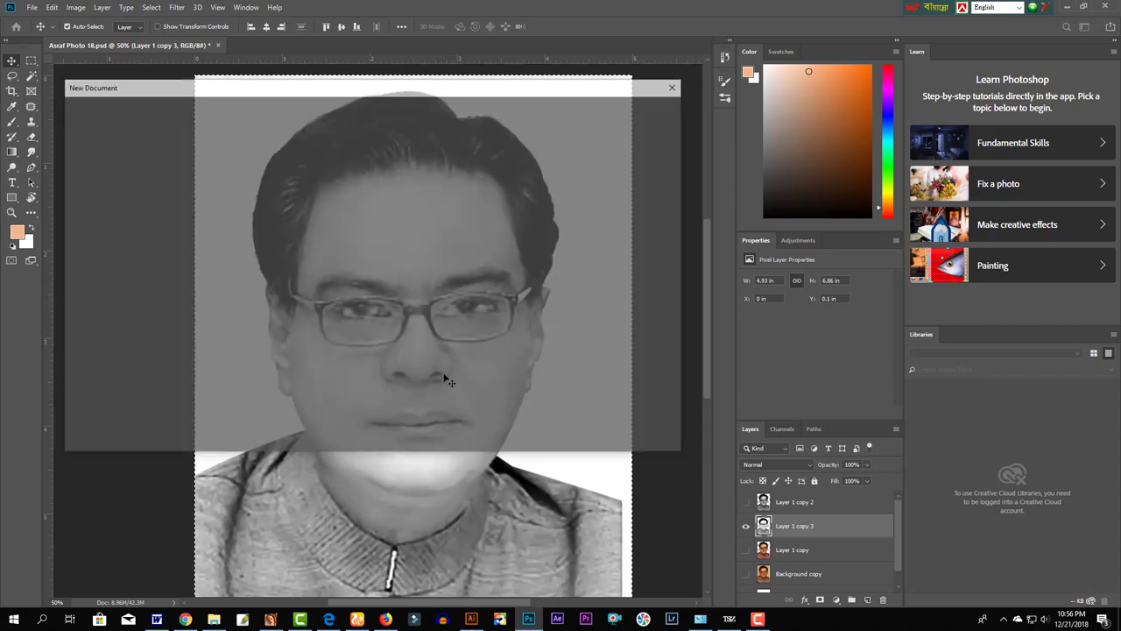
left_click(605, 433)
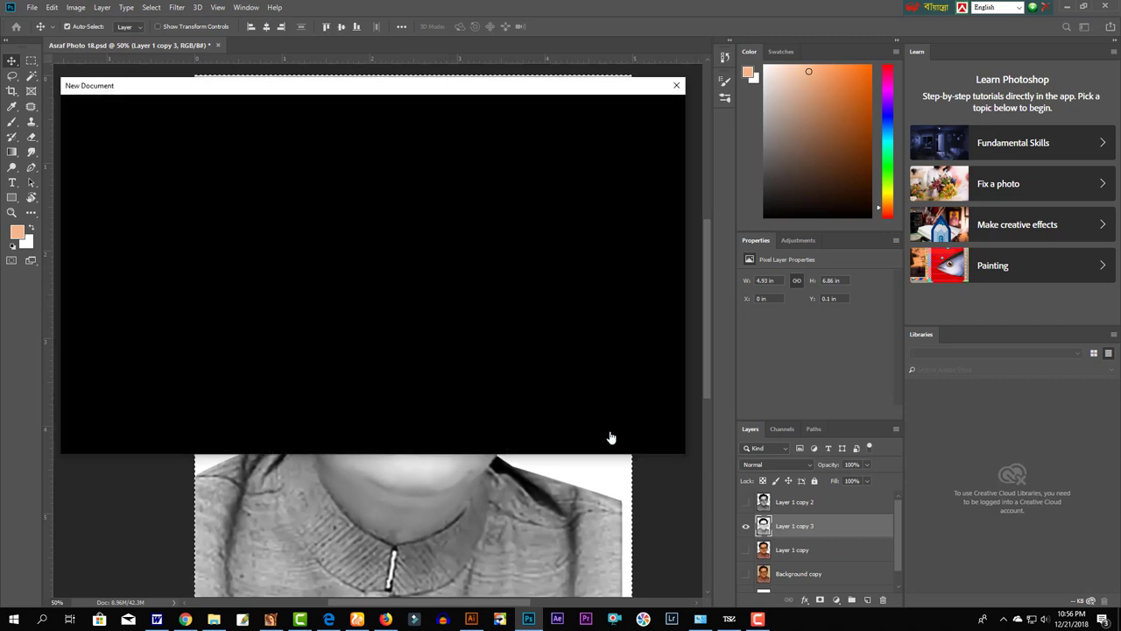
key("ctrl+v")
left_click_drag(483, 319, 394, 327)
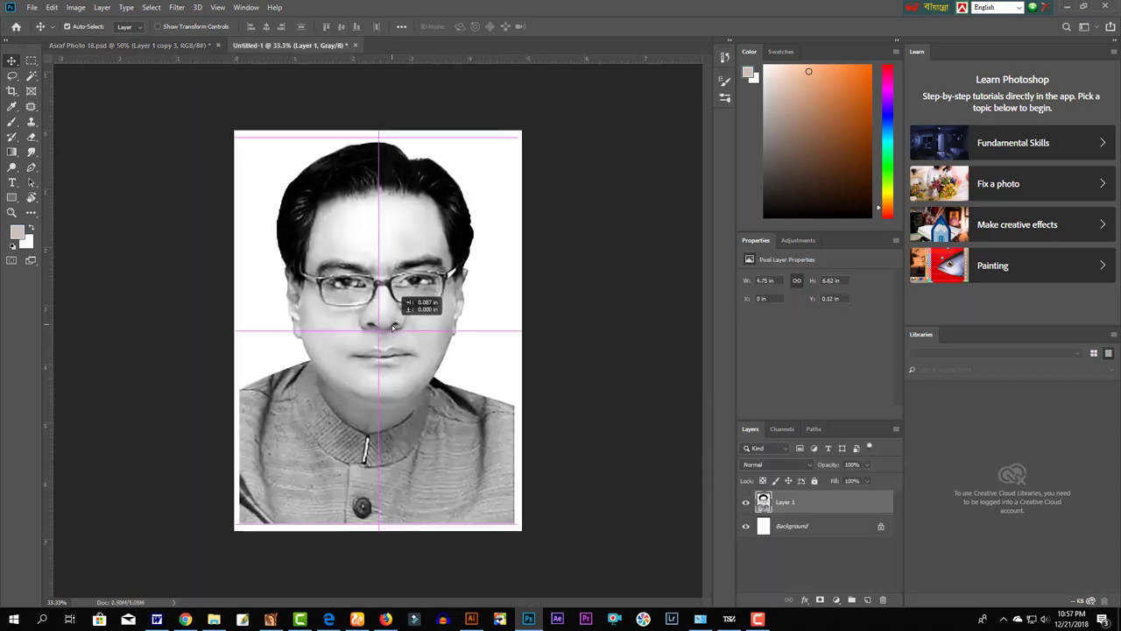
- Apply two Levels passes: black input raised to about 15, then midtones lifted slightly
key("ctrl+l")
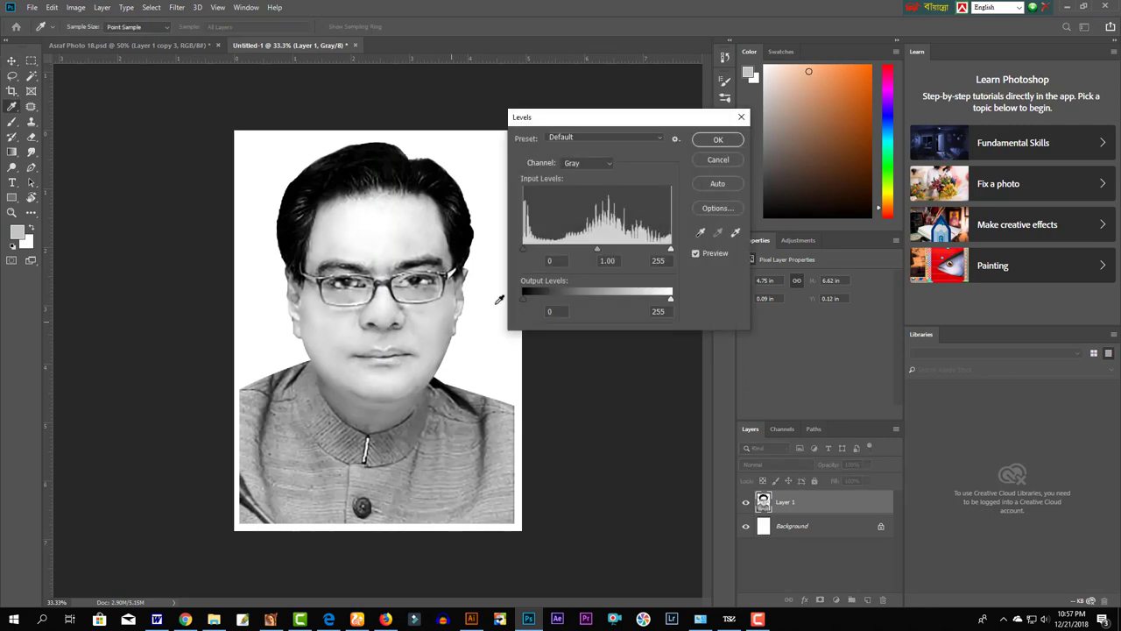
left_click_drag(525, 254, 539, 254)
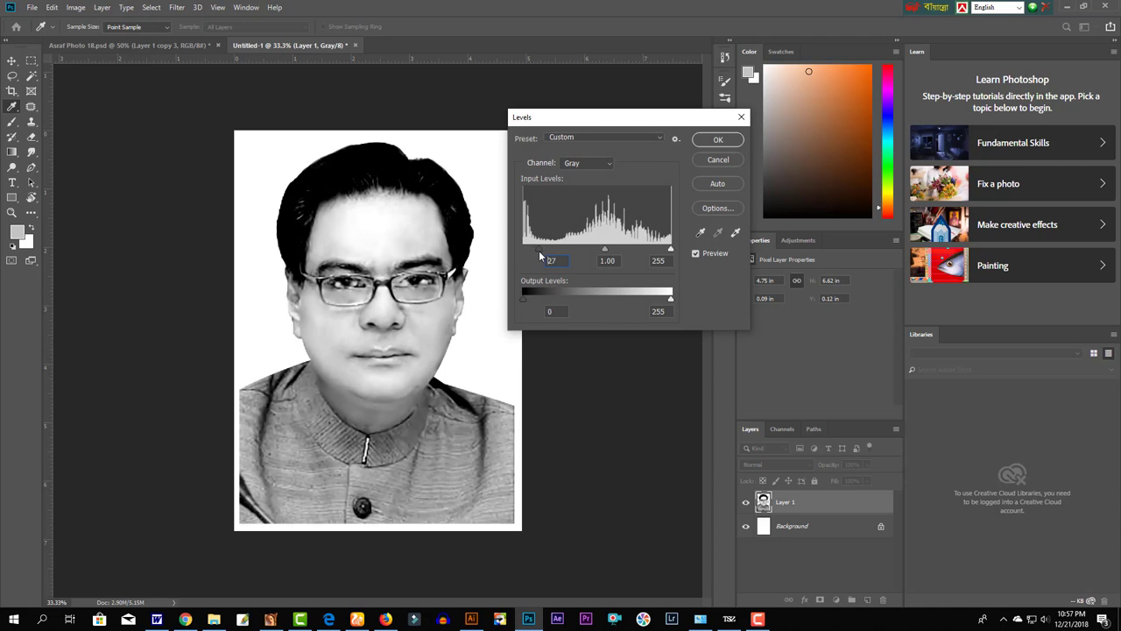
key("Return")
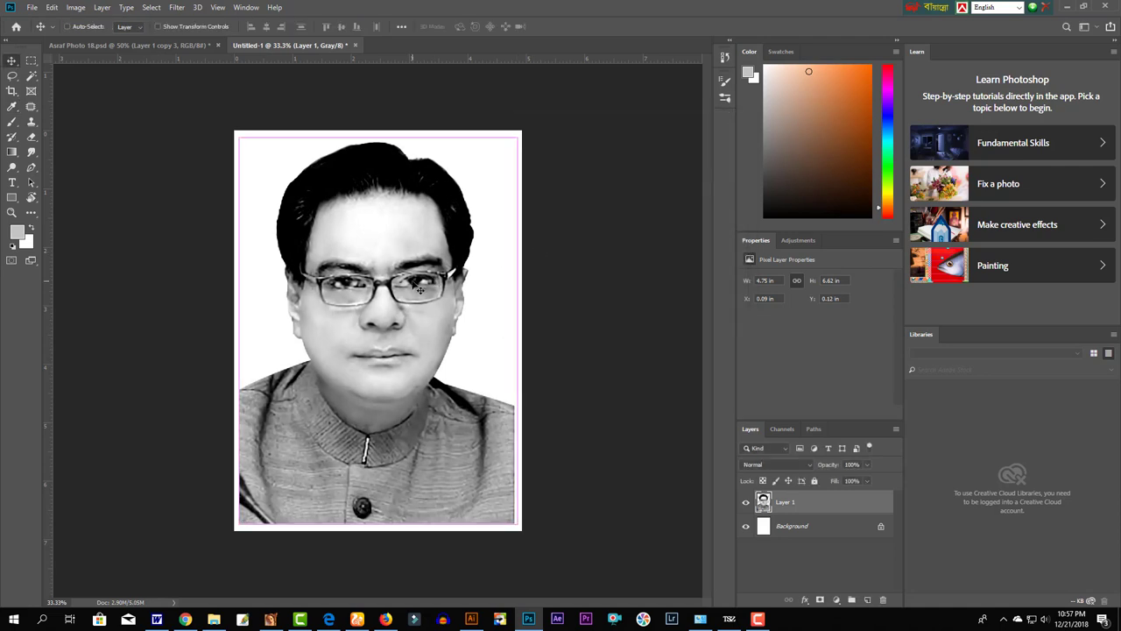
key("ctrl+l")
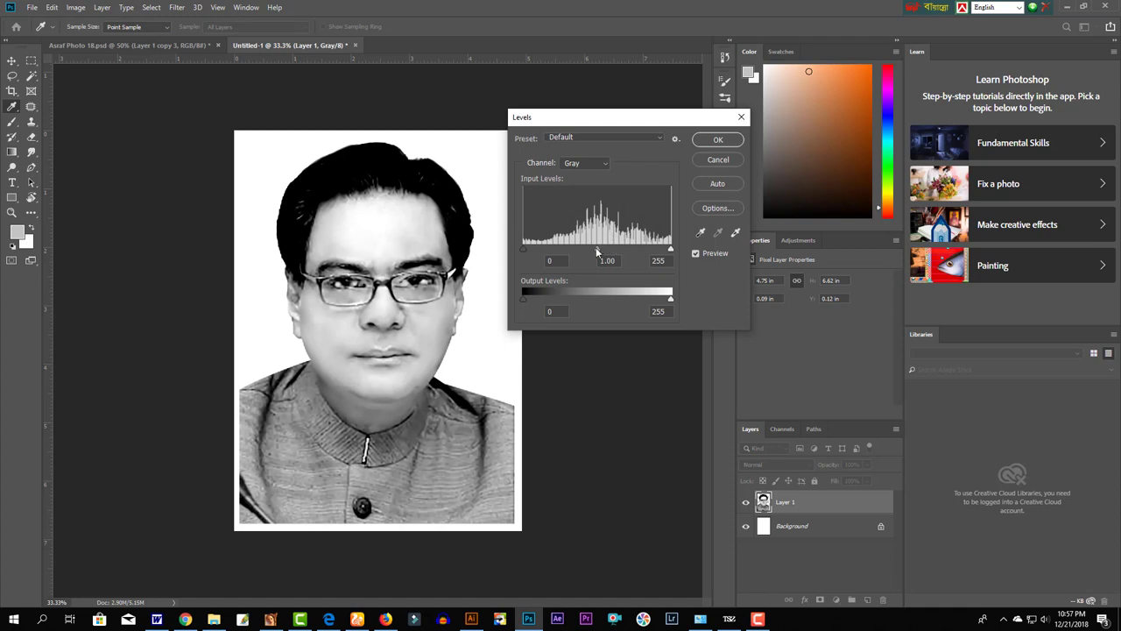
left_click_drag(596, 247, 592, 246)
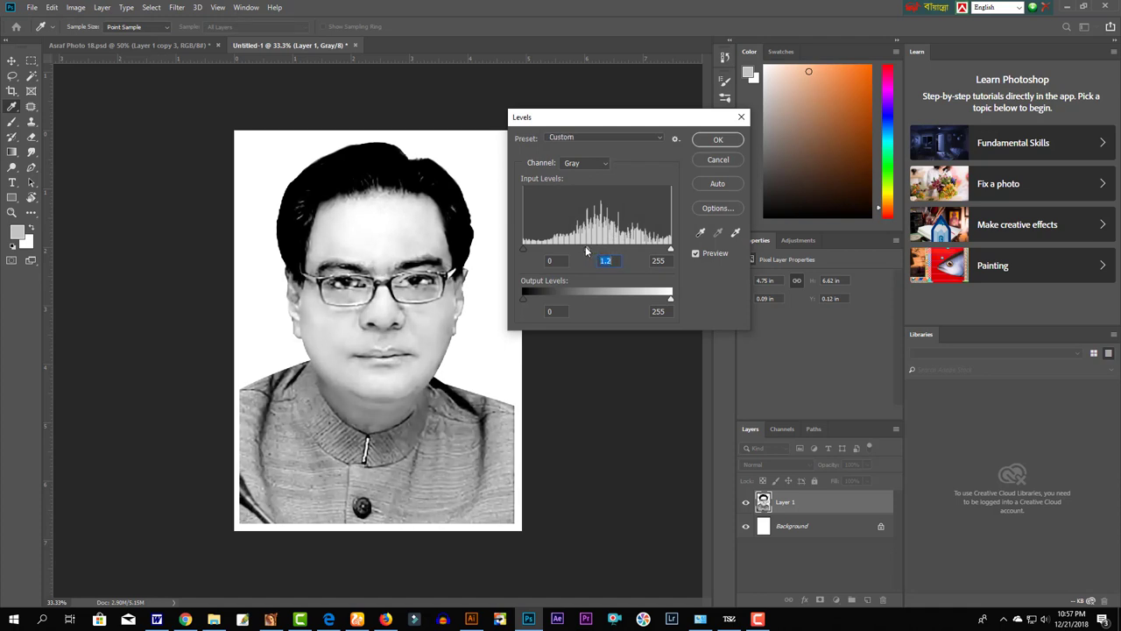
key("Return")
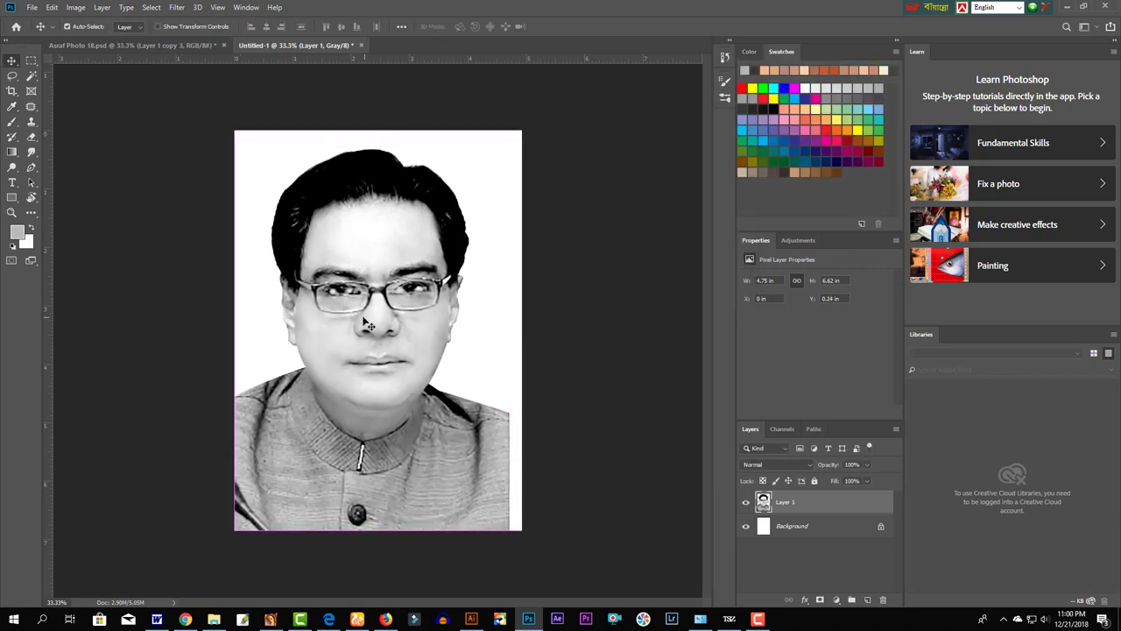
- Select the portrait area with a rectangular marquee for cropping
key("m")
left_click_drag(235, 146, 509, 530)
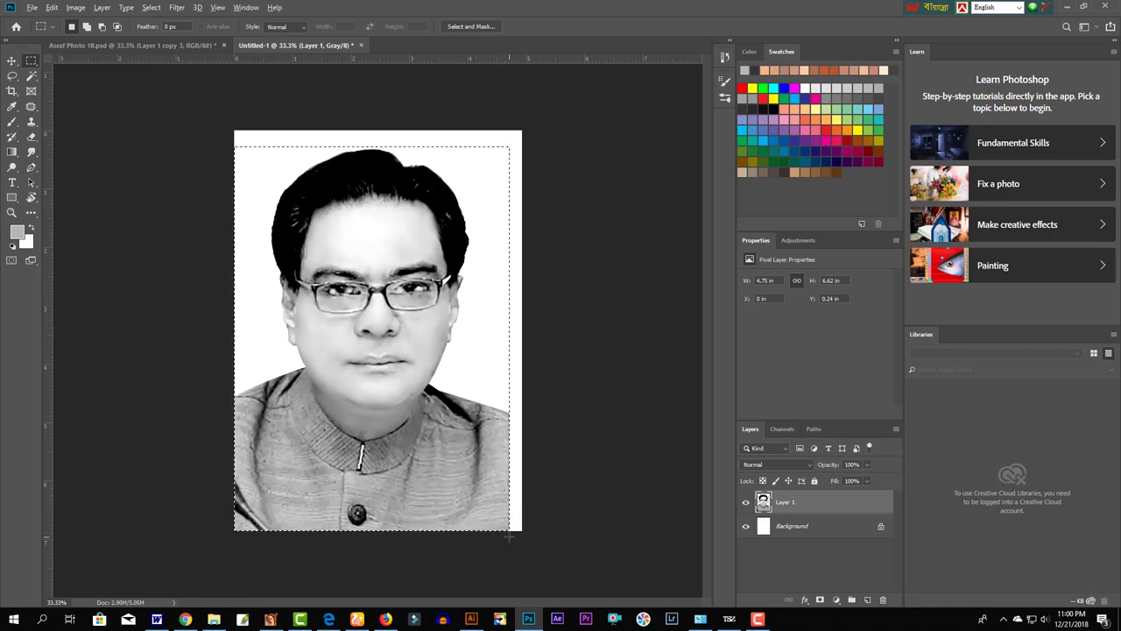
key("alt+i")
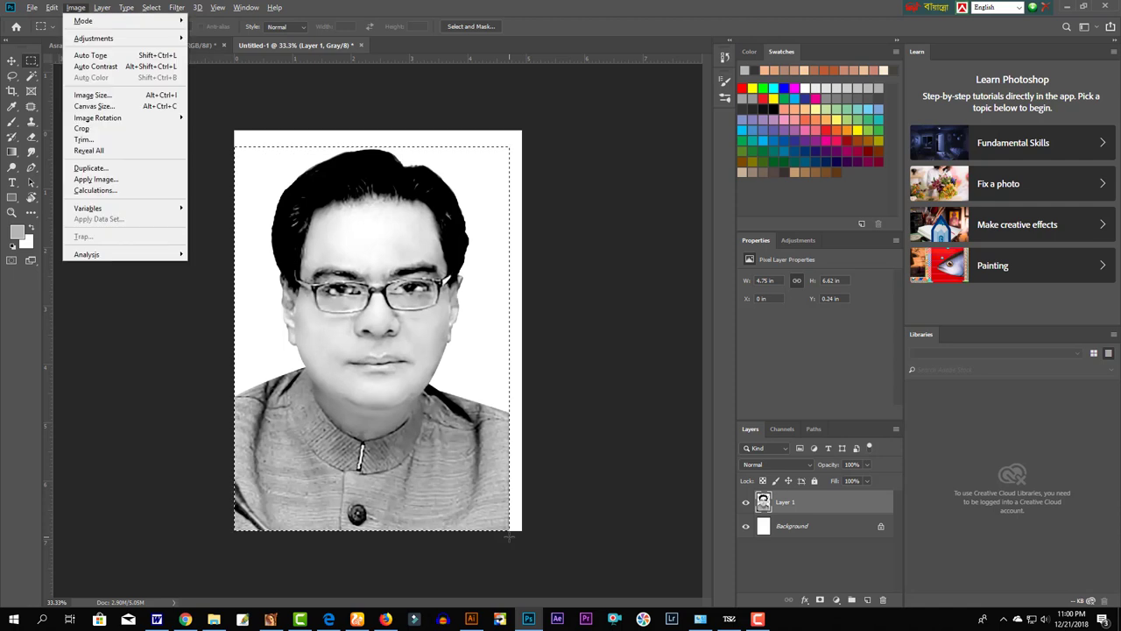
- Crop the canvas to the selection and delete the white Background layer
key("p")
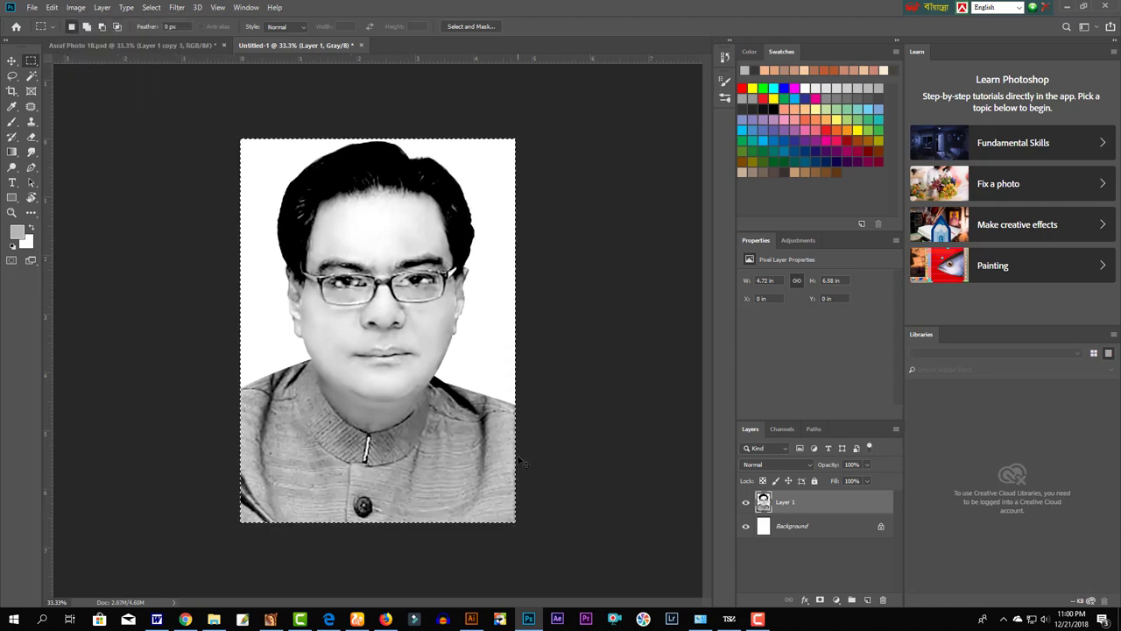
key("v")
left_click(780, 528)
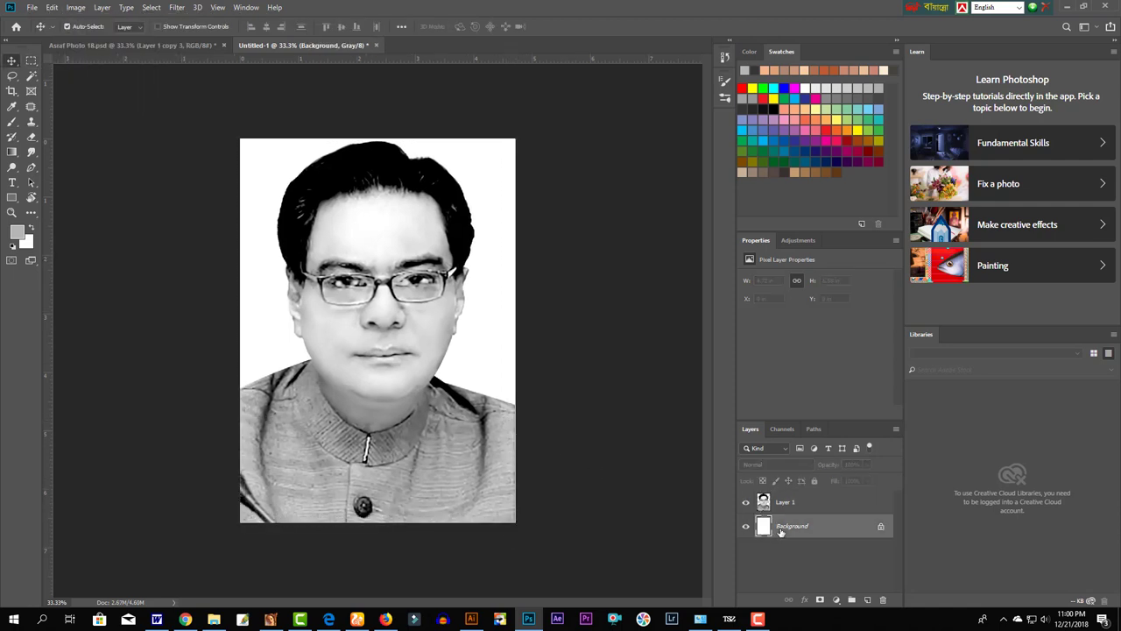
key("Delete")
- Save the document as the PSD file 'asraf'
key("ctrl+s")
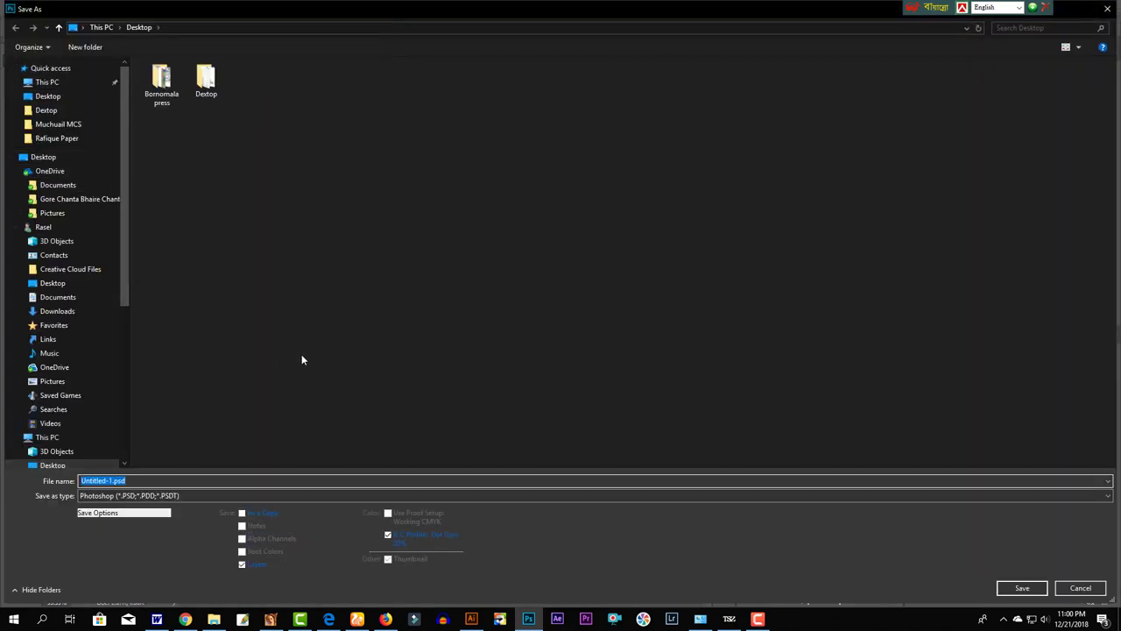
type("1")
key("BackSpace")
type("asraf")
key("Return")
key("Return")
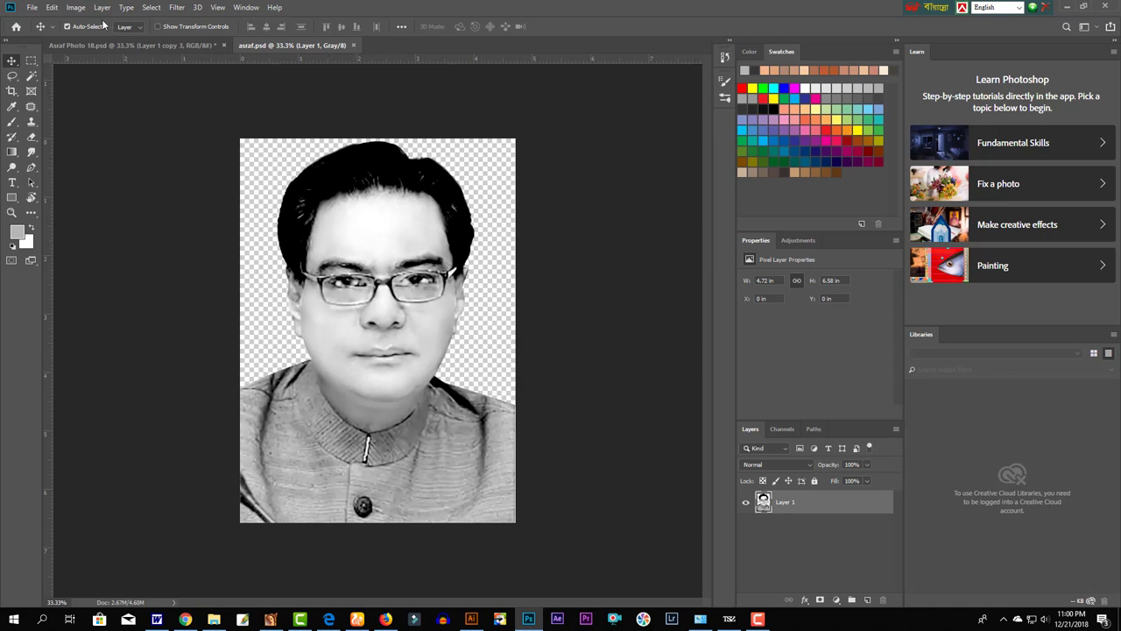
left_click(76, 7)
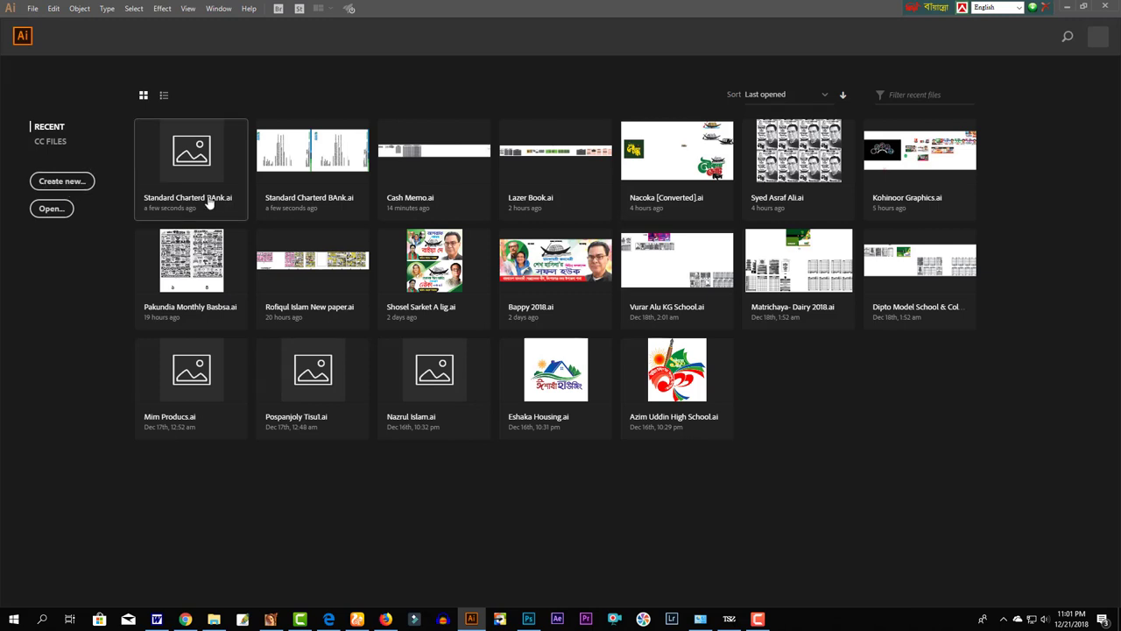
- Create a new Legal-size Illustrator document
key("ctrl+n")
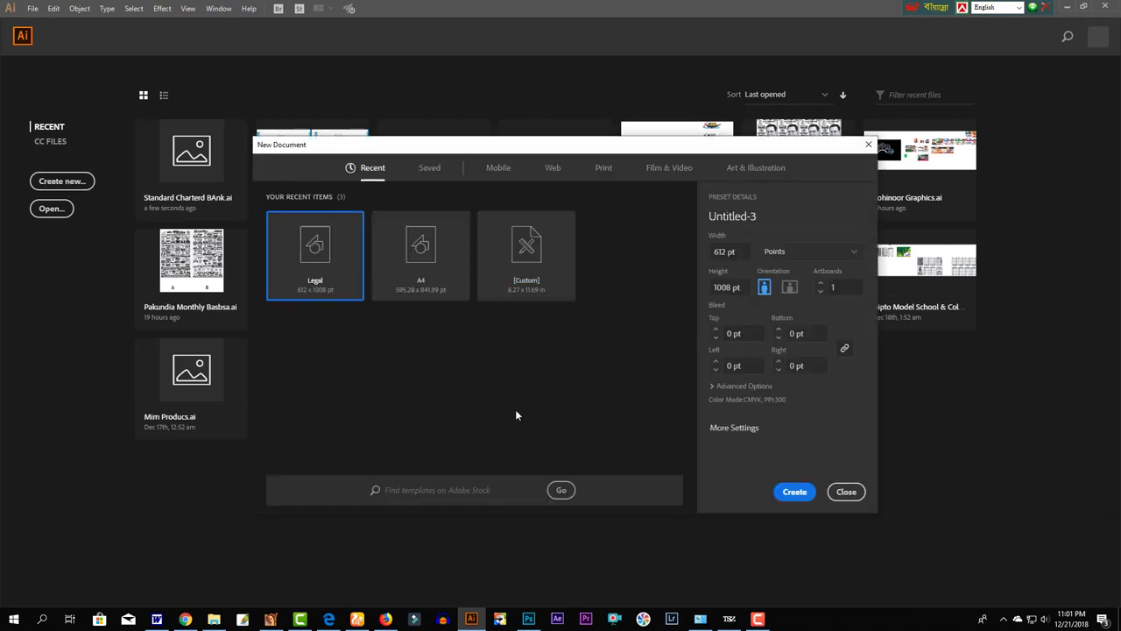
left_click(793, 495)
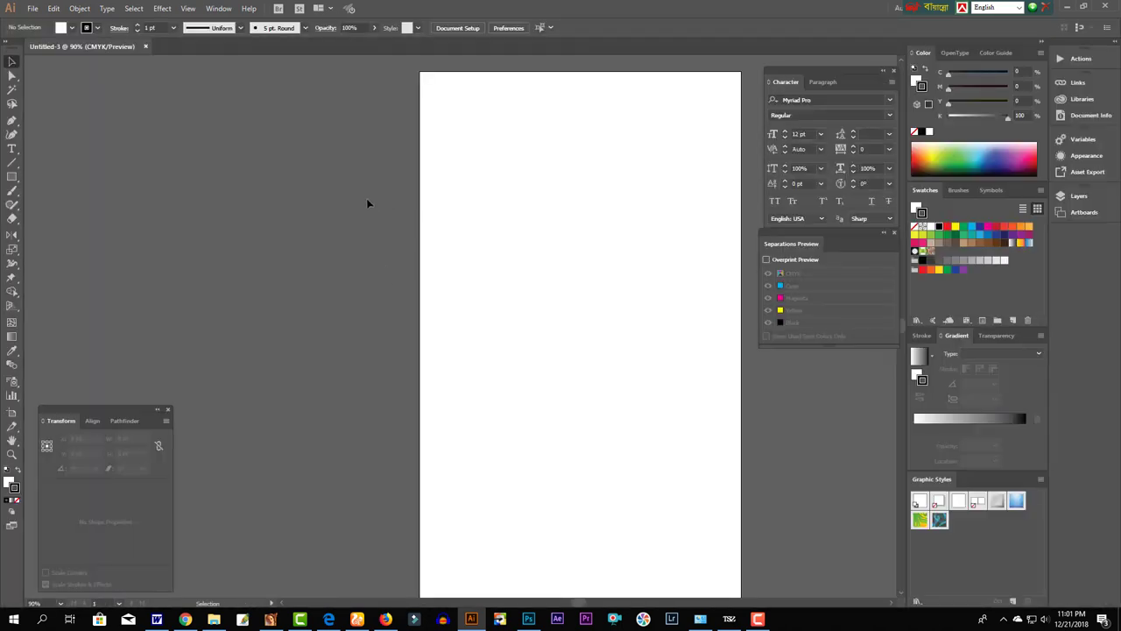
key("a")
key("v")
key("a")
- Show the rulers, pan to empty space, and bring up the Rectangle size dialog
key("ctrl+r")
left_click_drag(263, 150, 498, 161)
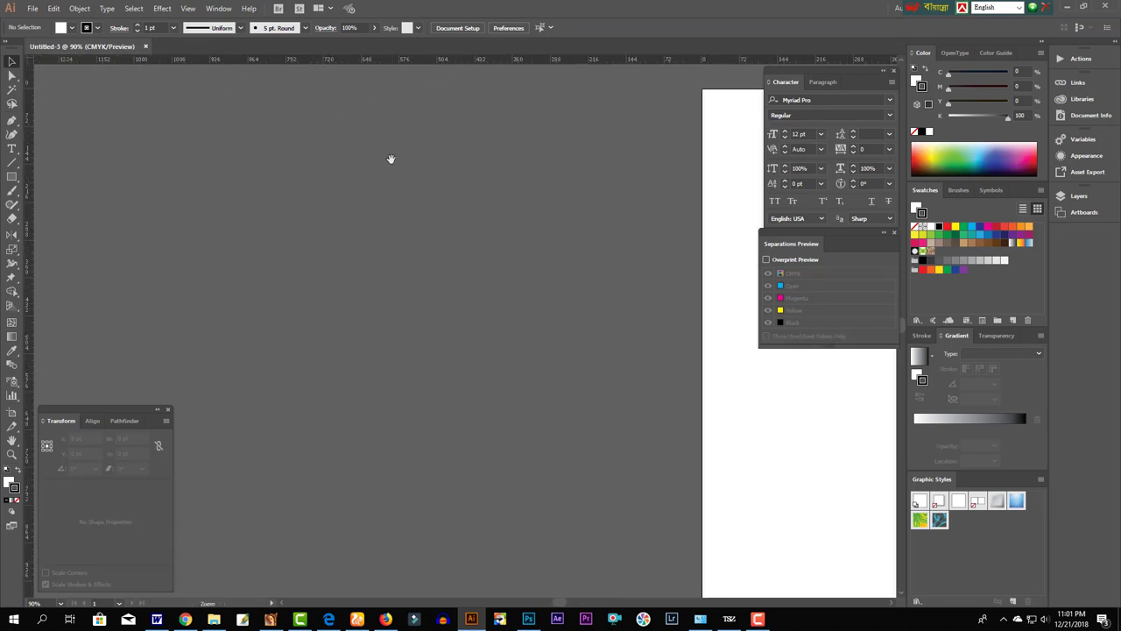
scroll(505, 306, "up", 1)
left_click_drag(380, 303, 430, 219)
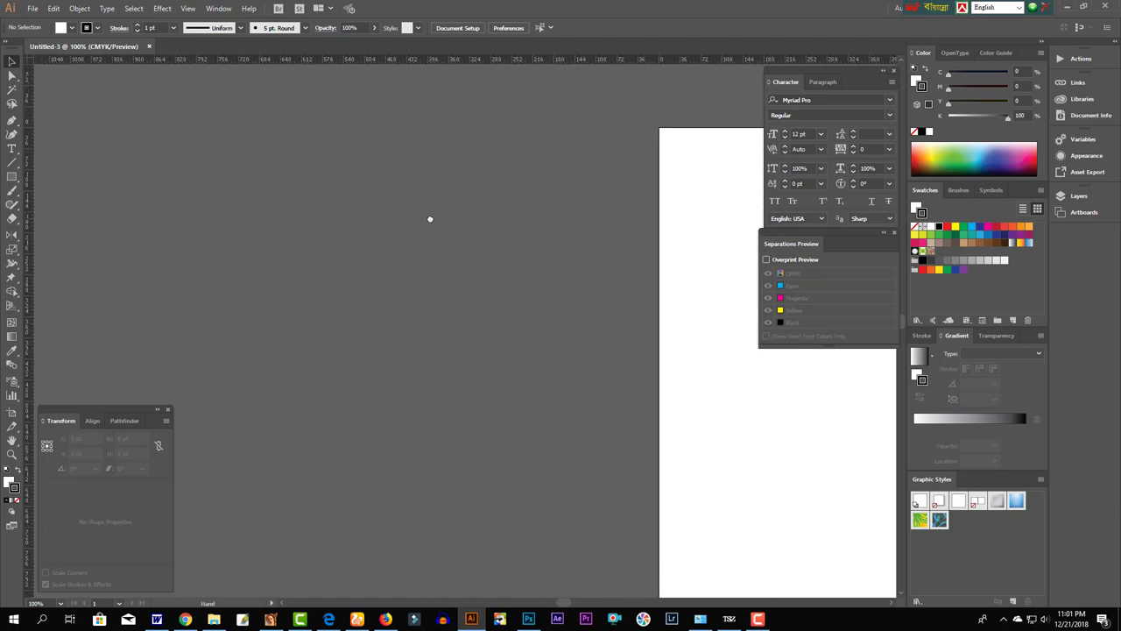
left_click(13, 178)
left_click(563, 245)
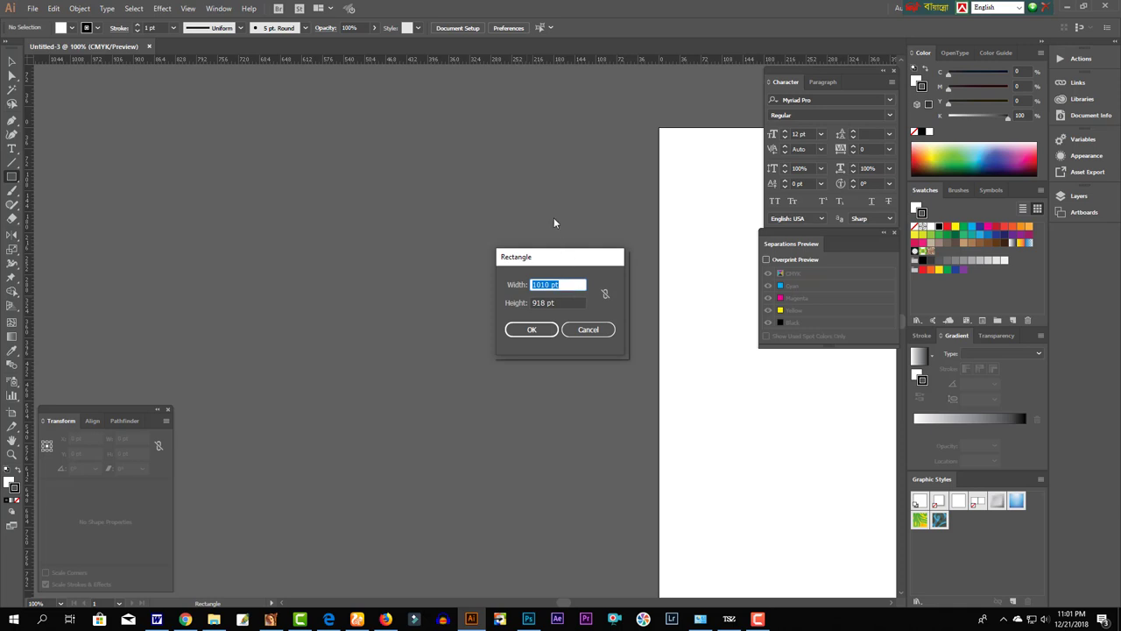
- Switch the ruler units to inches
key("Escape")
right_click(533, 63)
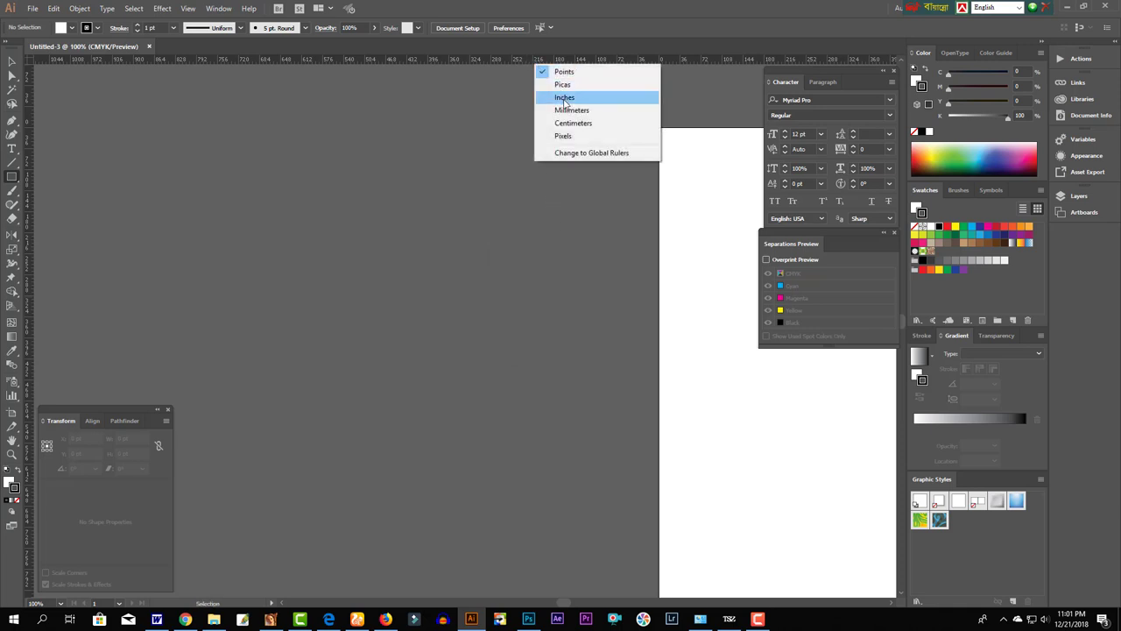
left_click(565, 98)
- Create a 17 × 22 in rectangle
left_click(456, 259)
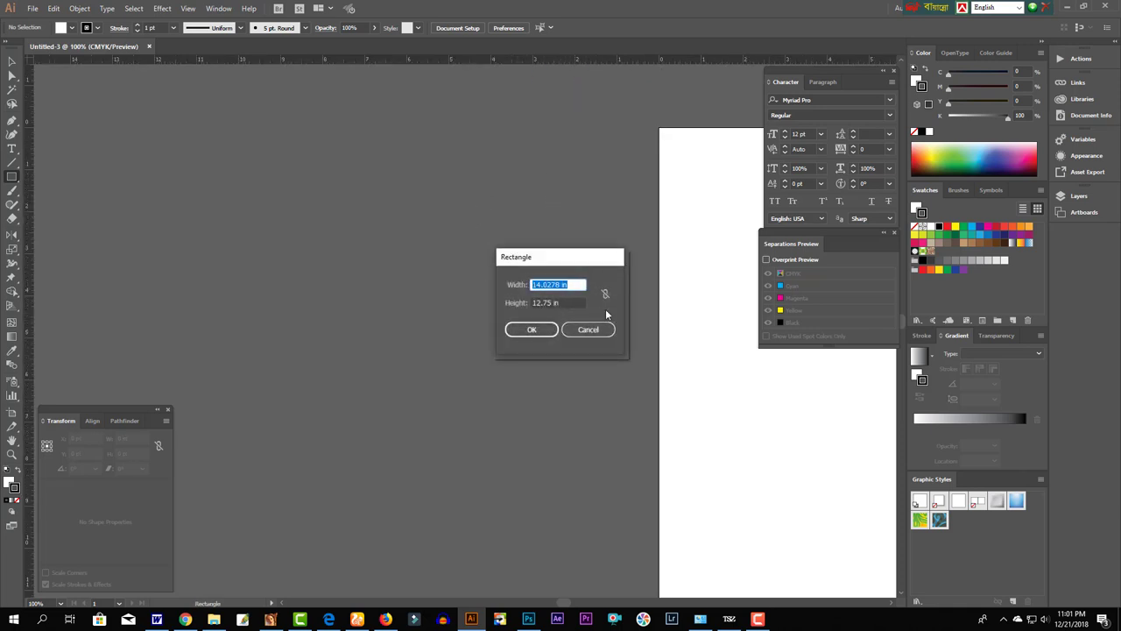
type("17")
key("Tab")
type("22")
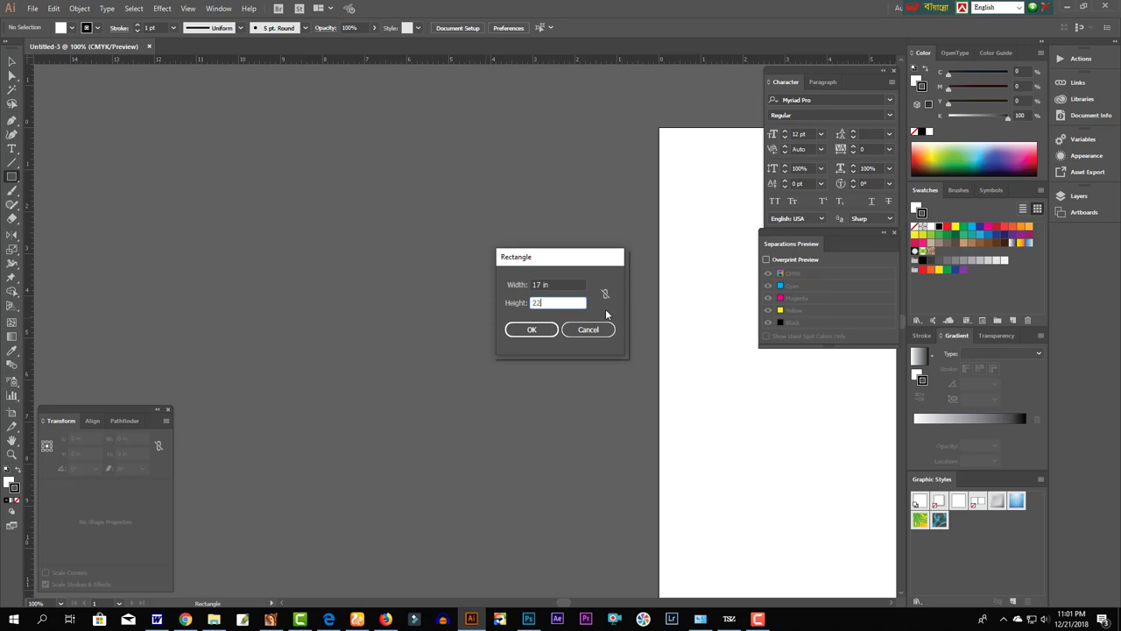
left_click(531, 329)
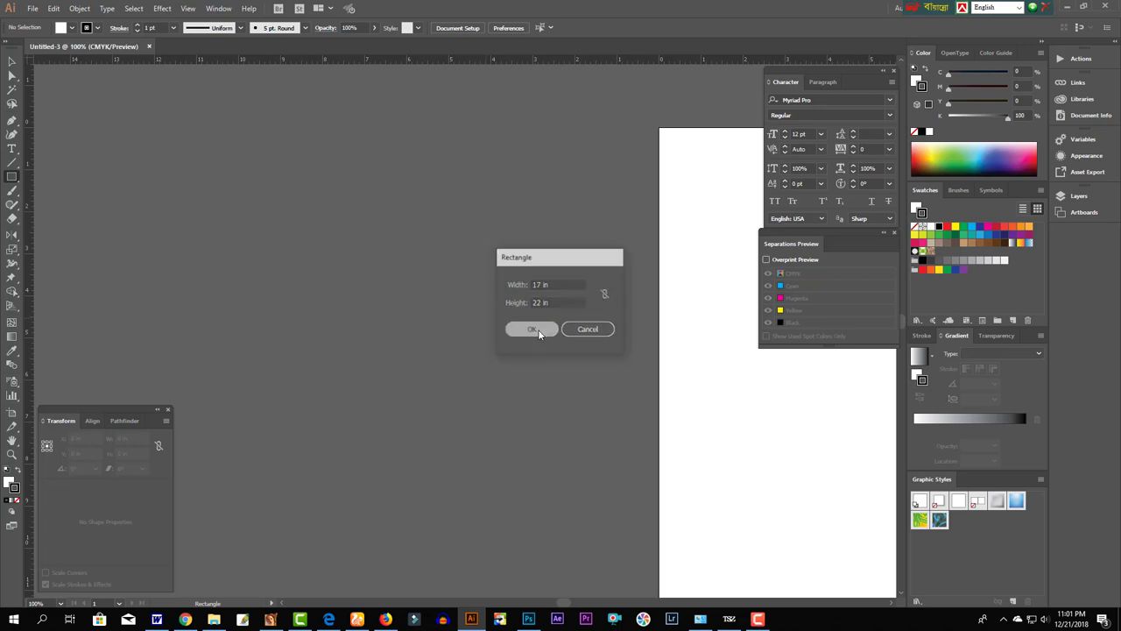
- Move the rectangle to the left of the Legal artboard and hide the panels
left_click(12, 61)
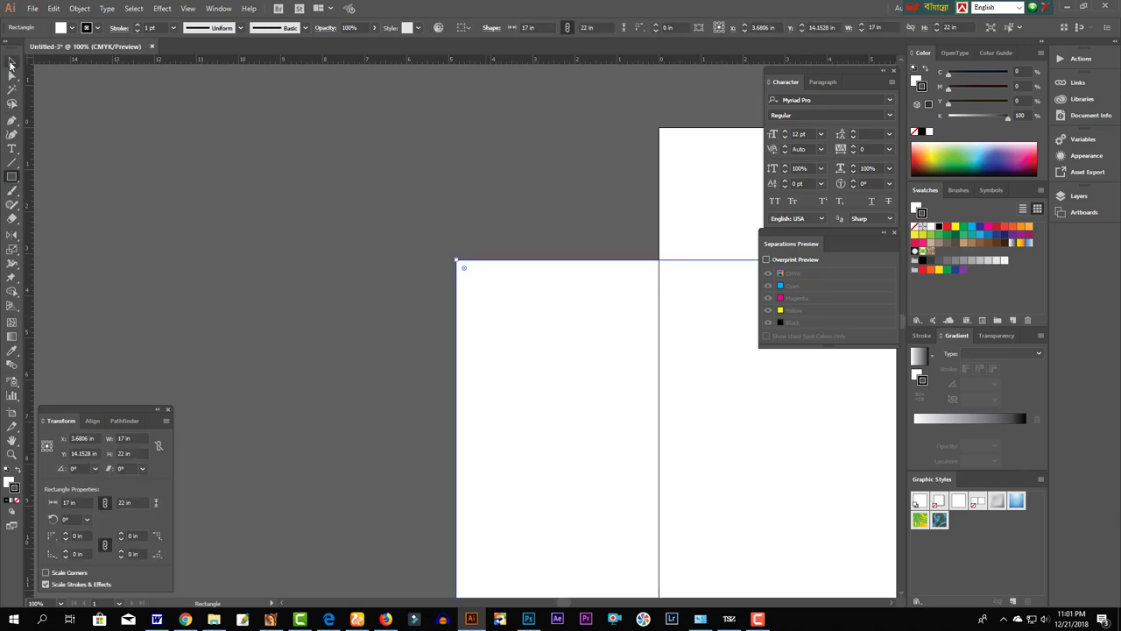
left_click_drag(581, 345, 287, 189)
left_click(410, 282, "alt")
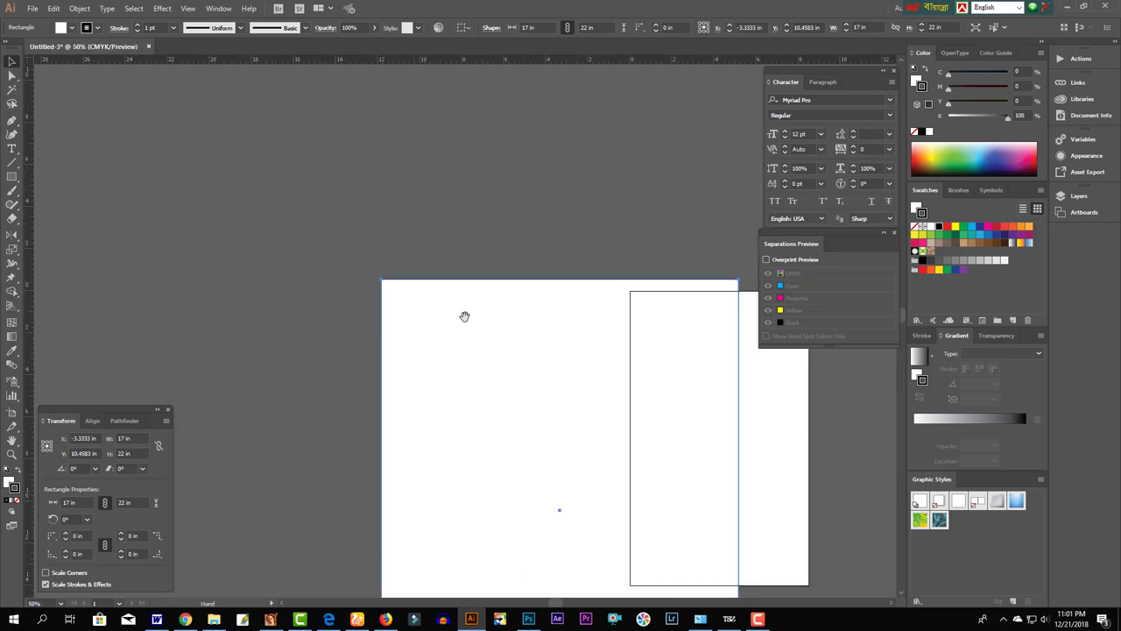
left_click_drag(601, 363, 391, 276)
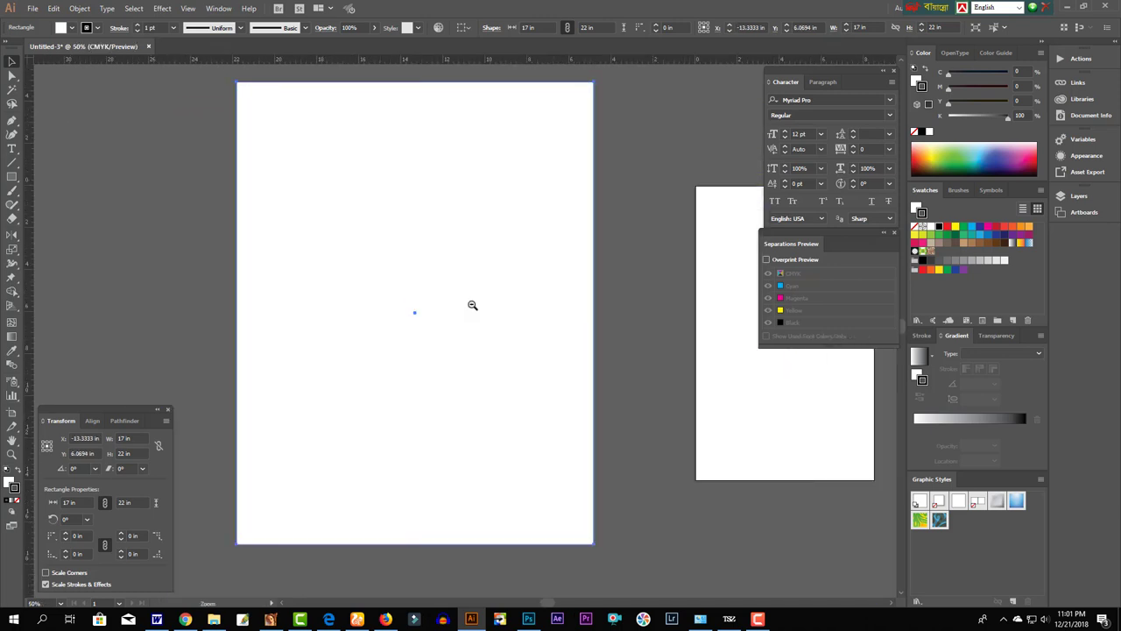
left_click(469, 308, "alt")
left_click(473, 350, "alt")
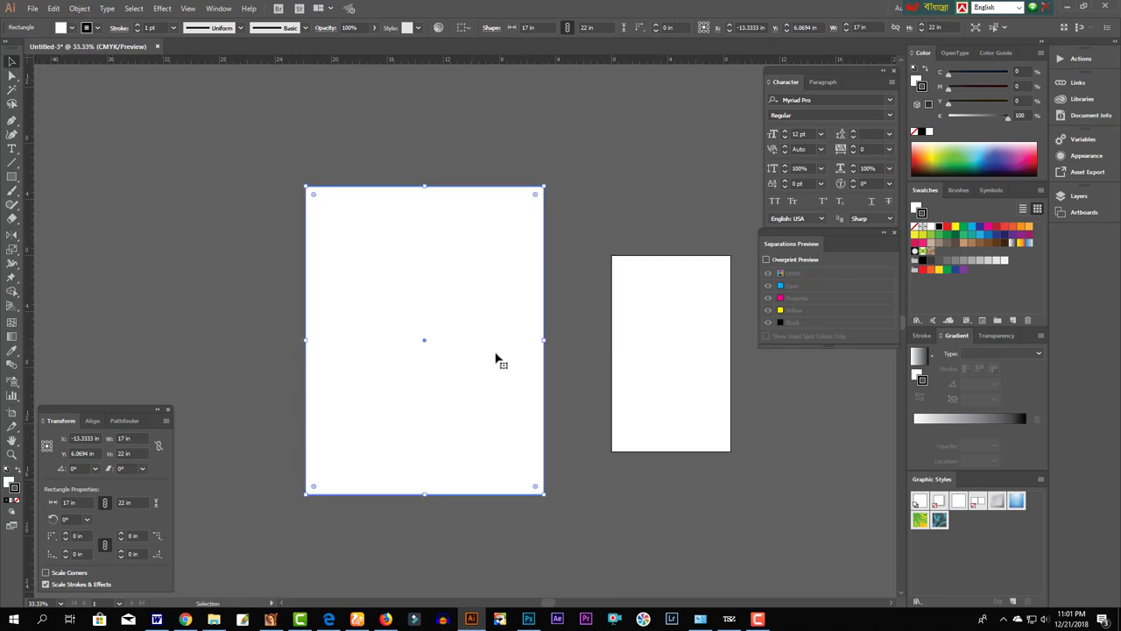
left_click(549, 383)
left_click_drag(465, 368, 470, 408)
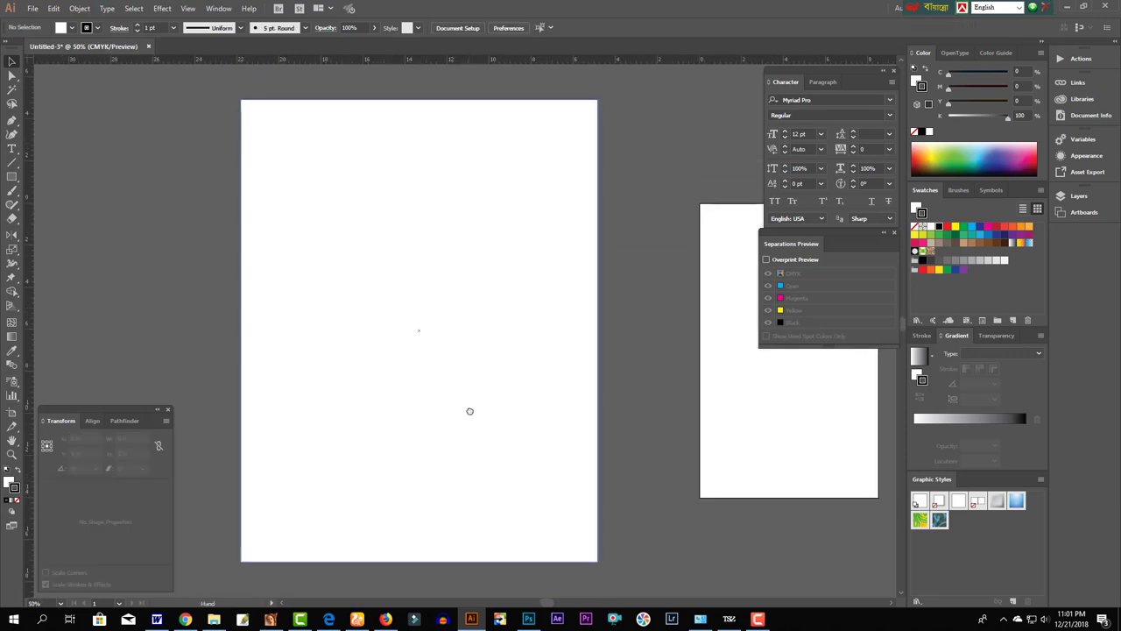
key("Tab")
key("Tab")
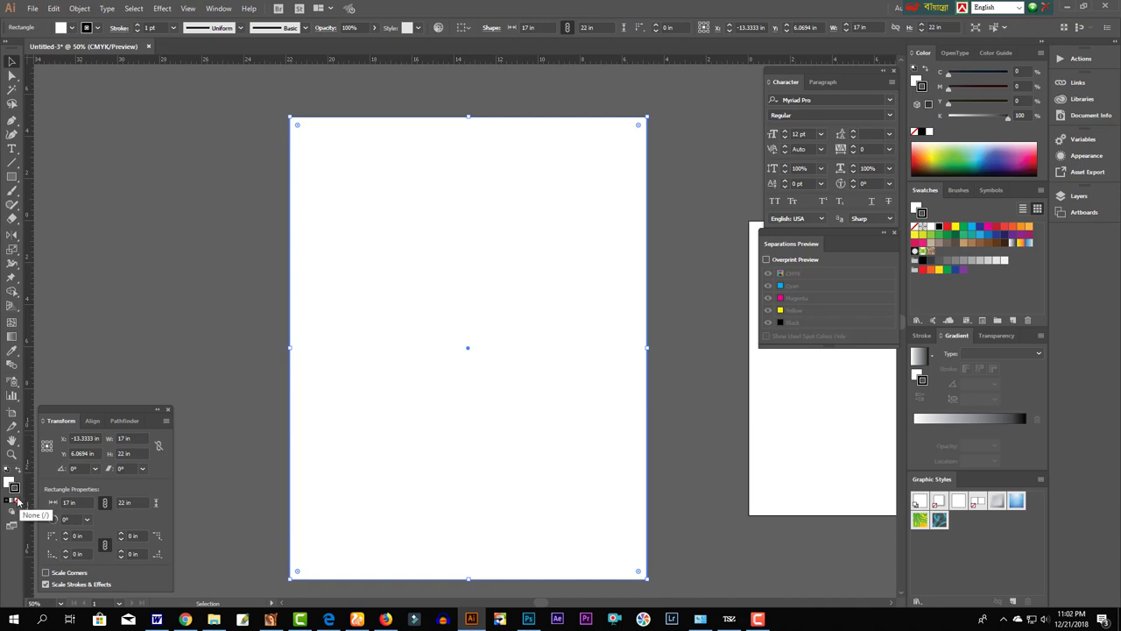
- Set the page rectangle's stroke to None and deselect it
left_click(20, 499)
key("a")
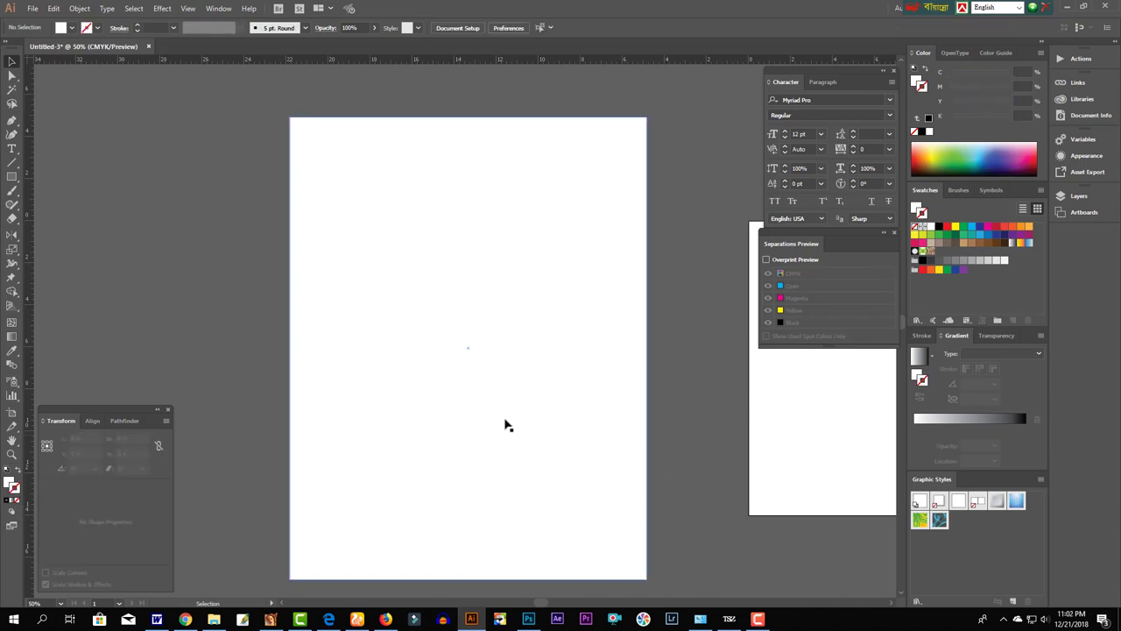
key("v")
key("ctrl+shift+a")
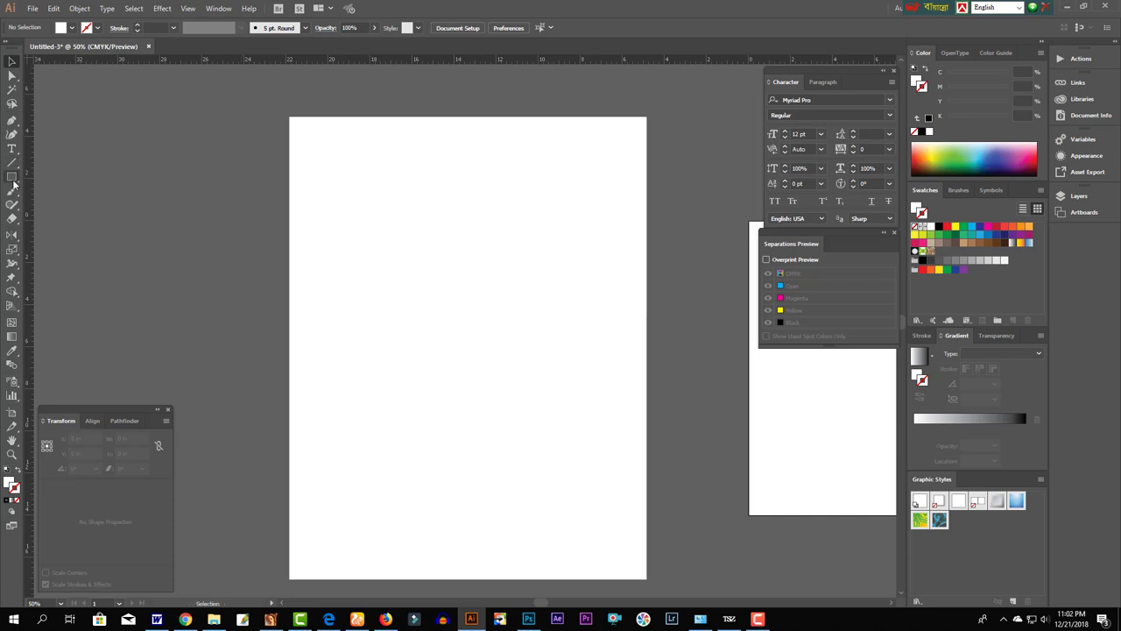
- Draw a large circle over the page, extending past its right edge
left_click_drag(12, 176, 79, 205)
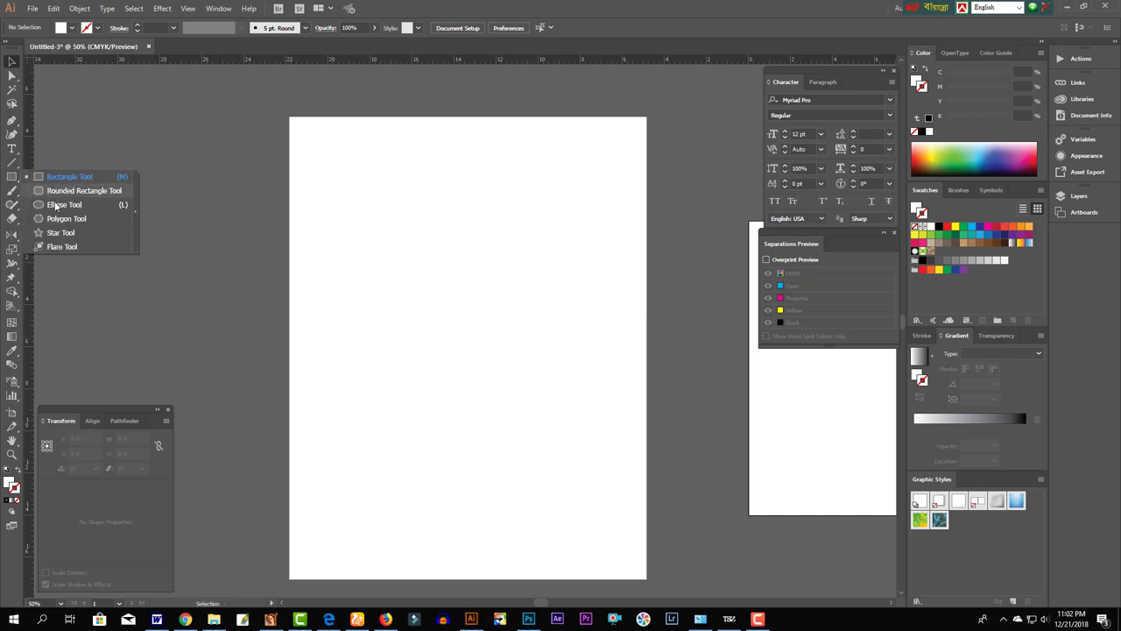
mouse_move(535, 286)
left_mouse_down()
mouse_move(648, 471)
mouse_move(734, 524)
left_mouse_up()
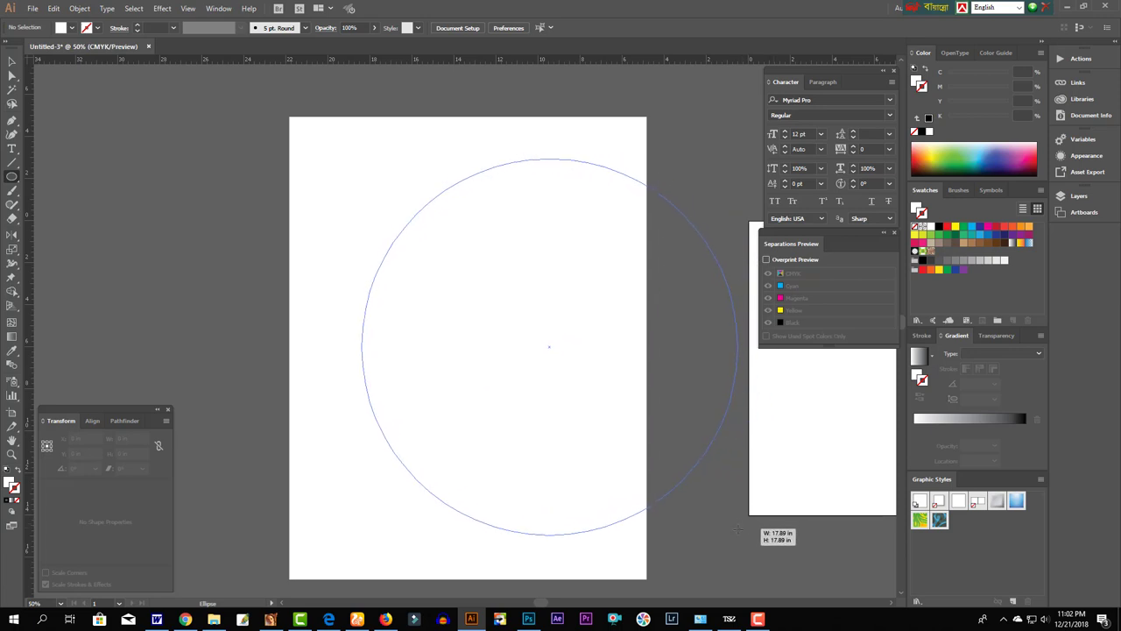
mouse_move(735, 523)
left_mouse_down()
mouse_move(702, 496)
mouse_move(702, 506)
left_mouse_up()
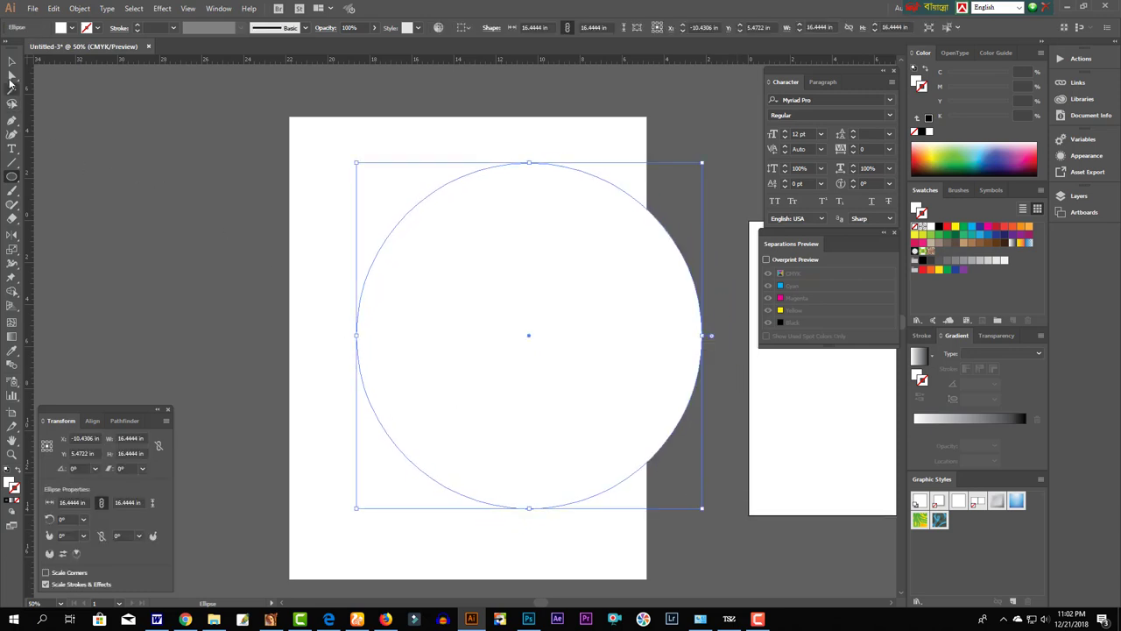
left_click(11, 63)
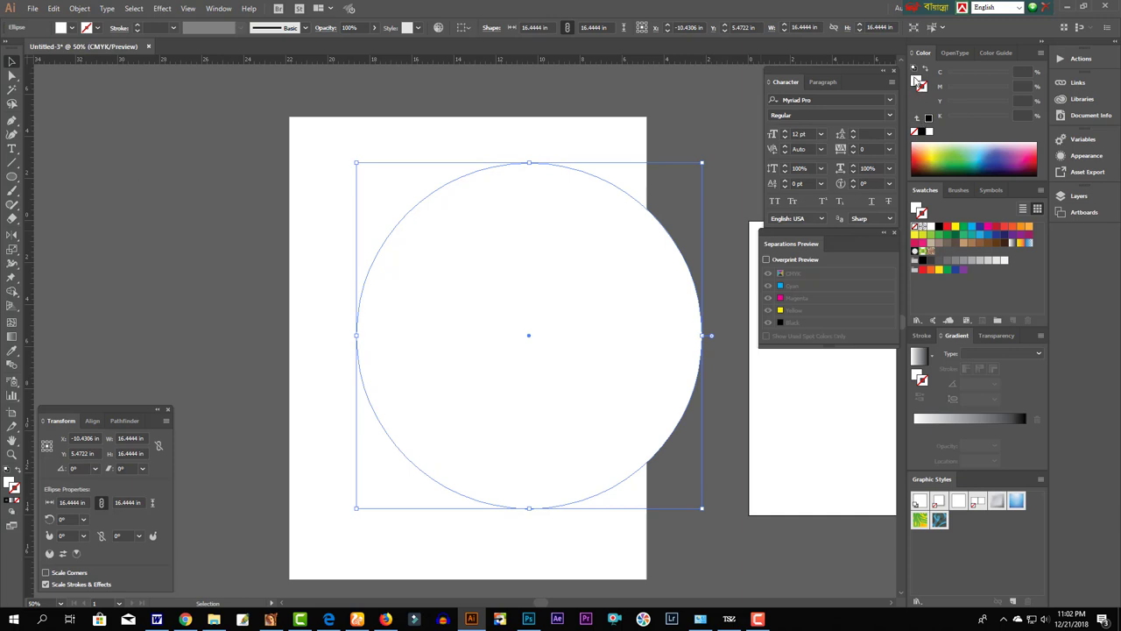
- Fill the circle with about 76% black grey
left_click(917, 79)
left_click(992, 117)
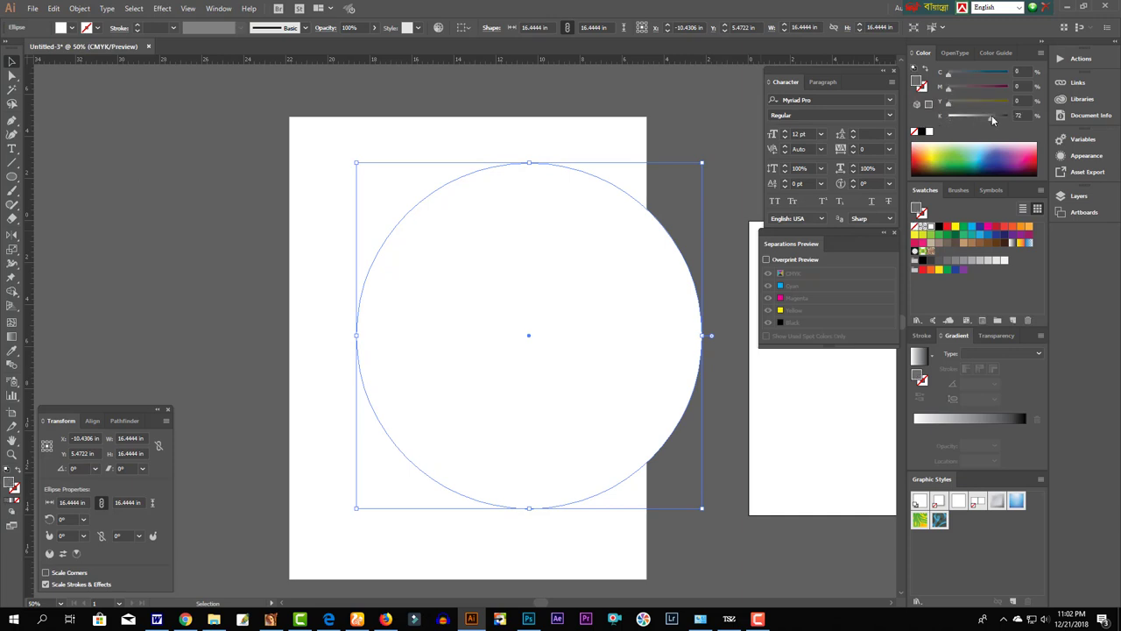
left_click_drag(992, 117, 996, 122)
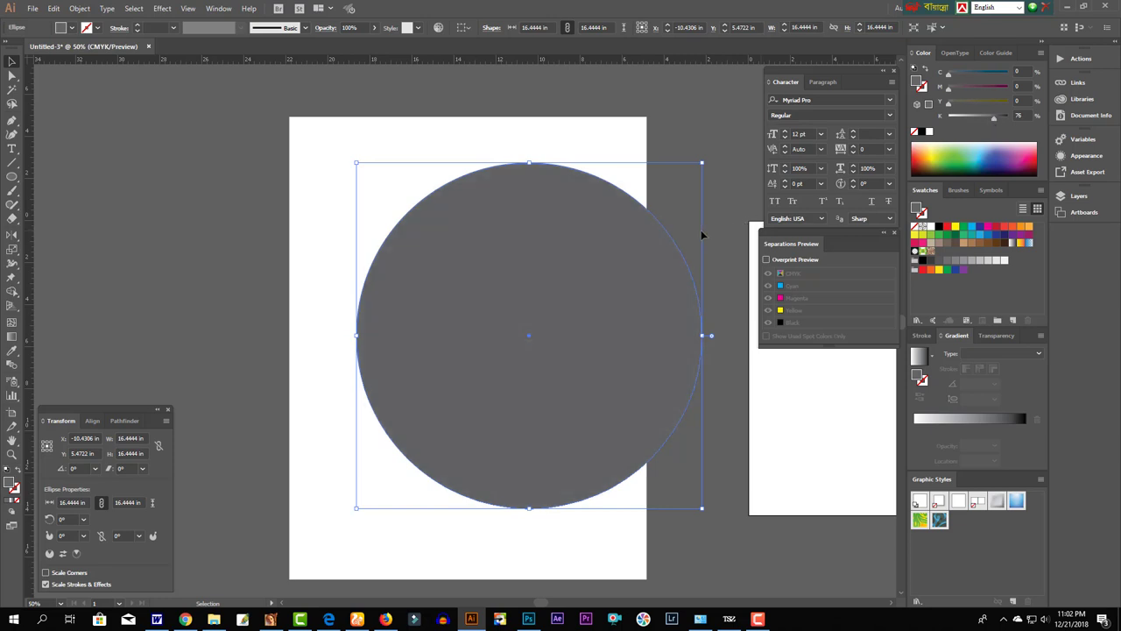
left_click(668, 235)
left_click(631, 247)
- Select the white page rectangle behind the circle
left_click(649, 184)
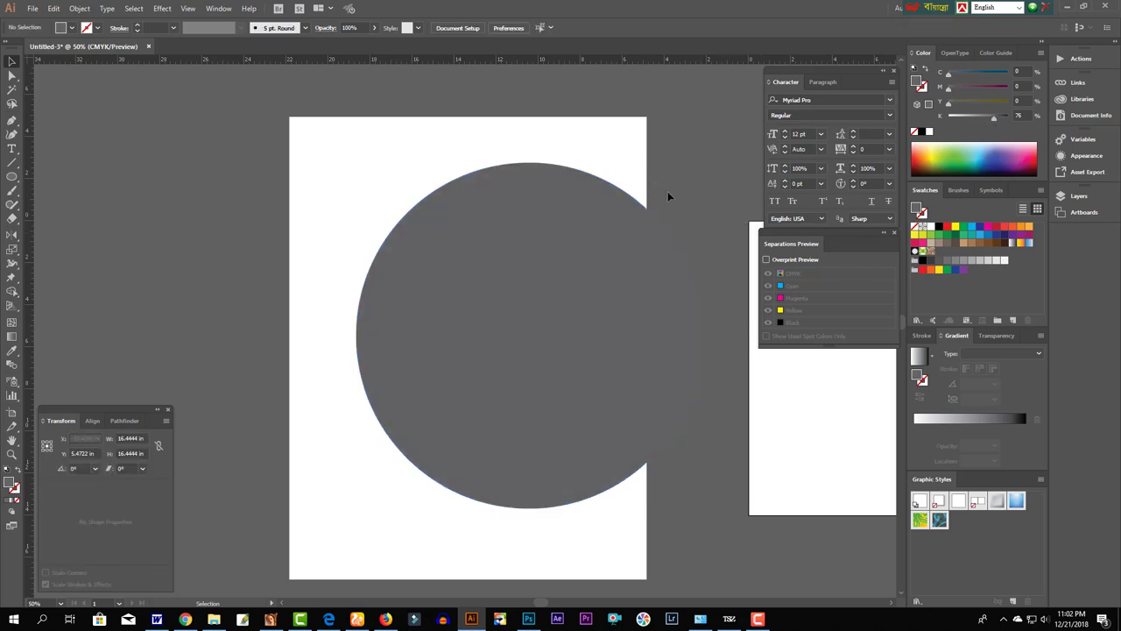
key("ctrl+alt+bracketleft")
left_click(701, 251)
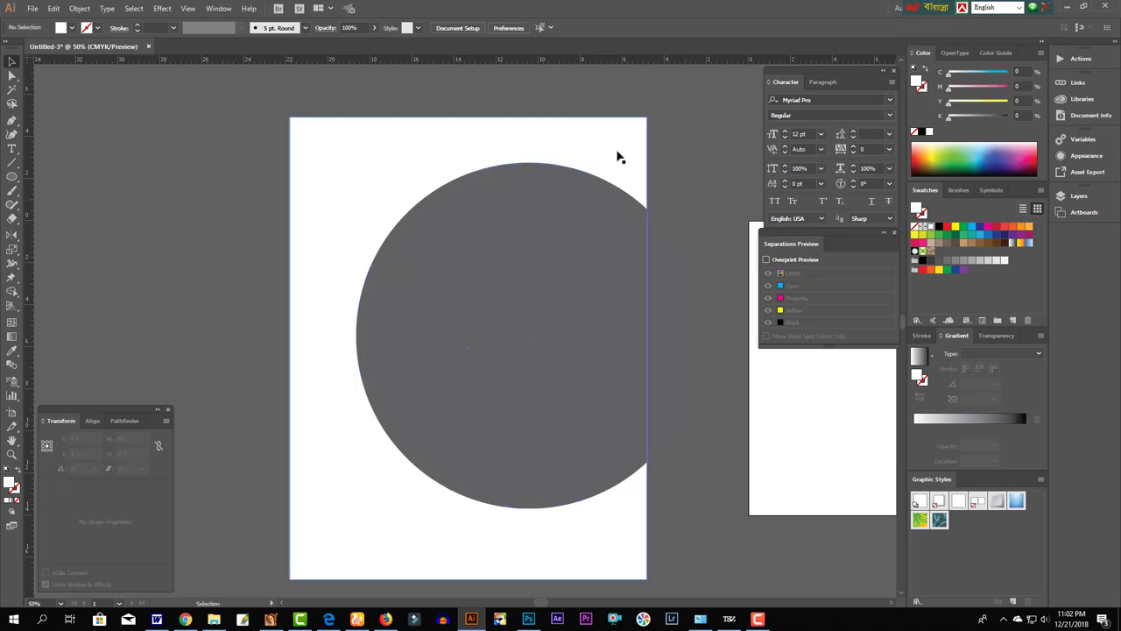
left_click(656, 200)
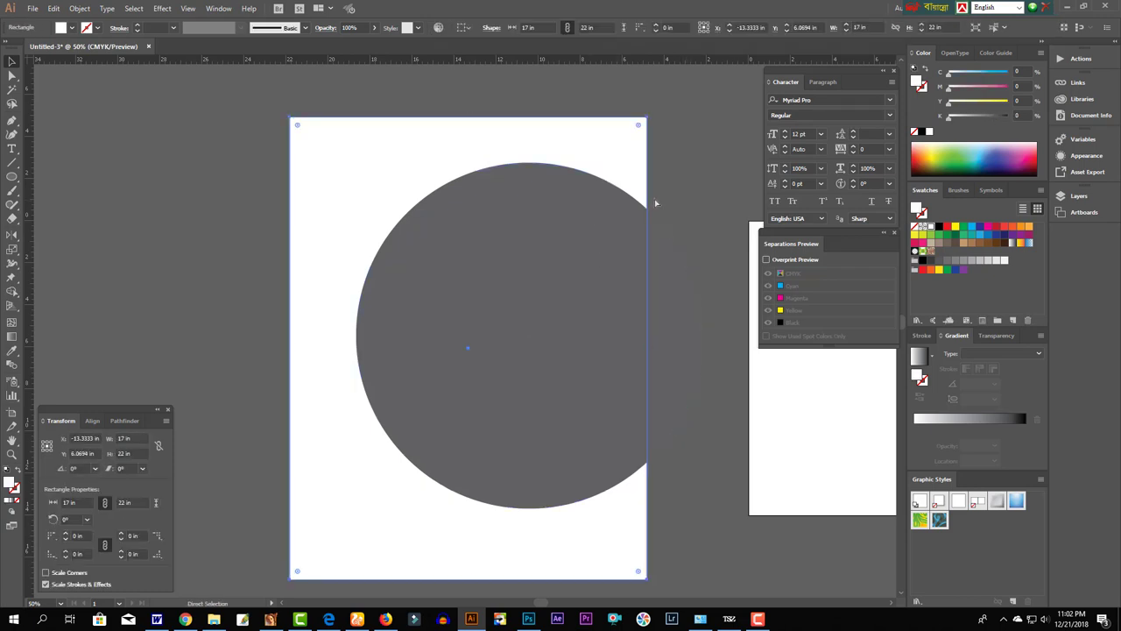
- Divide the circle and rectangle with Pathfinder and delete the piece outside the page
left_click(613, 258, "shift")
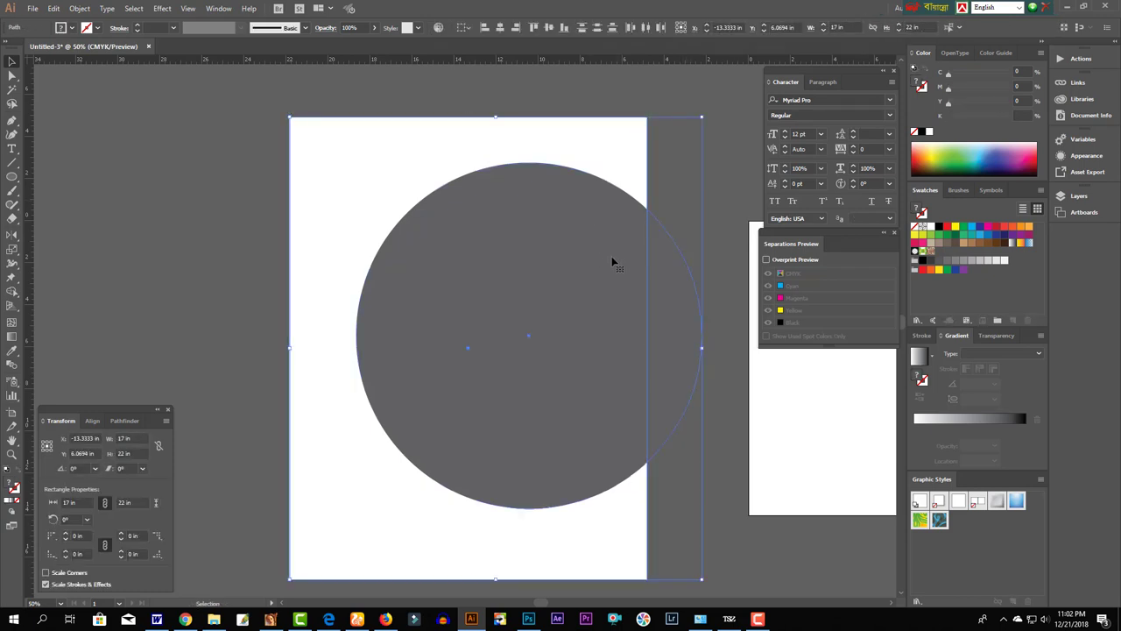
left_click(123, 421)
left_click(50, 479)
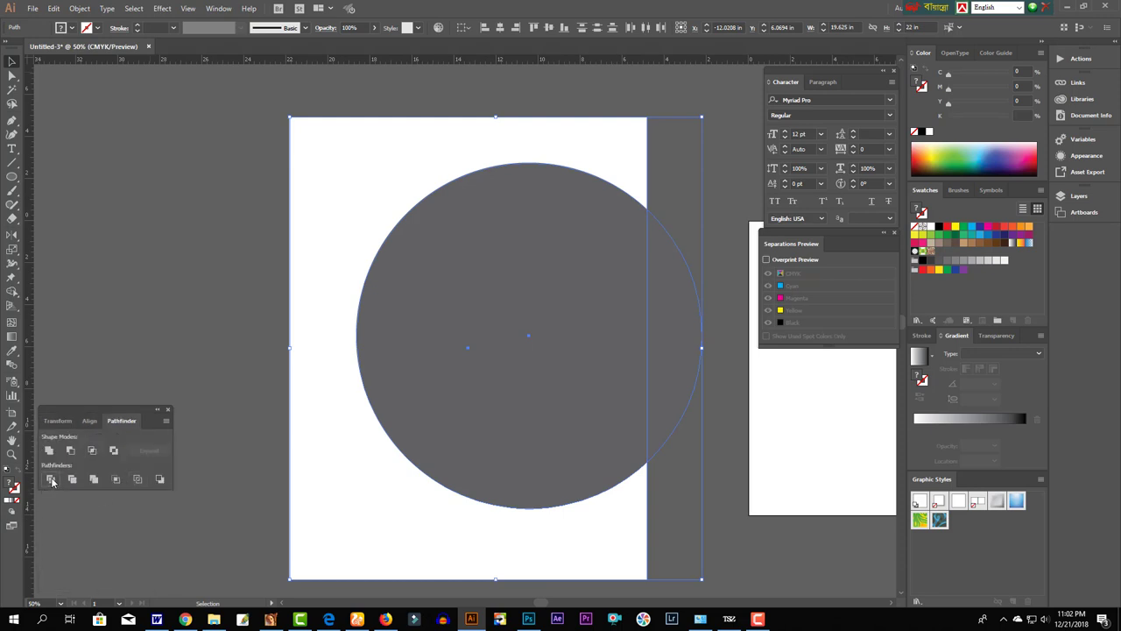
left_click(12, 77)
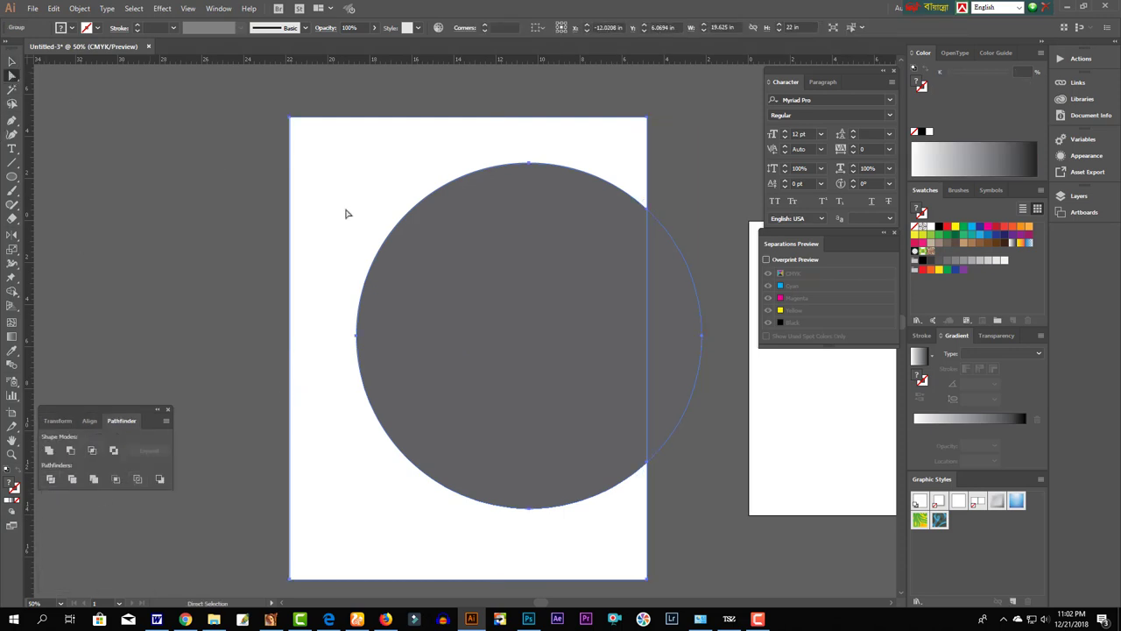
left_click(346, 215)
left_click(683, 352)
key("Delete")
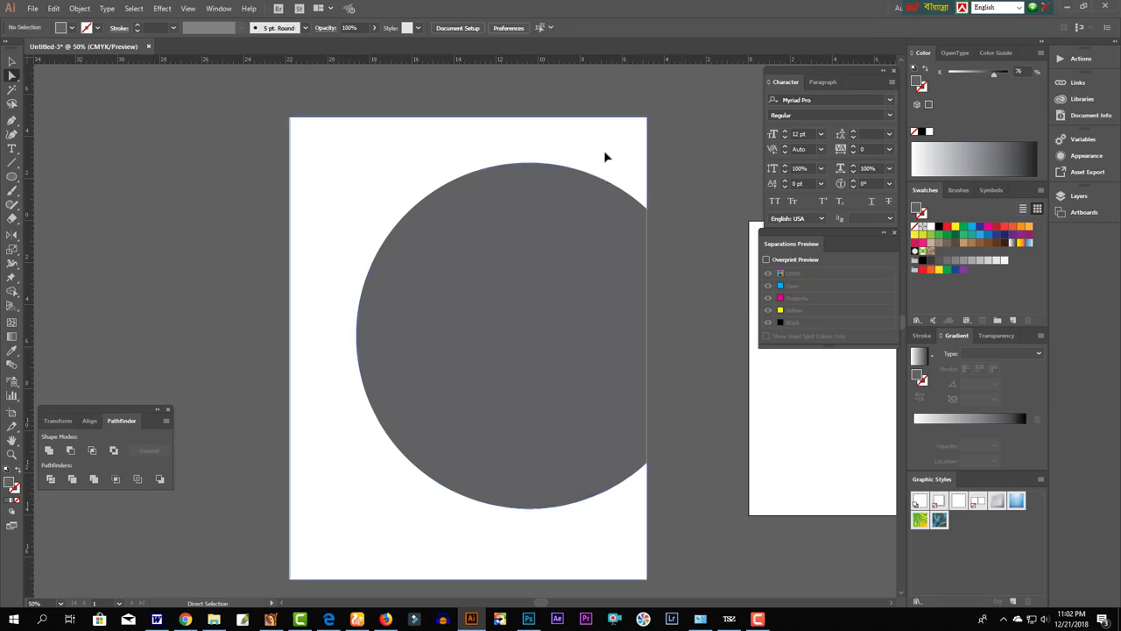
- Select the trimmed circle, try stretching it taller, then undo
left_click(554, 265)
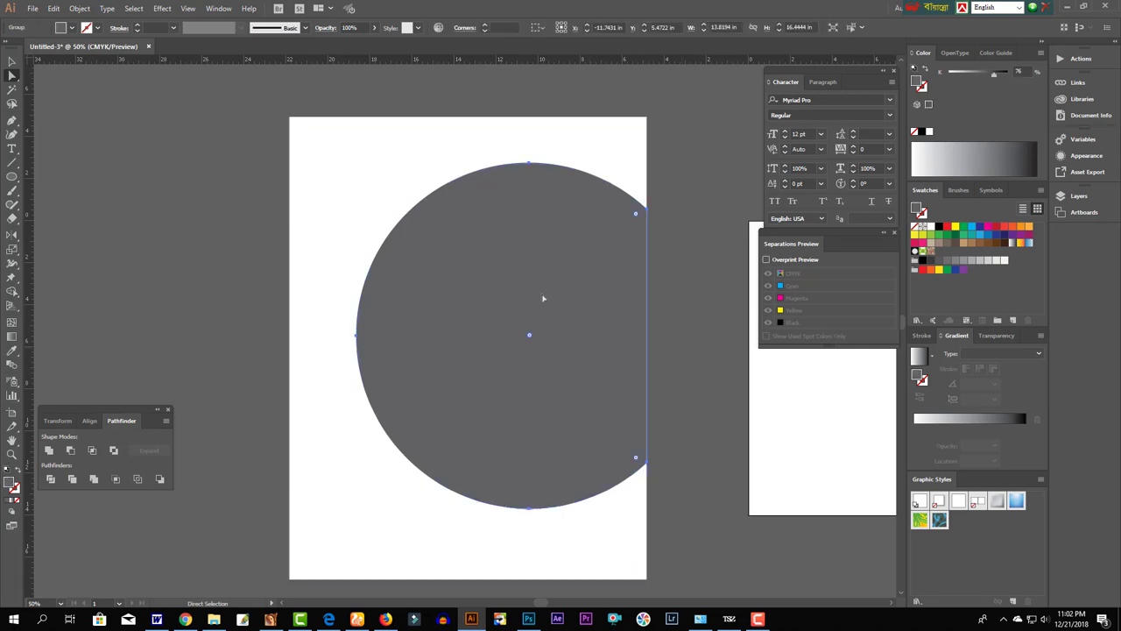
left_click(12, 61)
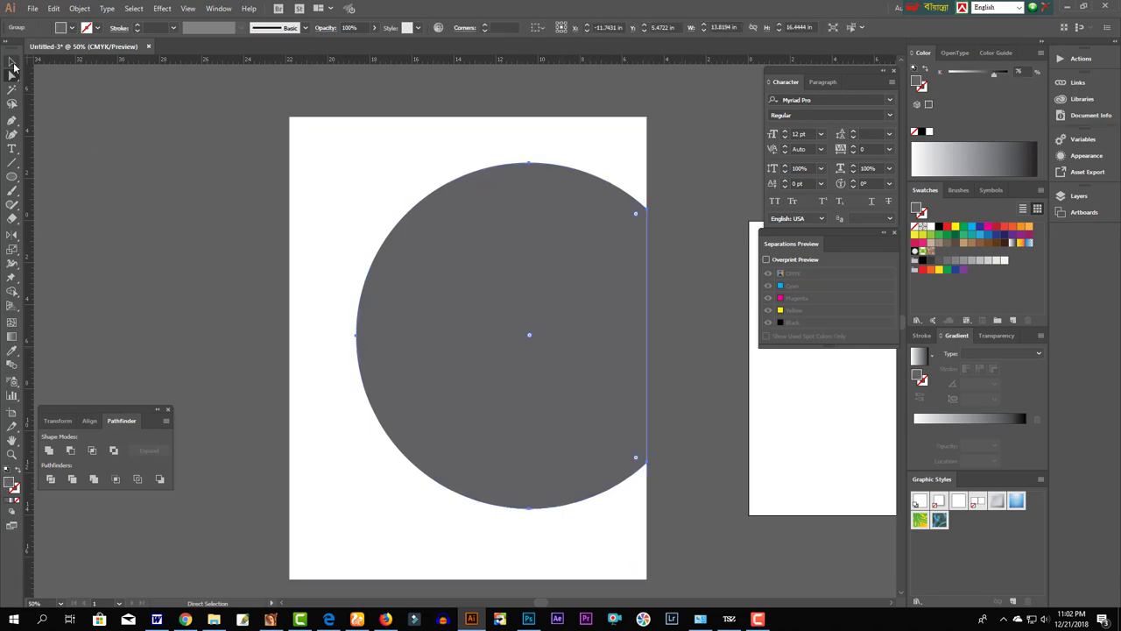
left_click(468, 321)
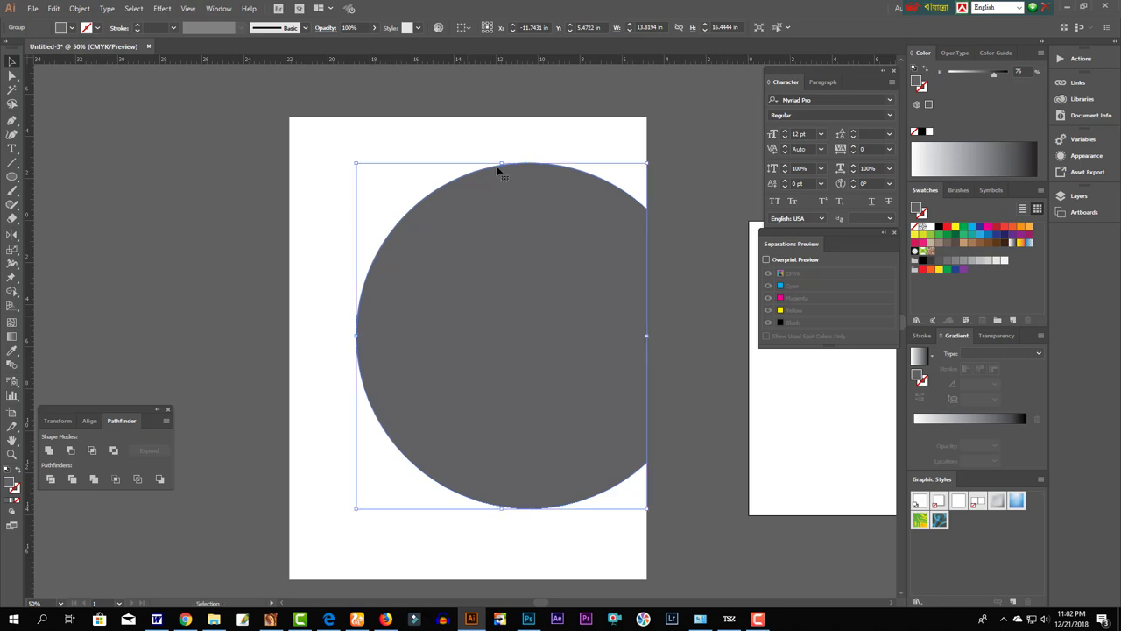
left_click_drag(501, 163, 502, 147)
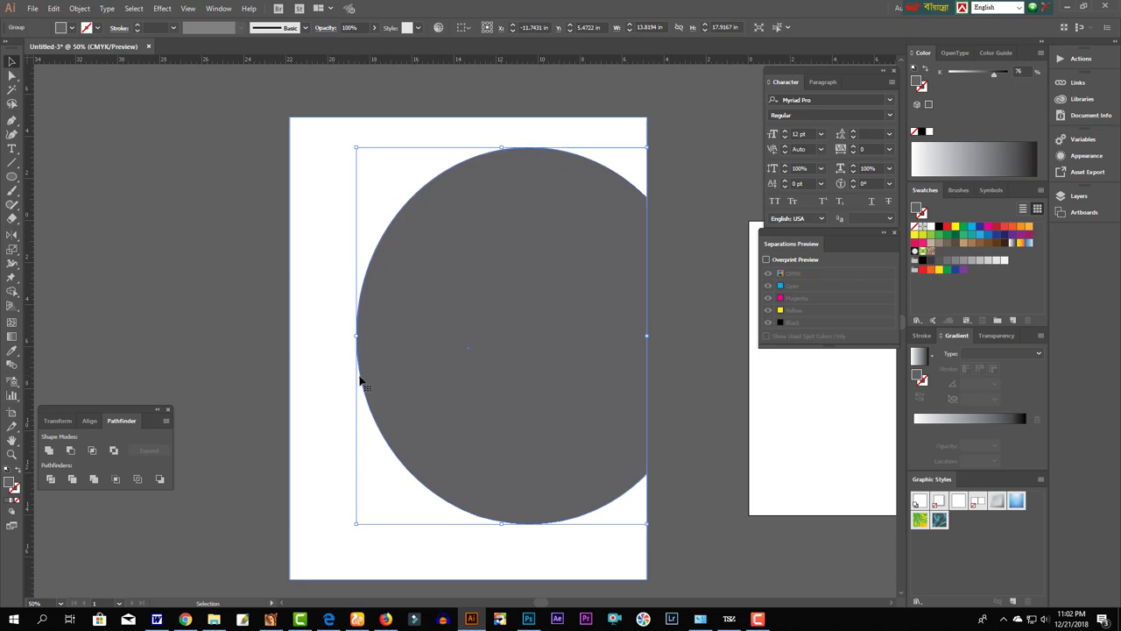
key("ctrl+z")
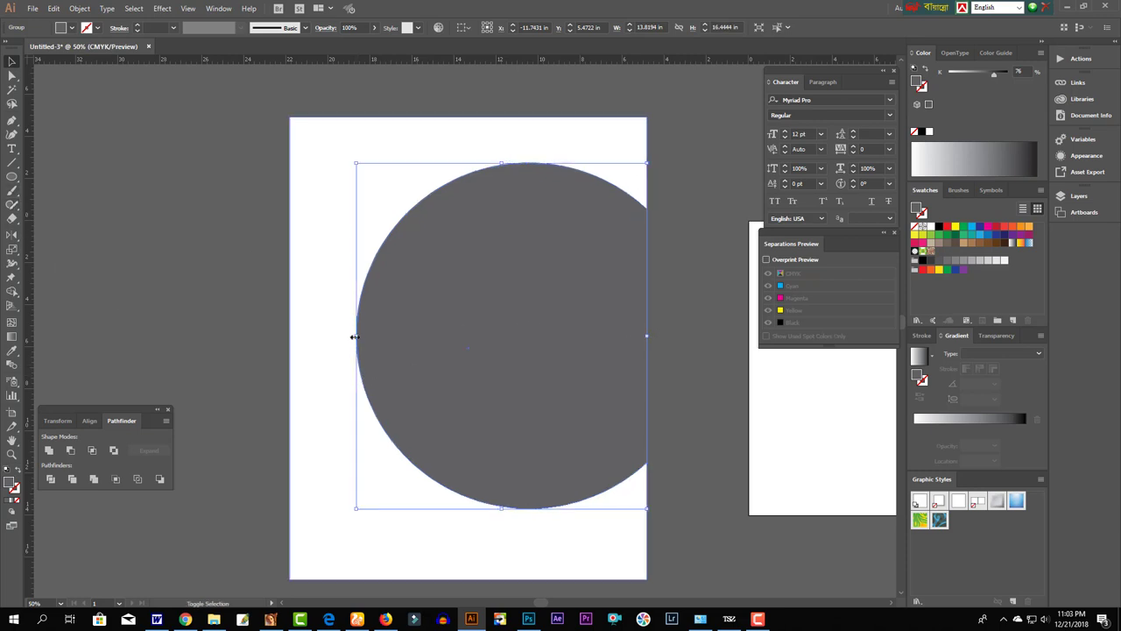
- Widen the ring and give it a black-white linear gradient angled about 134.4°
left_click_drag(356, 335, 343, 335)
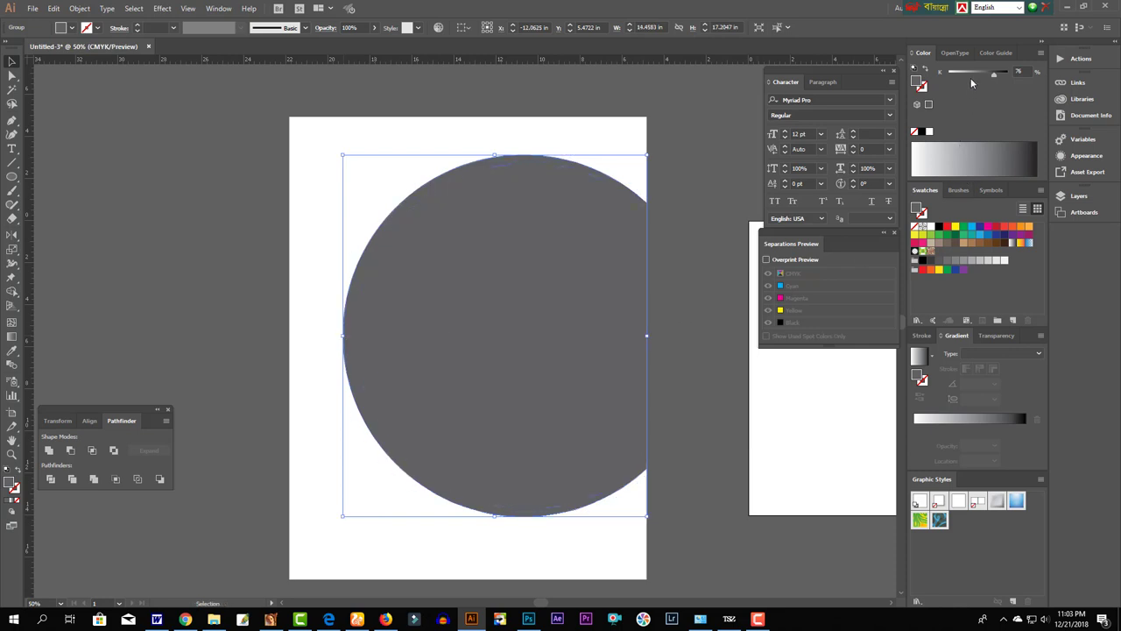
key("period")
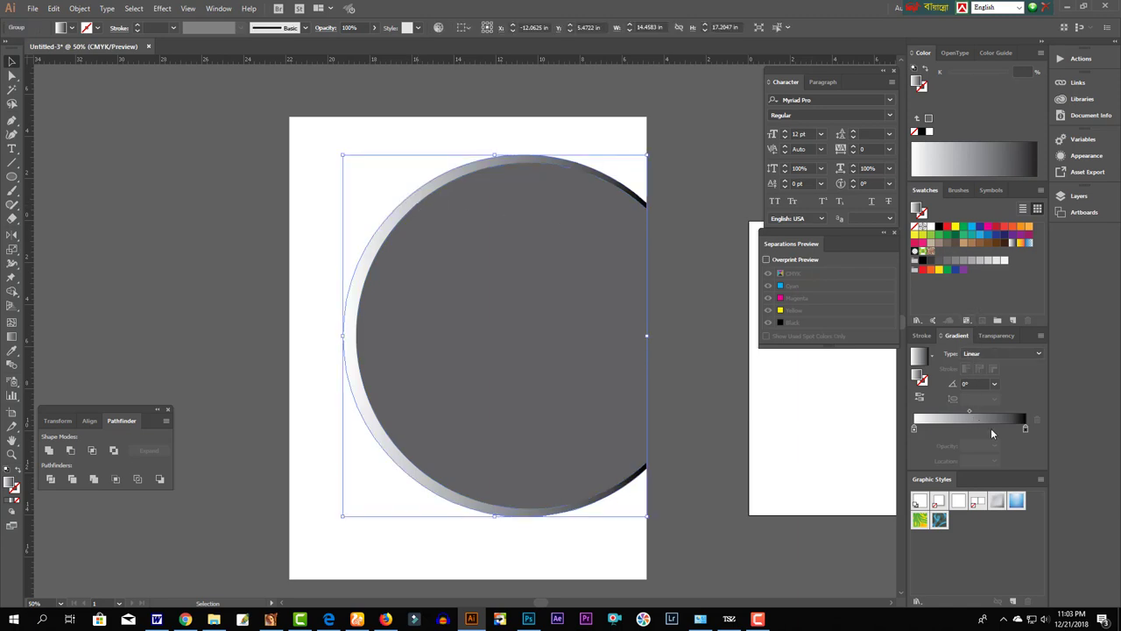
left_click(914, 430)
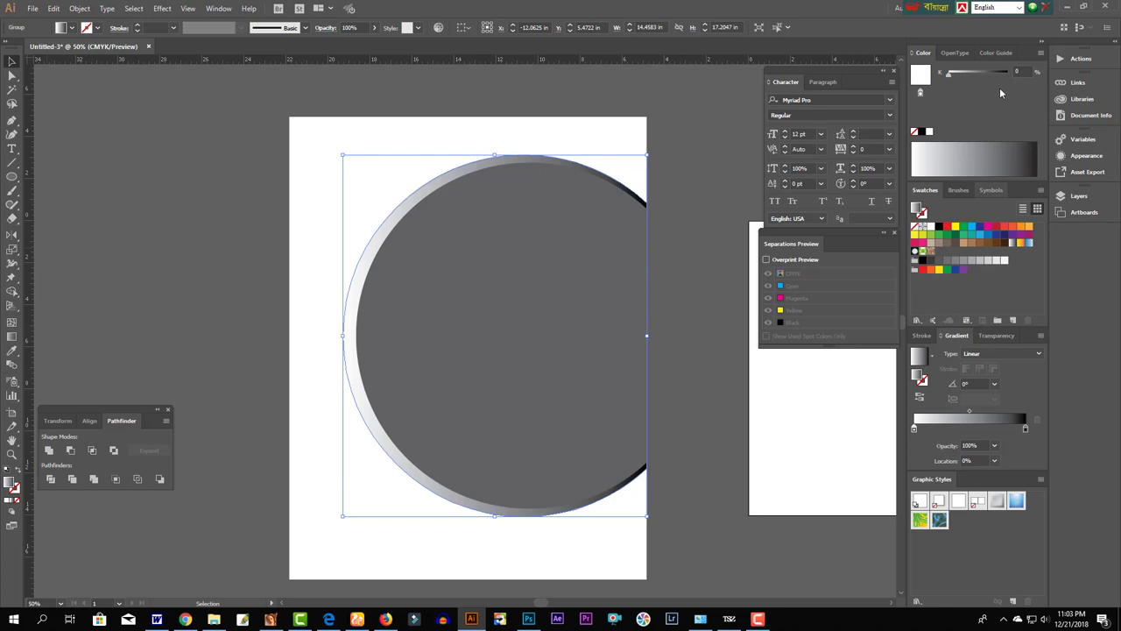
left_click_drag(995, 73, 1015, 73)
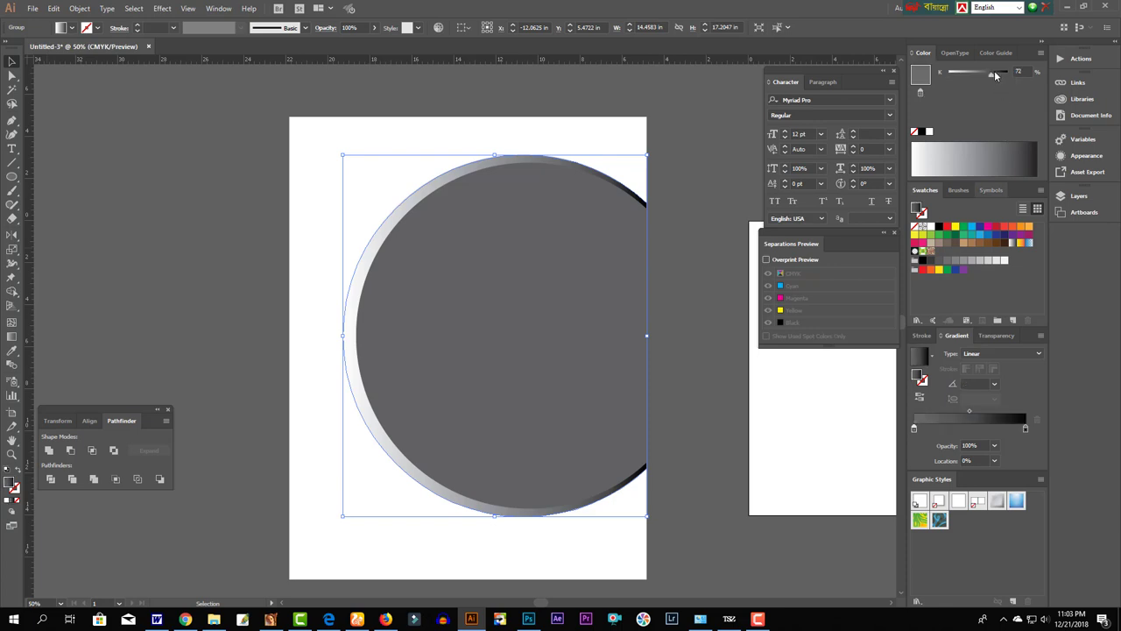
left_click(974, 429)
left_click_drag(1008, 73, 948, 72)
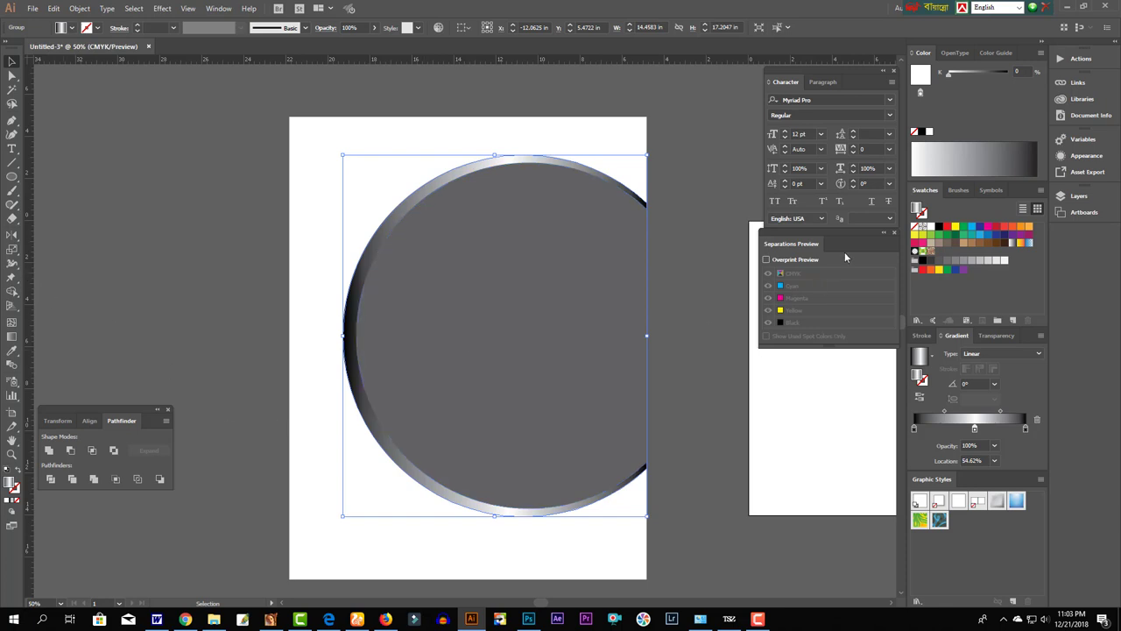
left_click(13, 336)
mouse_move(430, 170)
left_mouse_down()
mouse_move(642, 491)
mouse_move(310, 170)
left_mouse_up()
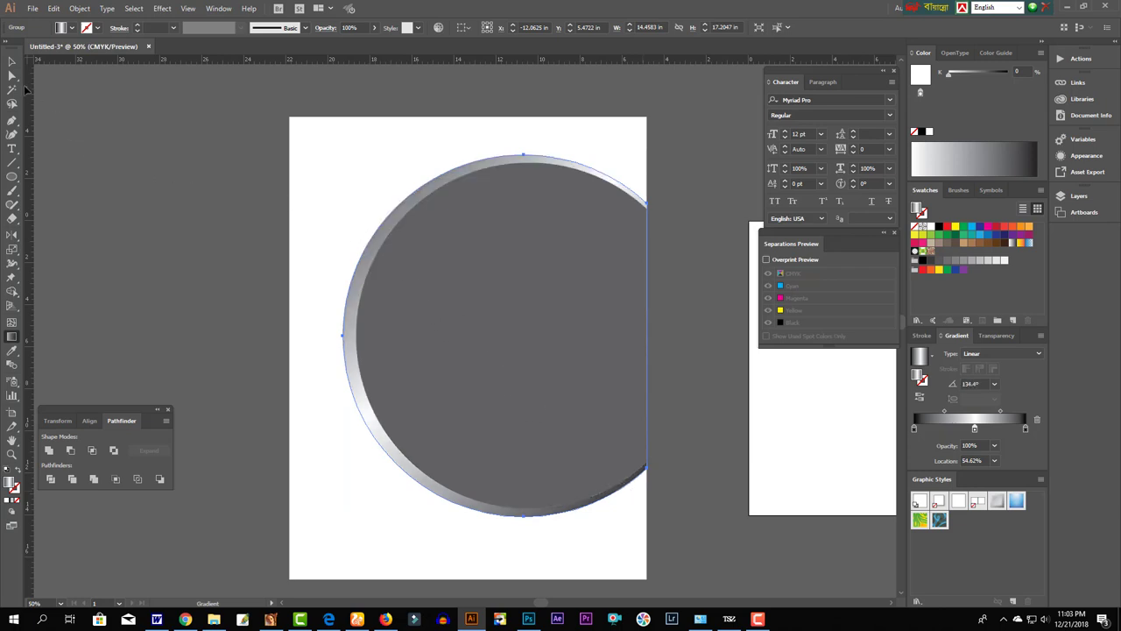
- Try shortening the ring and pushing its right point out, undoing both
left_click(12, 61)
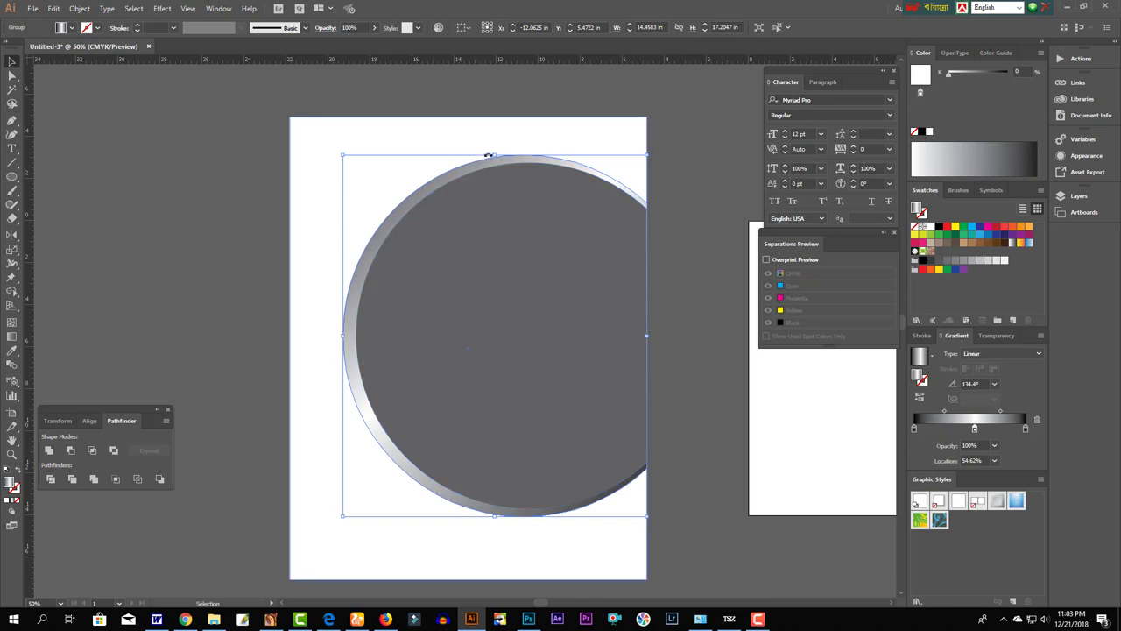
left_click_drag(496, 155, 496, 164)
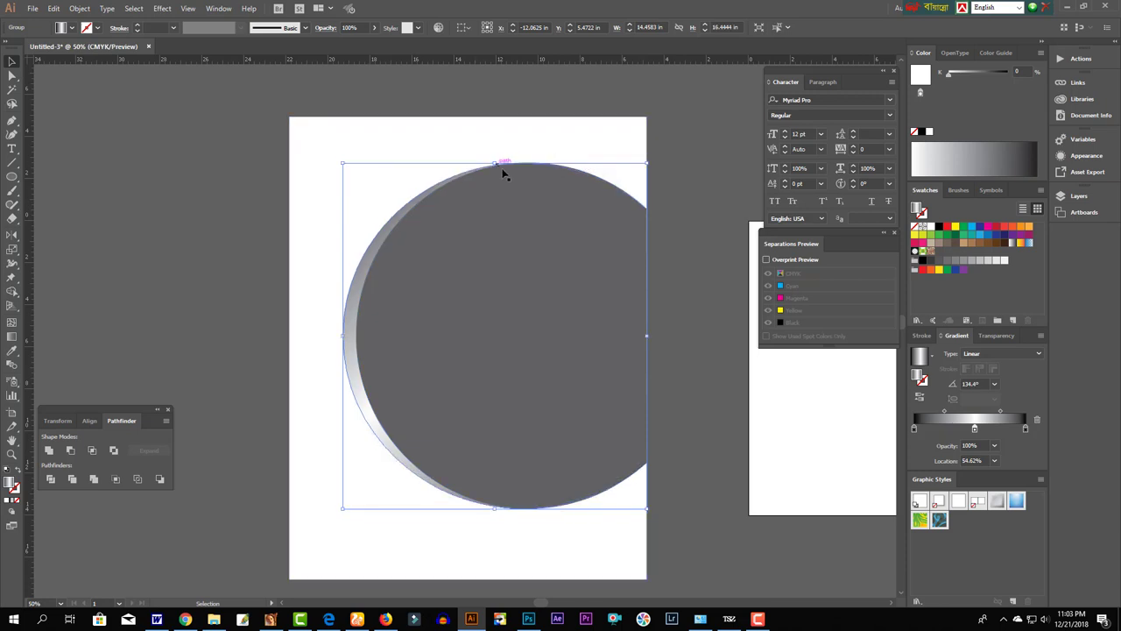
key("a")
key("ctrl+z")
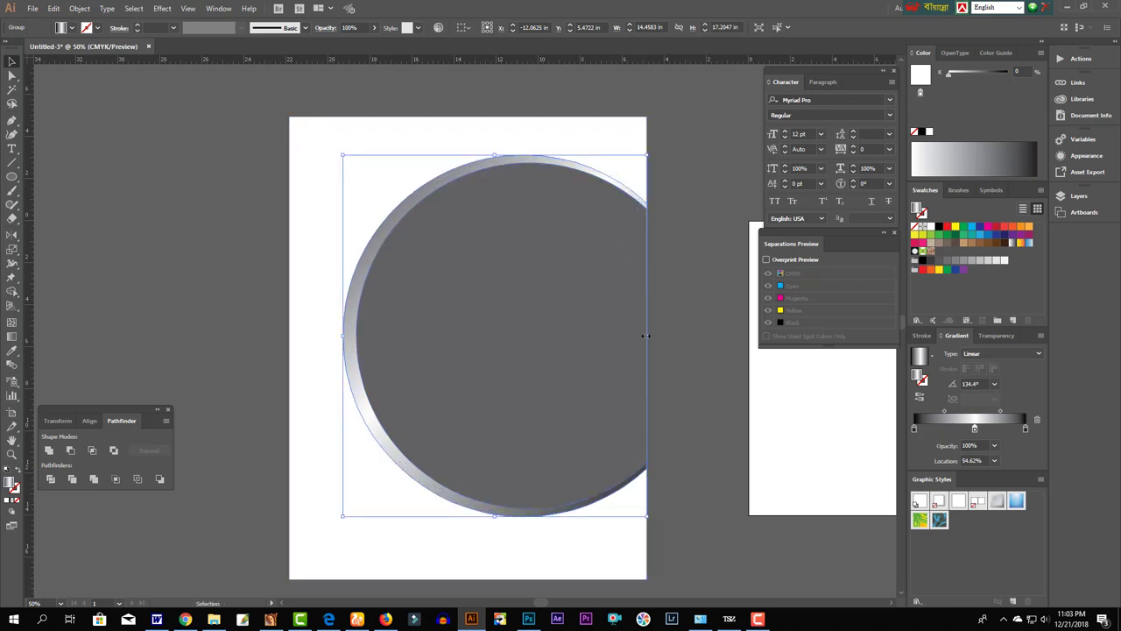
key("a")
left_click_drag(646, 335, 653, 335)
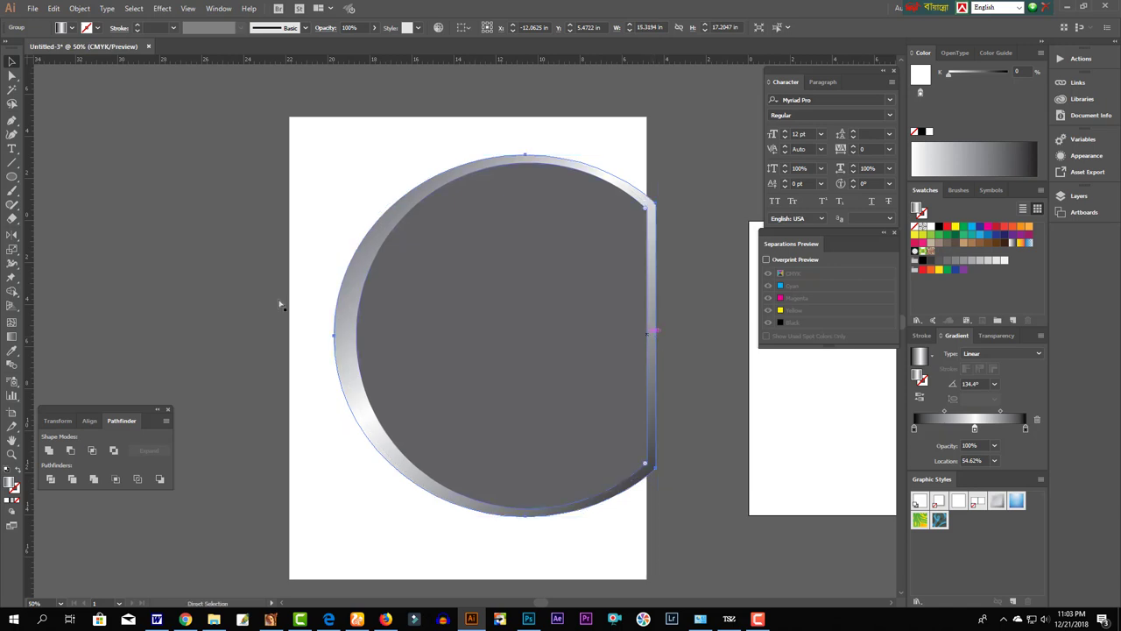
key("ctrl+z")
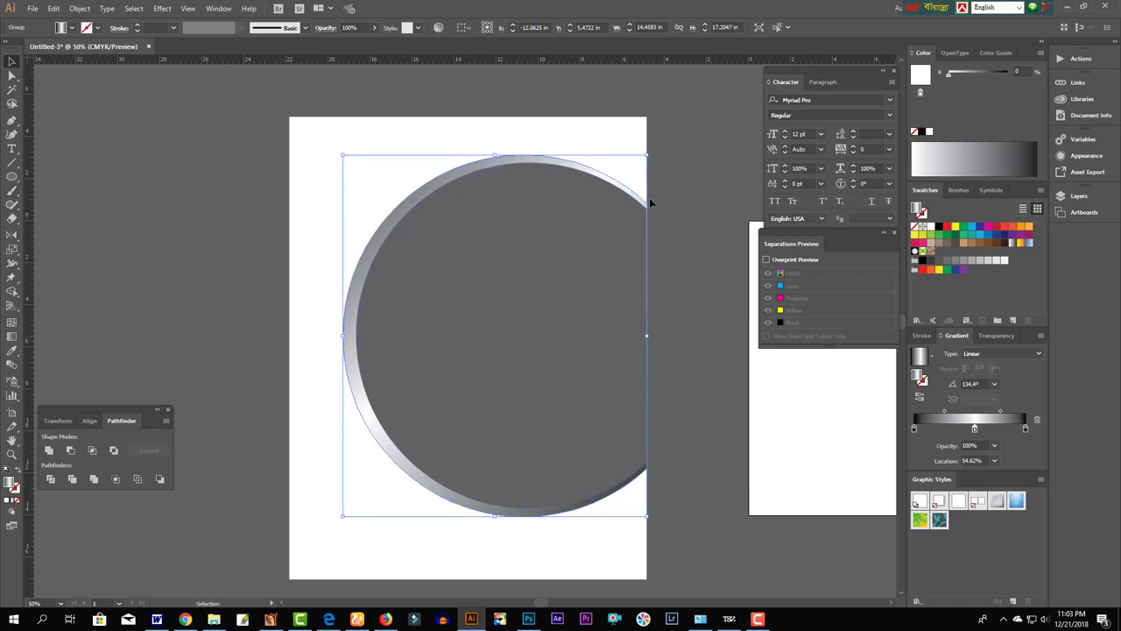
- Rotate the ring toward the upper right, nudge it right, and select it with the page rectangle
mouse_move(651, 156)
left_mouse_down()
mouse_move(673, 178)
mouse_move(674, 202)
mouse_move(695, 168)
left_mouse_up()
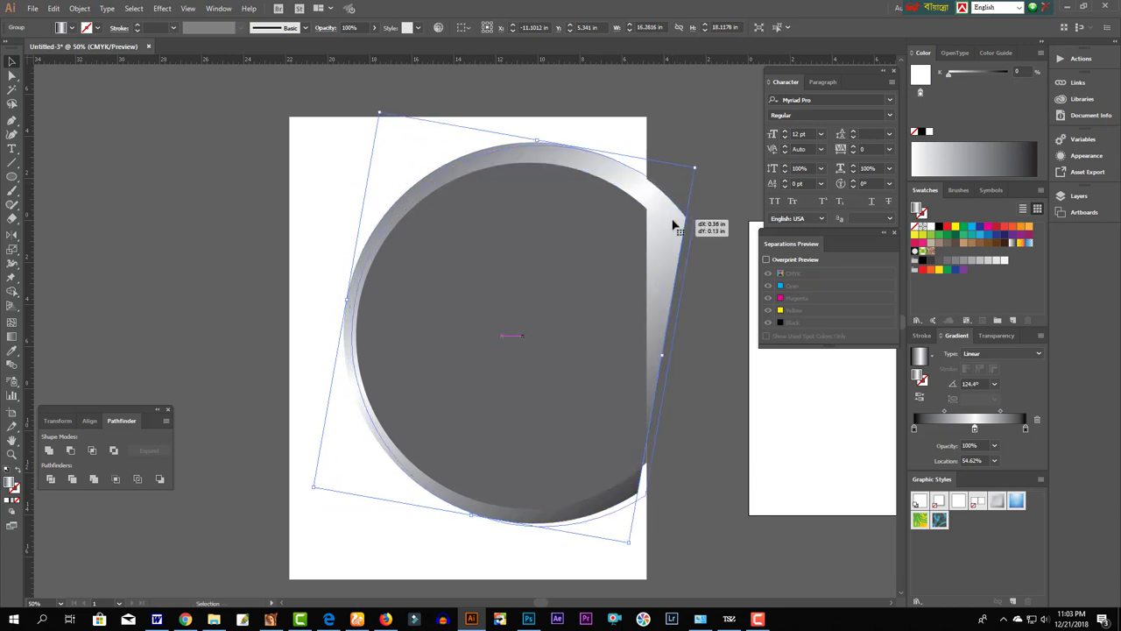
left_click_drag(672, 225, 678, 228)
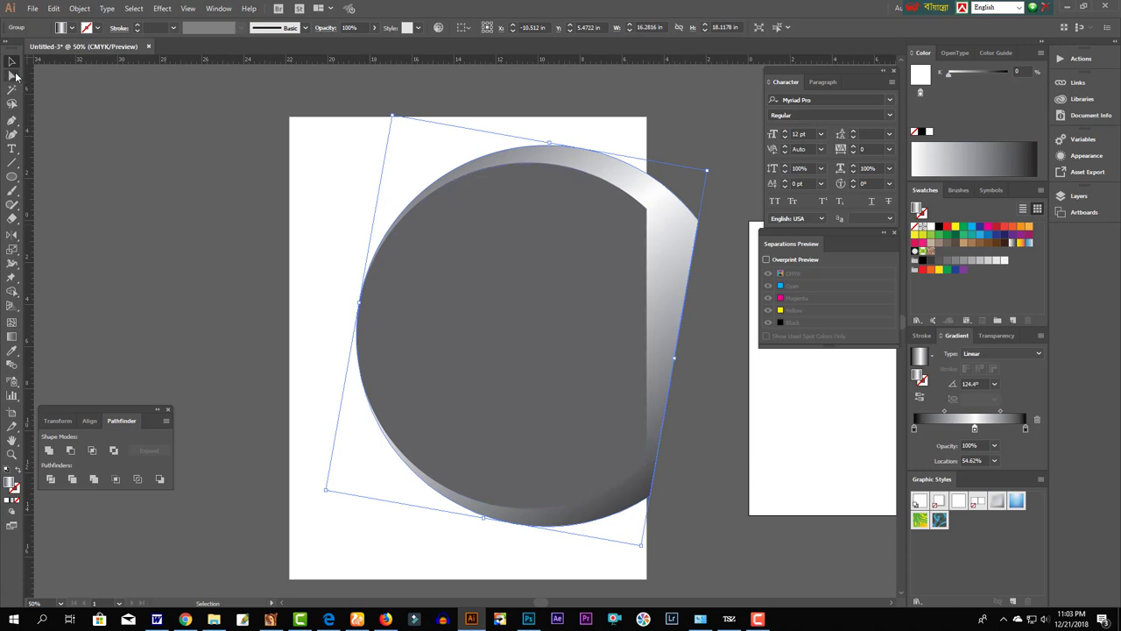
key("a")
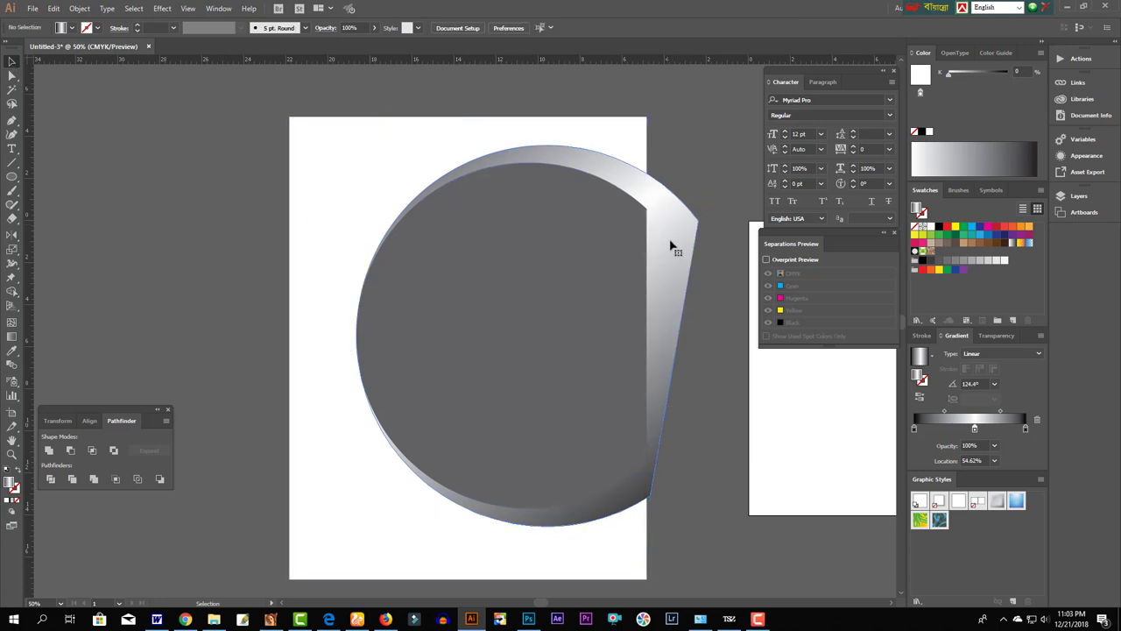
left_click(626, 137)
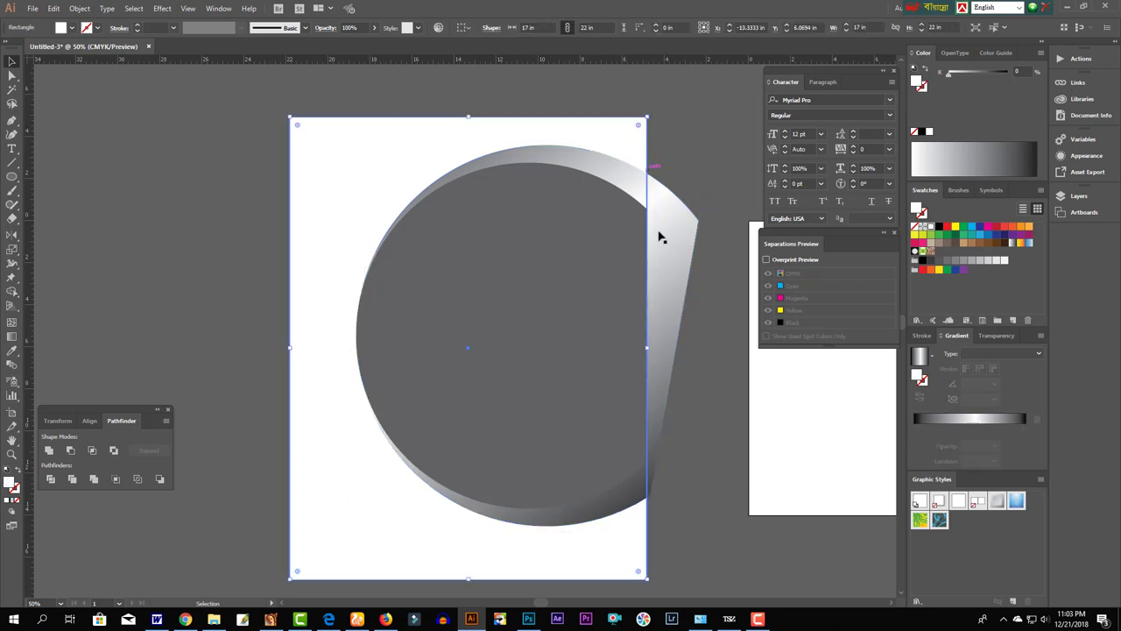
key("v")
left_click(676, 296, "shift")
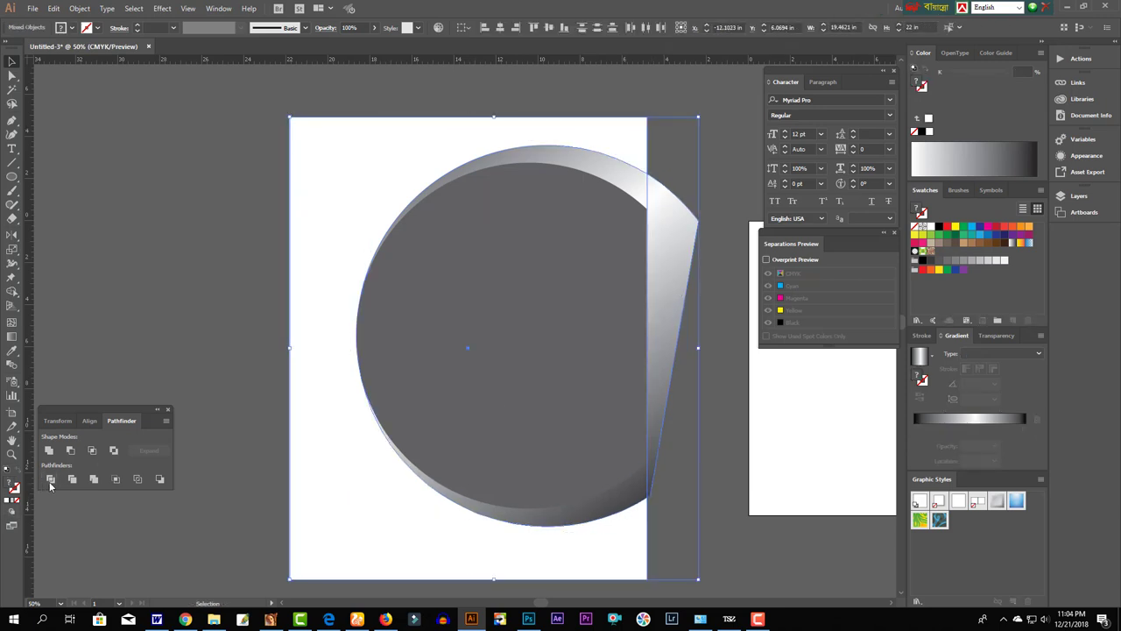
- Divide the shapes and delete the ring strip overhanging the page
left_click(50, 480)
left_click(12, 77)
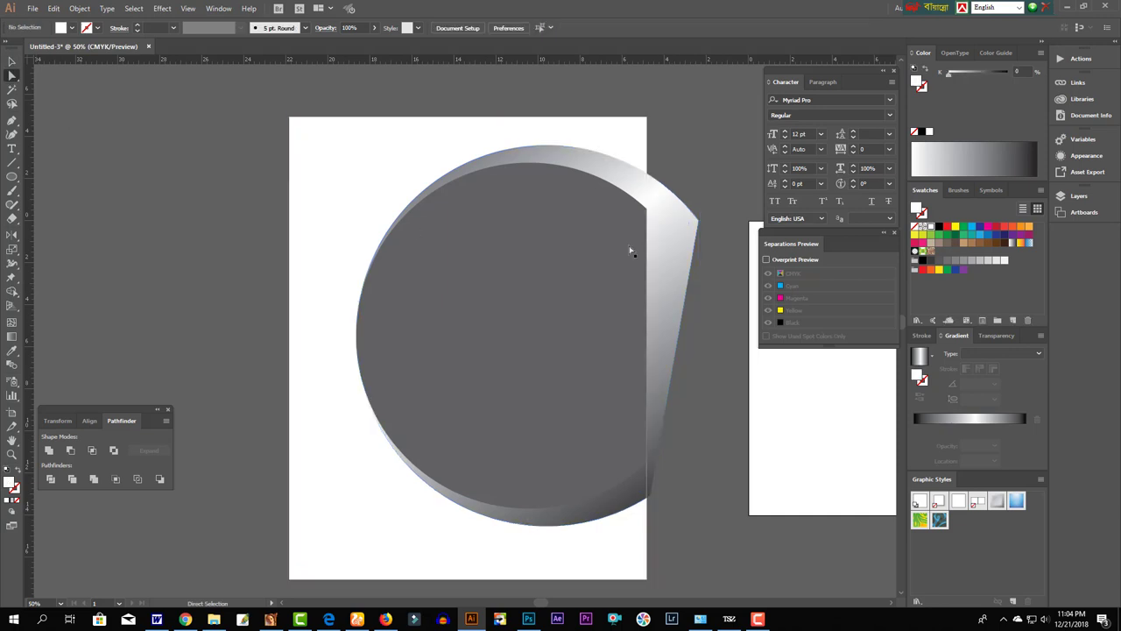
left_click(683, 235)
key("Delete")
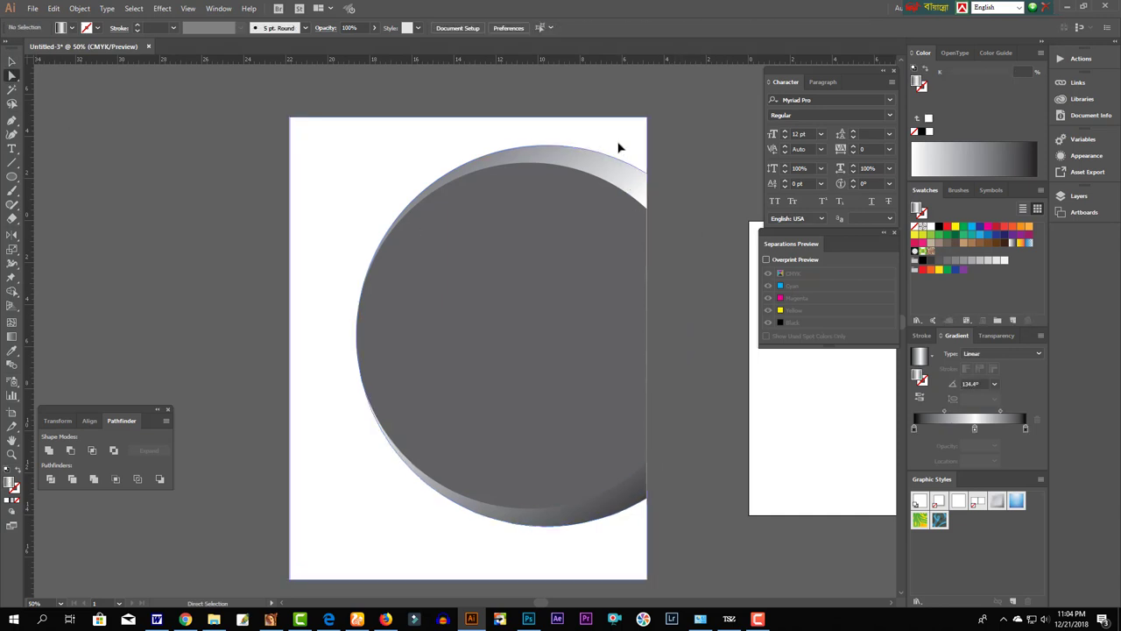
- Darken the inner circle to about 89% black and open File > Place
left_click(638, 195)
left_click(618, 213)
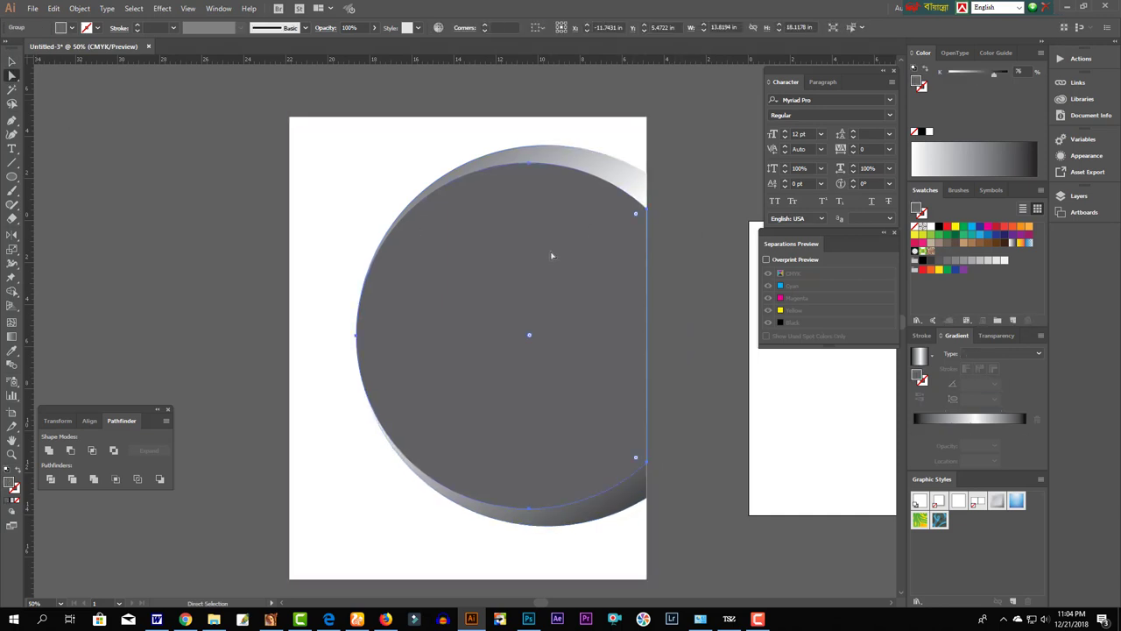
left_click_drag(986, 72, 1000, 74)
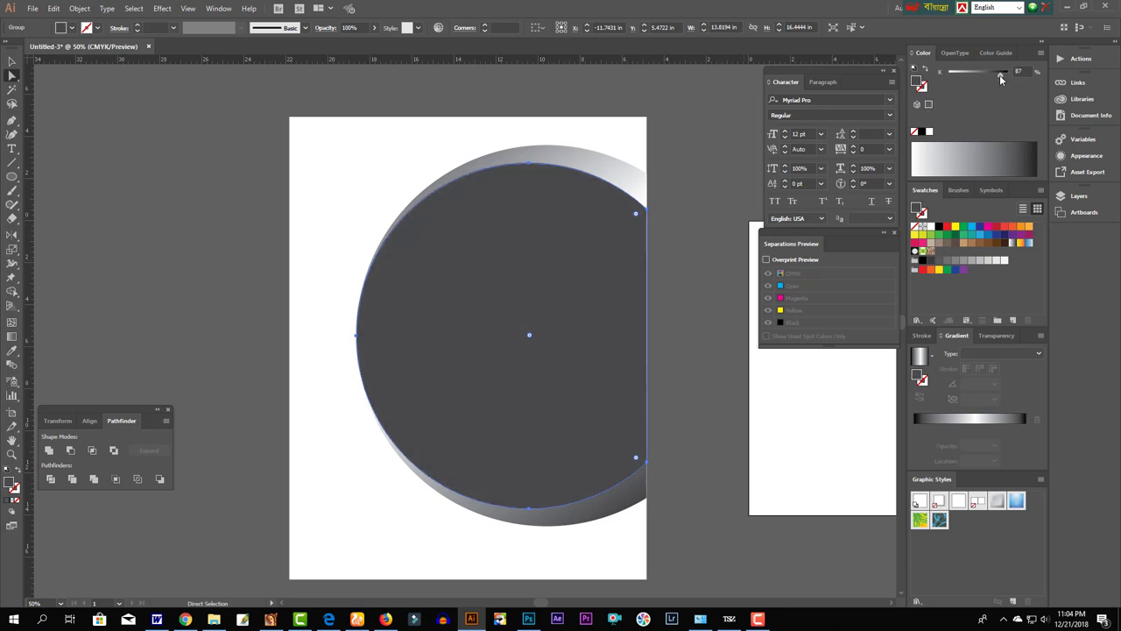
left_click(681, 272)
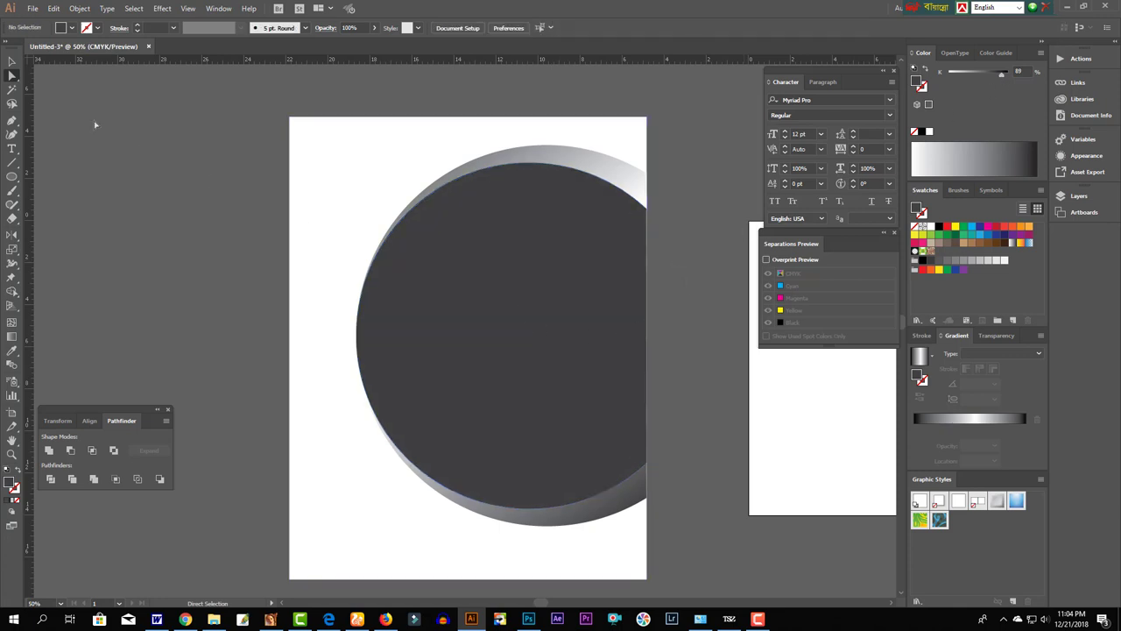
left_click(32, 9)
left_click(88, 197)
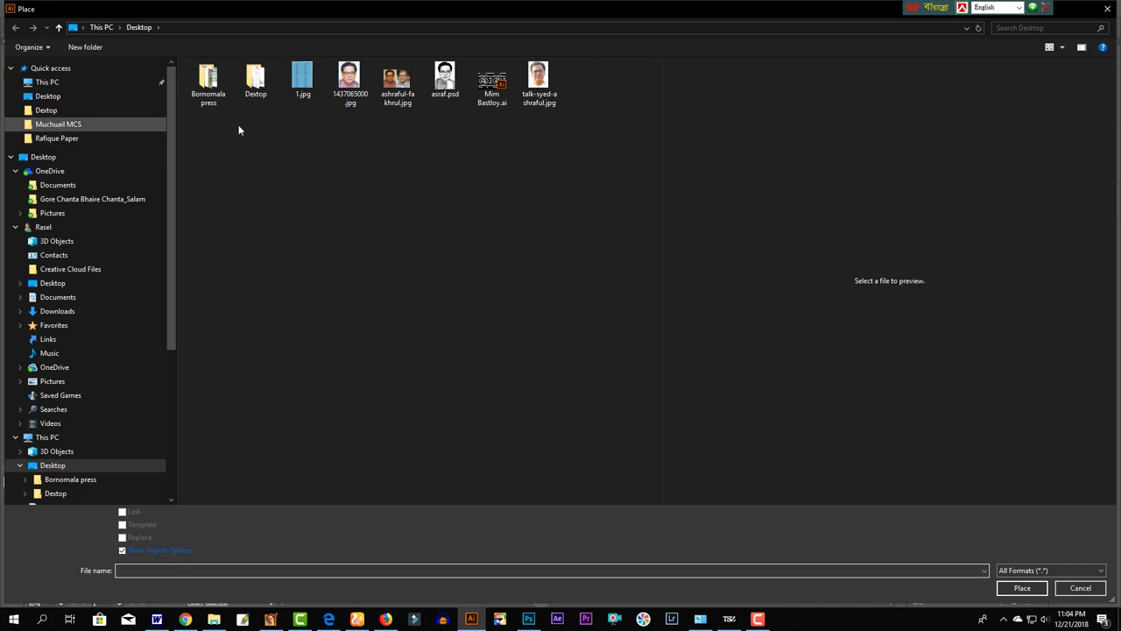
- Place asraf.psd, accepting the Photoshop Import Options
left_click(449, 84)
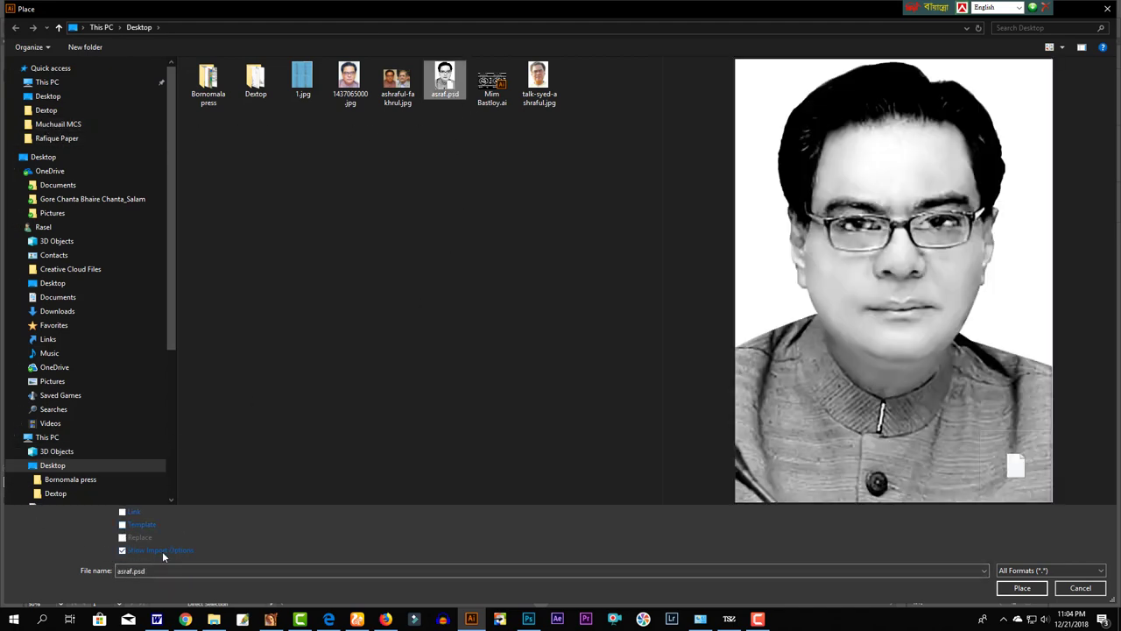
left_click(1023, 587)
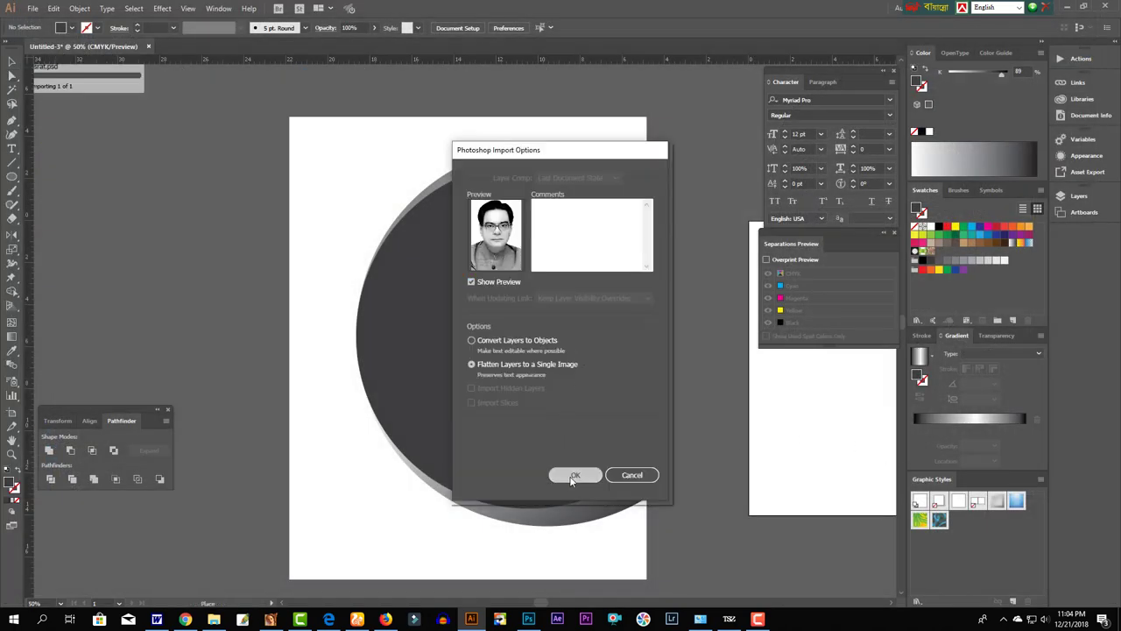
left_click(571, 475)
- Drop the portrait on the page and enlarge it to cover the circle
left_click(496, 347)
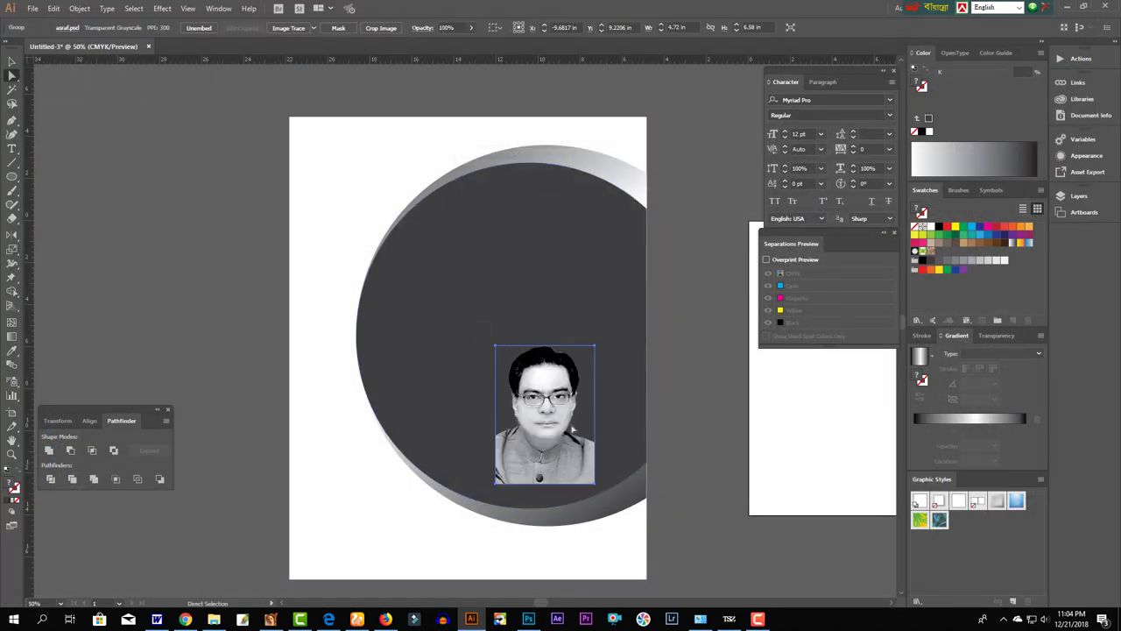
key("v")
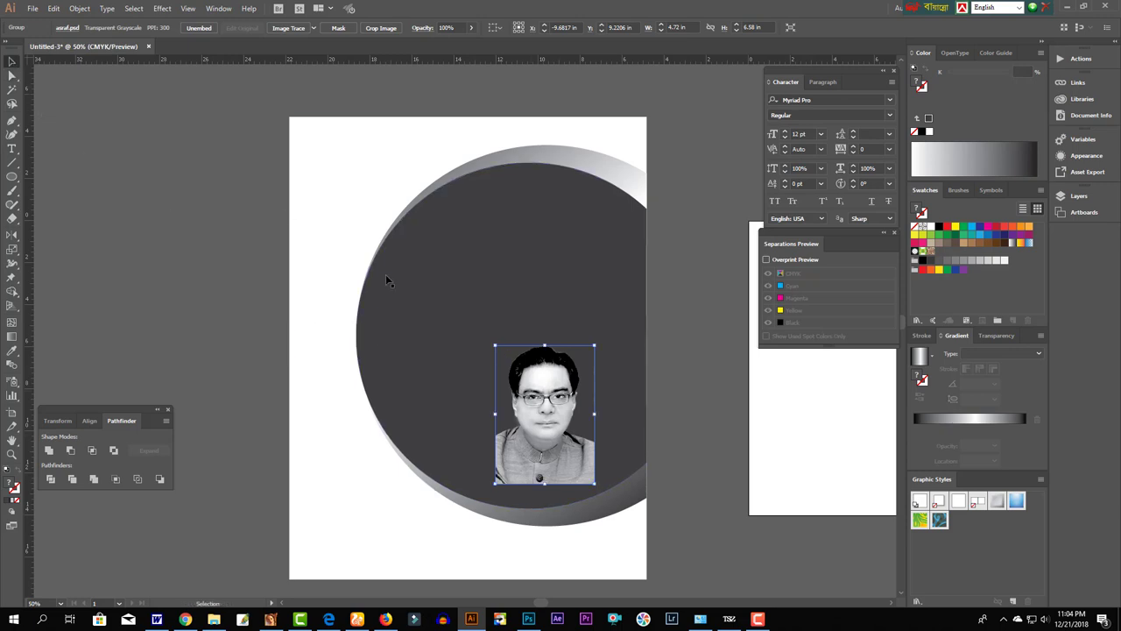
left_click_drag(545, 346, 545, 131)
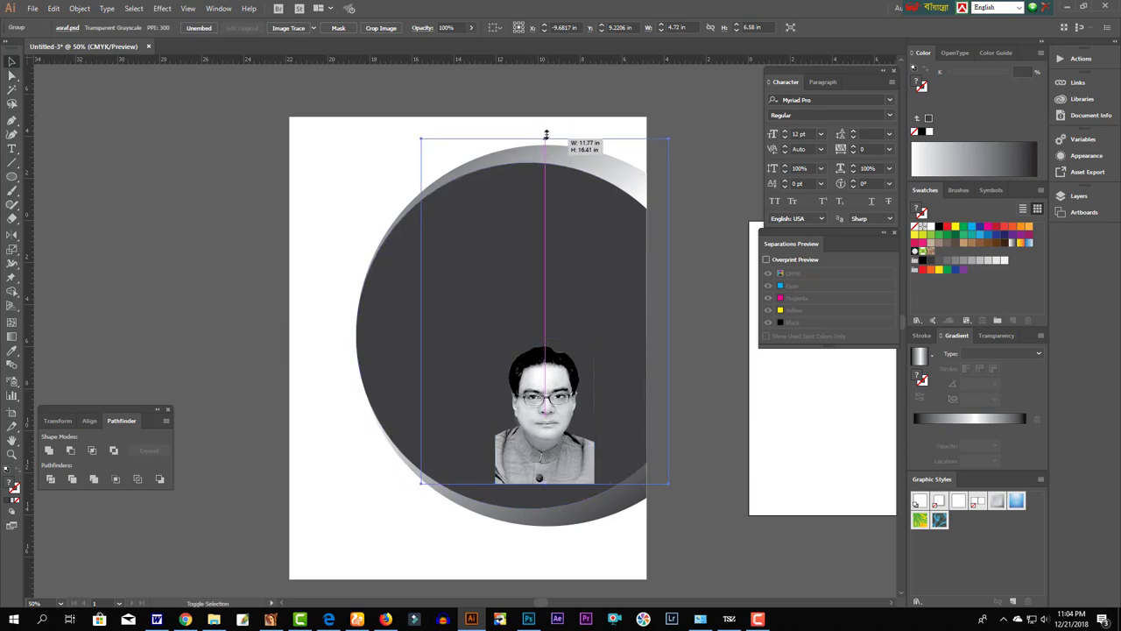
left_click_drag(591, 386, 567, 410)
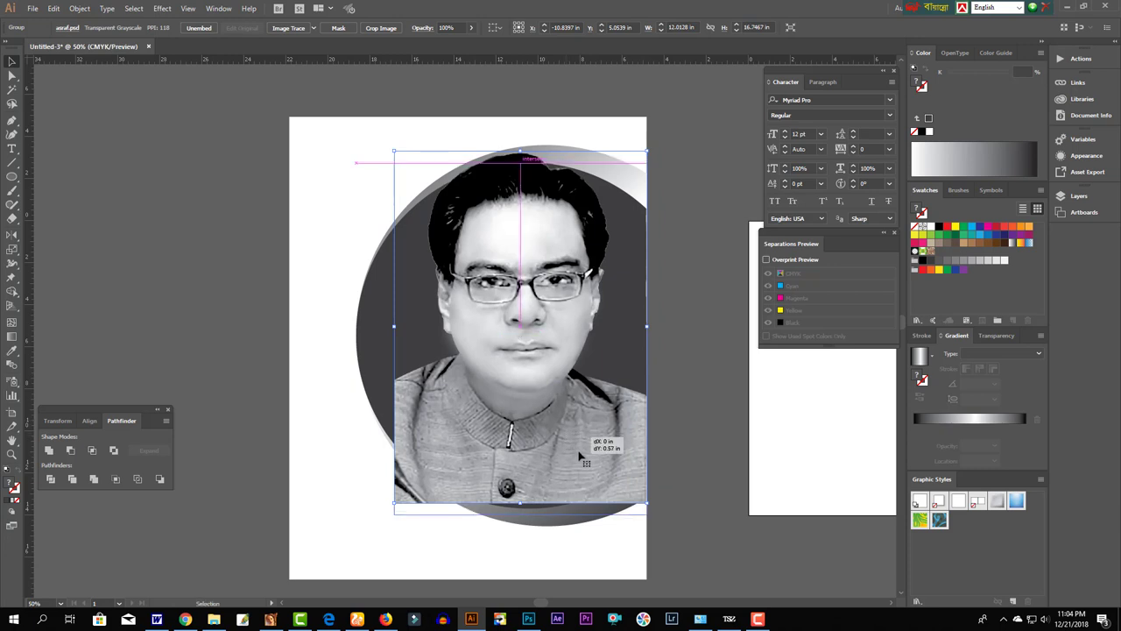
left_click_drag(579, 463, 579, 478)
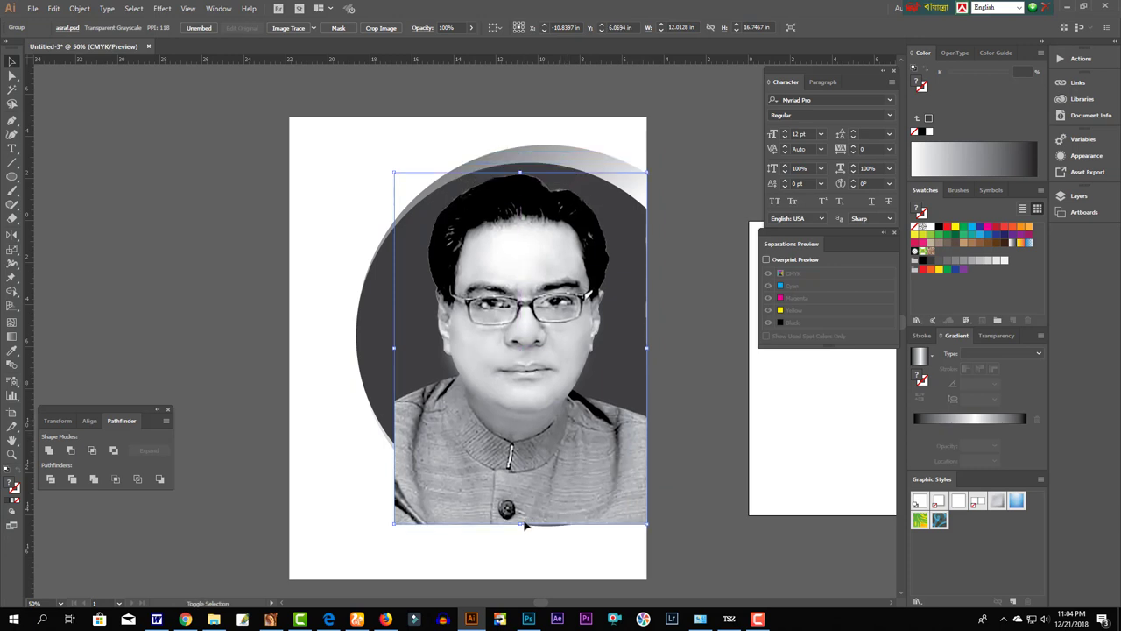
left_click_drag(520, 524, 521, 562)
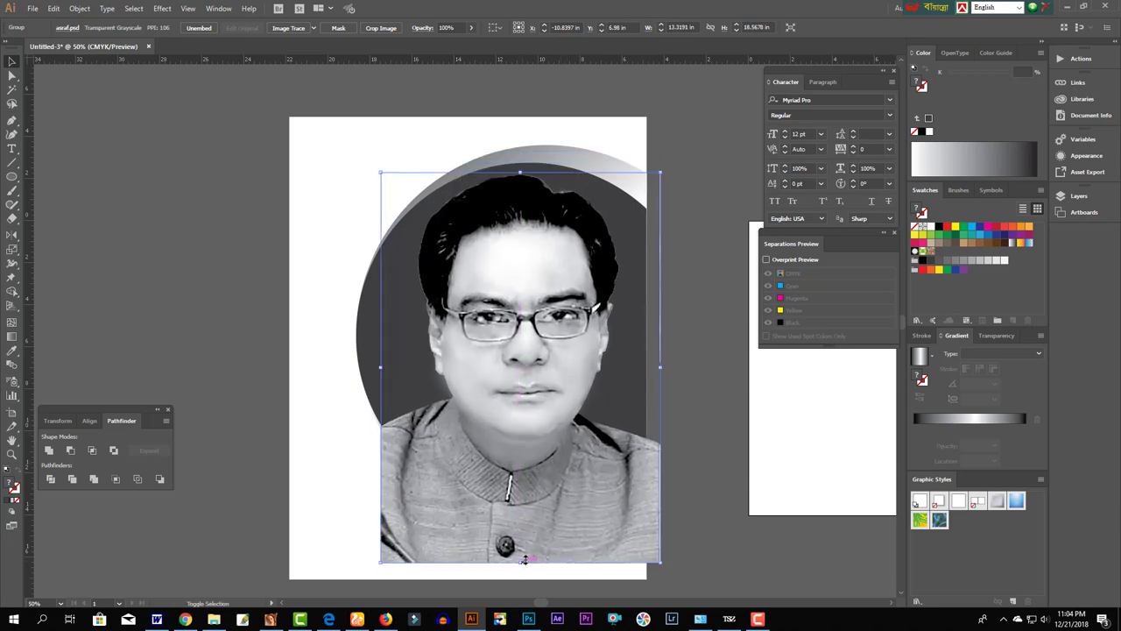
- Set the portrait's opacity to 14%, narrow it slightly and nudge it into place
left_click(1008, 338)
left_click(1027, 354)
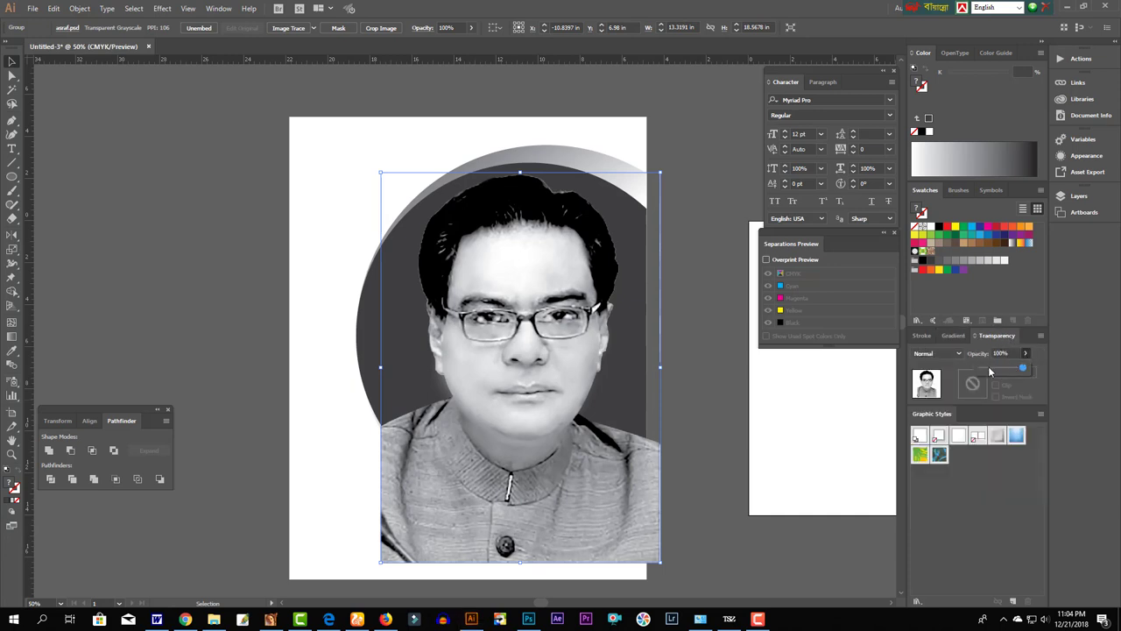
left_click(988, 371)
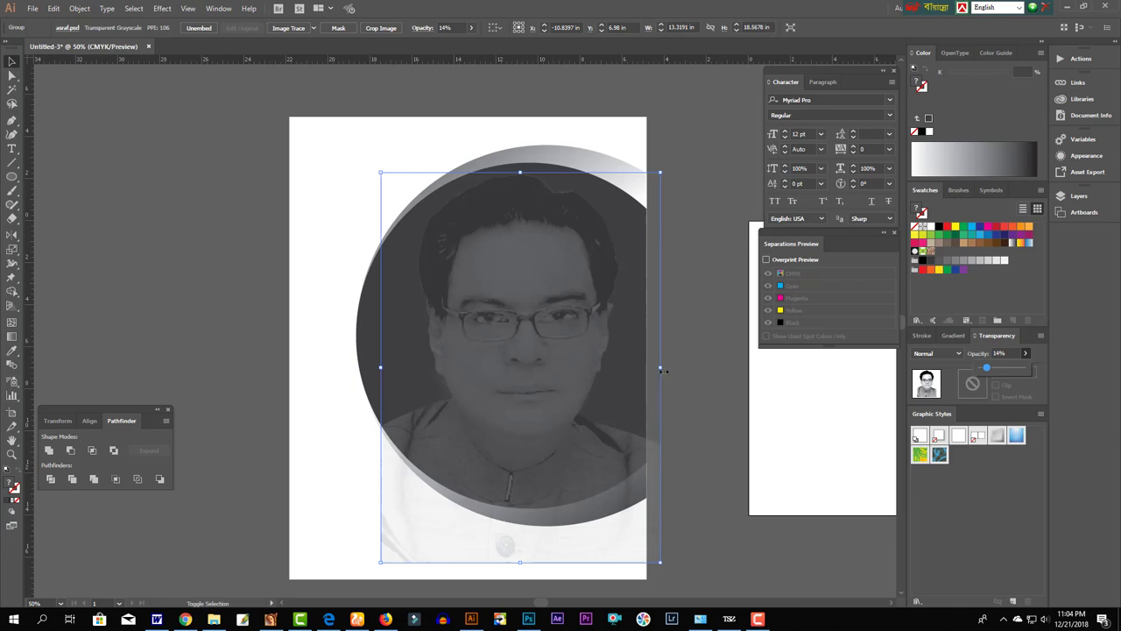
left_click_drag(663, 371, 648, 366)
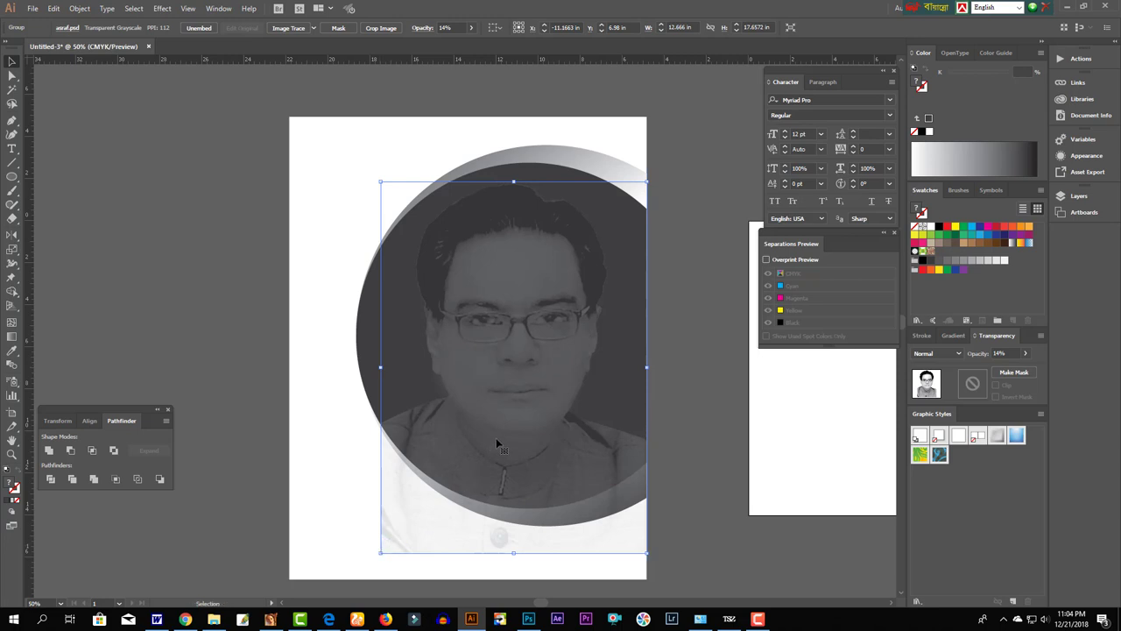
key("Right")
key("Right")
key("Right")
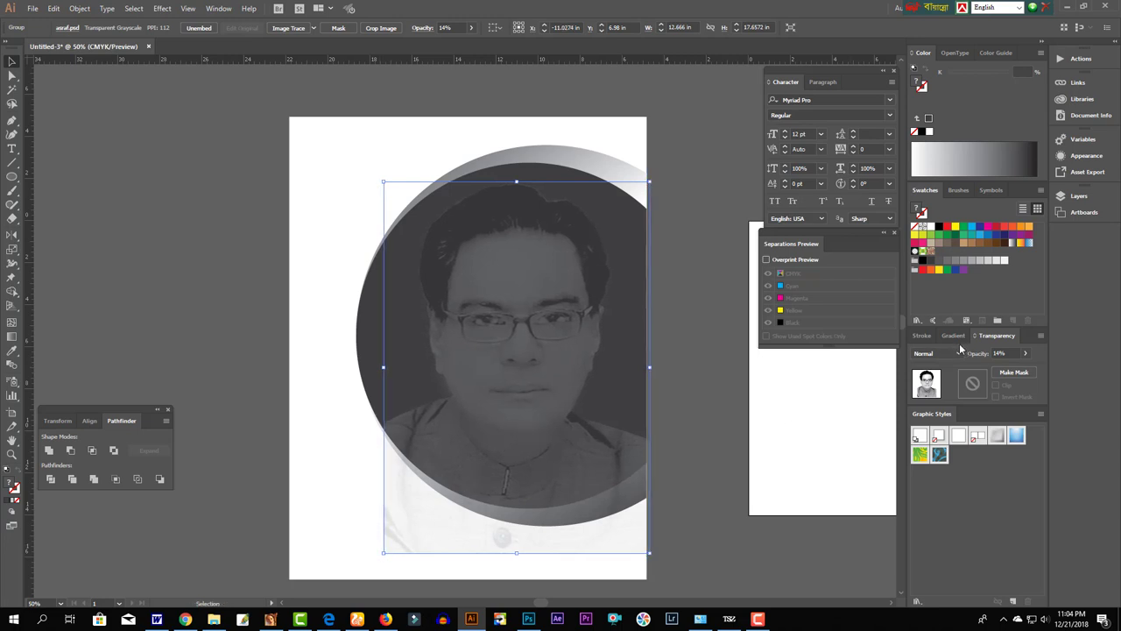
key("Right")
key("Left")
key("Left")
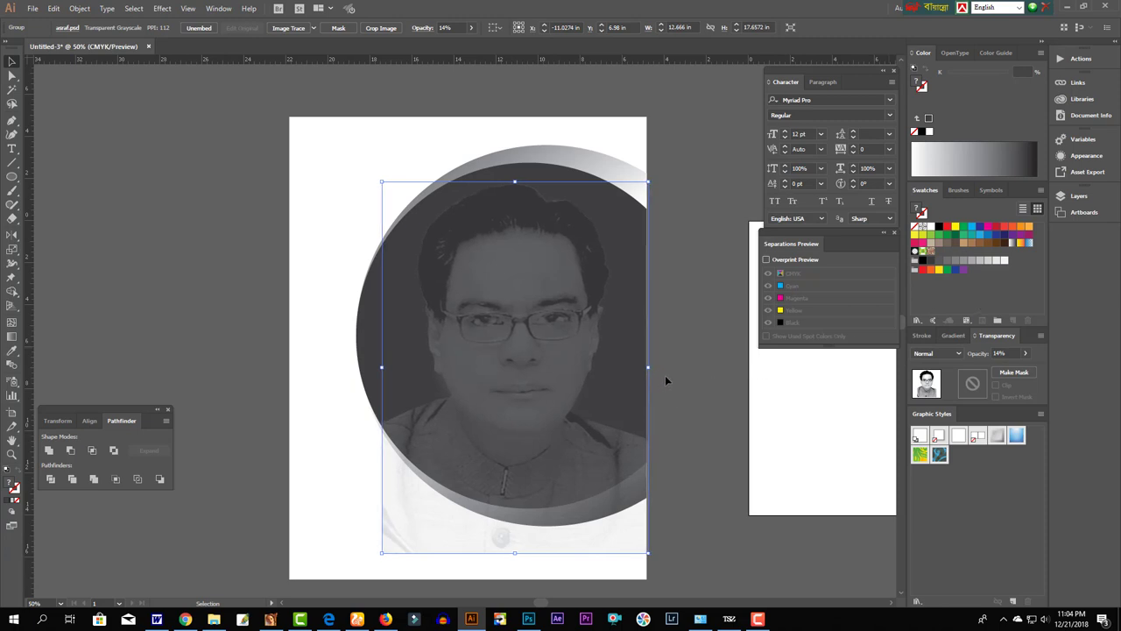
key("Left")
key("Left")
- Select the portrait and the dark inner circle
left_click(689, 516)
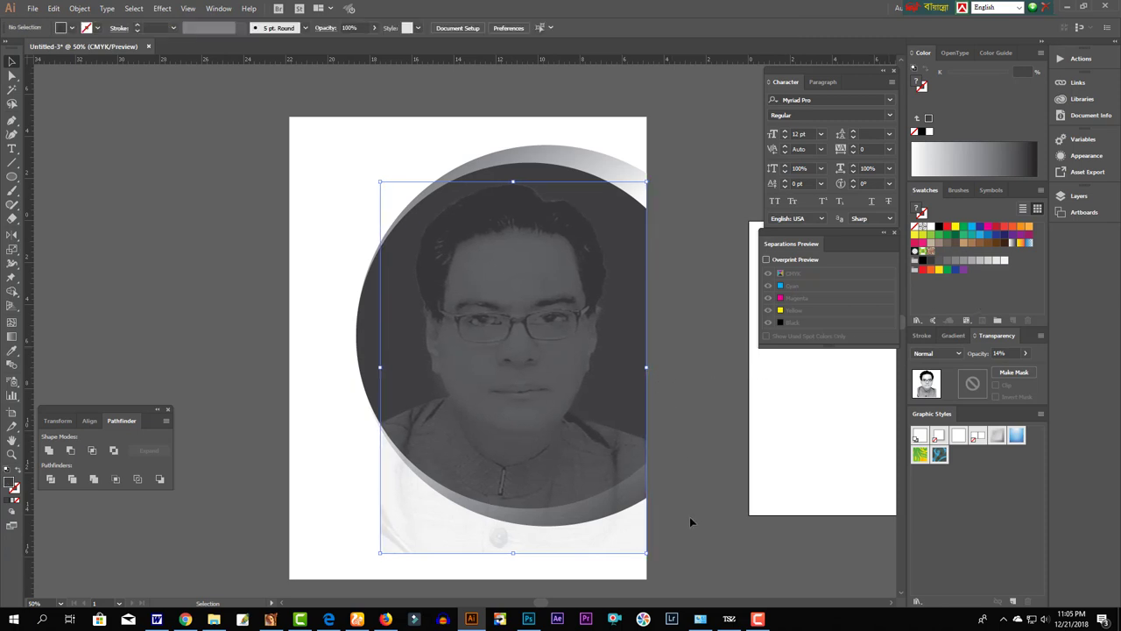
key("ctrl+a")
key("v")
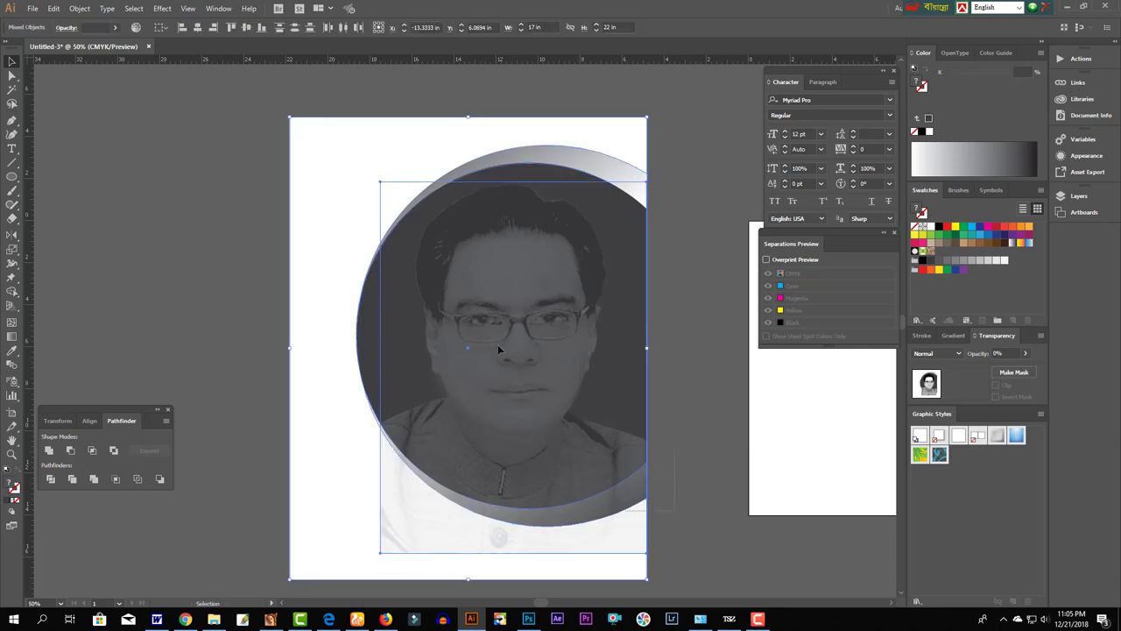
left_click(90, 421)
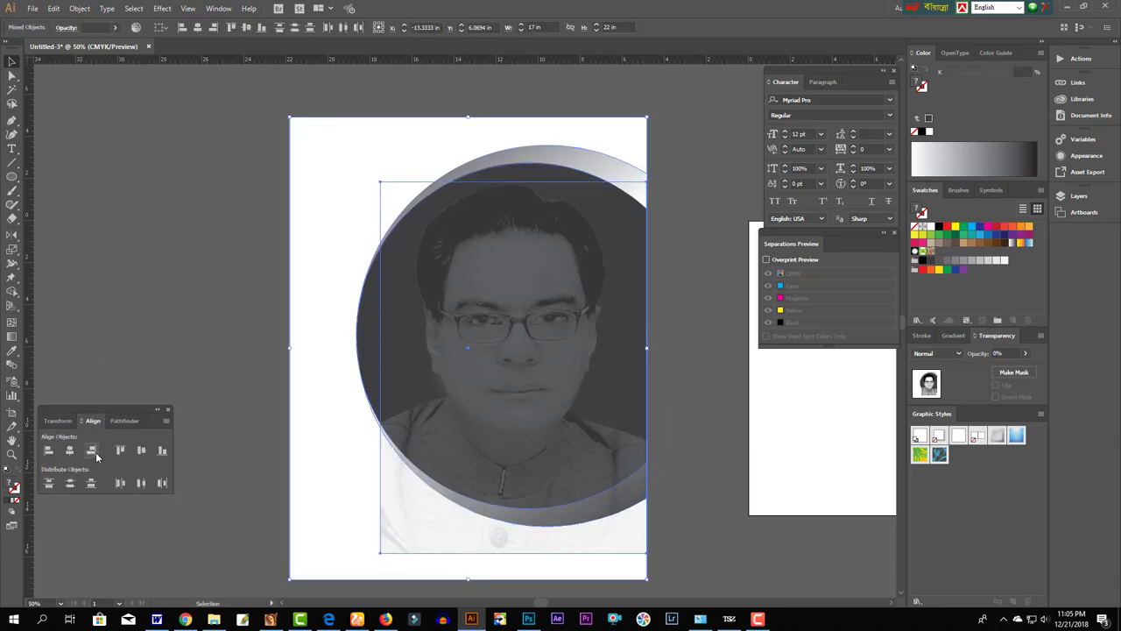
left_click(704, 453)
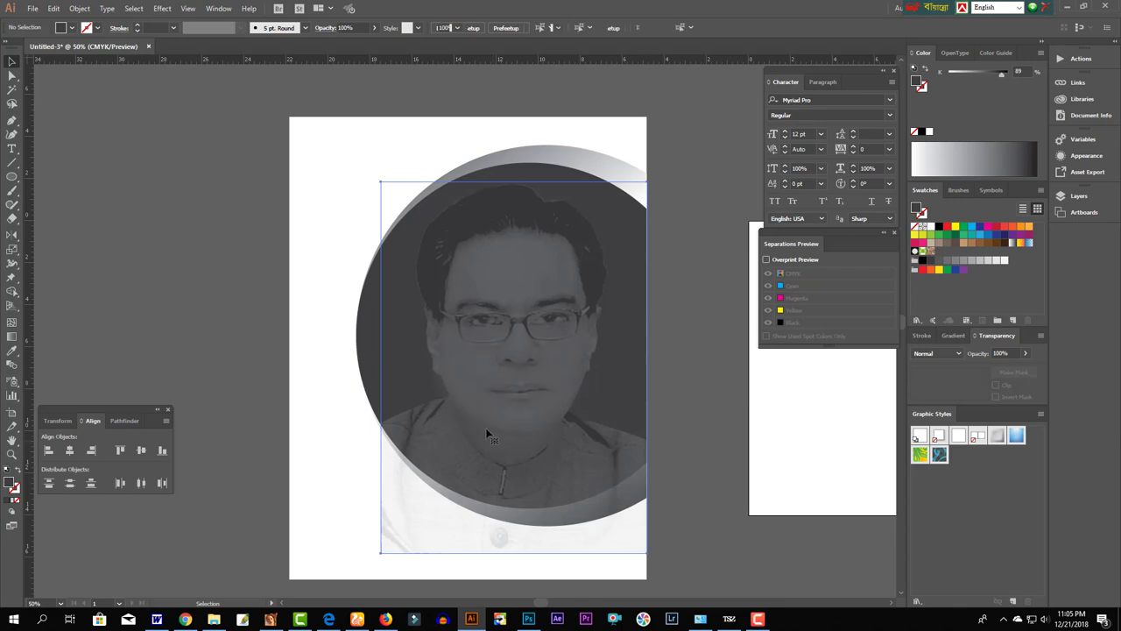
left_click(486, 428)
key("a")
left_click(372, 339)
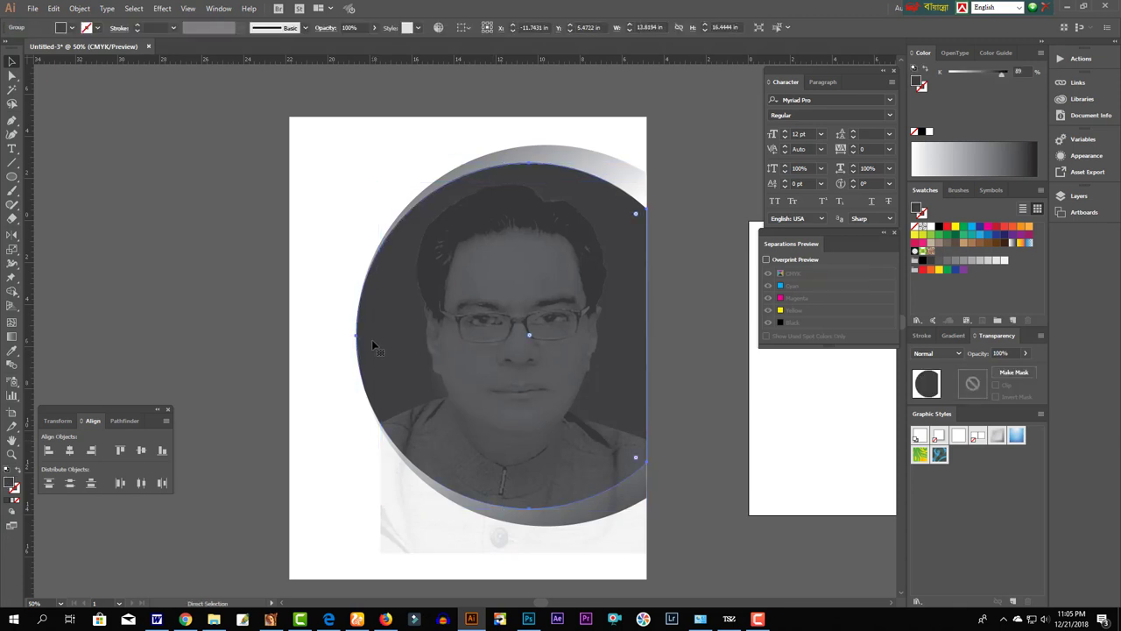
key("v")
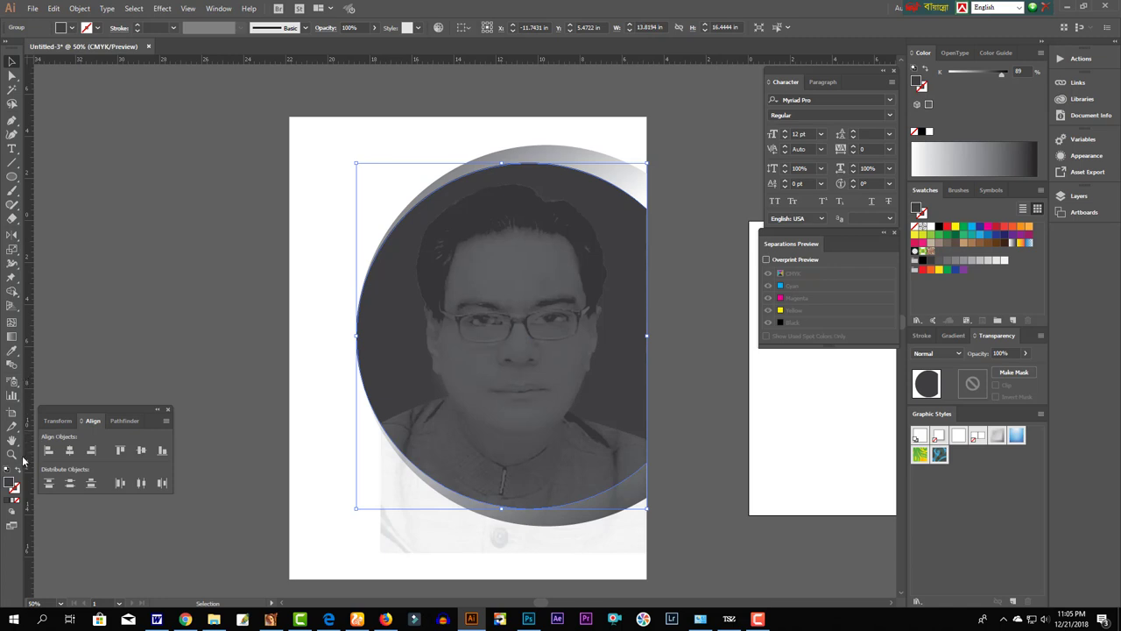
- Swap fill and stroke, then make a clipping mask (Ctrl+7) of the photo
left_click(19, 471)
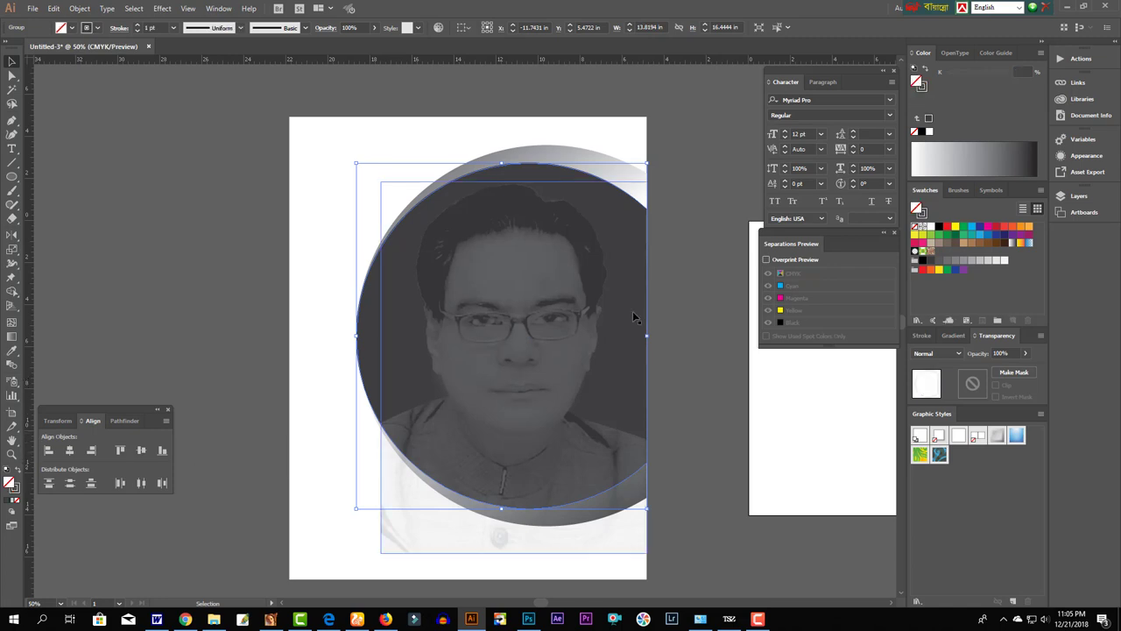
left_click(923, 87)
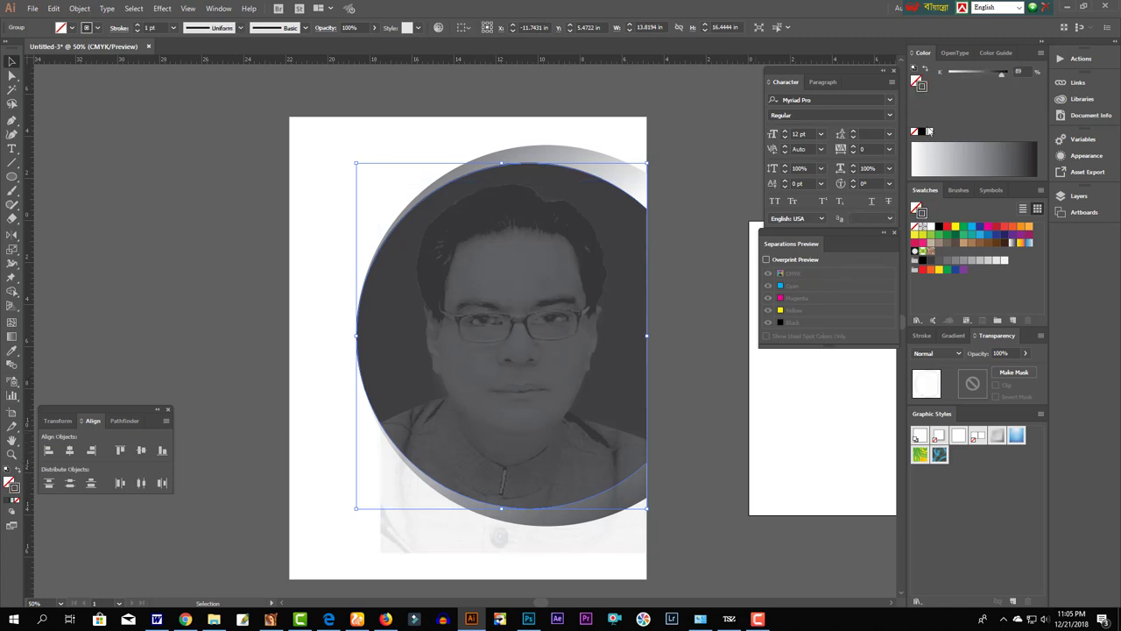
key("a")
left_click(526, 253)
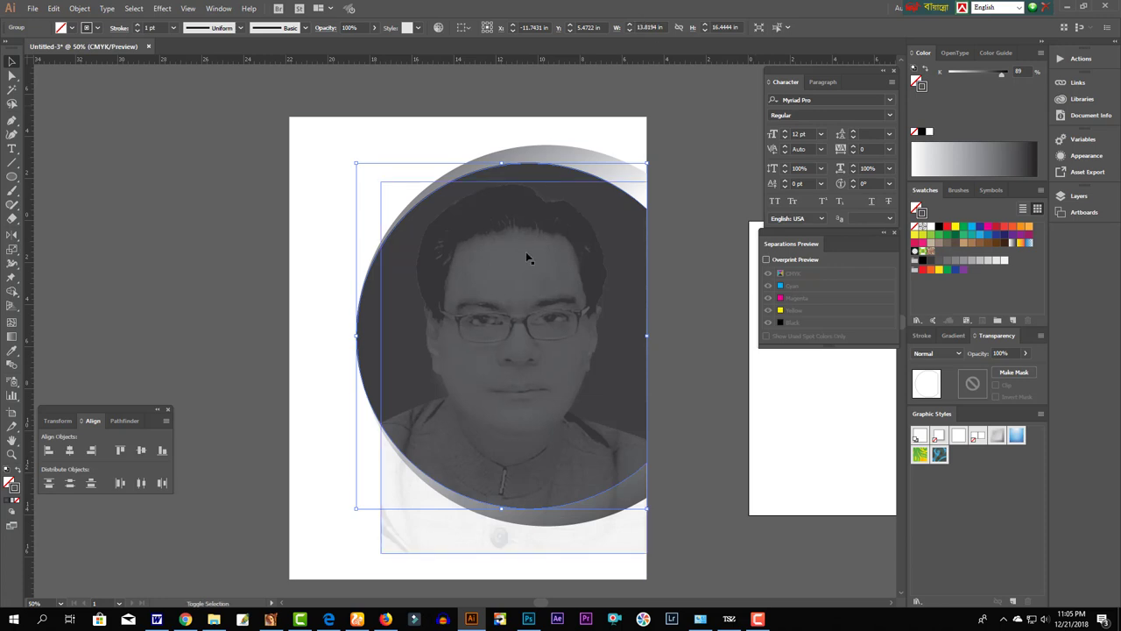
key("ctrl+7")
key("v")
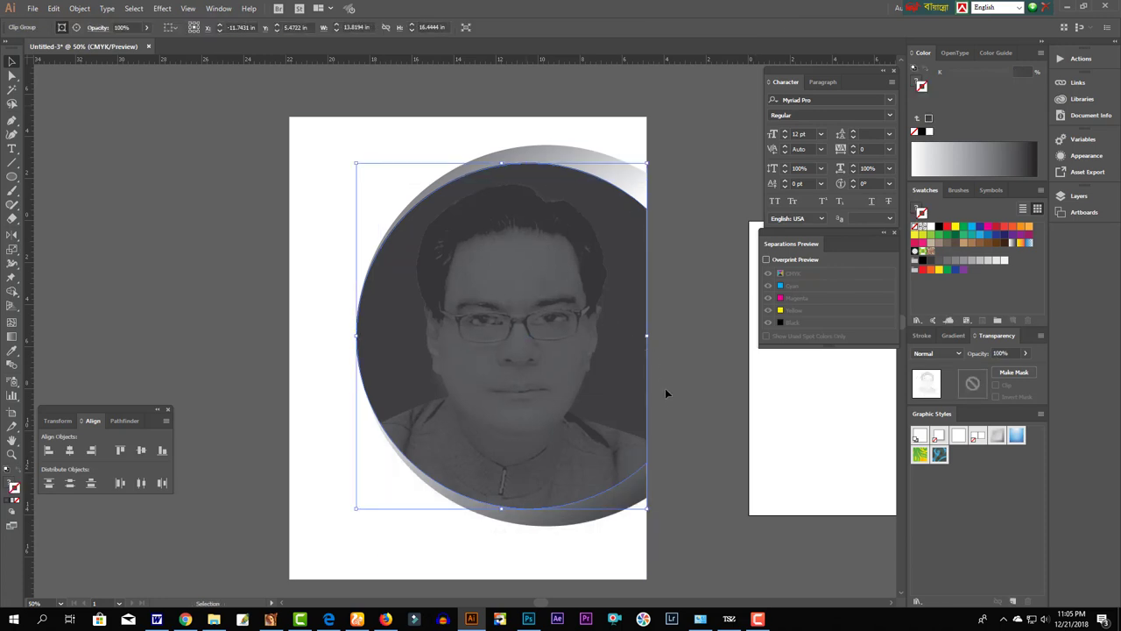
- Reselect the clip group, check its opacity, then deselect it
key("ctrl+shift+a")
left_click(528, 320)
left_click(1027, 352)
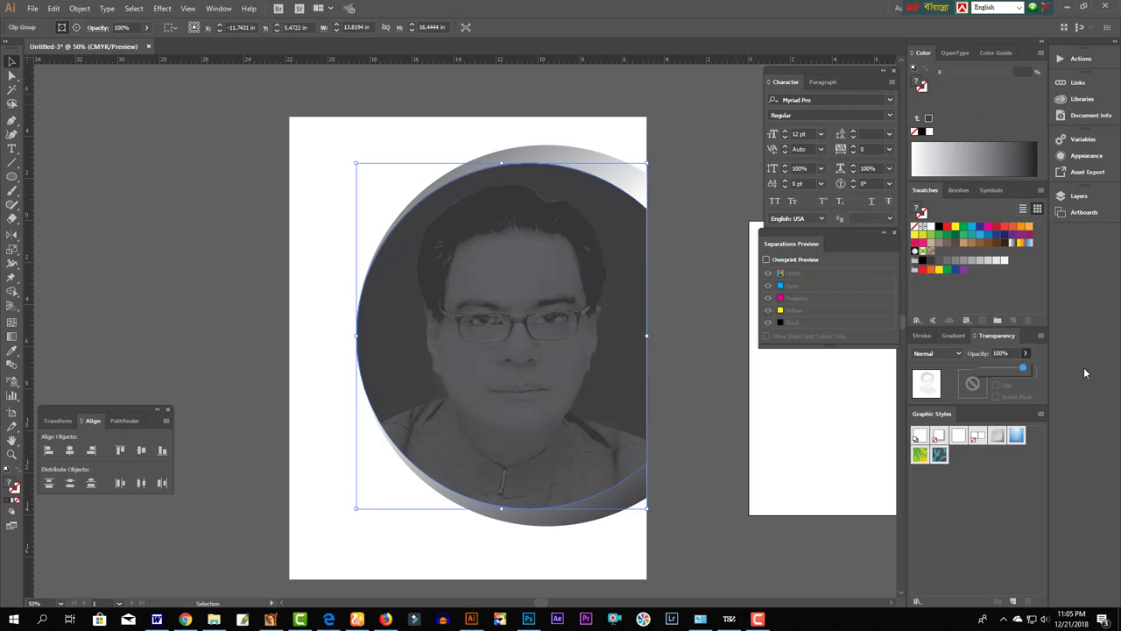
left_click(12, 75)
left_click(143, 150)
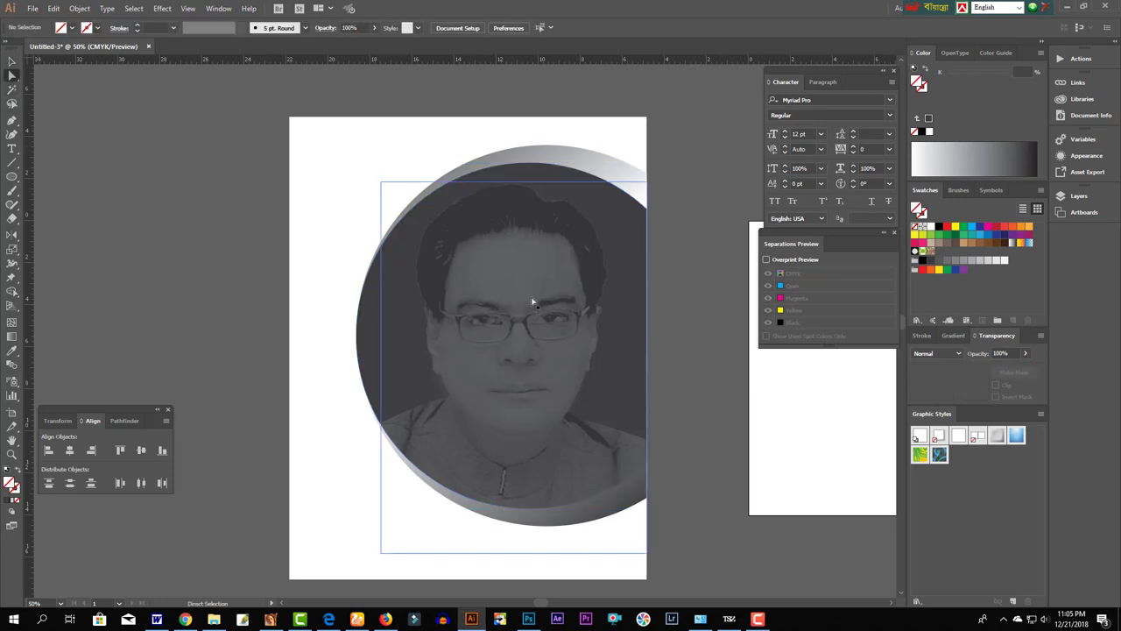
- Raise the clipped portrait photo's opacity back to 100%
left_click(533, 302)
left_click(1026, 354)
left_click_drag(982, 369, 1023, 368)
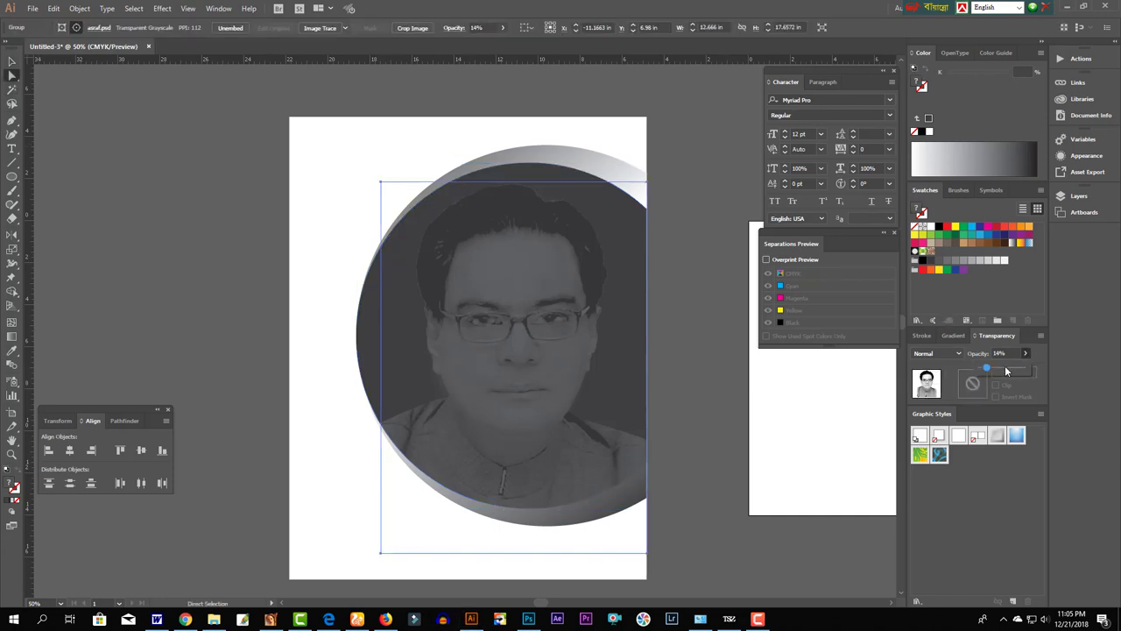
left_click(172, 252)
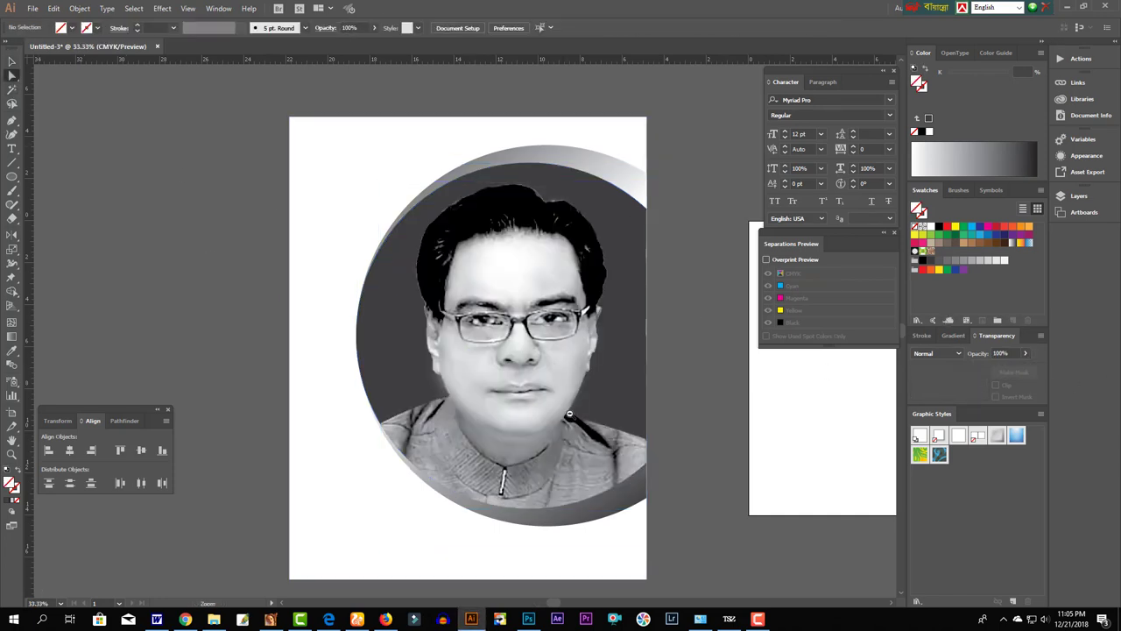
- Shrink the circular photo slightly by dragging its top-left corner inward
key("ctrl+minus")
key("ctrl+plus")
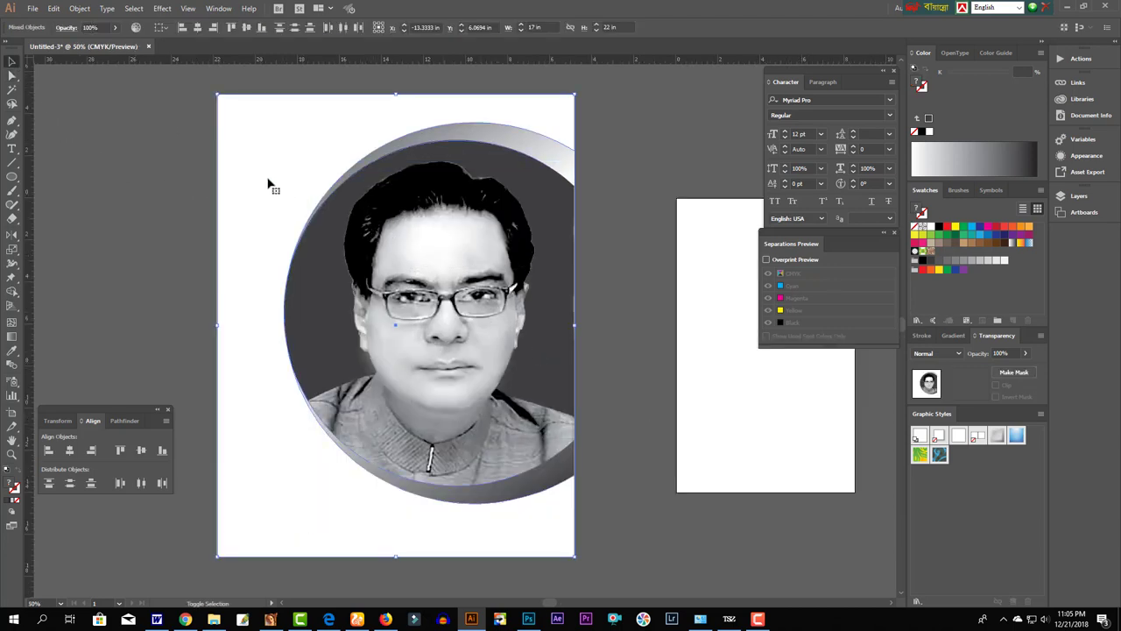
left_click(272, 219)
left_click_drag(283, 123, 292, 128)
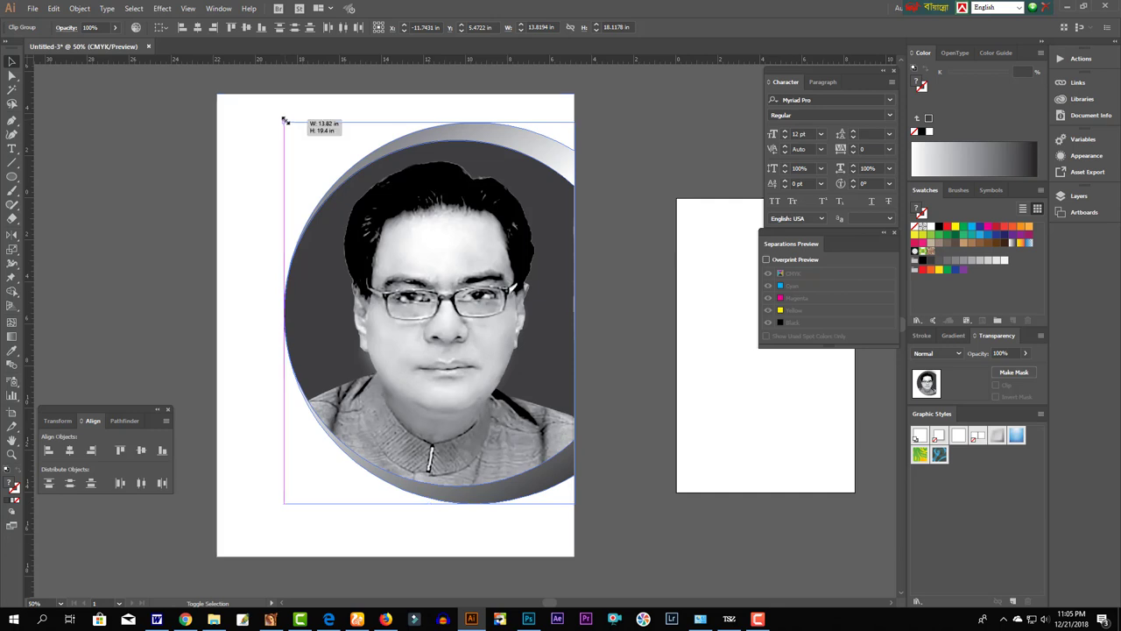
left_click(653, 360)
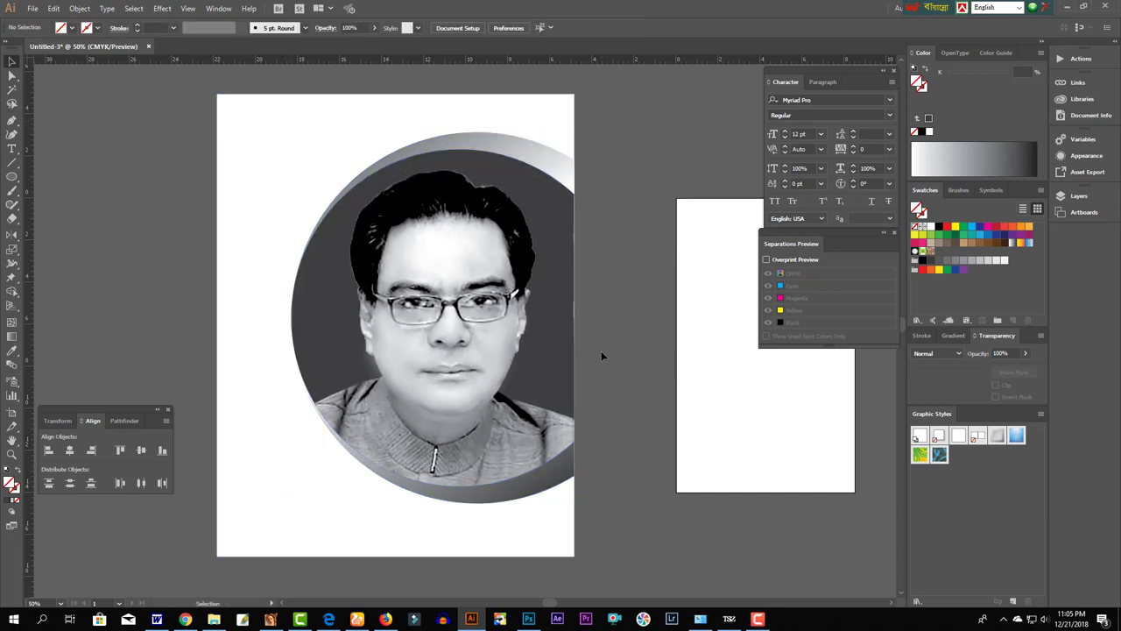
- Draw a straight line along the artboard's top edge and copy it to the bottom edge
left_click(265, 171)
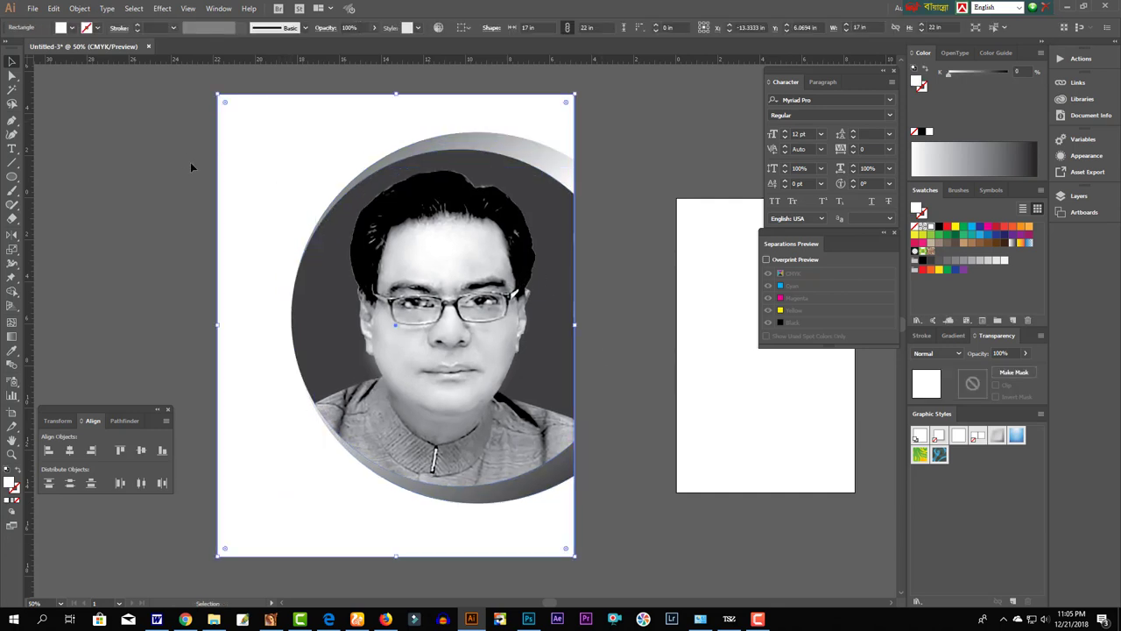
key("a")
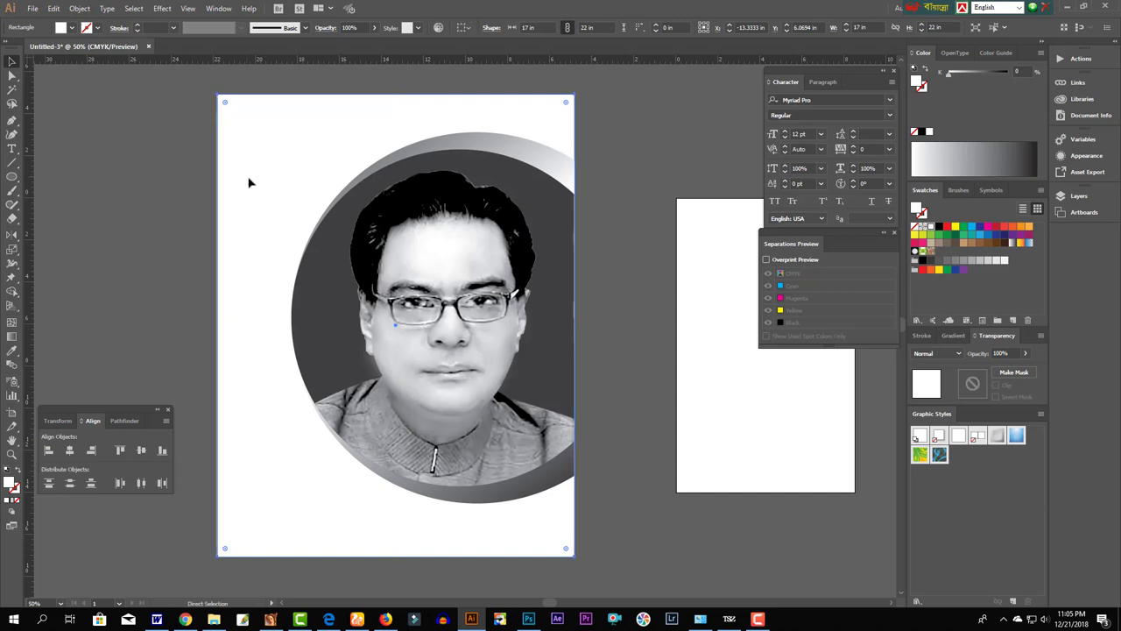
key("ctrl+shift+a")
left_click(12, 120)
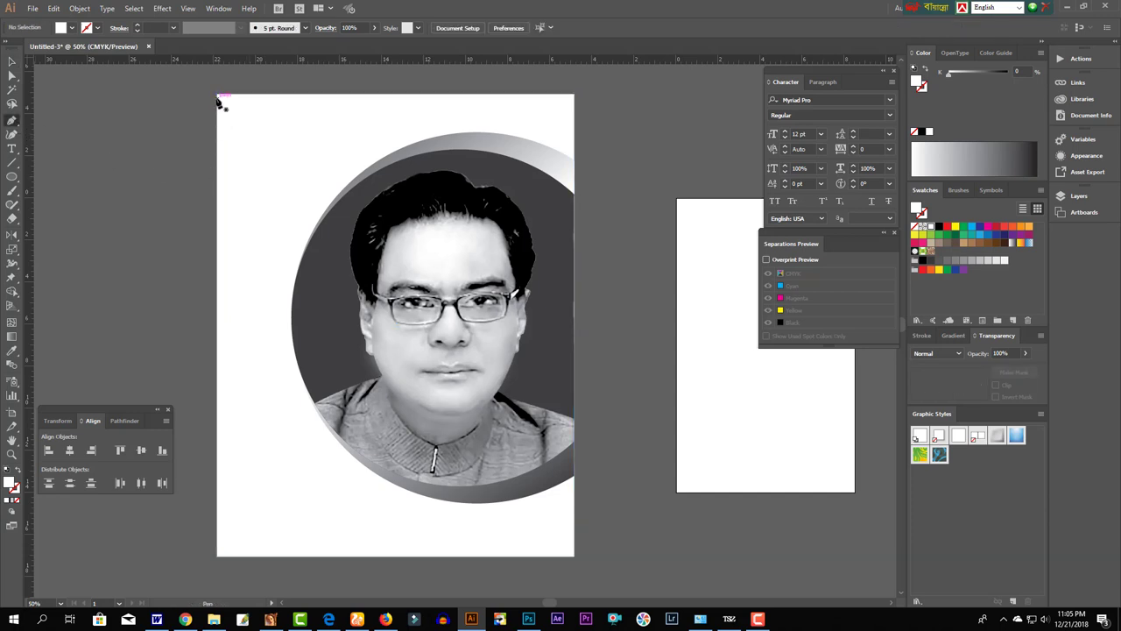
left_click(219, 96)
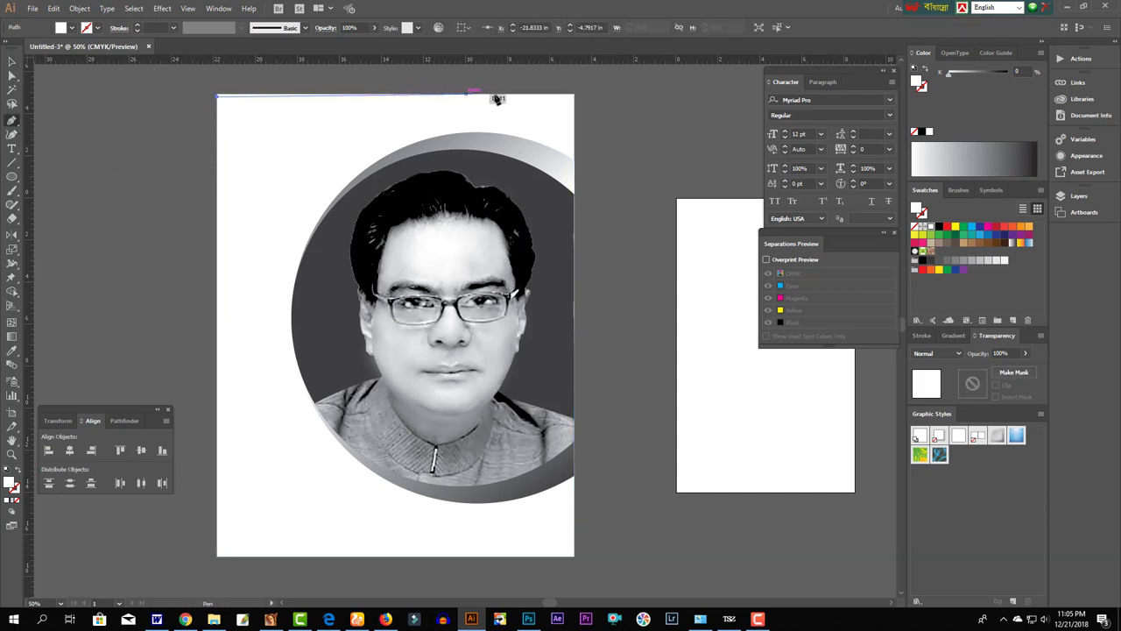
left_click(575, 101)
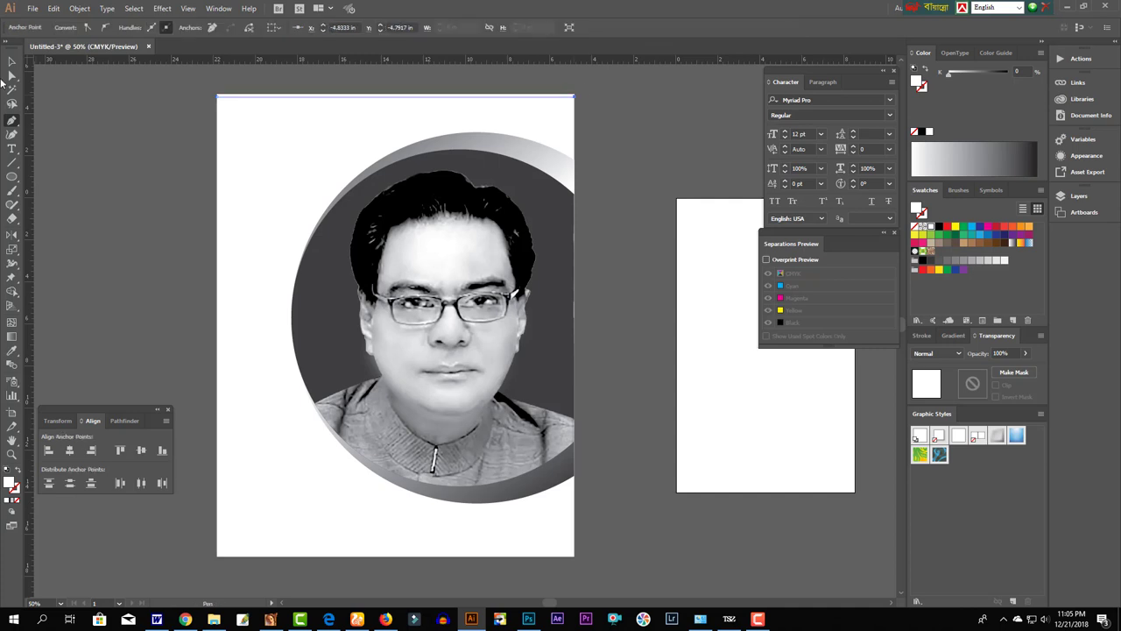
left_click(12, 61)
left_click_drag(343, 102, 367, 556)
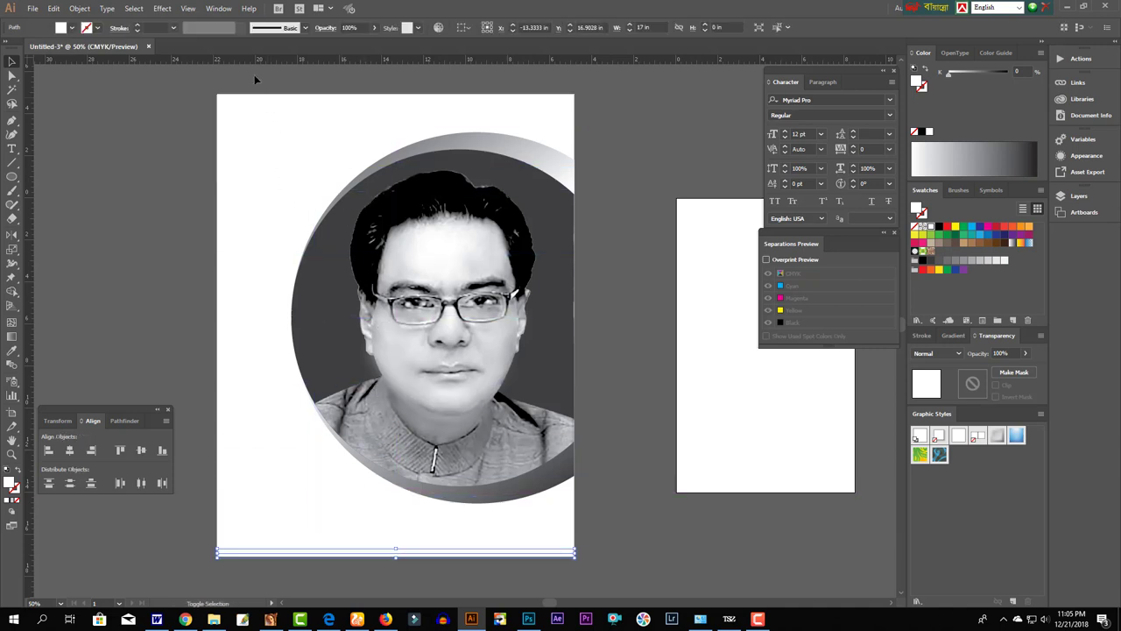
- Give both edge lines a black 1 pt stroke
left_click_drag(255, 80, 336, 133)
left_click_drag(947, 78, 1009, 77)
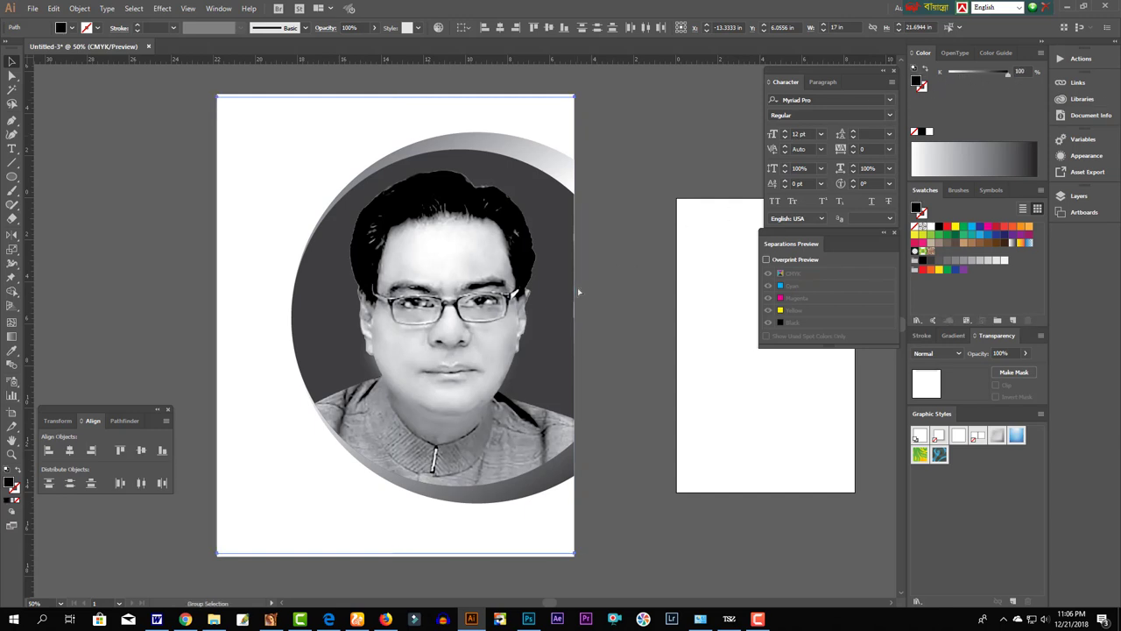
key("ctrl+alt+b")
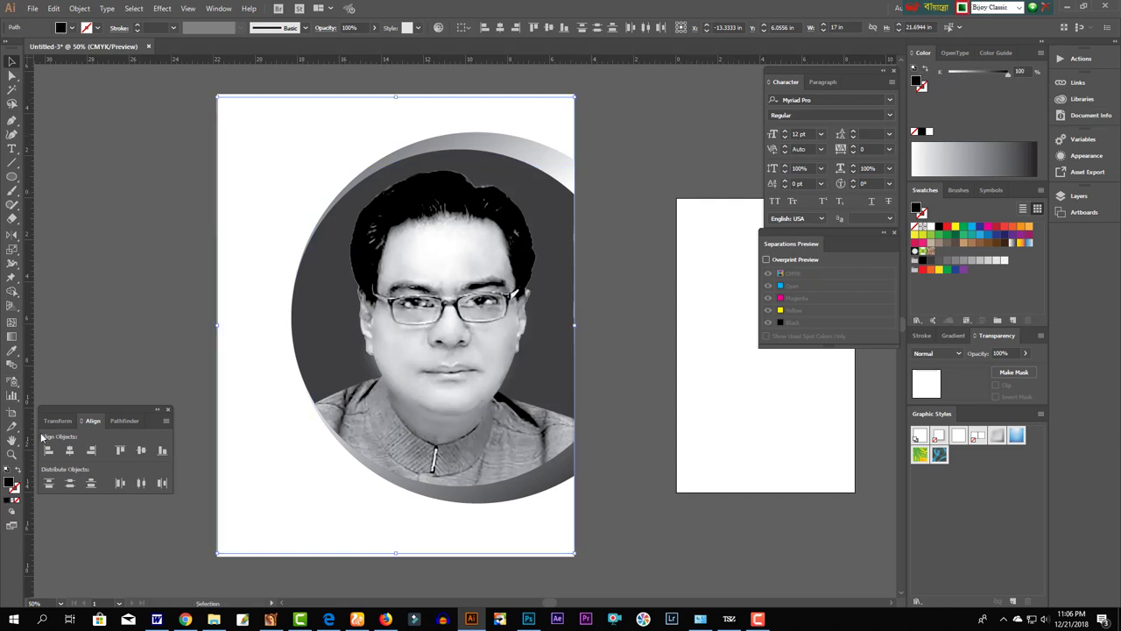
left_click(18, 474)
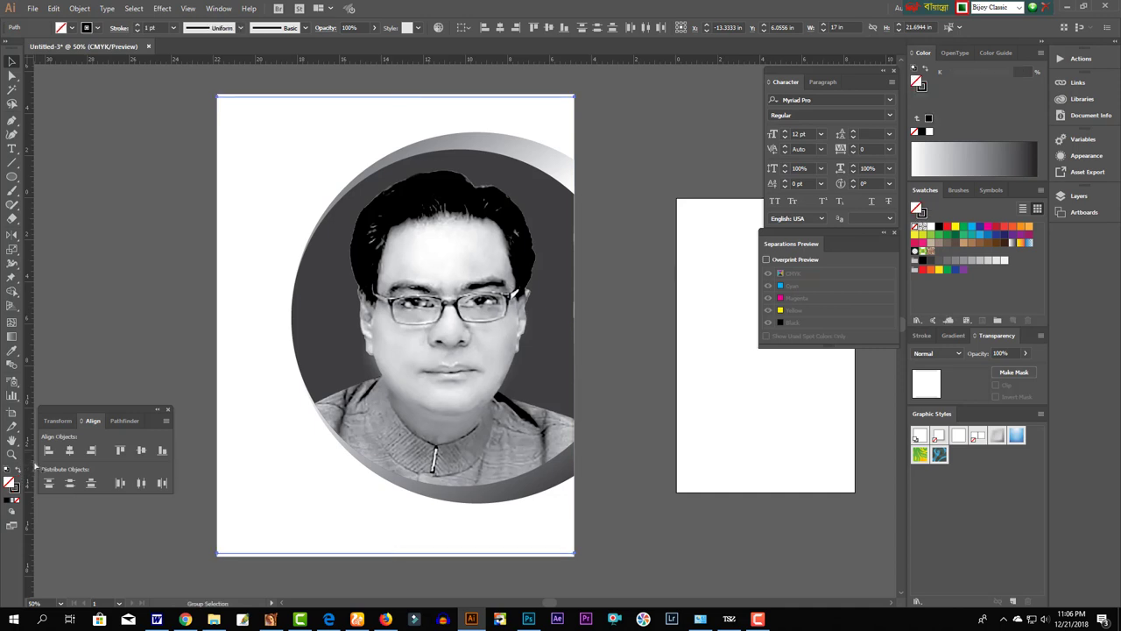
key("ctrl+alt+b")
- Blend the top and bottom lines into horizontal stripes across the page
left_click(217, 361)
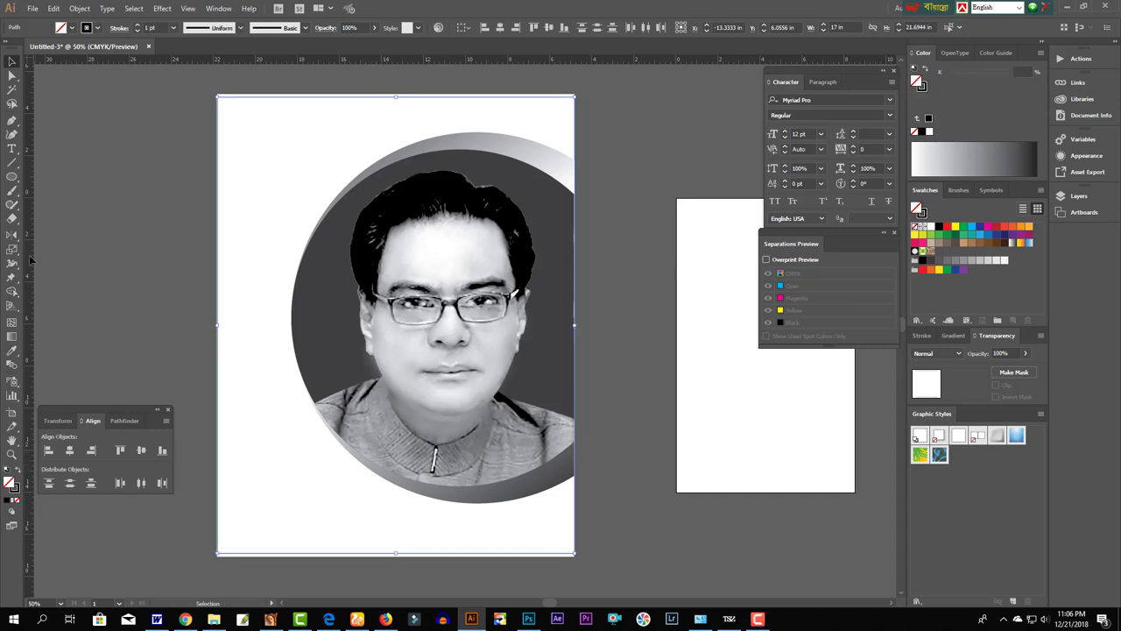
left_click(12, 364)
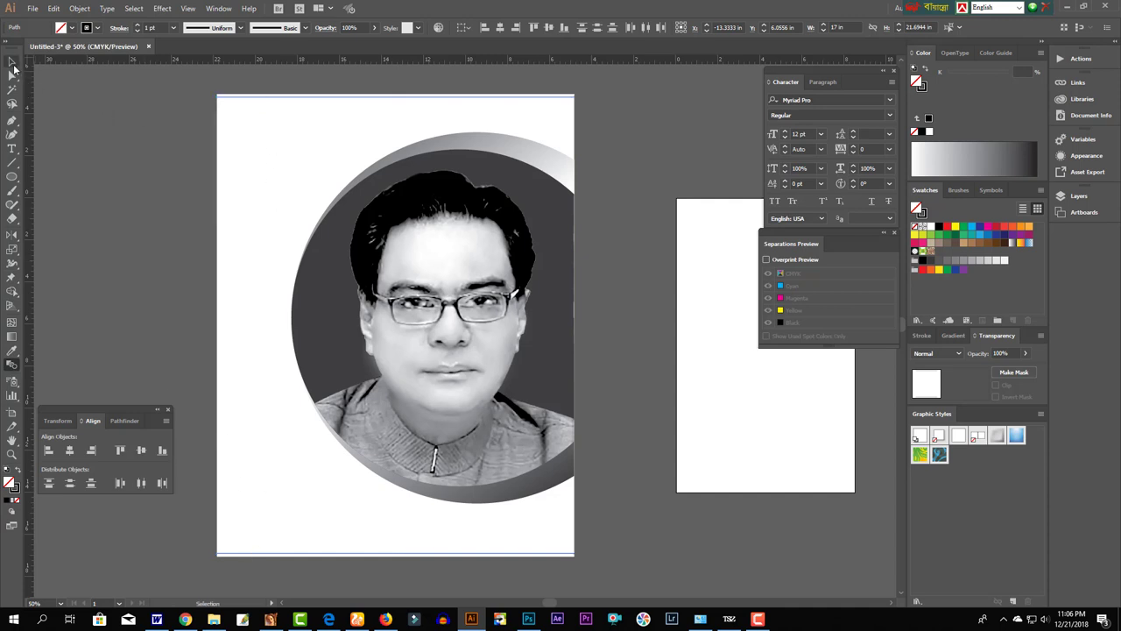
left_click(12, 62)
key("ctrl+alt+b")
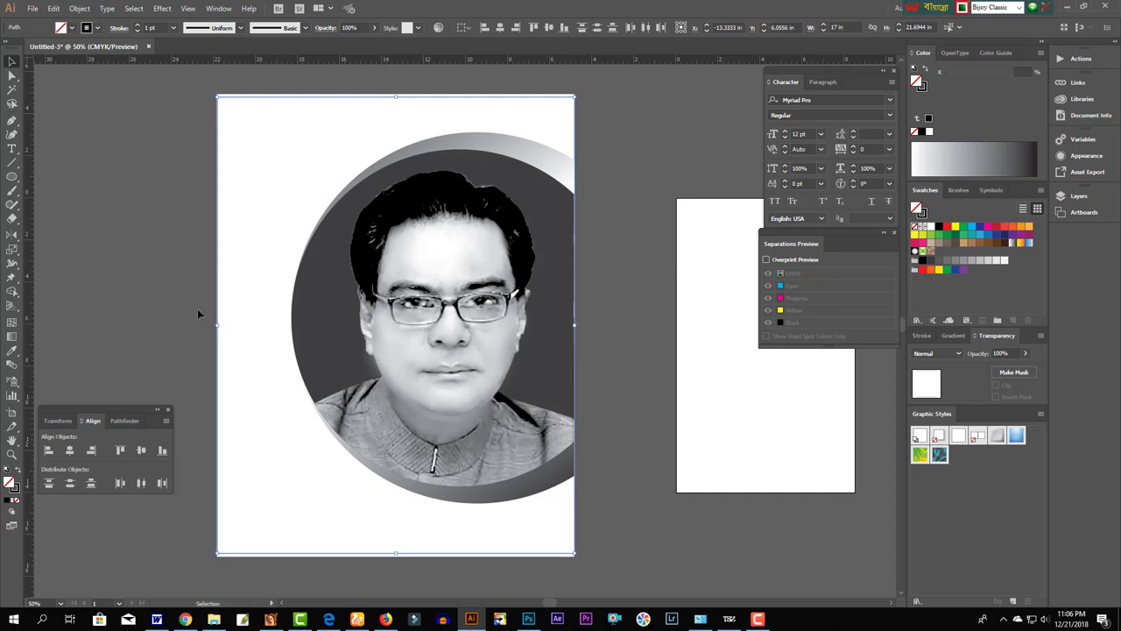
key("w")
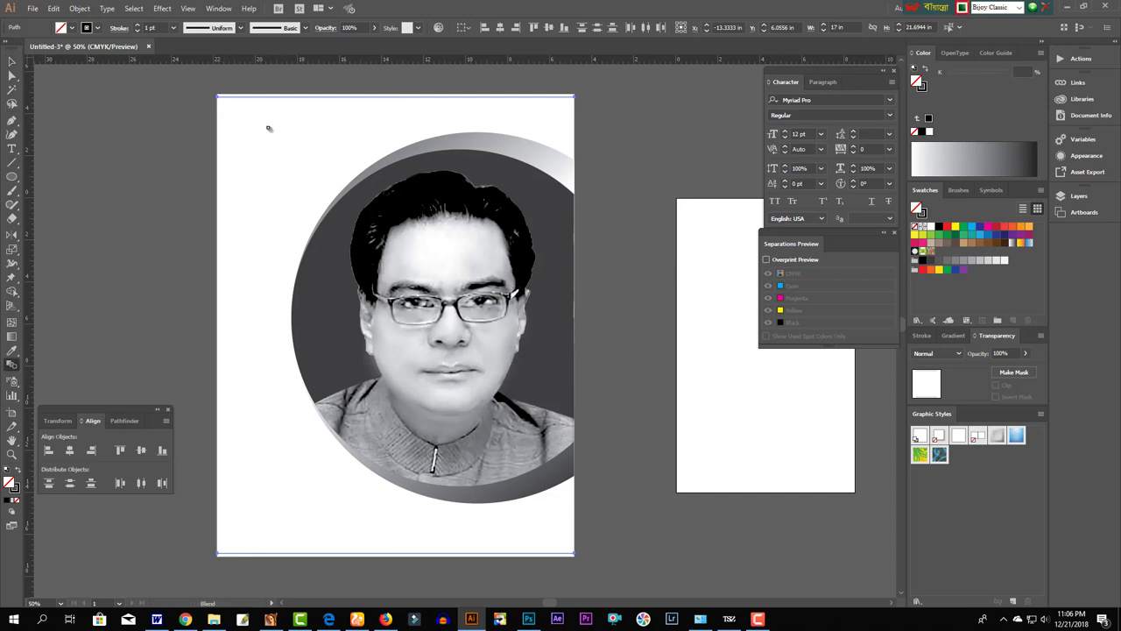
left_click(266, 100)
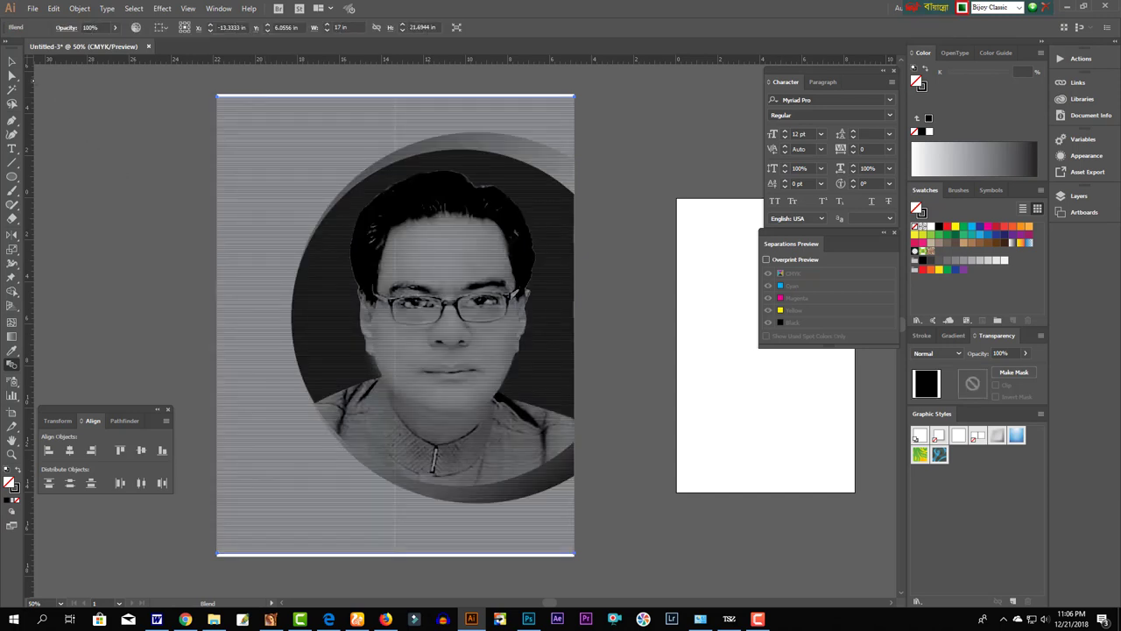
- In Blend Options, set Specified Steps to 350 with Align to Page orientation
left_click(12, 62)
left_click_drag(343, 239, 379, 245)
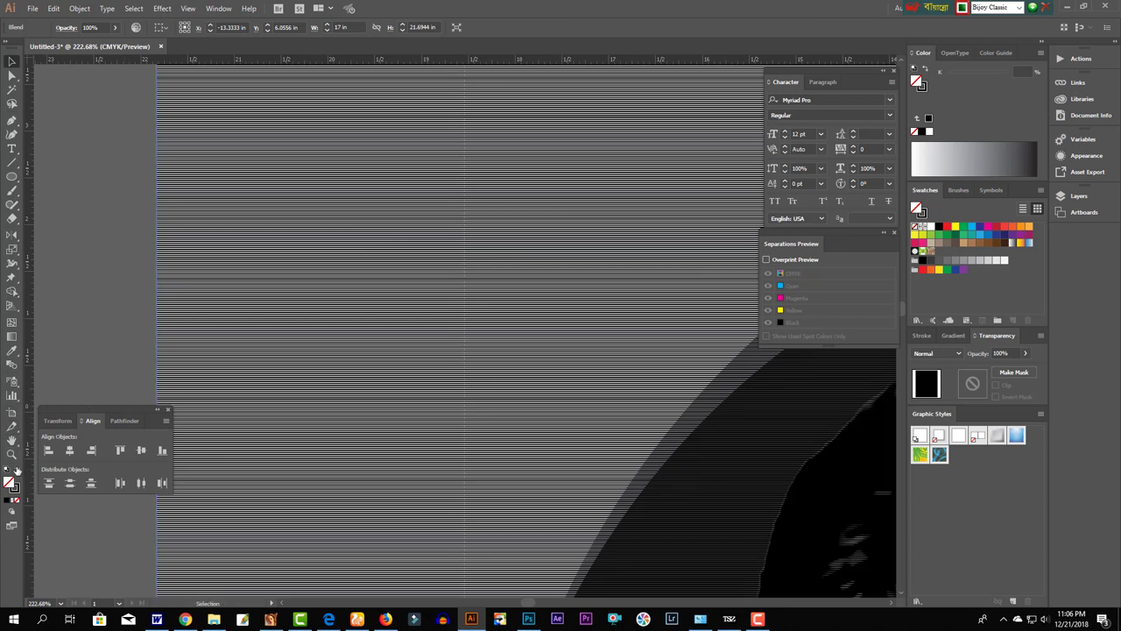
double_click(12, 365)
left_click(572, 340)
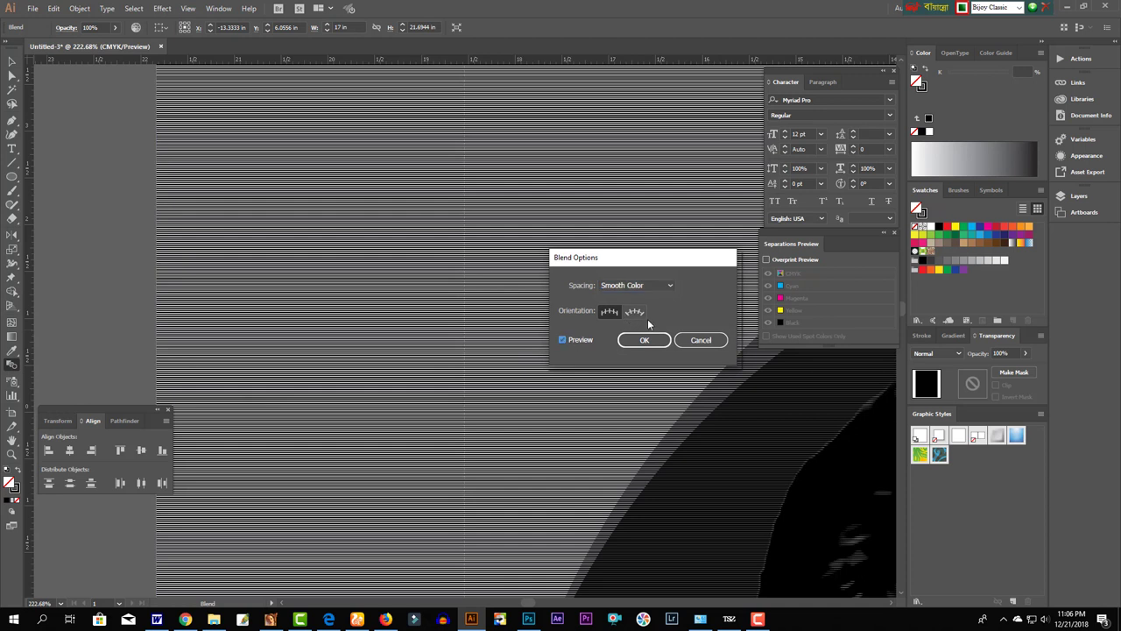
left_click(653, 285)
left_click(653, 311)
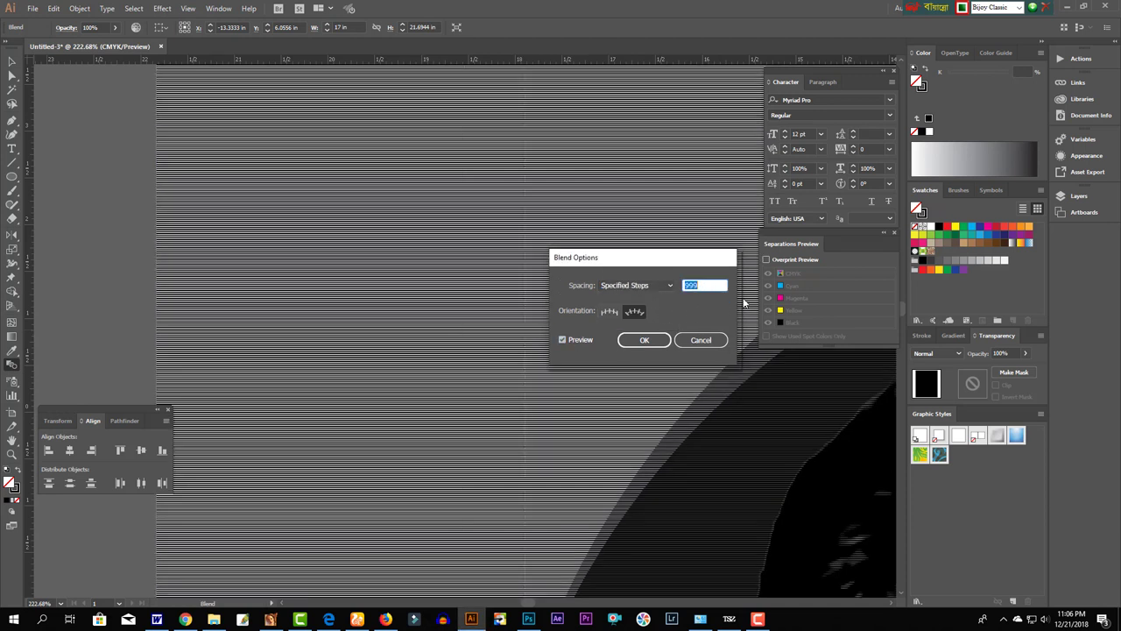
key("Down")
key("Down")
key("Down")
key("Down")
key("Down")
key("Down")
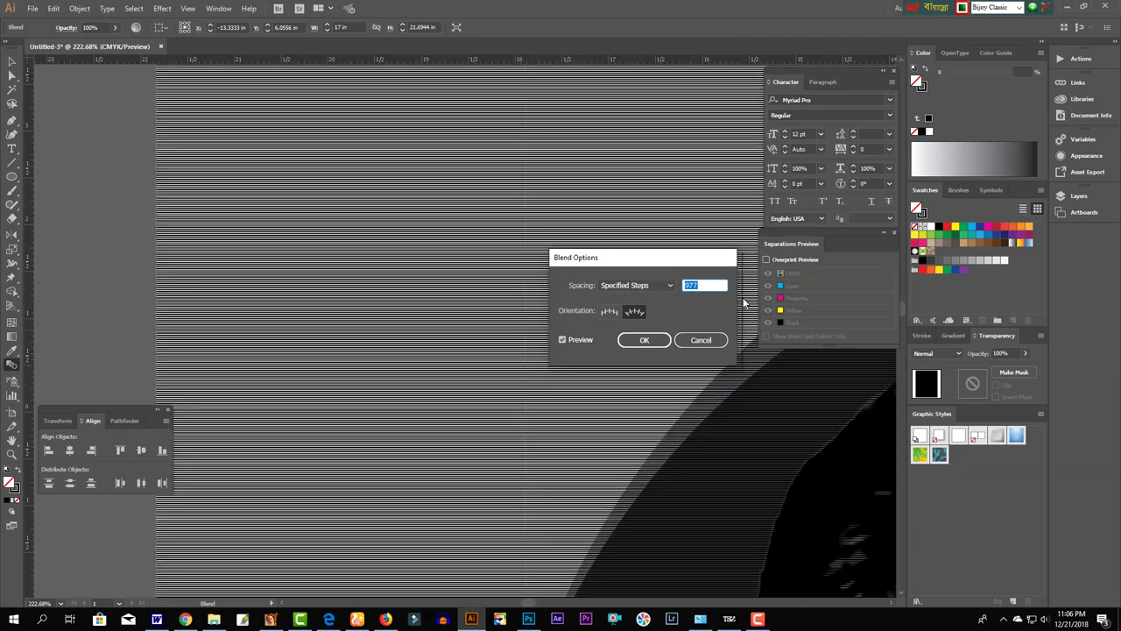
key("Down")
key("Down")
key("Down")
key("Down")
key("Down")
key("Down")
key("Down")
key("Down")
key("Down")
key("Down")
key("Down")
key("Down")
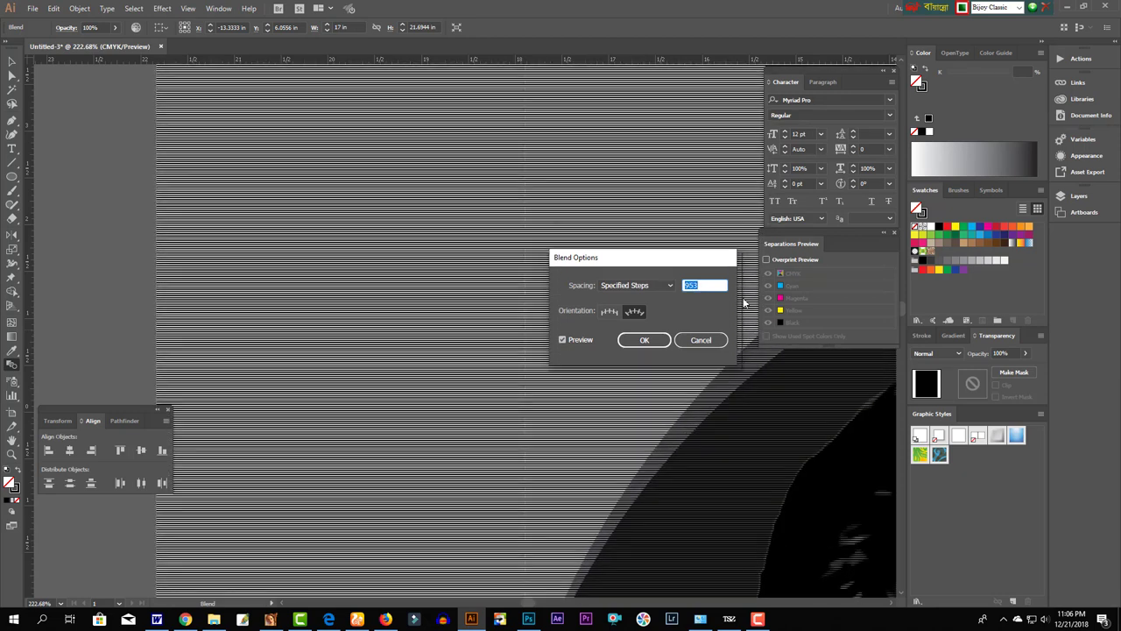
key("Down")
key("Down")
key("Down")
key("Down")
key("Down")
key("Down")
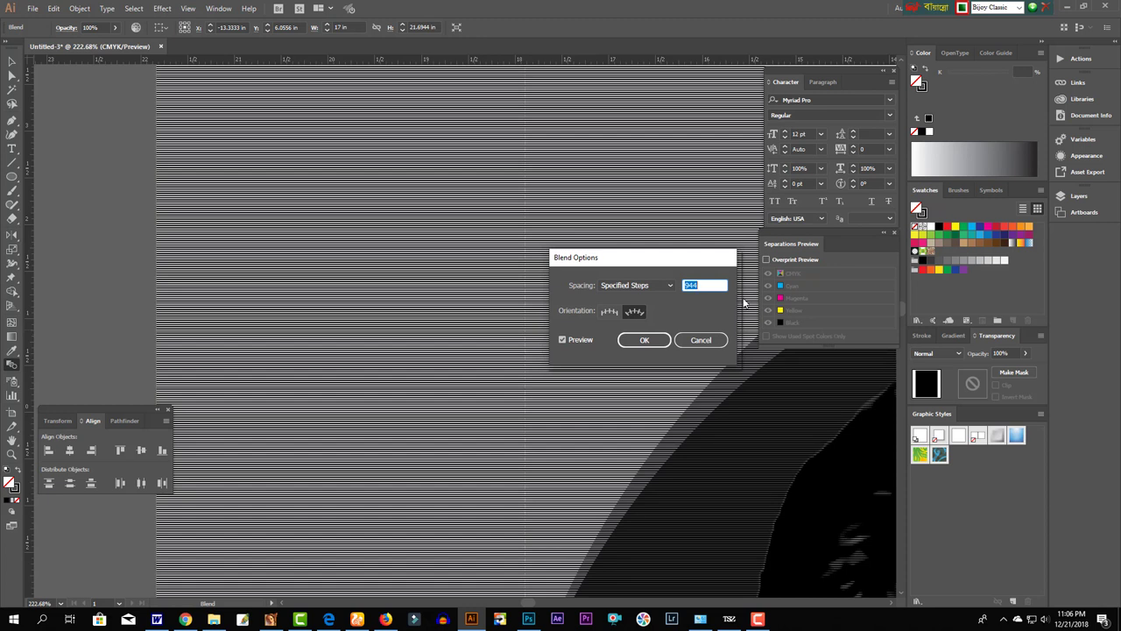
type("500")
left_click(609, 311)
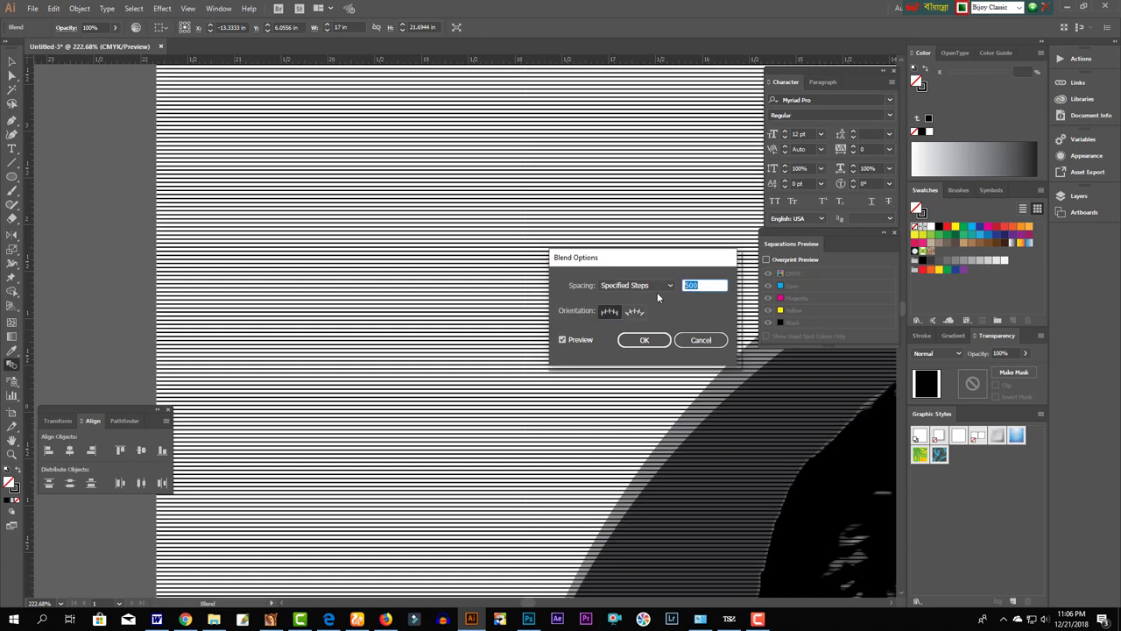
type("450")
left_click(633, 311)
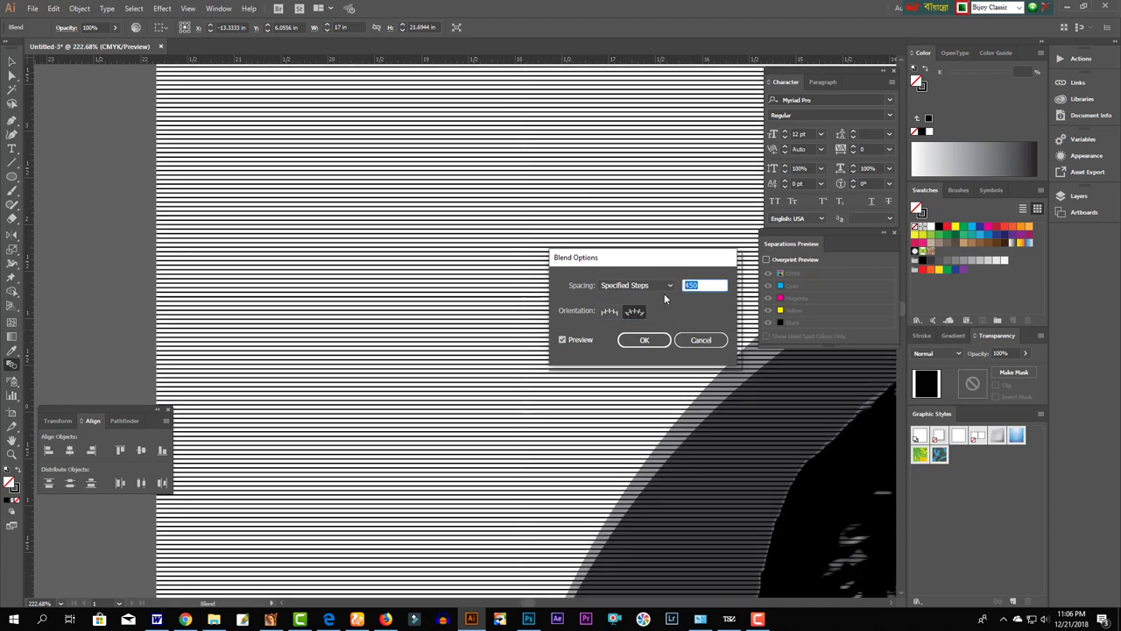
type("350")
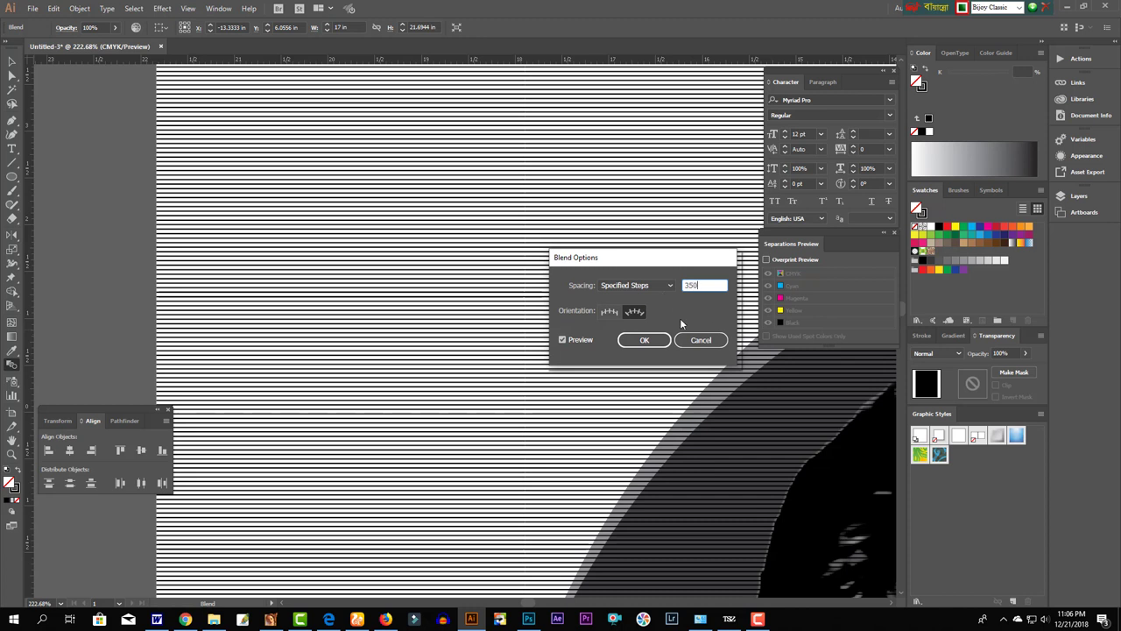
left_click(609, 311)
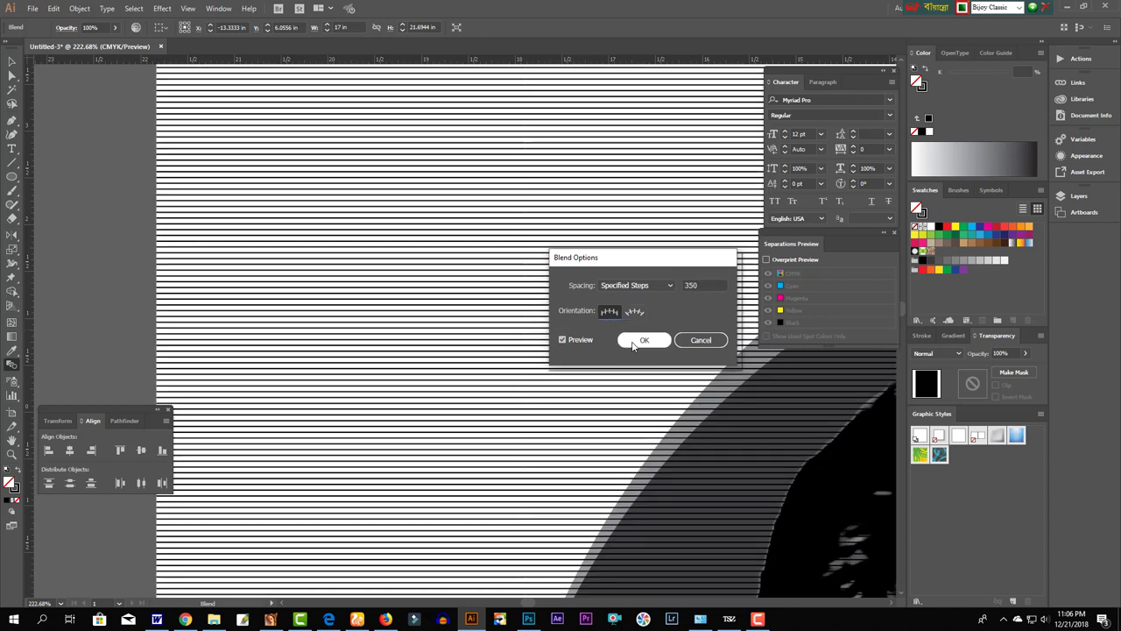
left_click(635, 342)
- Thin the blend's stroke weight to 0.2 pt
left_click(12, 61)
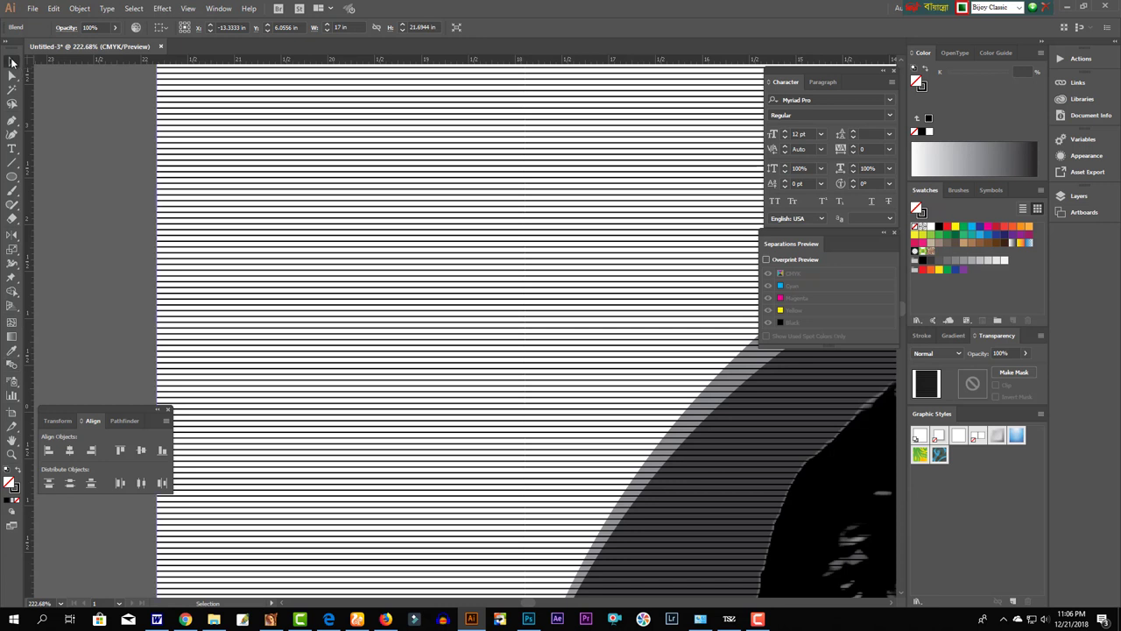
left_click(925, 335)
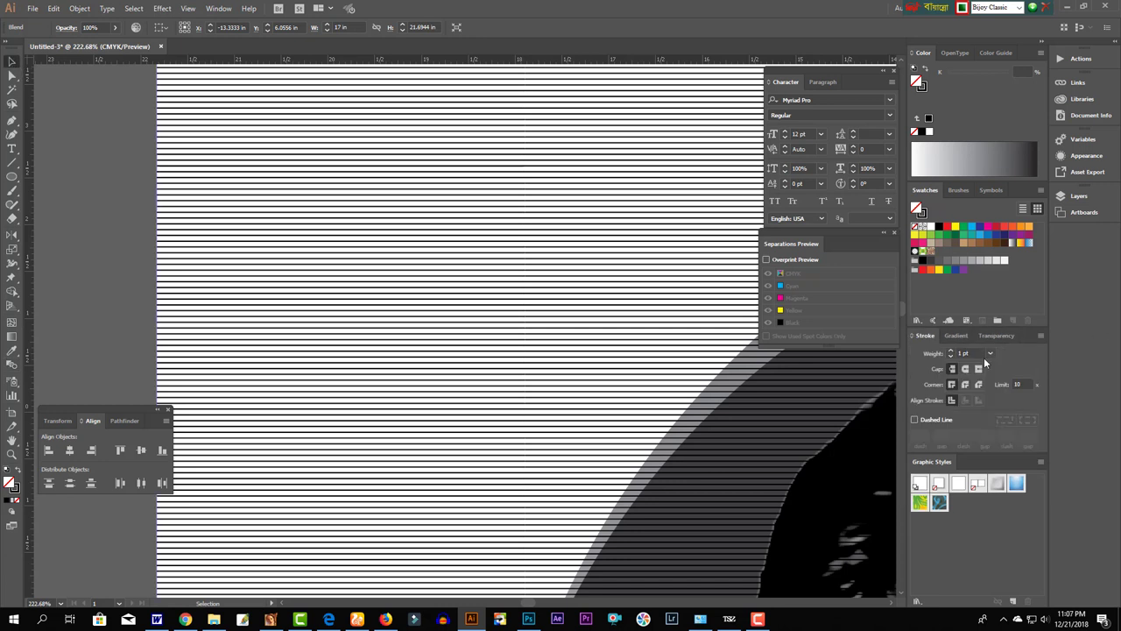
left_click(963, 353)
type("0.5")
key("Return")
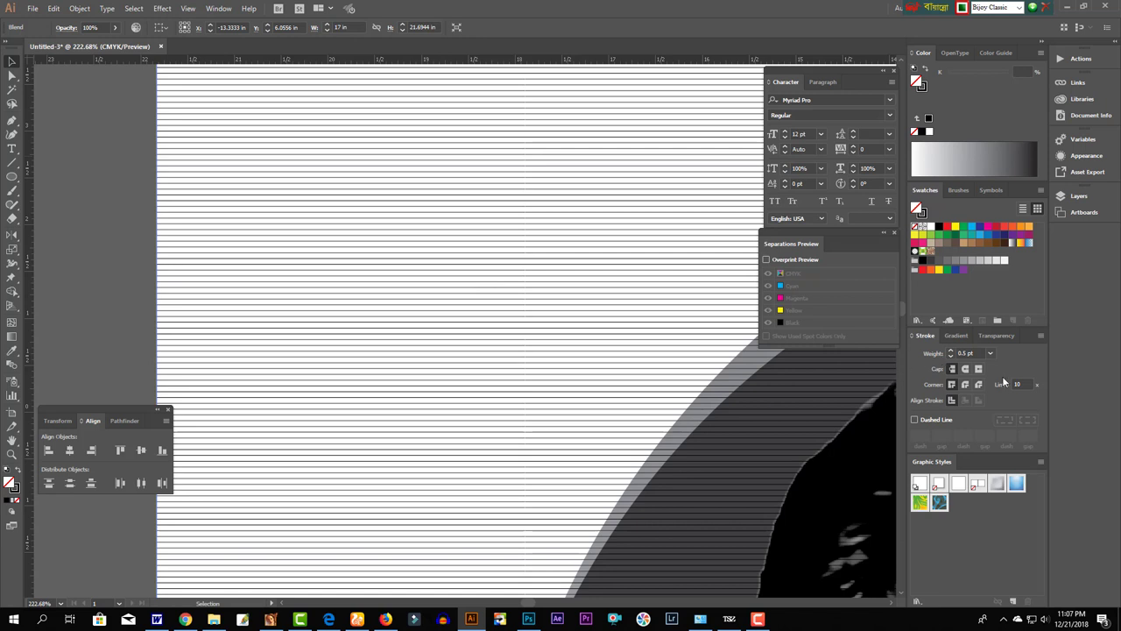
left_click(966, 353)
type("0.2")
key("Return")
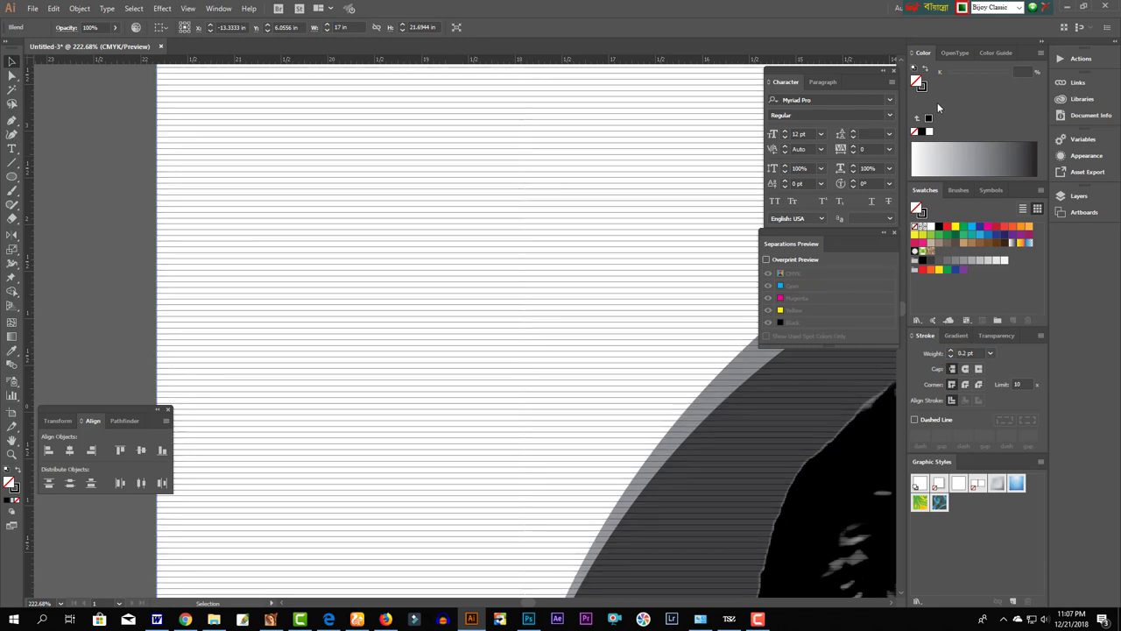
- Lighten the stripes' stroke colour to 42% grey, then deselect and zoom out
left_click(922, 86)
left_click(971, 73)
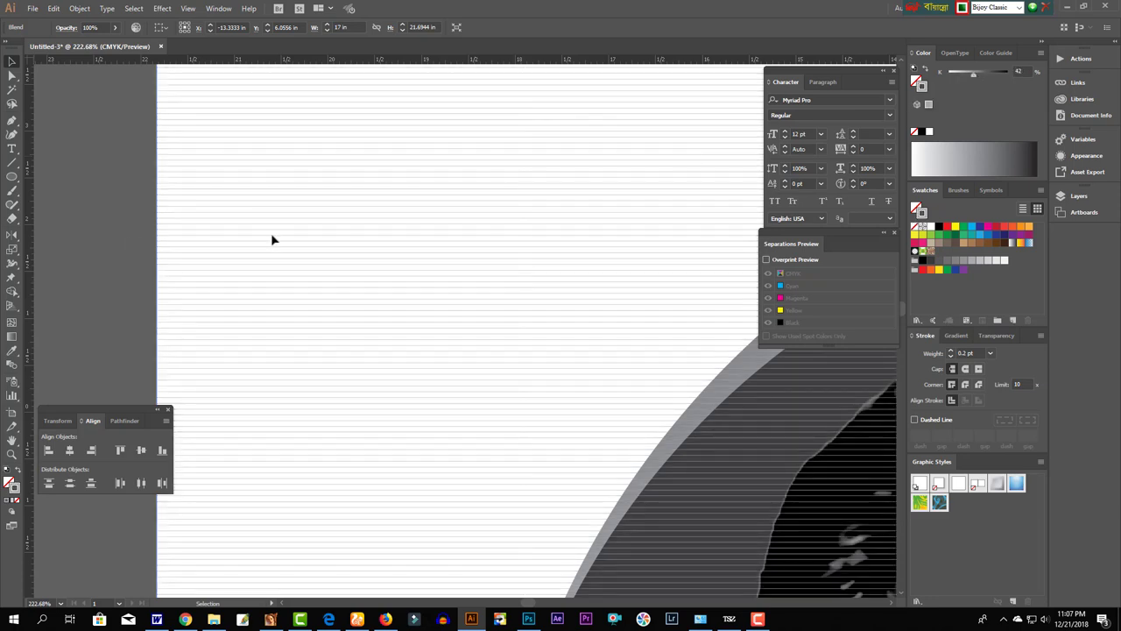
key("ctrl+shift+a")
key("ctrl+minus")
key("ctrl+minus")
key("ctrl+minus")
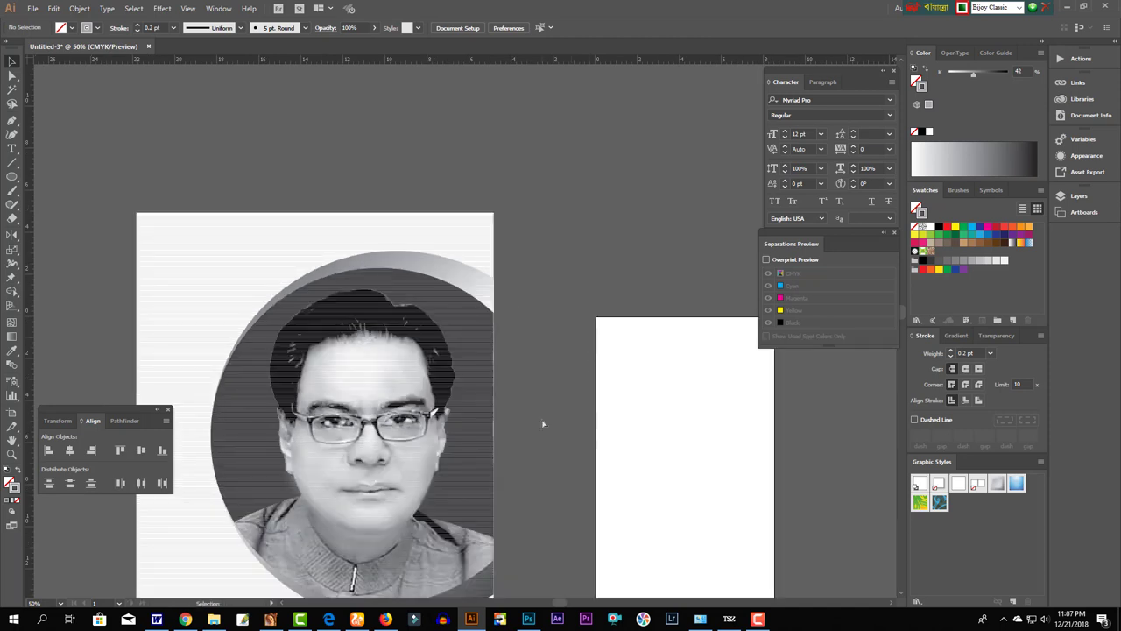
- Select all the artwork on the artboard and group it
left_click_drag(520, 450, 646, 330)
key("ctrl+a")
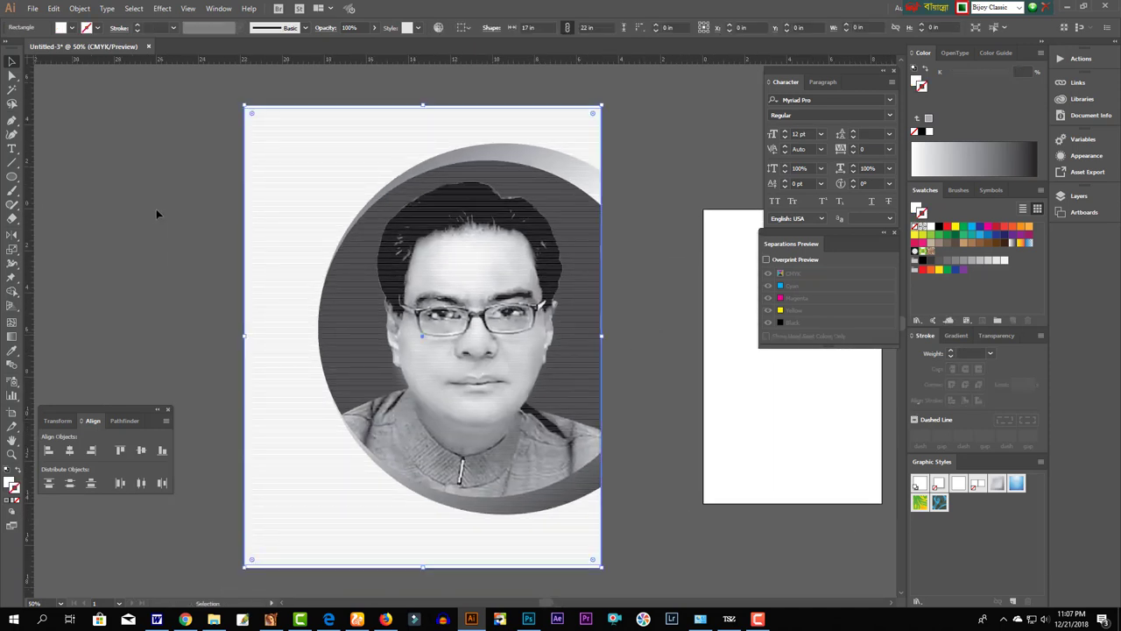
left_click_drag(259, 98, 270, 588)
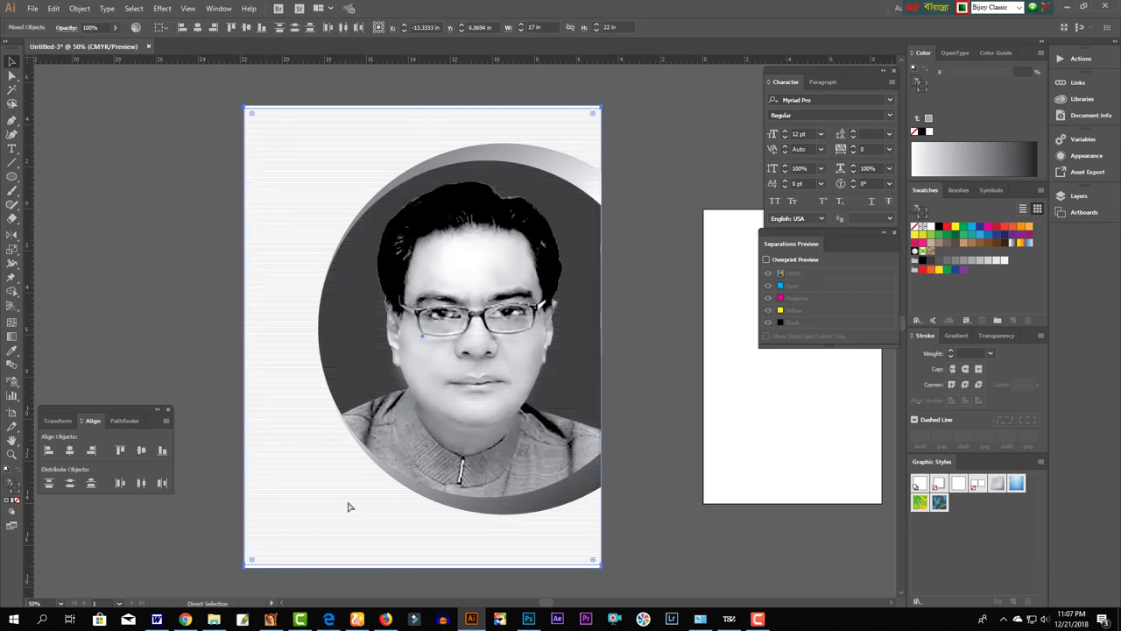
key("ctrl+g")
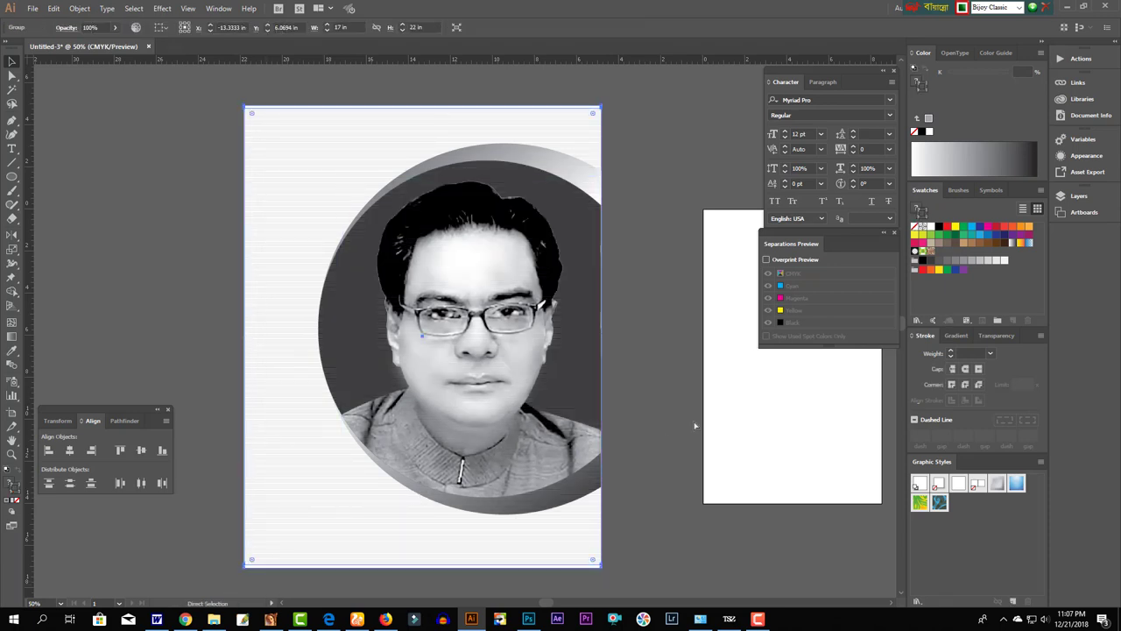
left_click(695, 425)
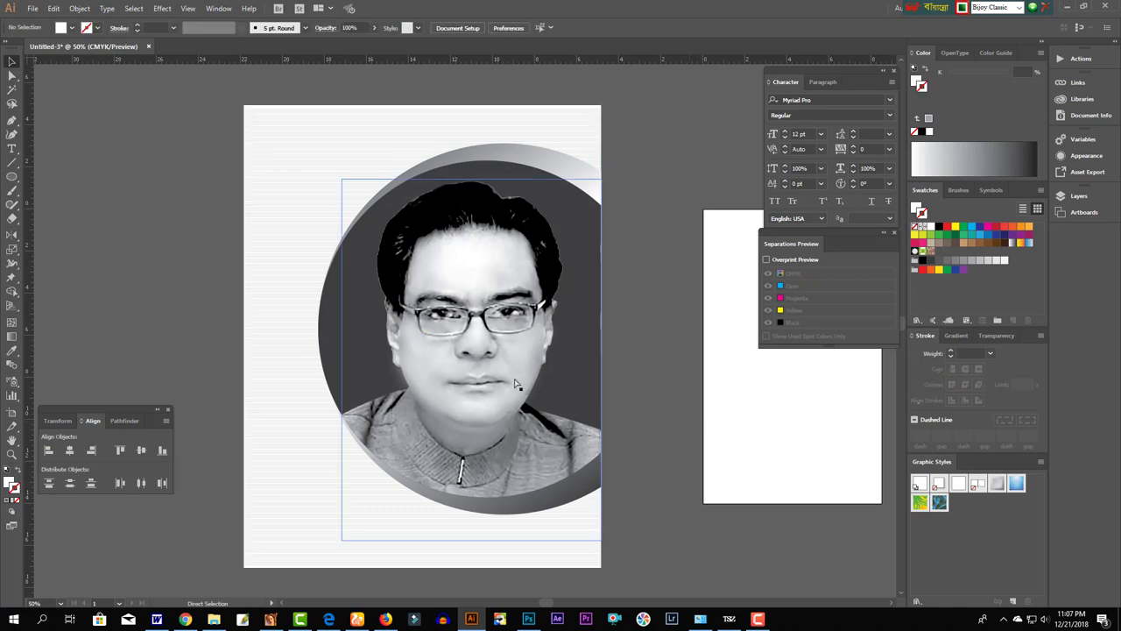
- Drag a vertical ruler guide down the centre of the artboard
left_click(257, 392)
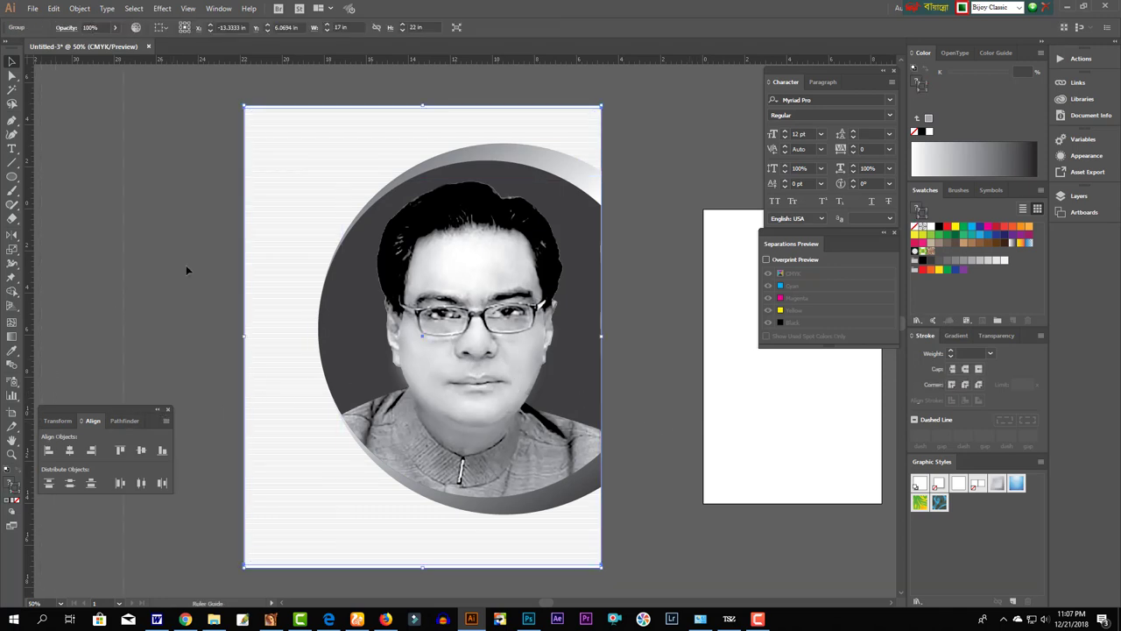
left_click_drag(380, 59, 422, 91)
left_click(422, 91)
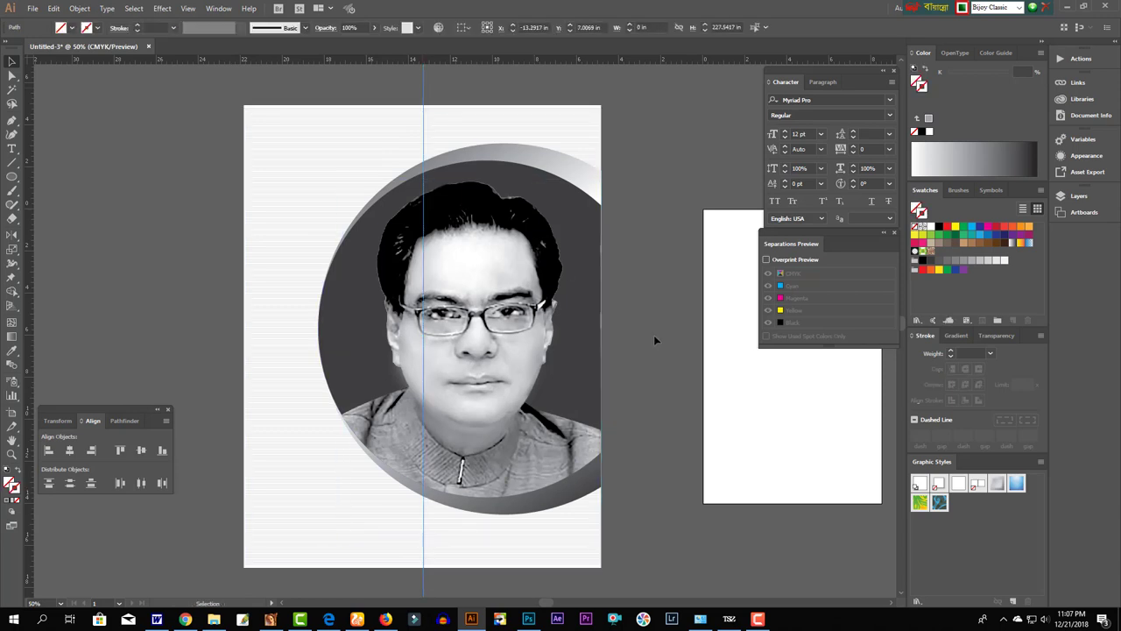
left_click(534, 246)
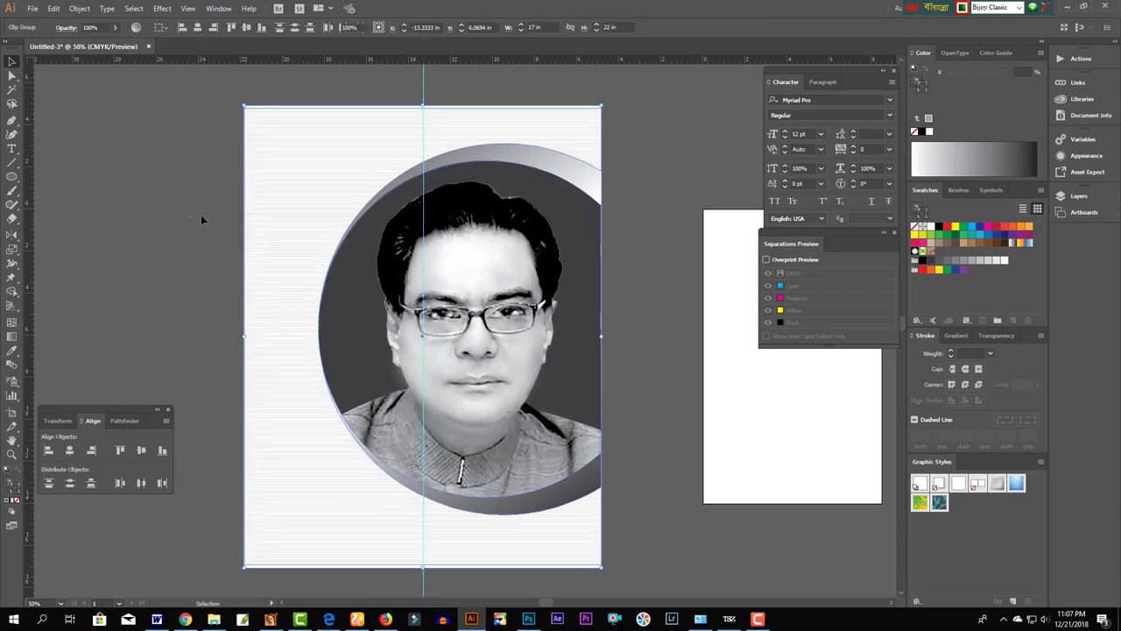
- Move the blend's topmost line up to the artboard's top edge
left_click(399, 92)
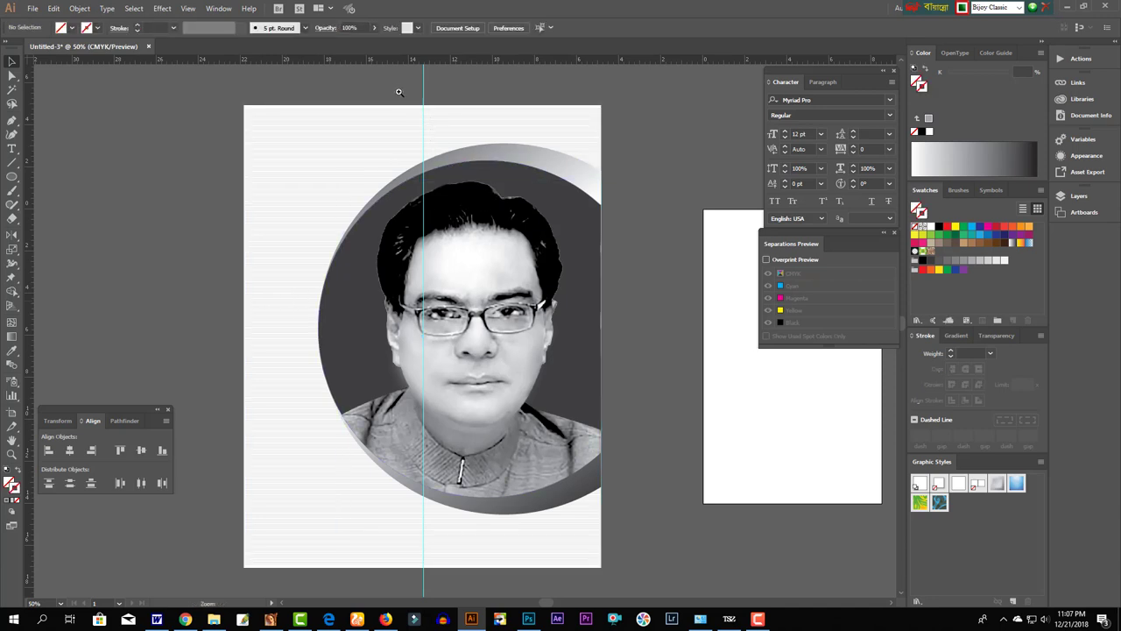
left_click_drag(398, 92, 503, 175)
scroll(566, 283, "left", 3)
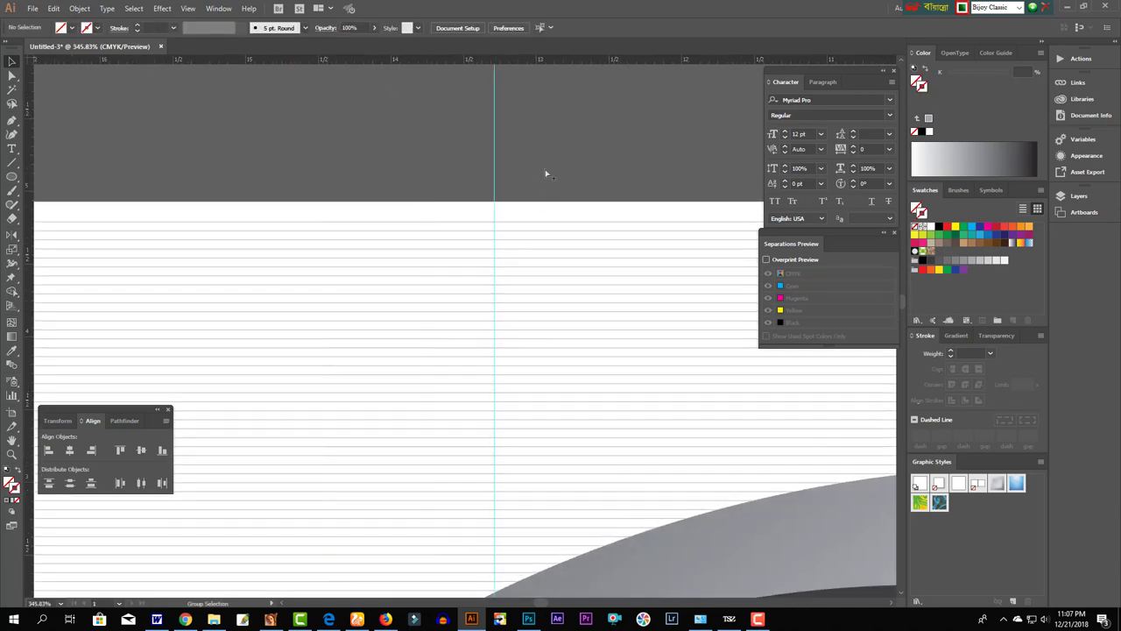
key("ctrl+a")
left_click(13, 76)
left_click(174, 95)
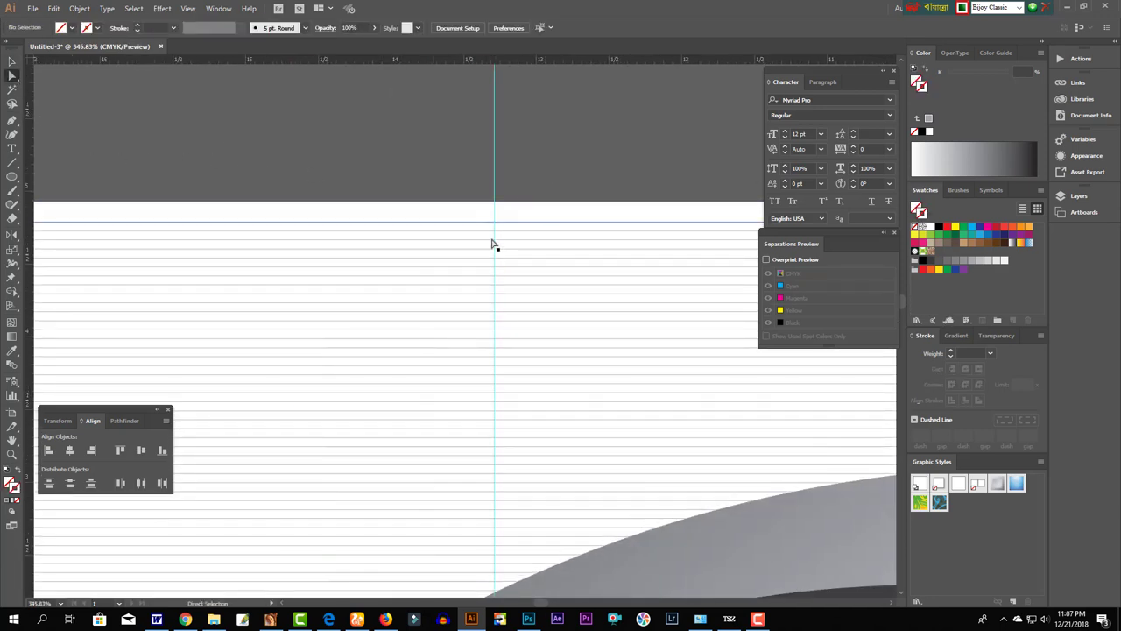
left_click(490, 226)
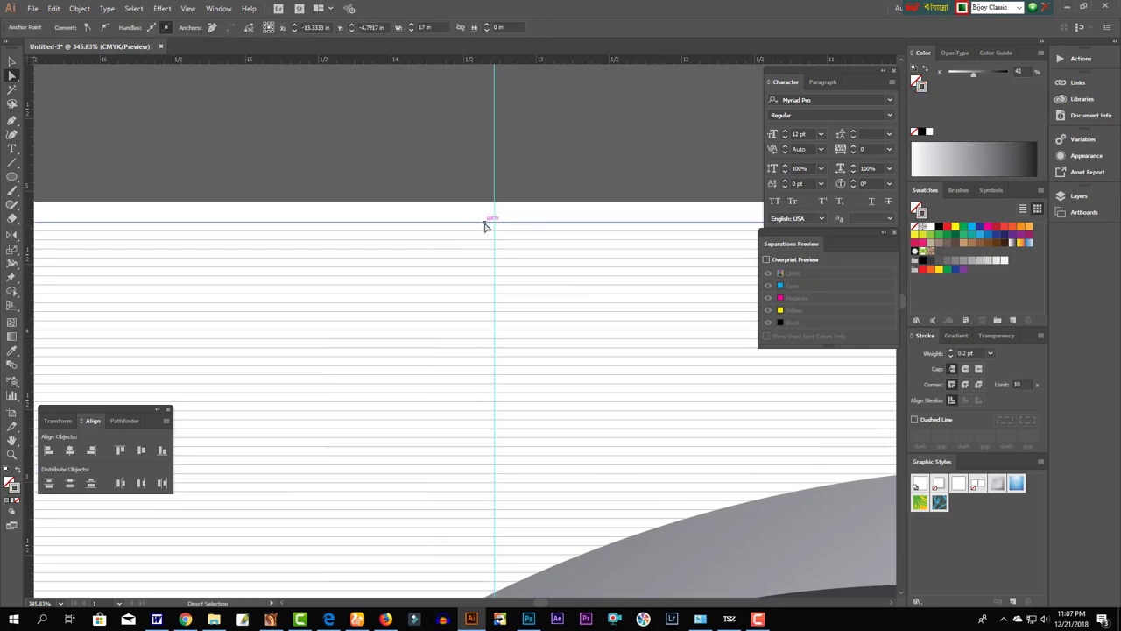
left_click_drag(488, 226, 488, 207)
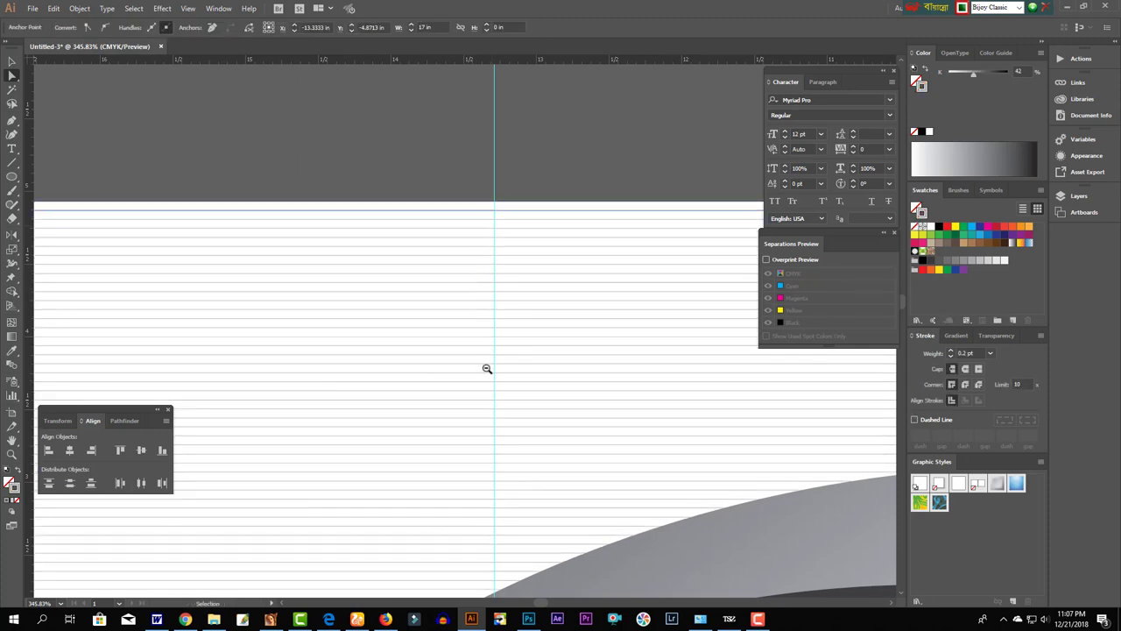
- Move the blend's bottom line down to the artboard's bottom edge
left_click_drag(491, 502, 489, 93)
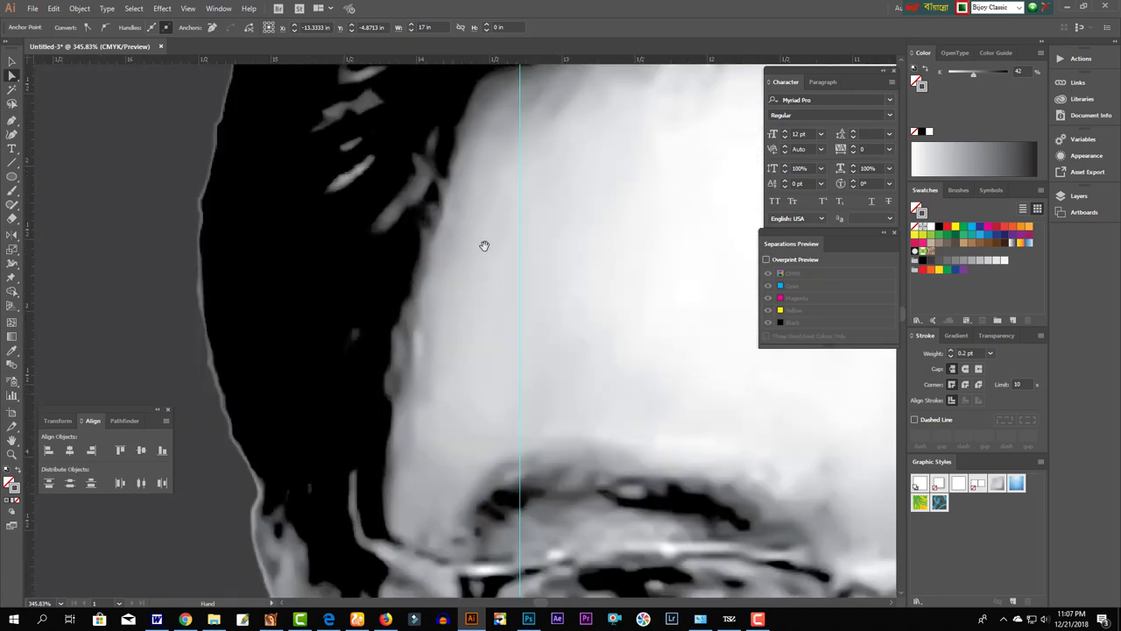
left_click(446, 457, "ctrl+alt")
scroll(446, 289, "down", 5)
scroll(471, 190, "down", 5)
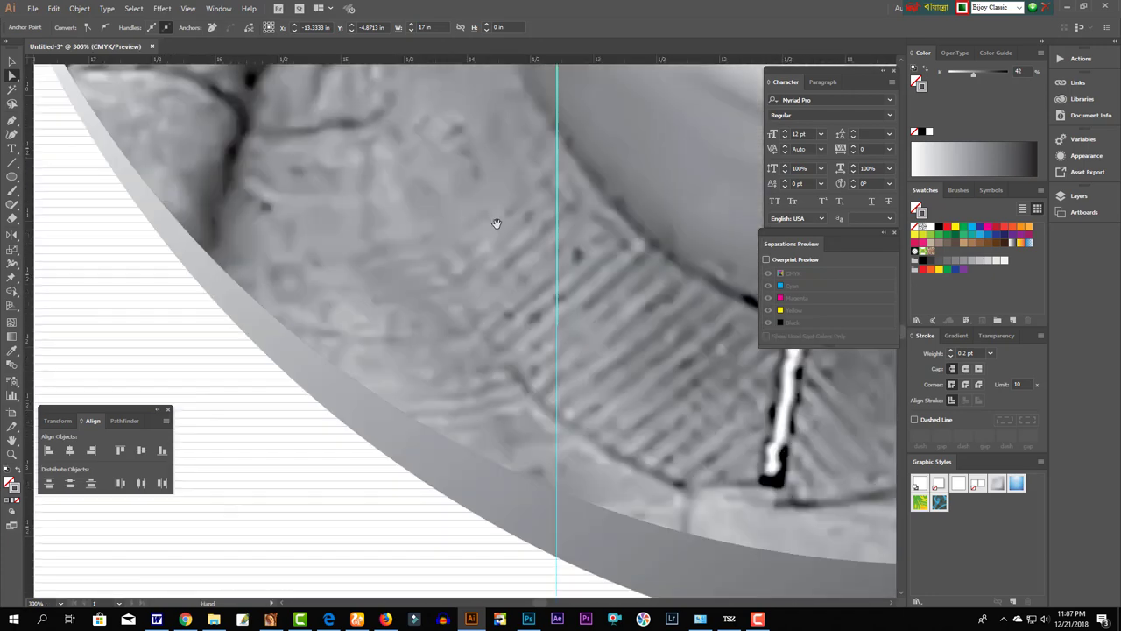
scroll(496, 222, "down", 5)
scroll(500, 410, "down", 5)
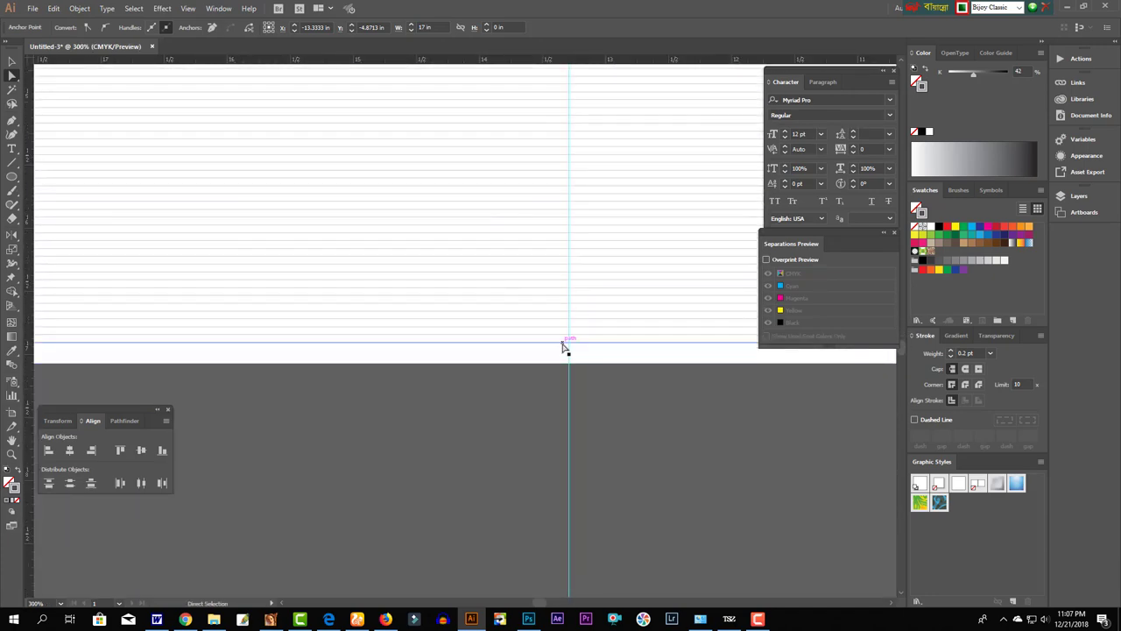
left_click_drag(562, 346, 564, 354)
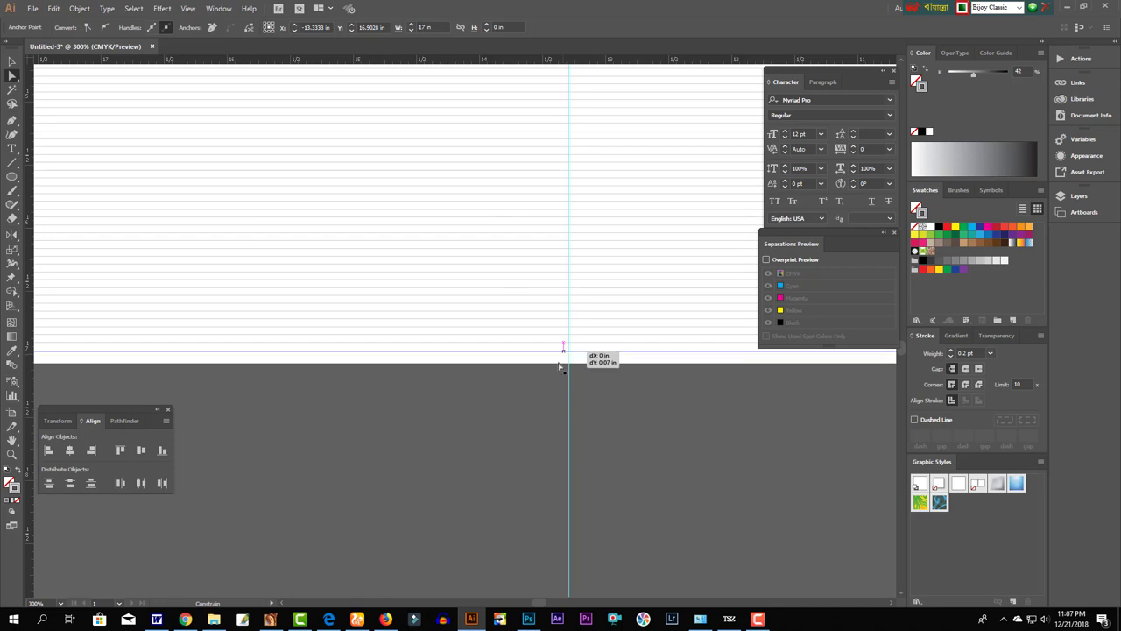
- Preview the finished portrait with panels hidden, then switch to File Explorer
key("v")
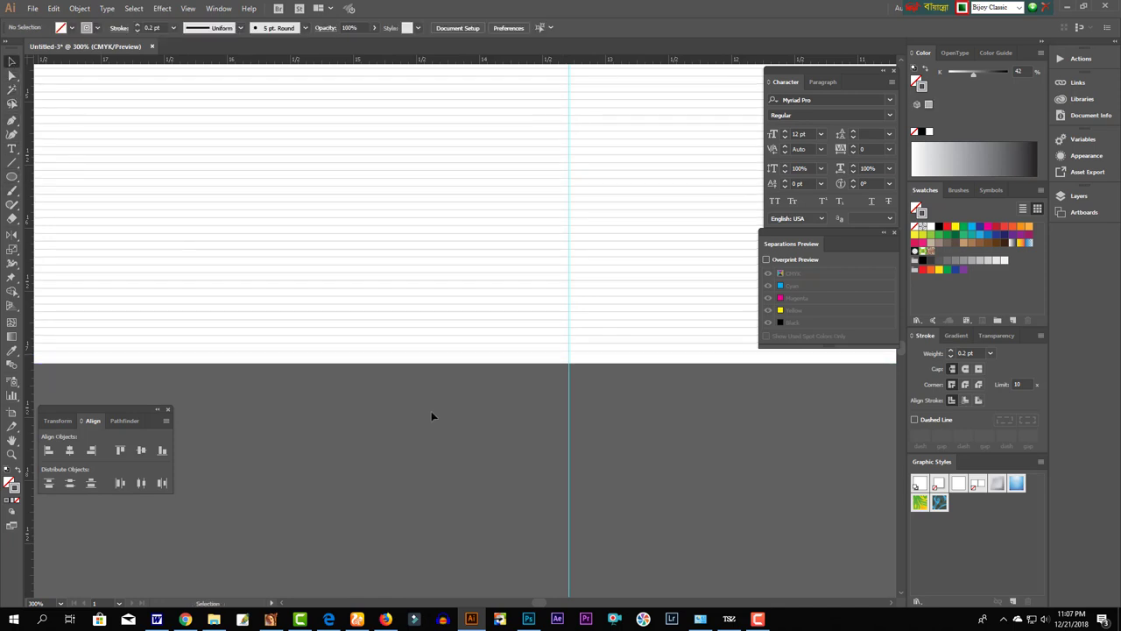
left_click(431, 411)
left_click(463, 274)
key("ctrl+minus")
key("ctrl+minus")
key("ctrl+minus")
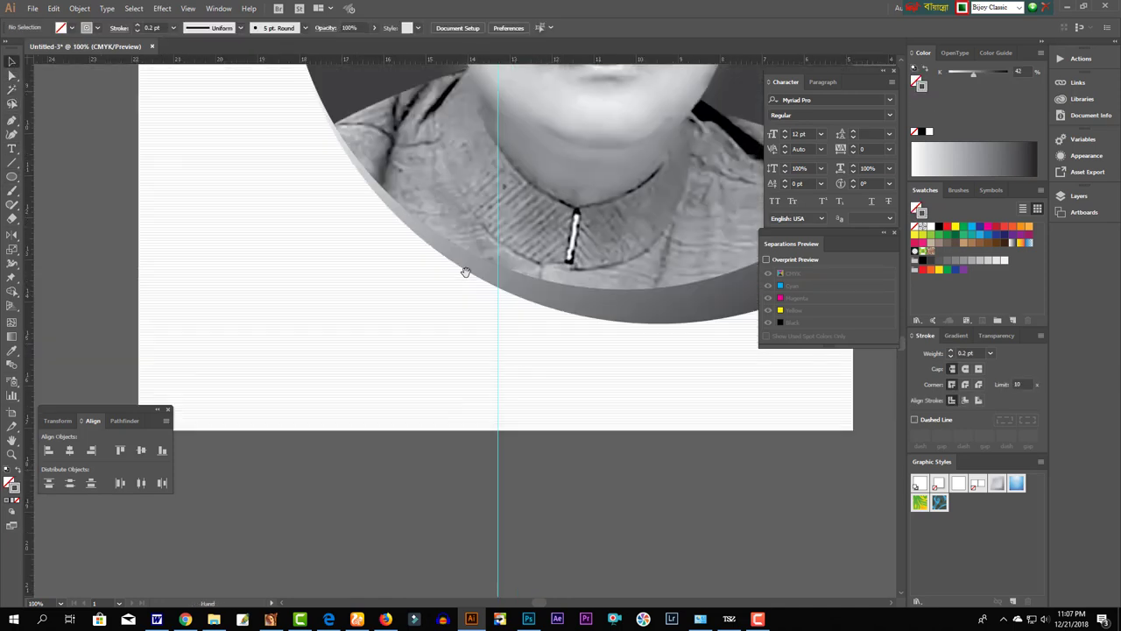
scroll(484, 405, "up", 5)
scroll(500, 389, "up", 4)
scroll(513, 325, "up", 4)
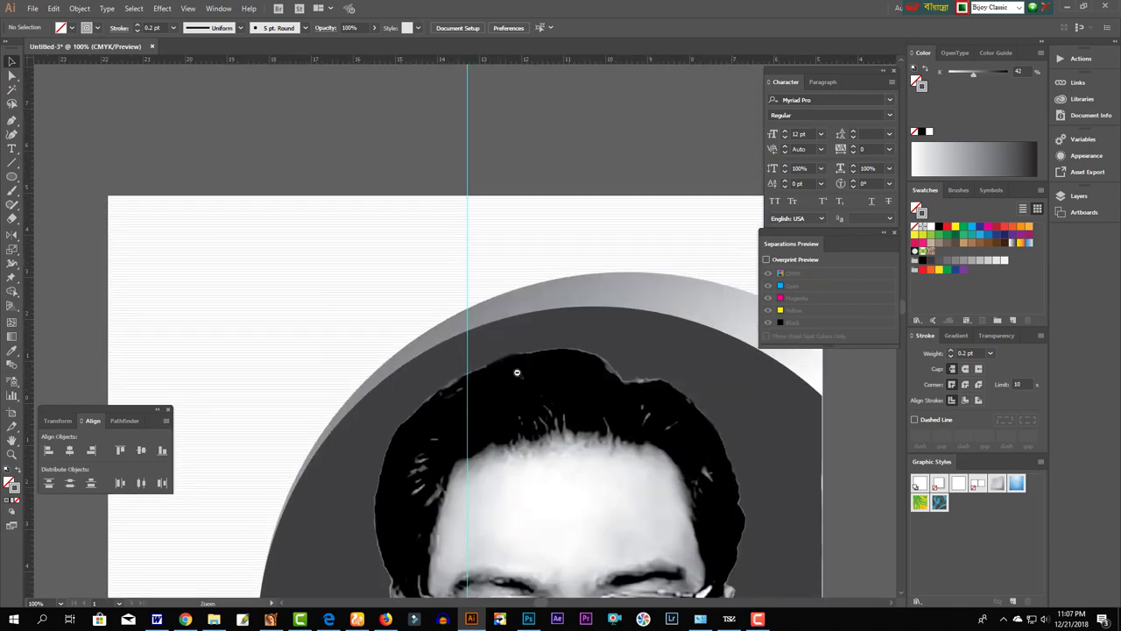
key("ctrl+minus")
scroll(462, 301, "up", 2)
left_click_drag(409, 285, 435, 310)
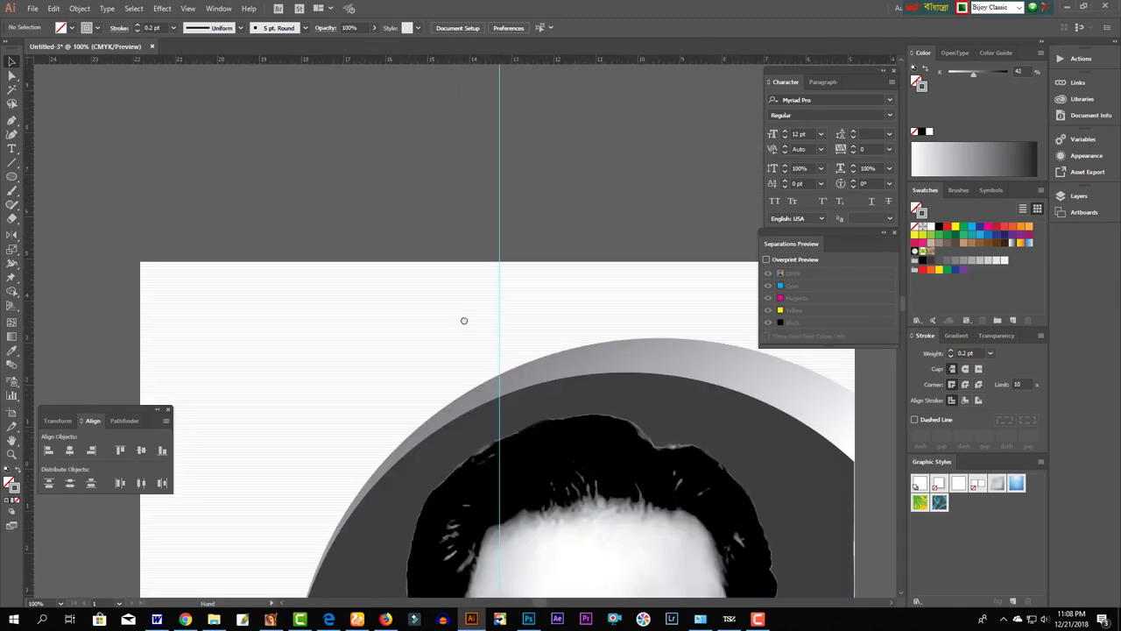
key("Tab")
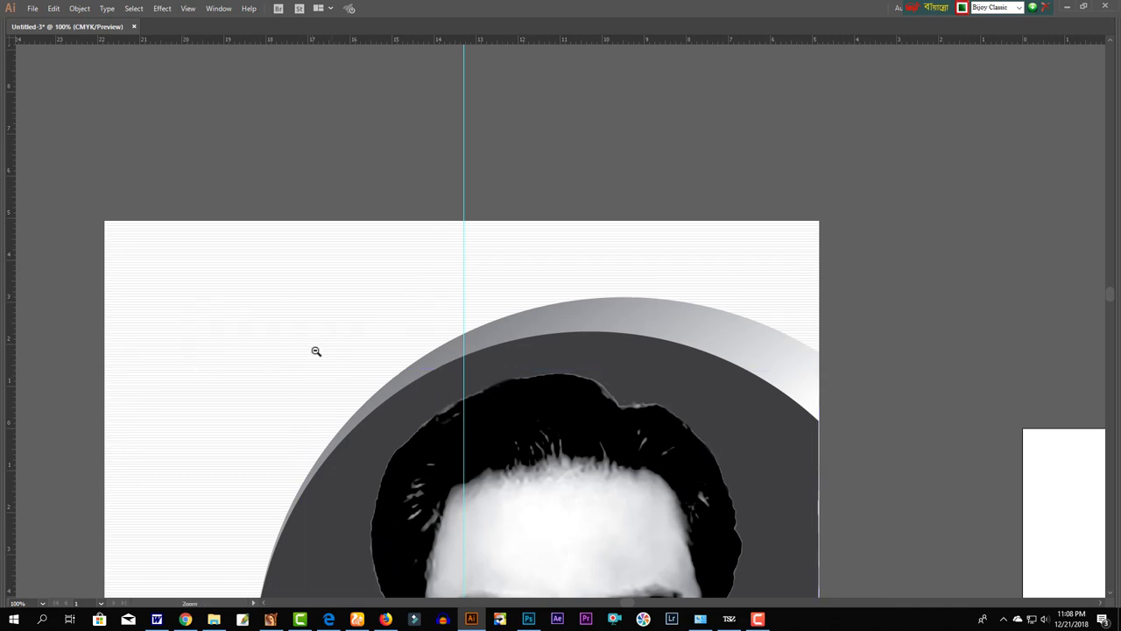
key("ctrl+minus")
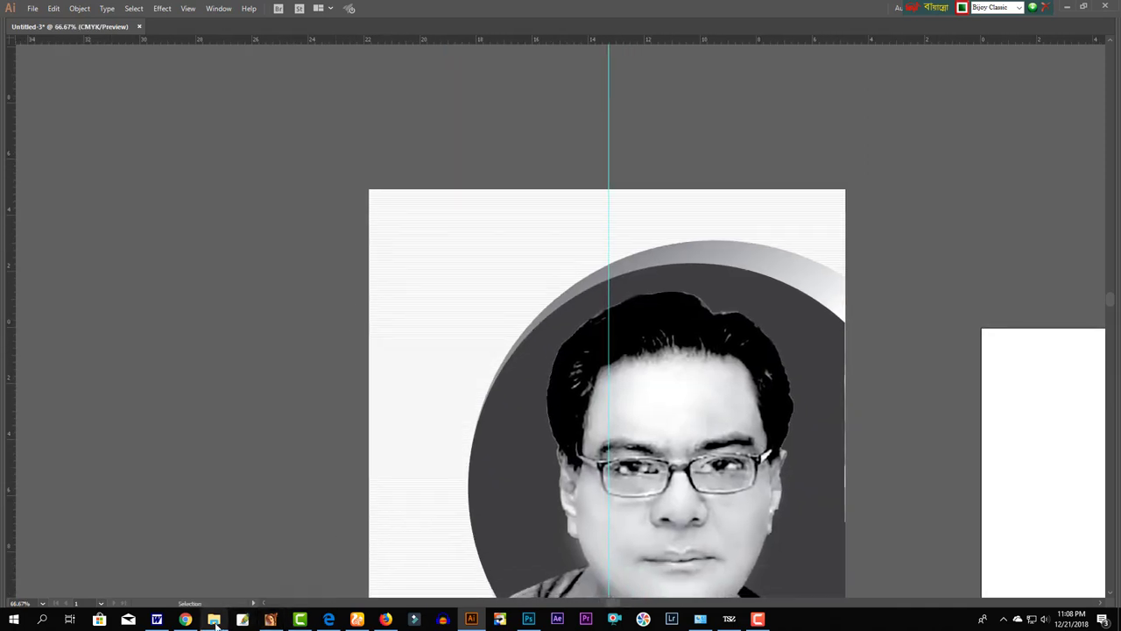
left_click(214, 620)
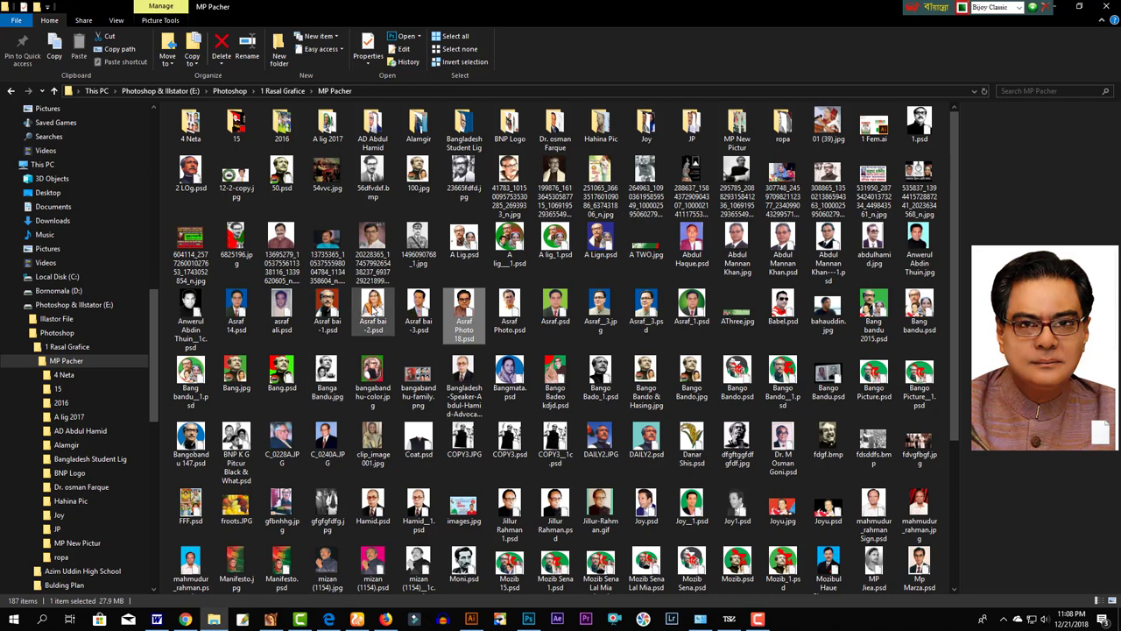
- Find 419.psd in MP Pacher's Joy folder and drag it into Photoshop as a new document
left_click(372, 307)
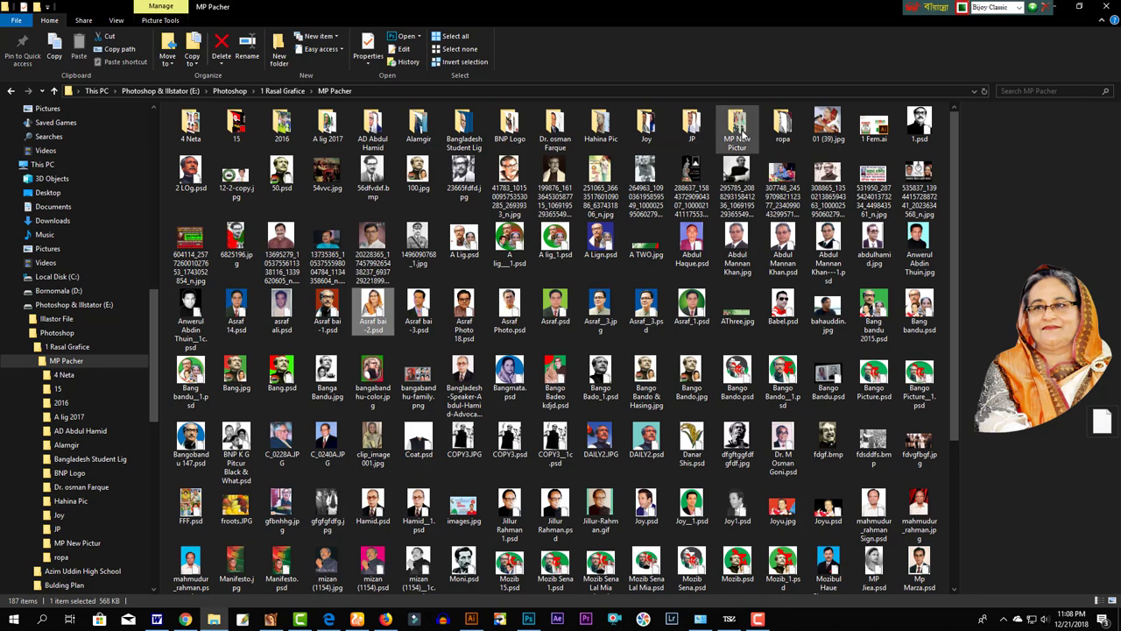
double_click(741, 133)
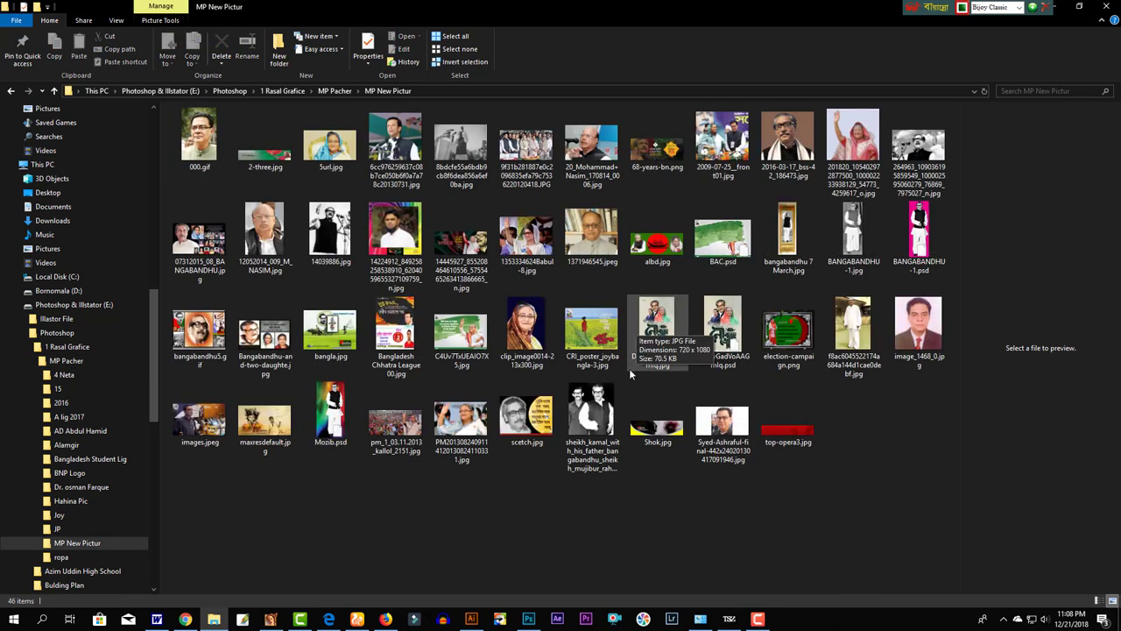
mouse_move(591, 408)
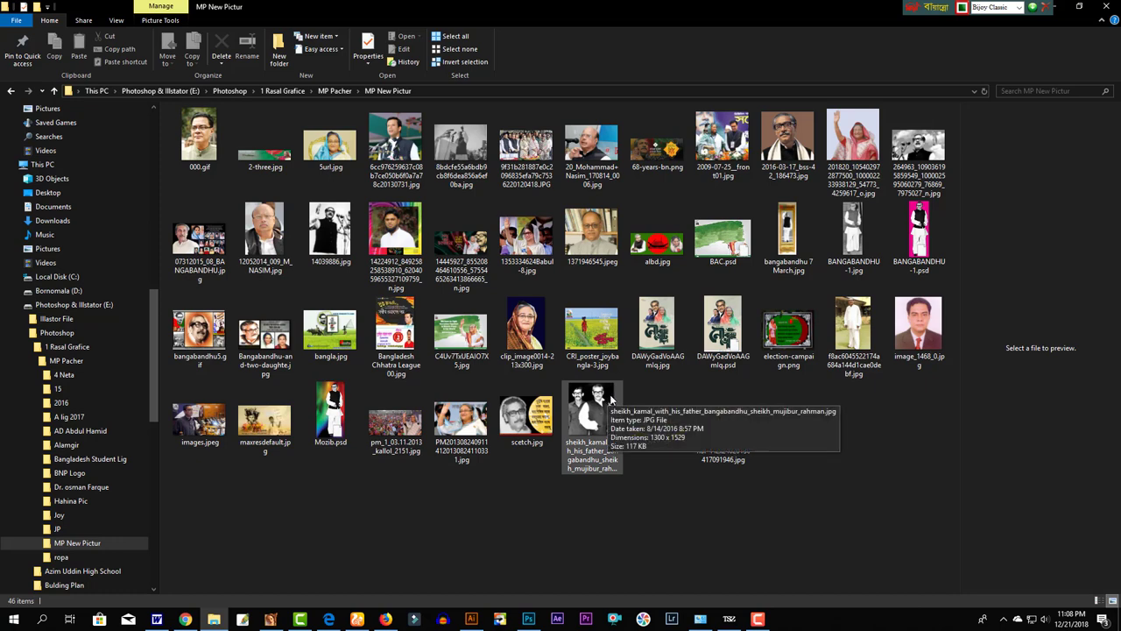
key("alt+Left")
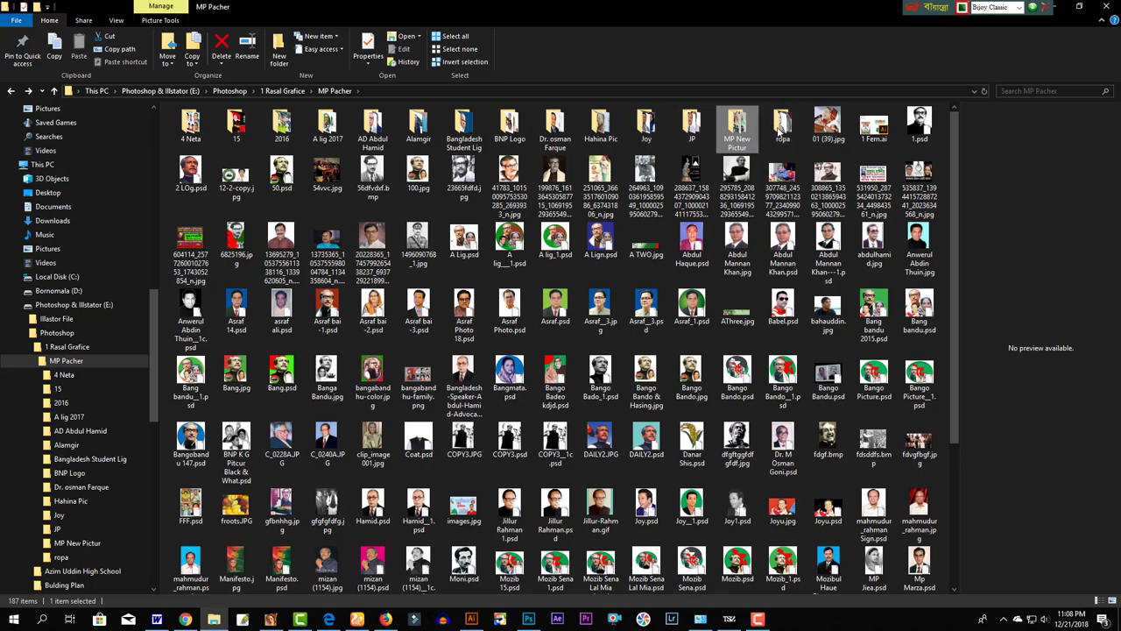
left_click(647, 127)
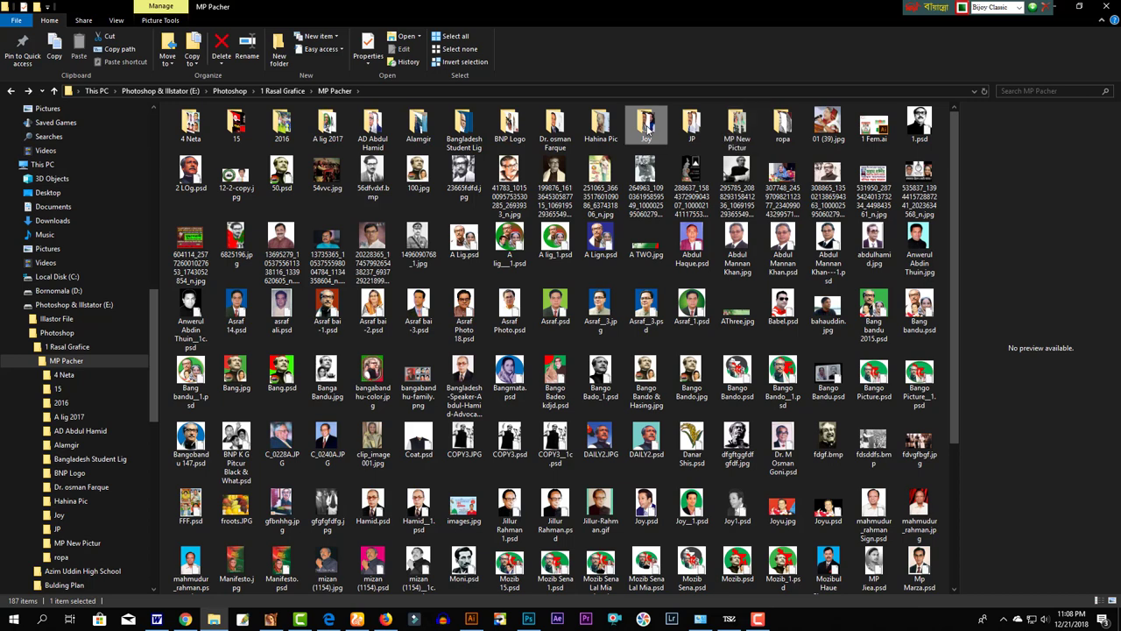
double_click(646, 127)
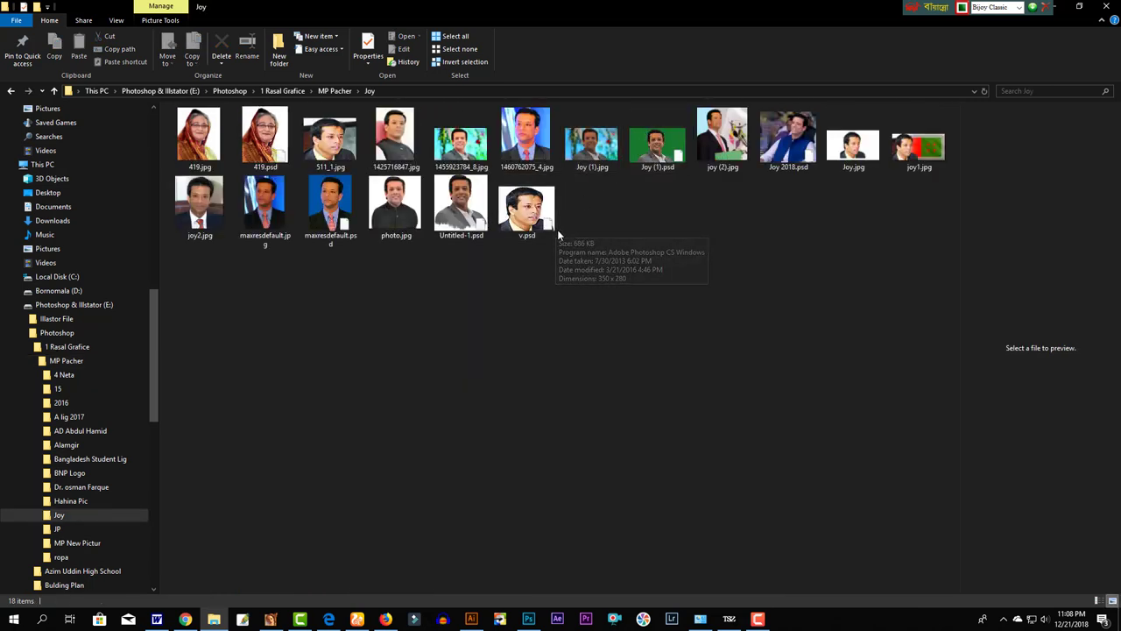
left_click(269, 146)
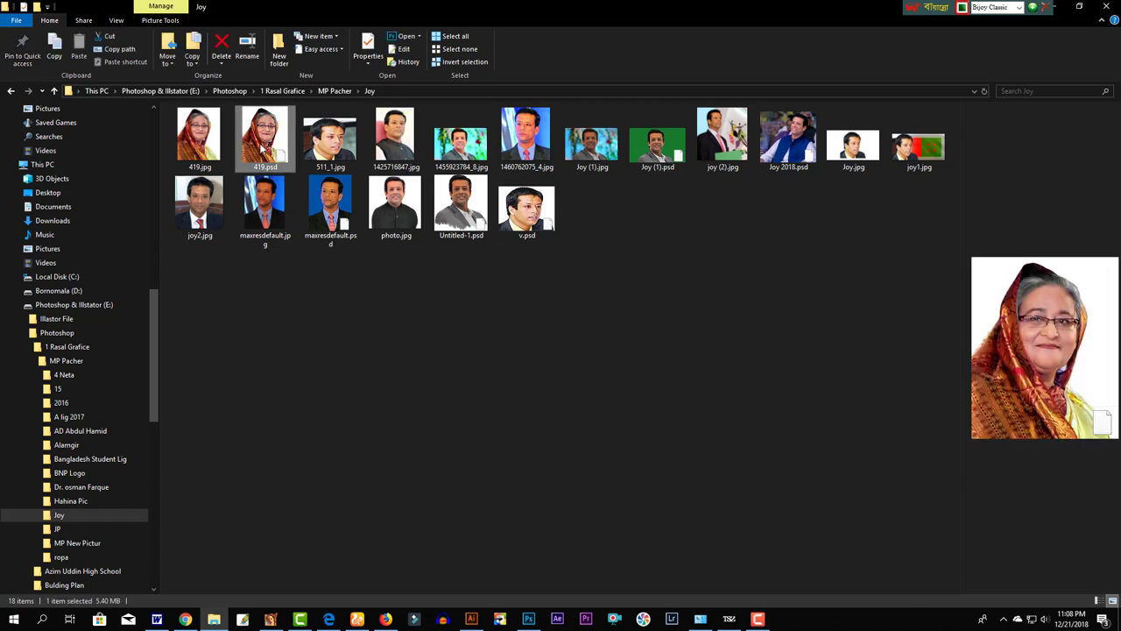
left_click_drag(263, 147, 506, 445)
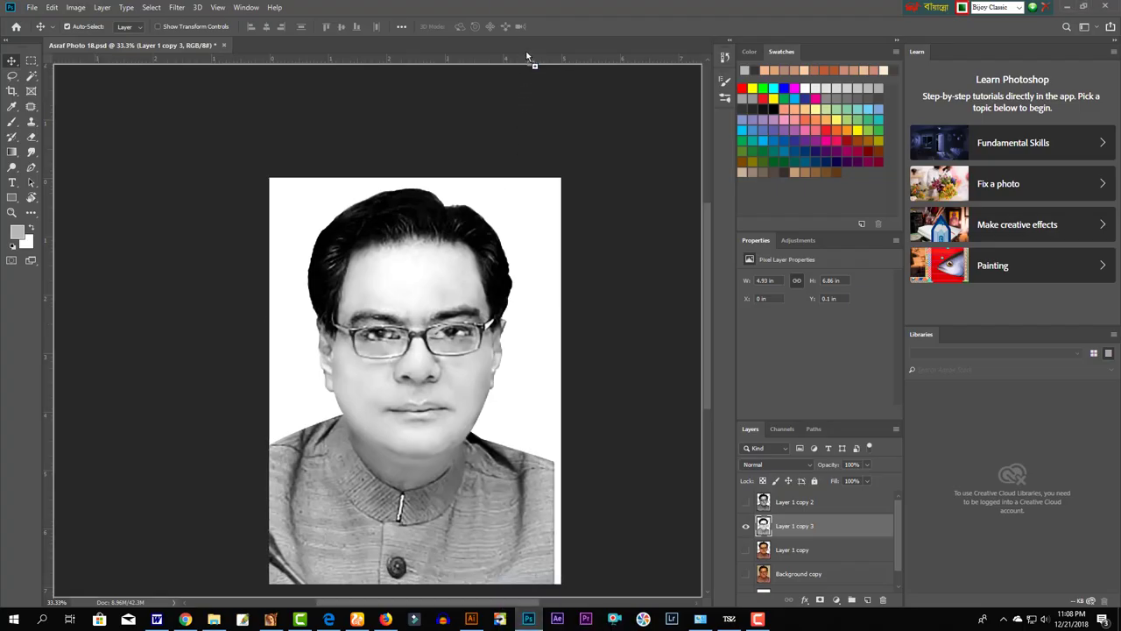
left_click_drag(505, 445, 533, 61)
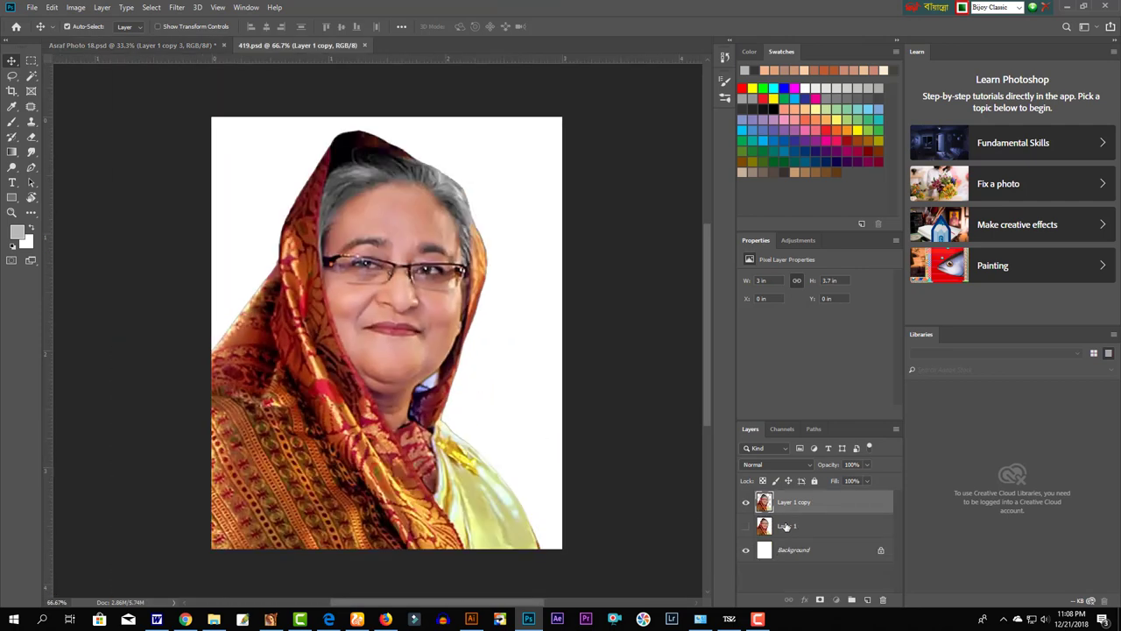
- Delete the hidden Layer 1 and the white Background layer
left_click(786, 526)
key("Delete")
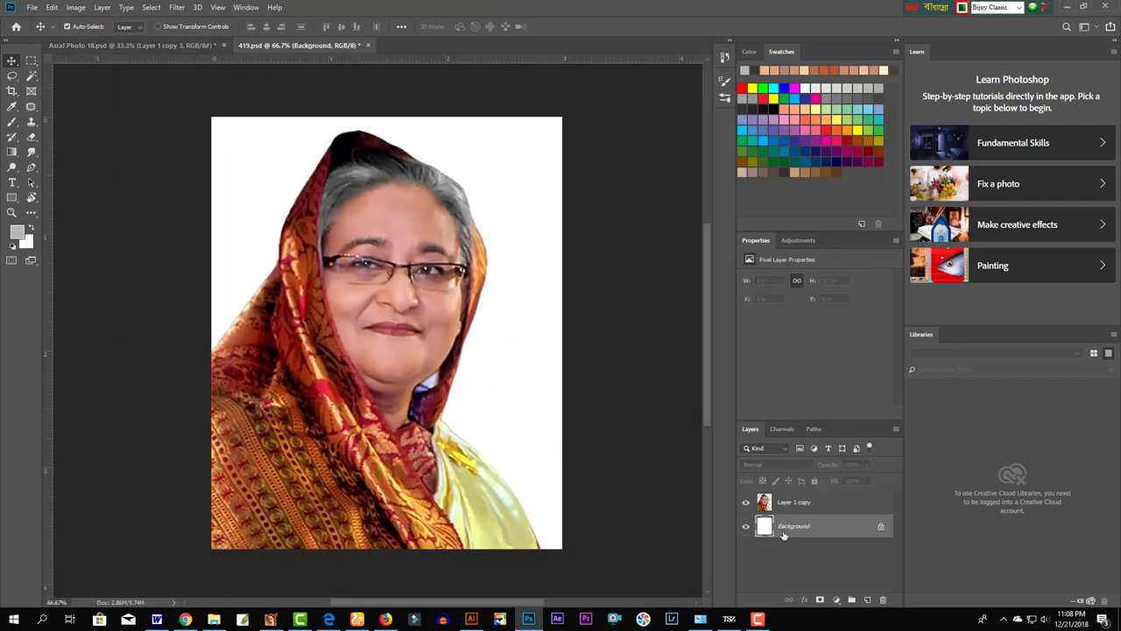
key("Delete")
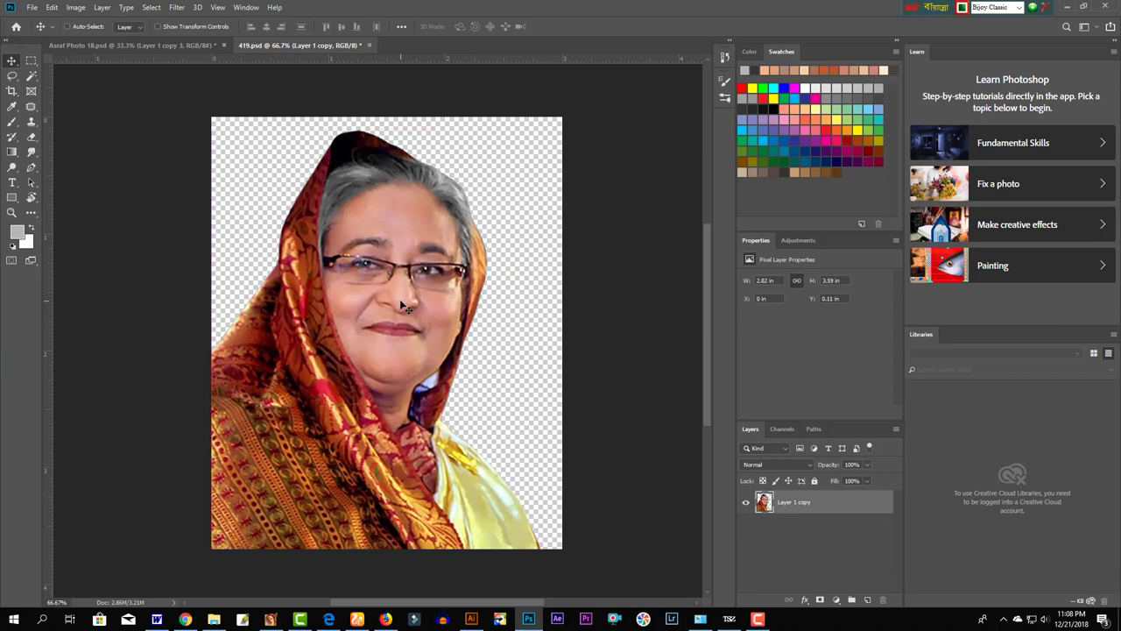
- Lasso around the face and hair, feather it 30 px, and reapply the last filter
left_click(11, 77)
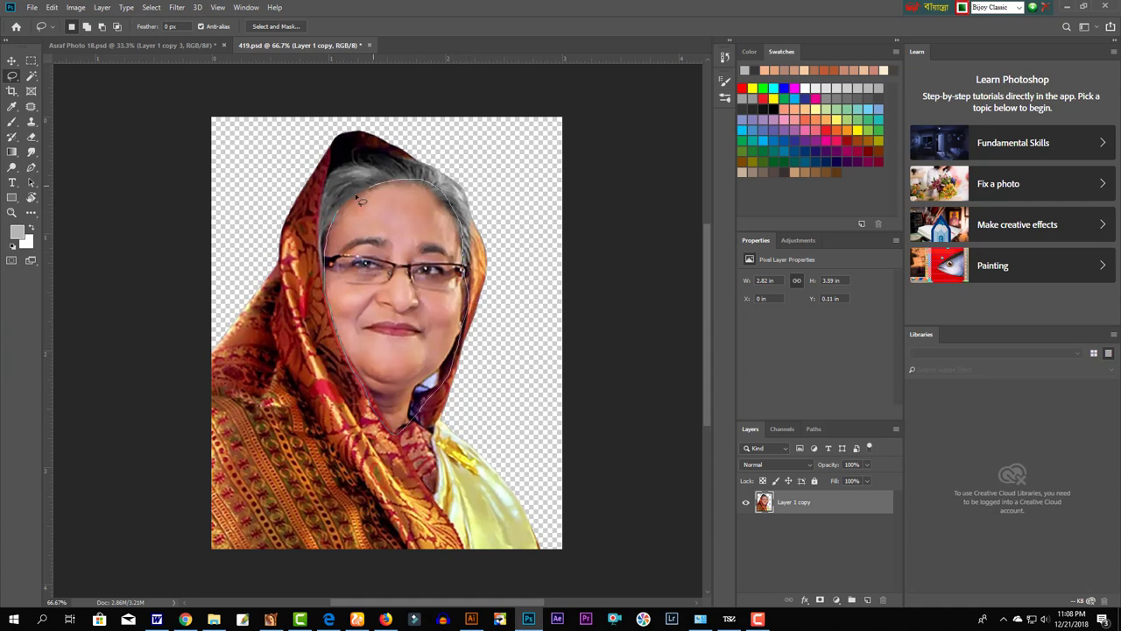
left_click_drag(360, 201, 331, 255)
key("shift+F6")
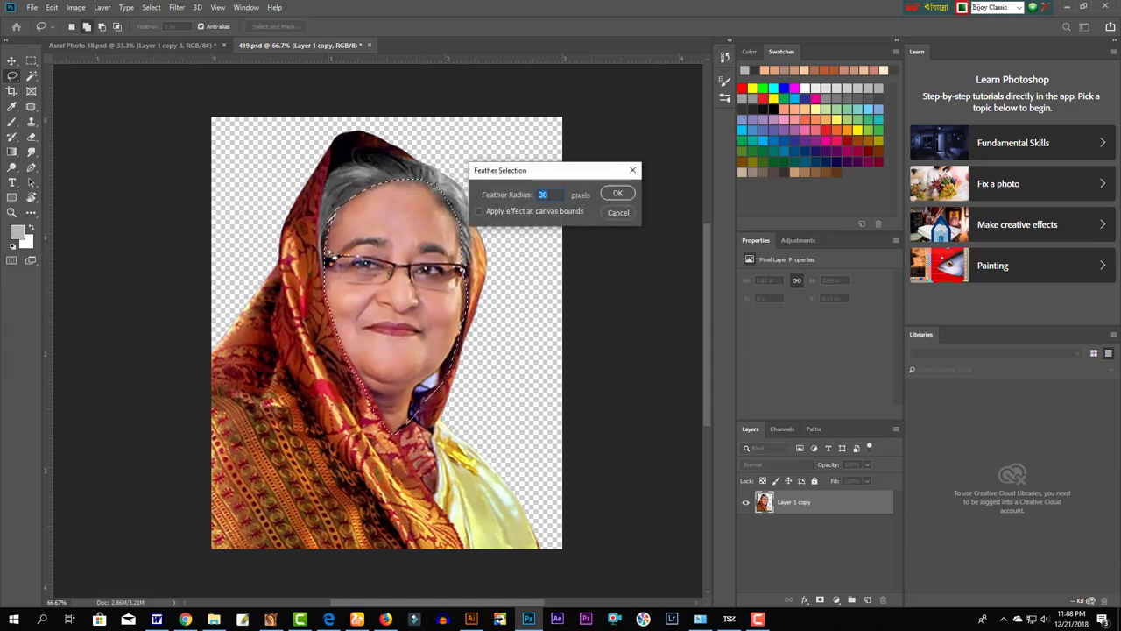
key("Return")
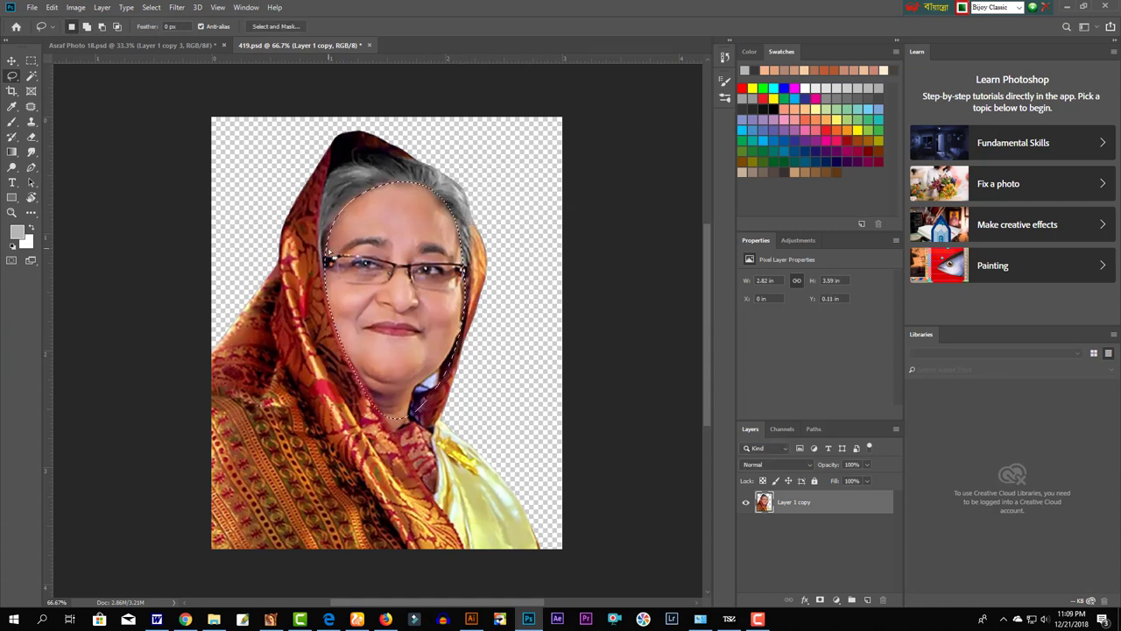
key("ctrl+f")
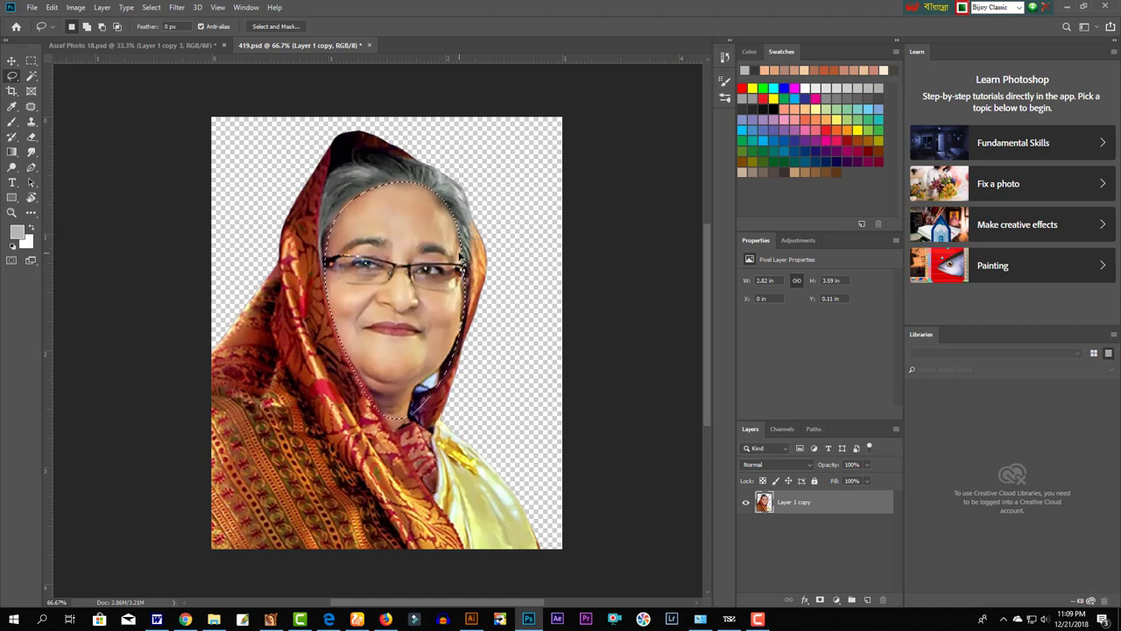
- Lighten the selected face's highlights with Levels, then clear the selection
key("ctrl+l")
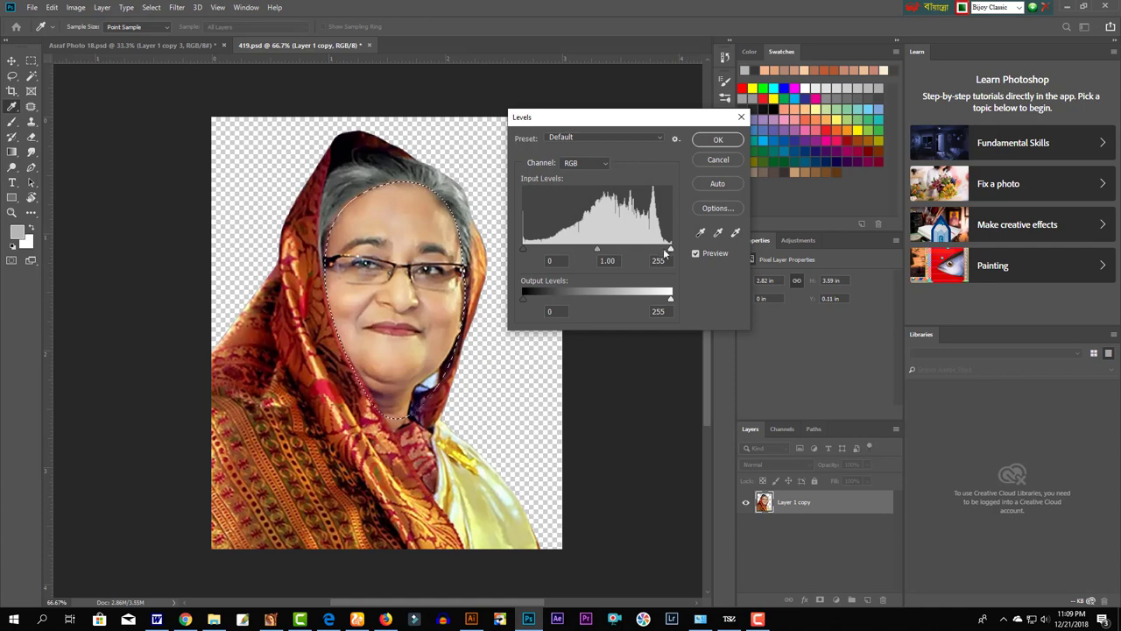
left_click_drag(672, 249, 648, 252)
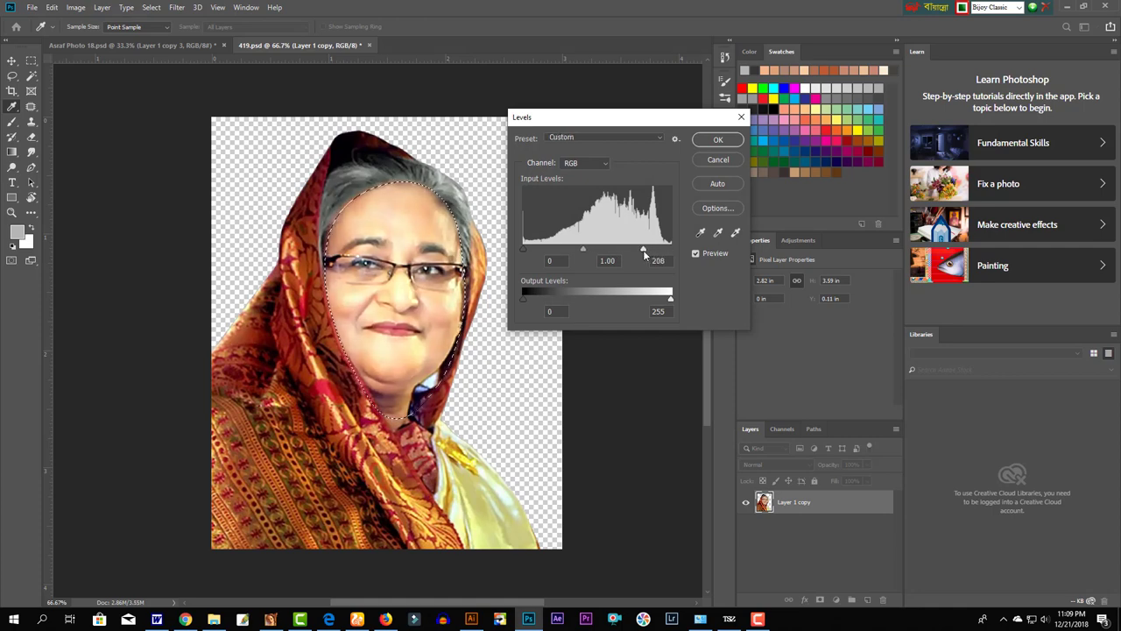
key("Return")
key("ctrl+d")
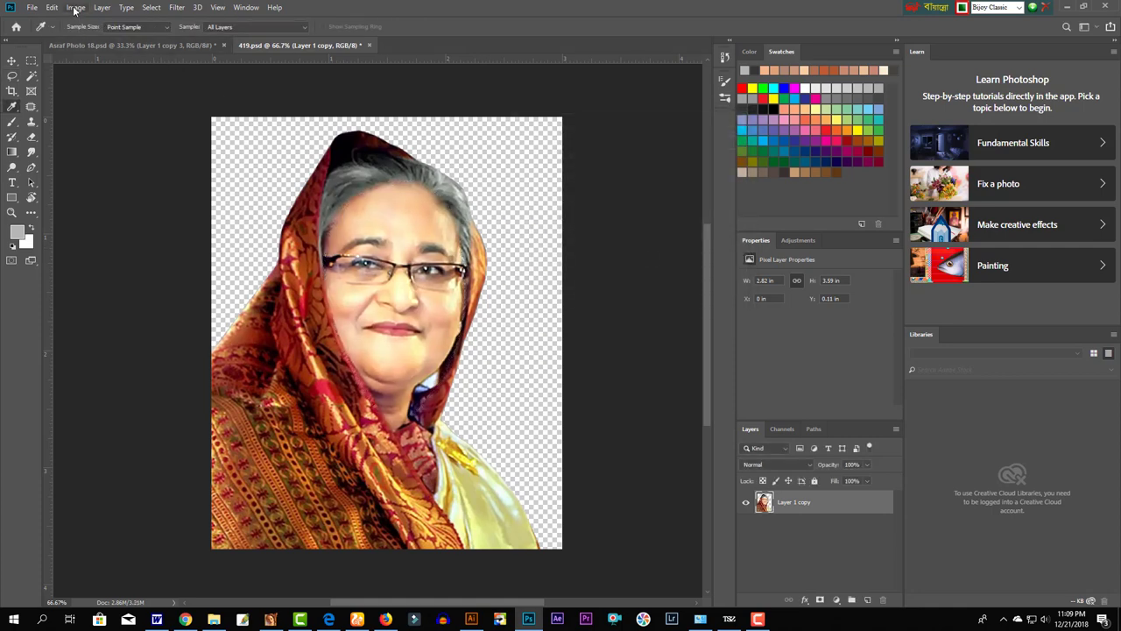
- Convert the portrait to Grayscale and boost contrast with Levels 30, 1.13, 244
left_click(76, 8)
mouse_move(123, 20)
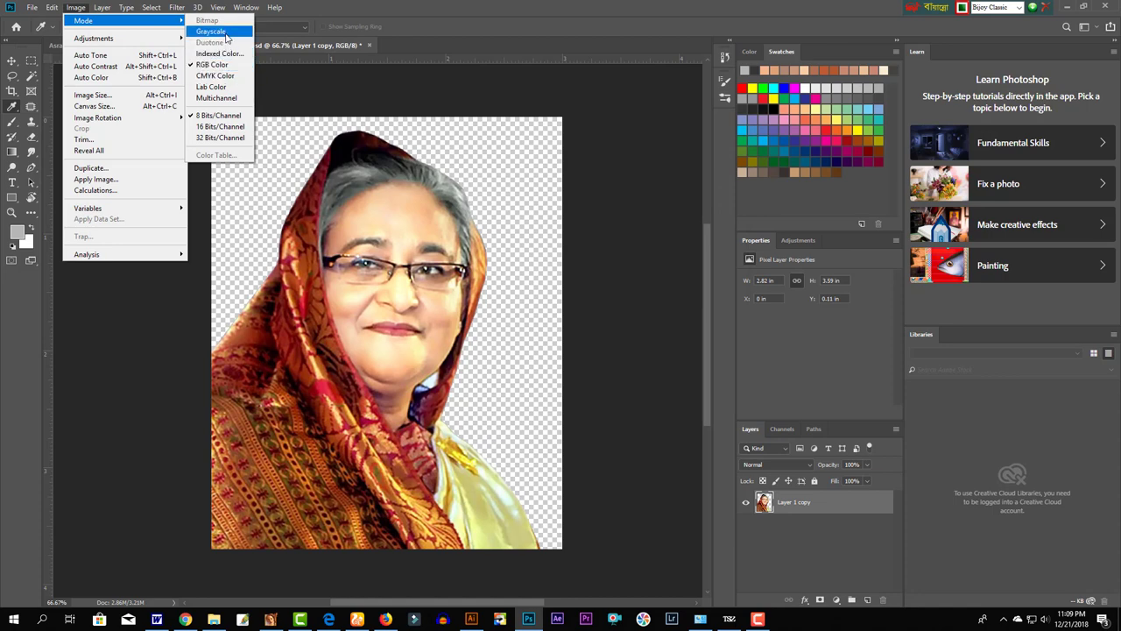
left_click(226, 33)
left_click(507, 249)
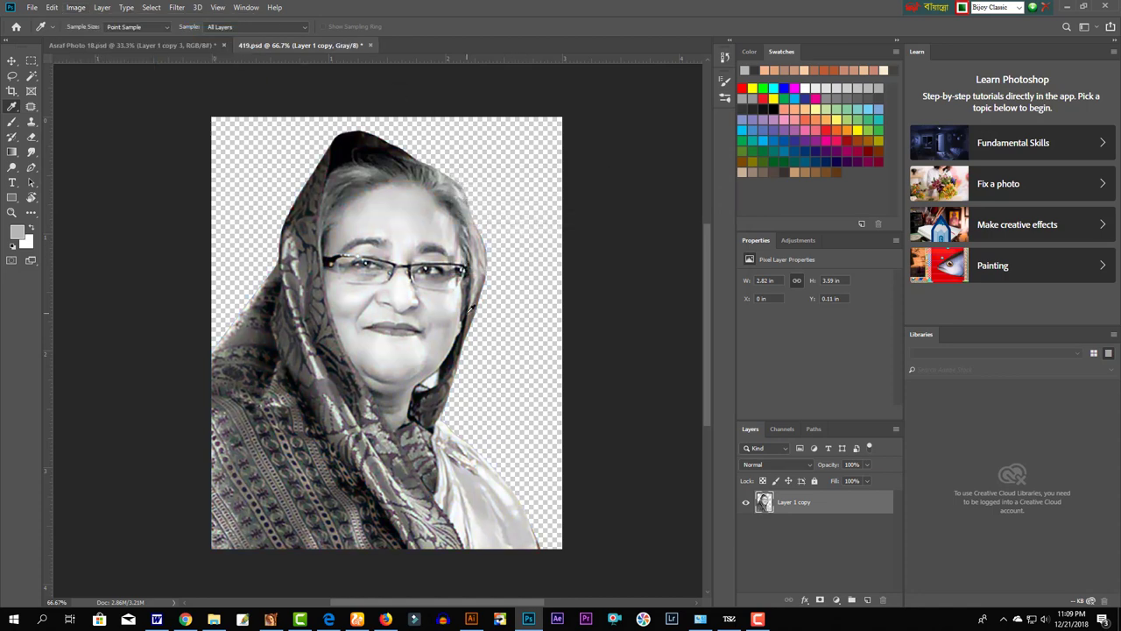
key("ctrl+l")
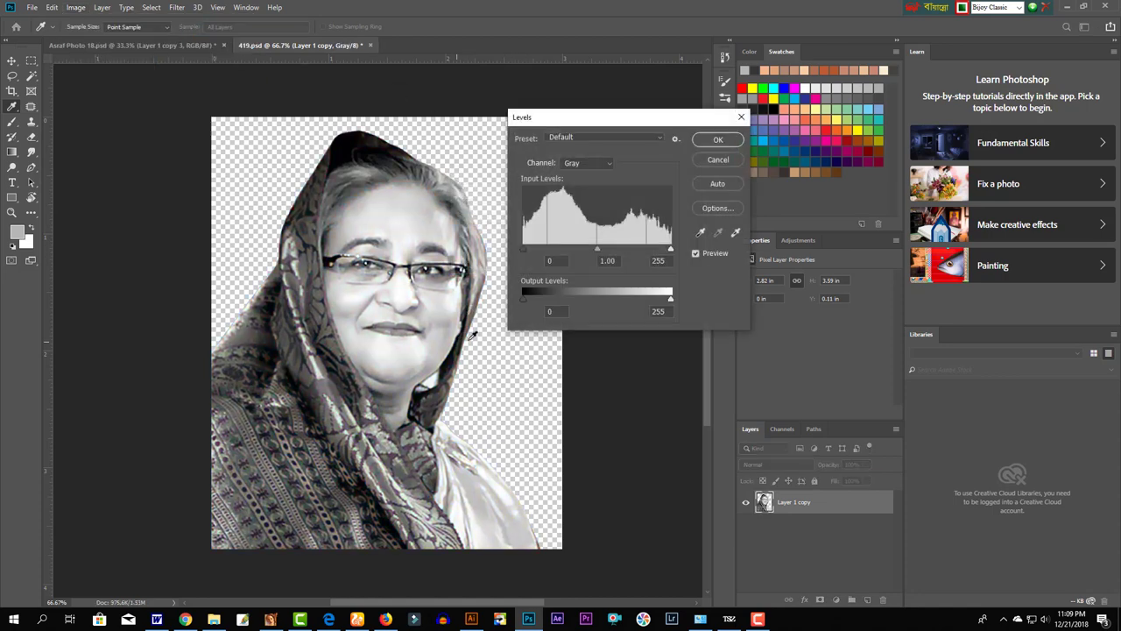
left_click_drag(525, 251, 542, 259)
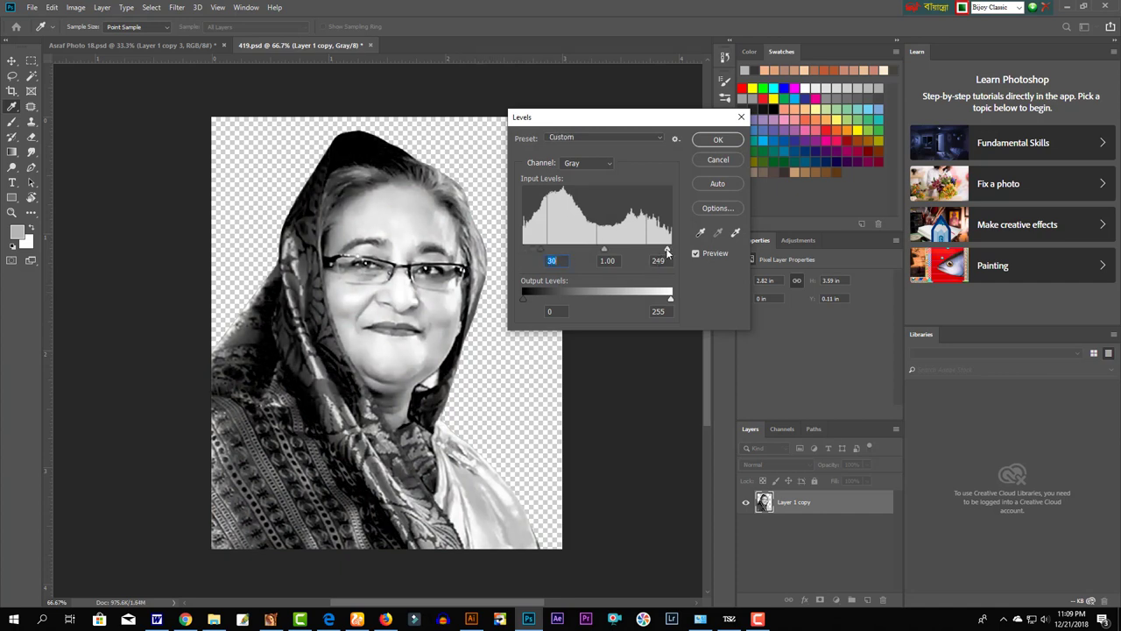
left_click_drag(602, 251, 598, 252)
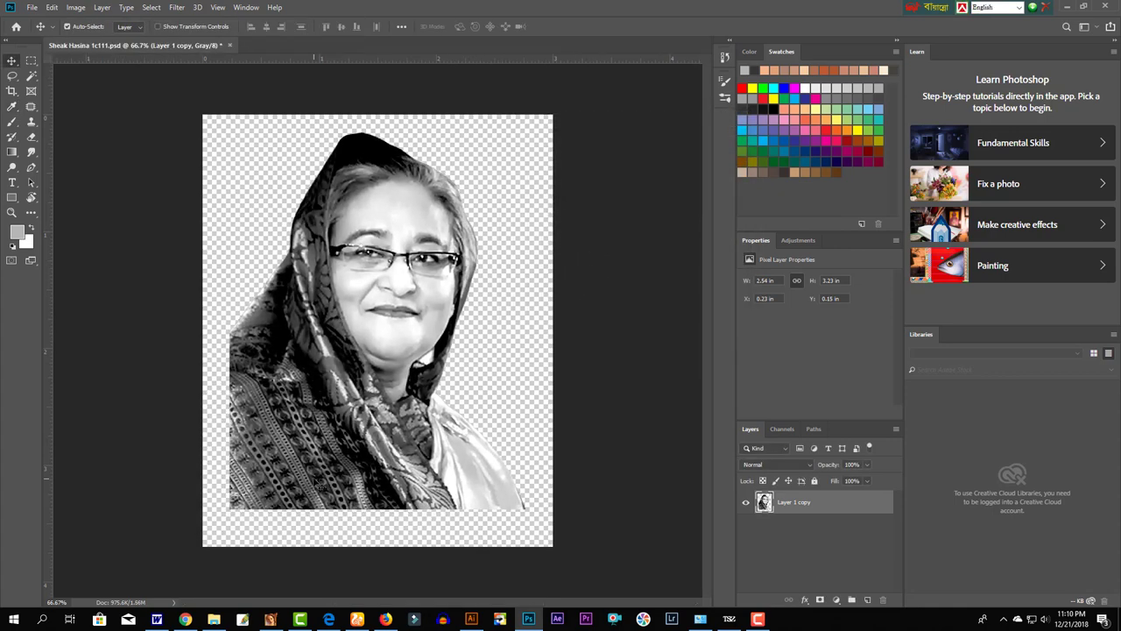
- Erase the portrait's bottom with a smaller soft eraser and clone-fill the shawl's left edge
key("e")
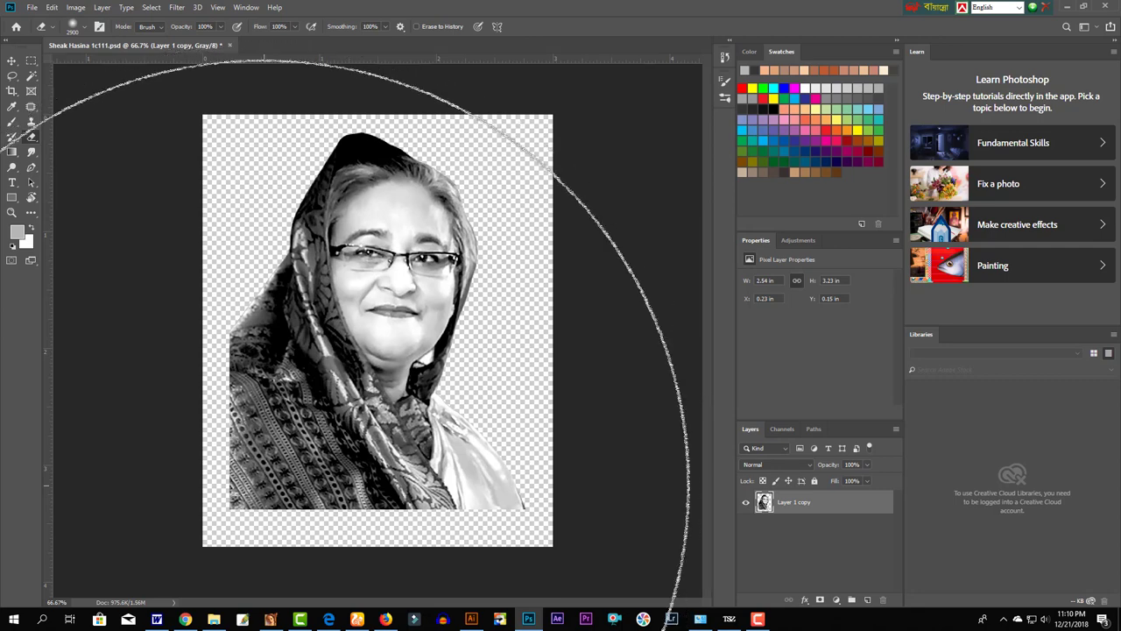
key("bracketleft")
key("bracketleft")
key("bracketleft")
key("bracketleft")
key("bracketleft")
key("bracketleft")
key("bracketleft")
key("bracketleft")
key("bracketleft")
key("bracketleft")
key("bracketleft")
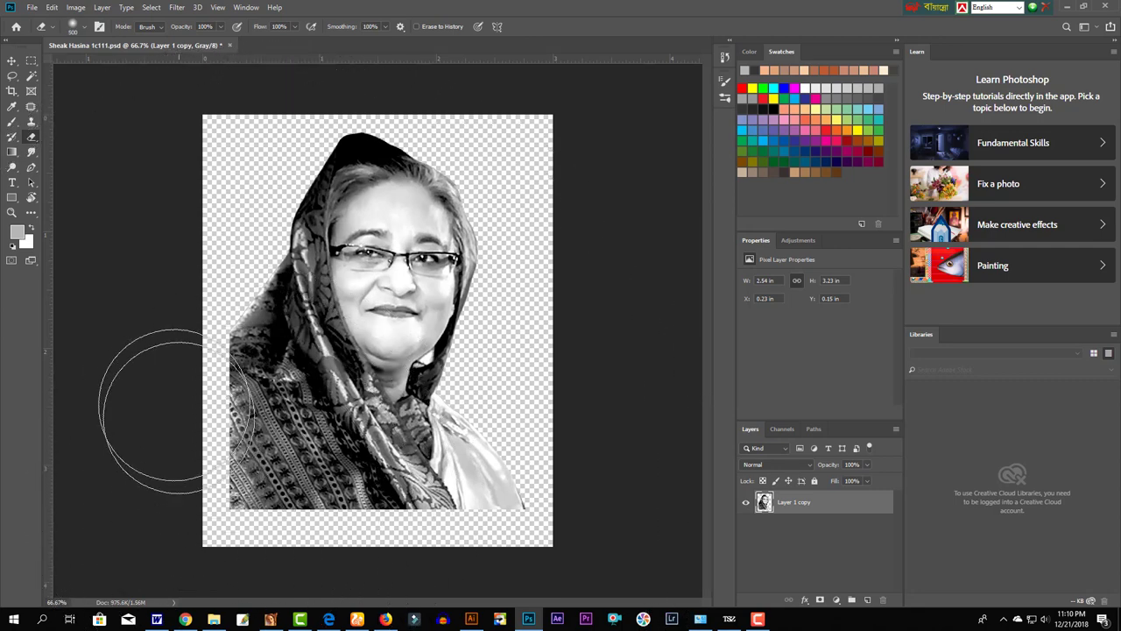
key("bracketleft")
key("bracketleft")
left_click_drag(219, 465, 569, 430)
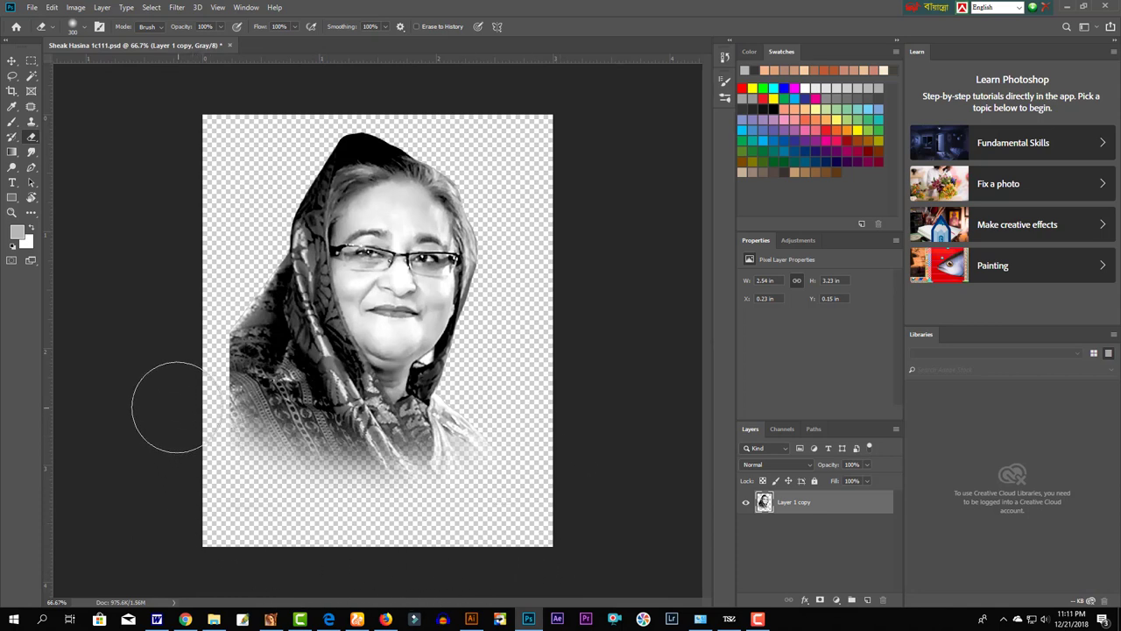
key("s")
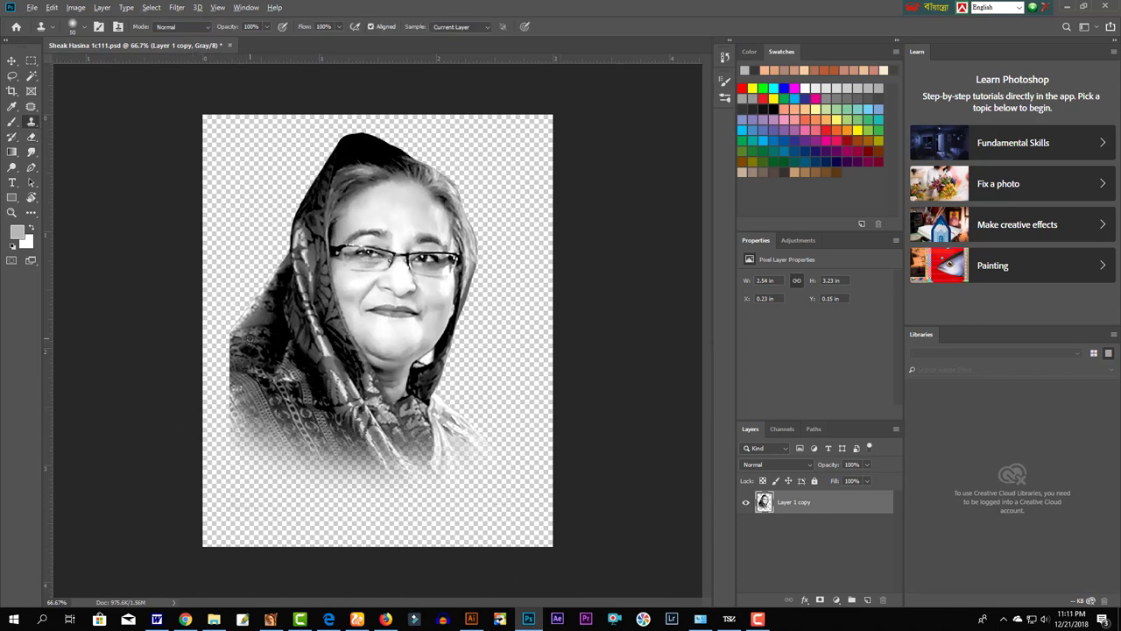
mouse_move(249, 341)
left_mouse_down()
mouse_move(242, 328)
mouse_move(223, 359)
mouse_move(219, 375)
mouse_move(225, 366)
mouse_move(241, 387)
mouse_move(219, 407)
mouse_move(228, 415)
mouse_move(233, 390)
left_mouse_up()
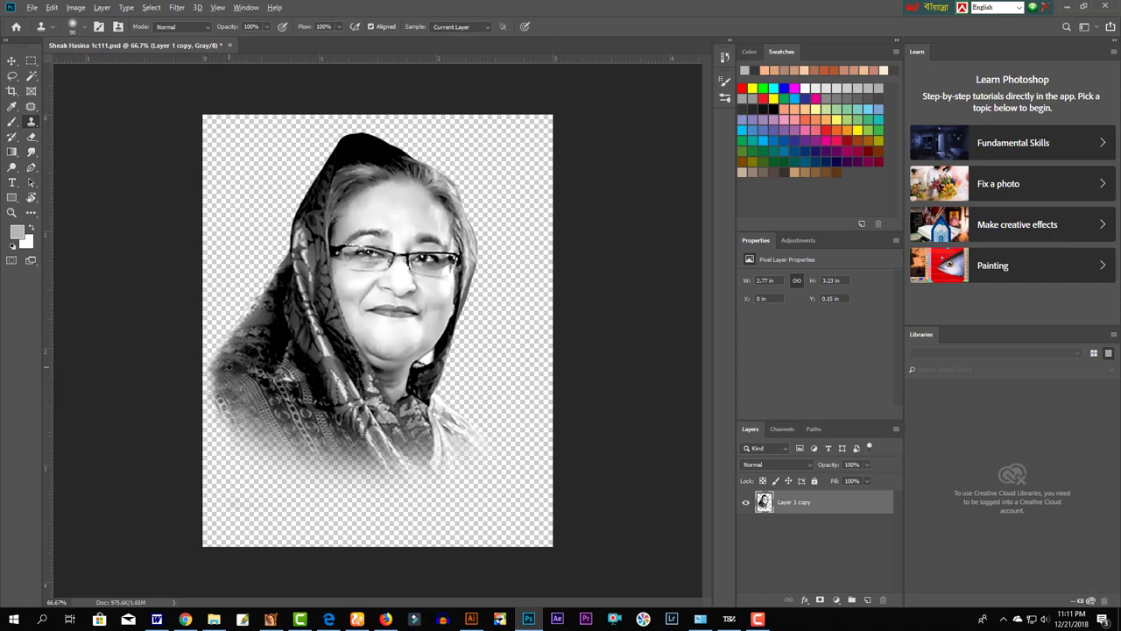
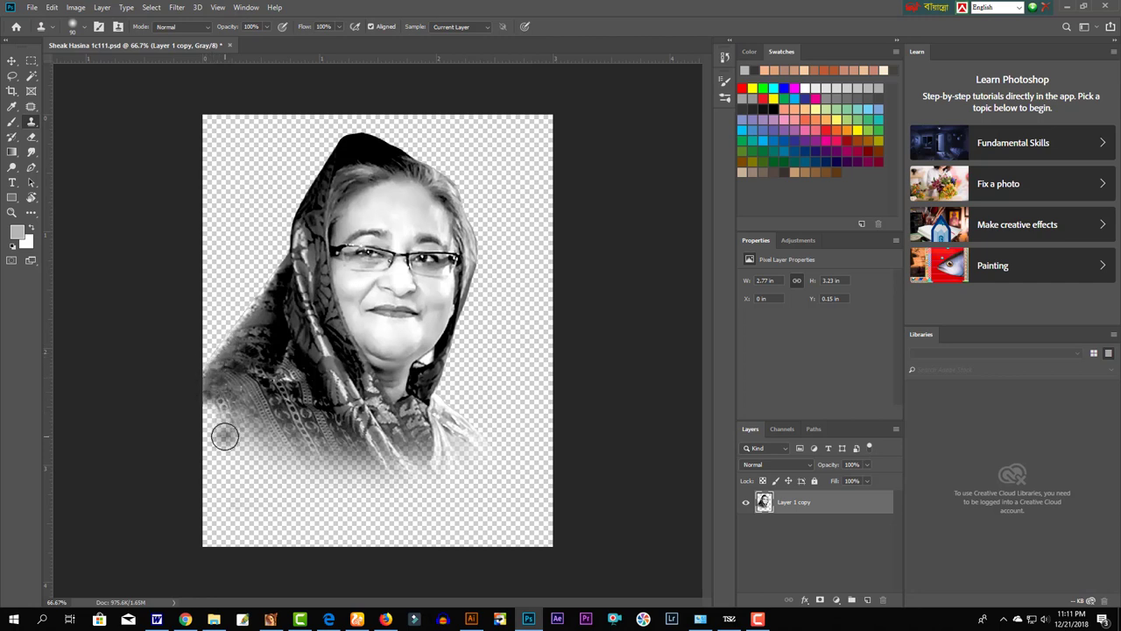
- Erase the portrait shawl's lower-left edge with a 175 eraser and shift the layer slightly right and down
key("e")
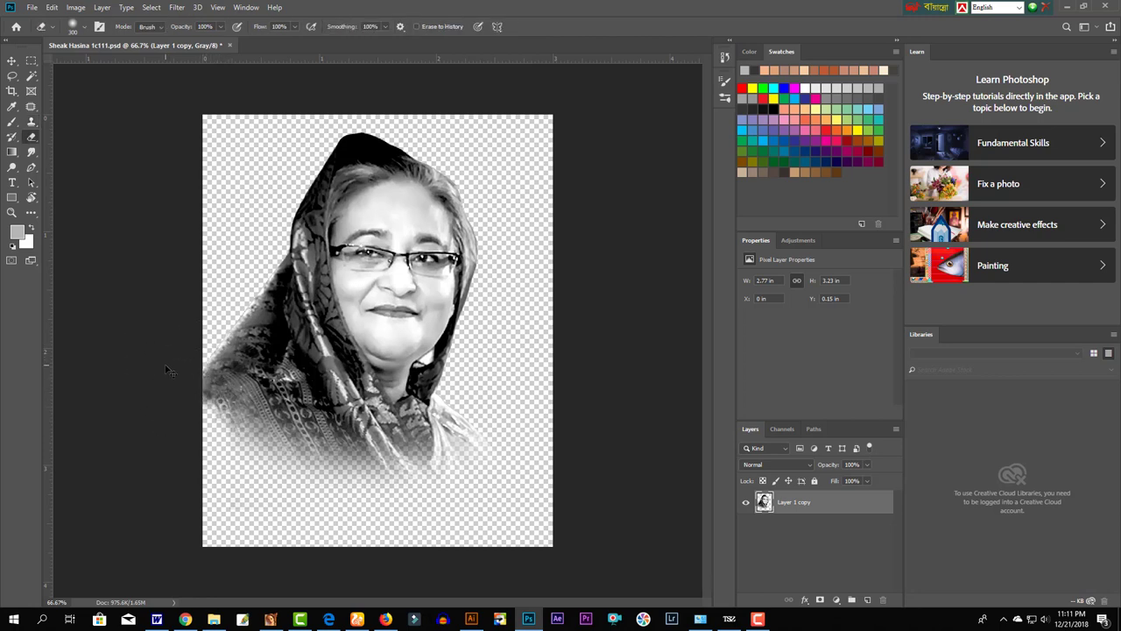
key("bracketleft")
key("bracketleft")
key("bracketleft")
mouse_move(177, 363)
left_mouse_down()
mouse_move(175, 343)
mouse_move(280, 447)
mouse_move(476, 462)
mouse_move(550, 437)
left_mouse_up()
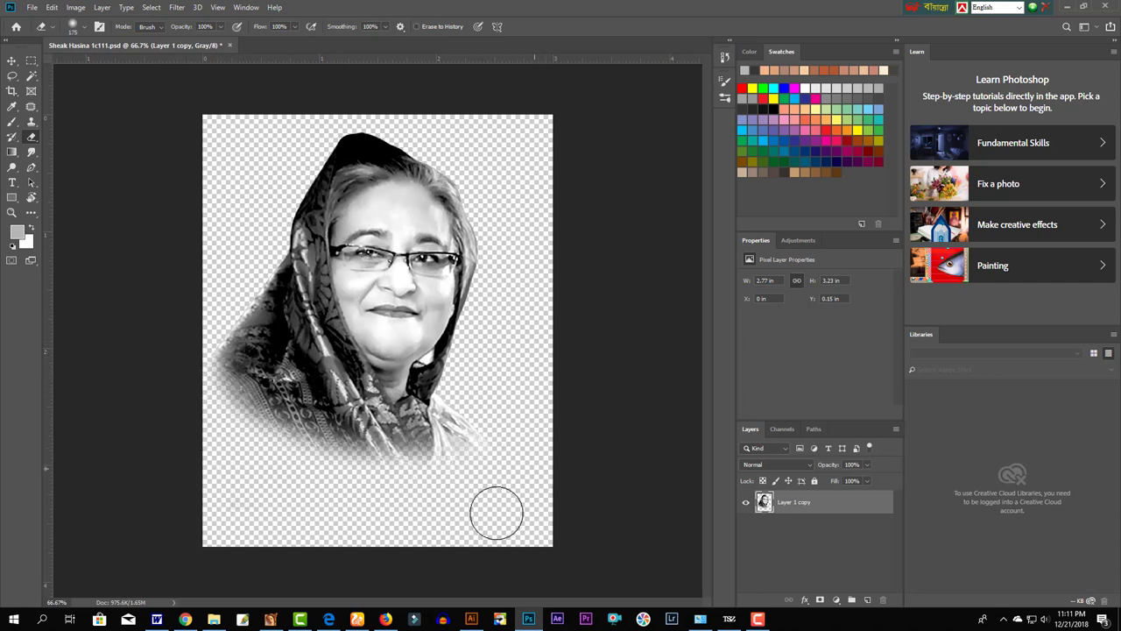
key("v")
left_click_drag(343, 410, 382, 436)
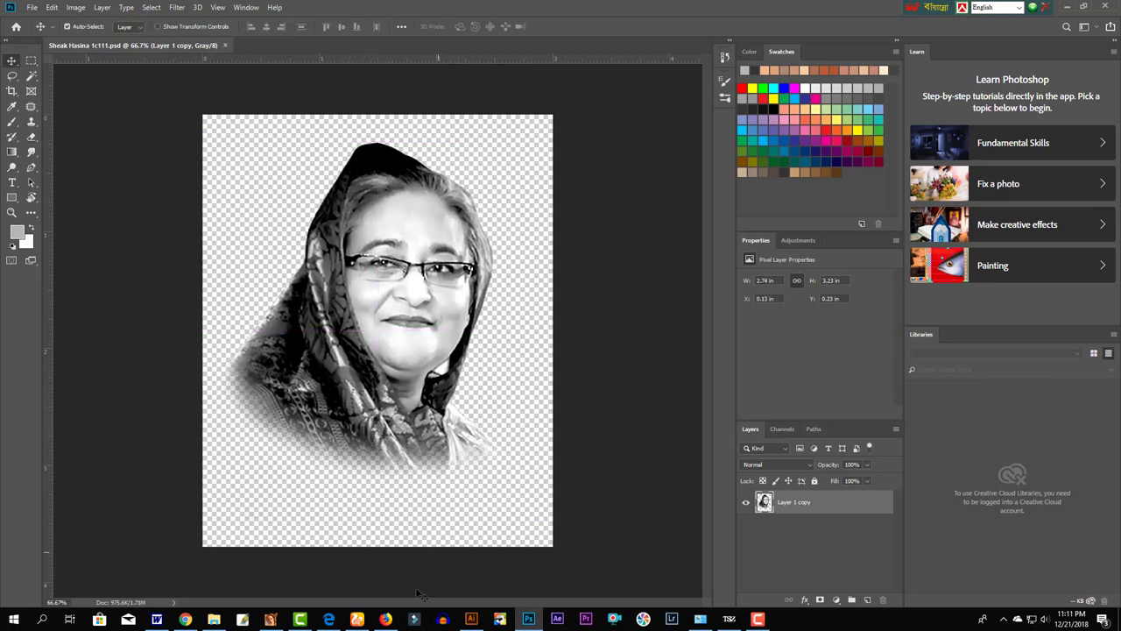
- Replace the placed portrait in Illustrator with the updated faded PSD
left_click(472, 619)
left_click(32, 9)
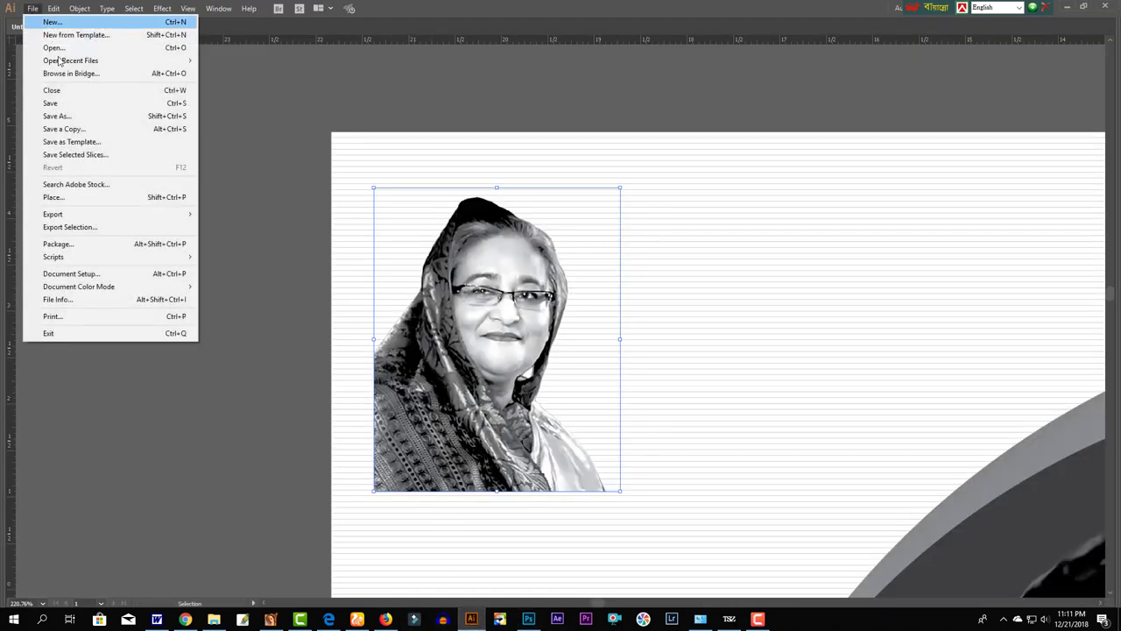
left_click(94, 197)
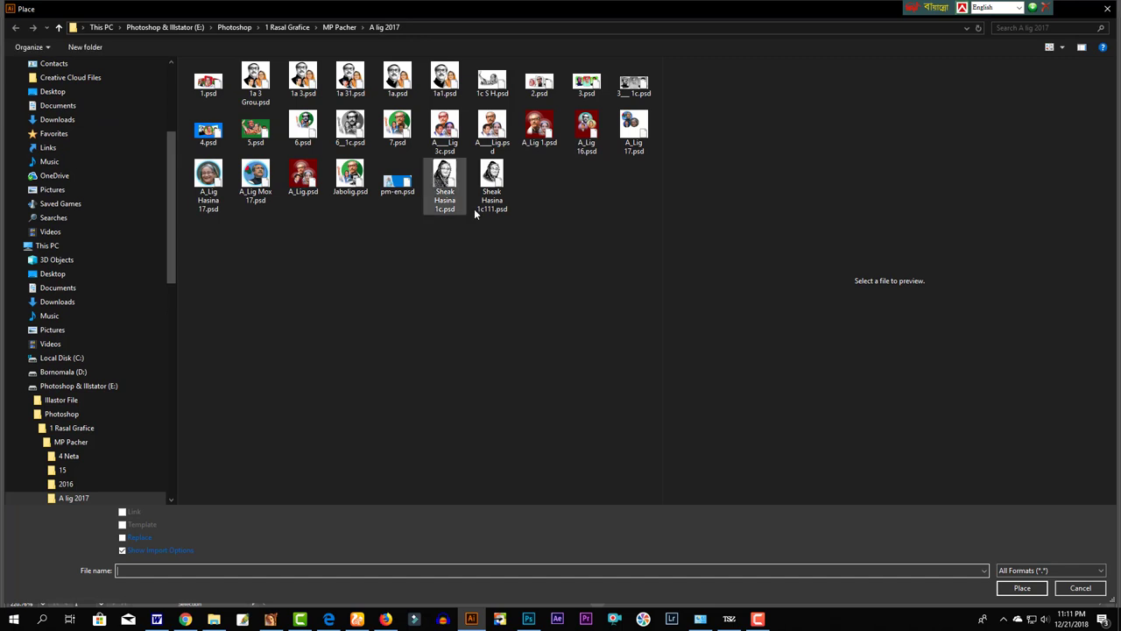
left_click(491, 191)
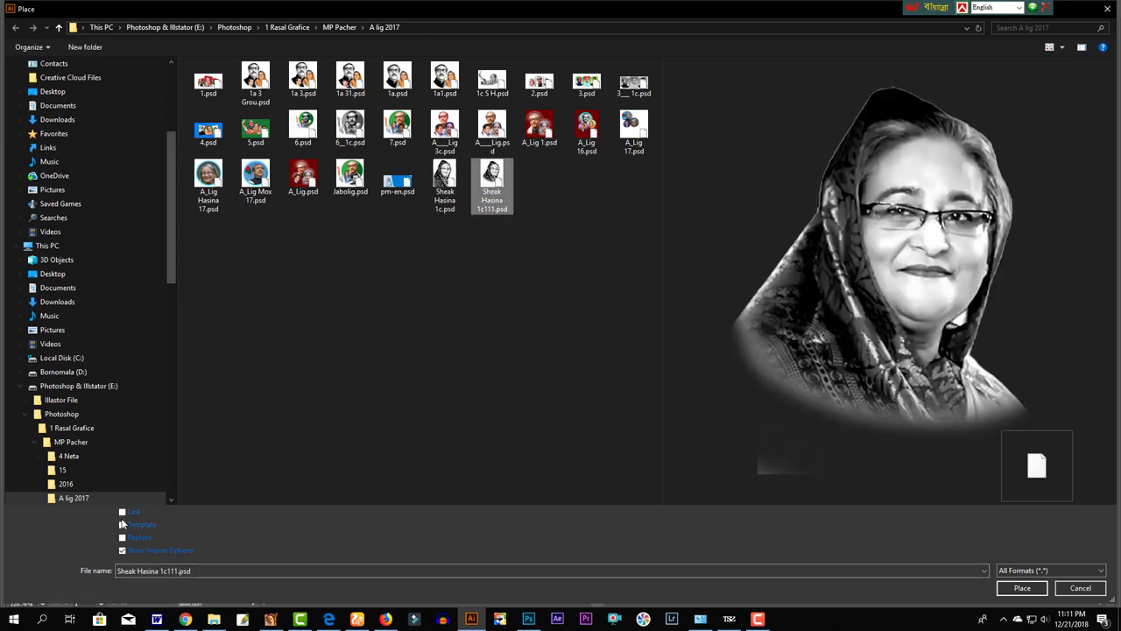
left_click(122, 537)
left_click(1022, 588)
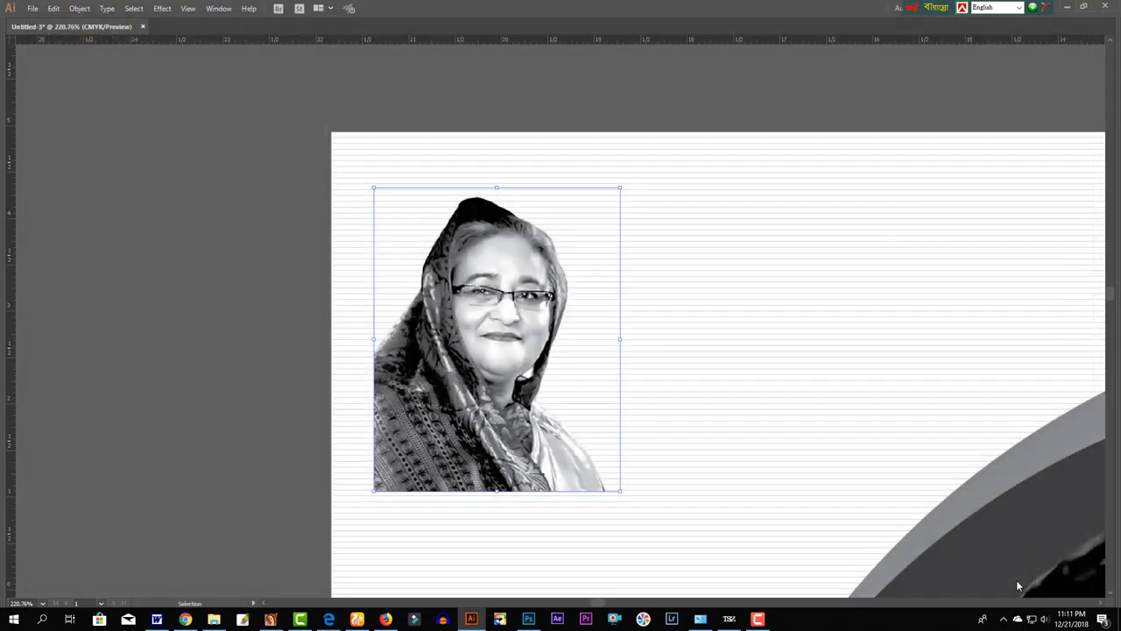
left_click(576, 475)
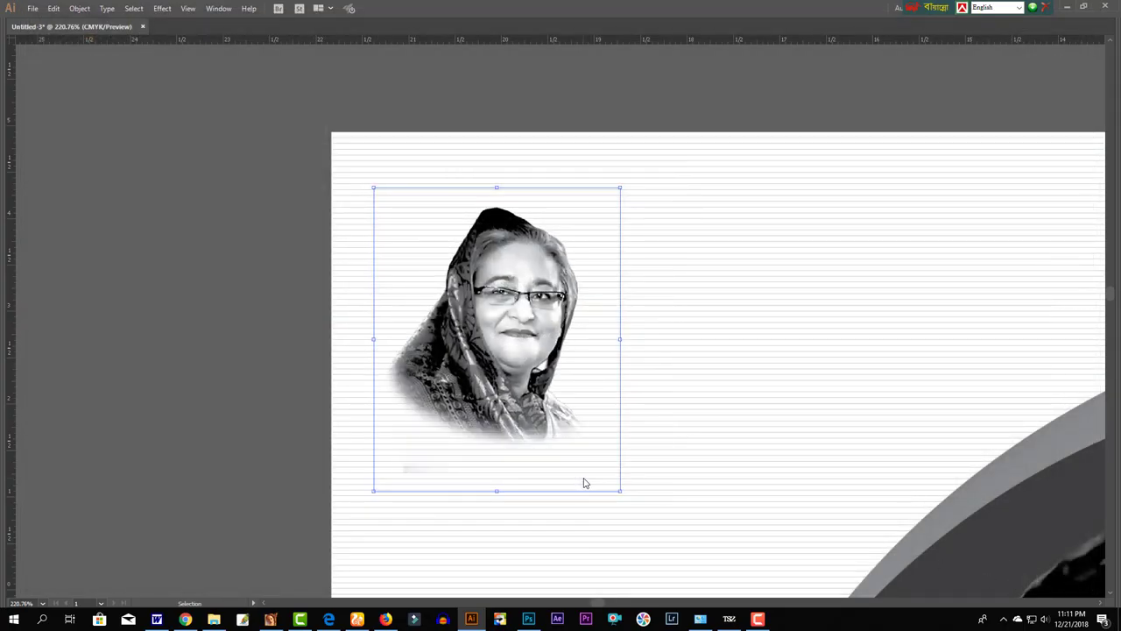
- Enlarge the new portrait to fill its frame and shift it slightly up and left
left_click(314, 457)
left_click(524, 401)
key("ctrl+minus")
left_click_drag(651, 400, 685, 447)
left_click_drag(578, 341, 553, 336)
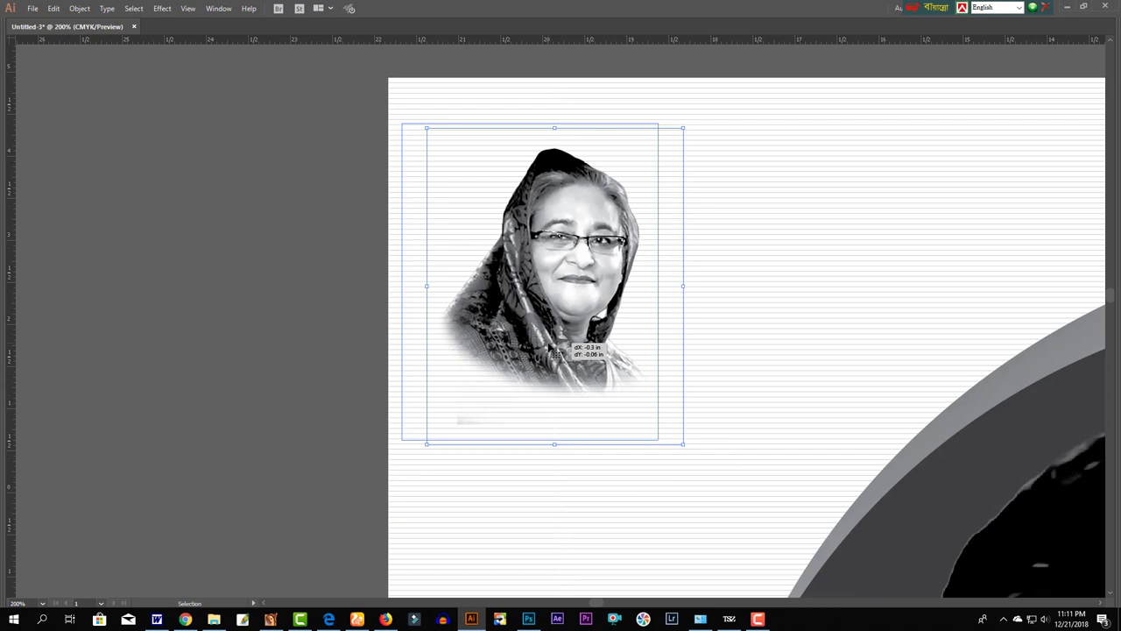
left_click(633, 330, "ctrl+alt")
- Resize and position the small leader portrait in the artboard's top-left corner
left_click(548, 333, "ctrl+alt")
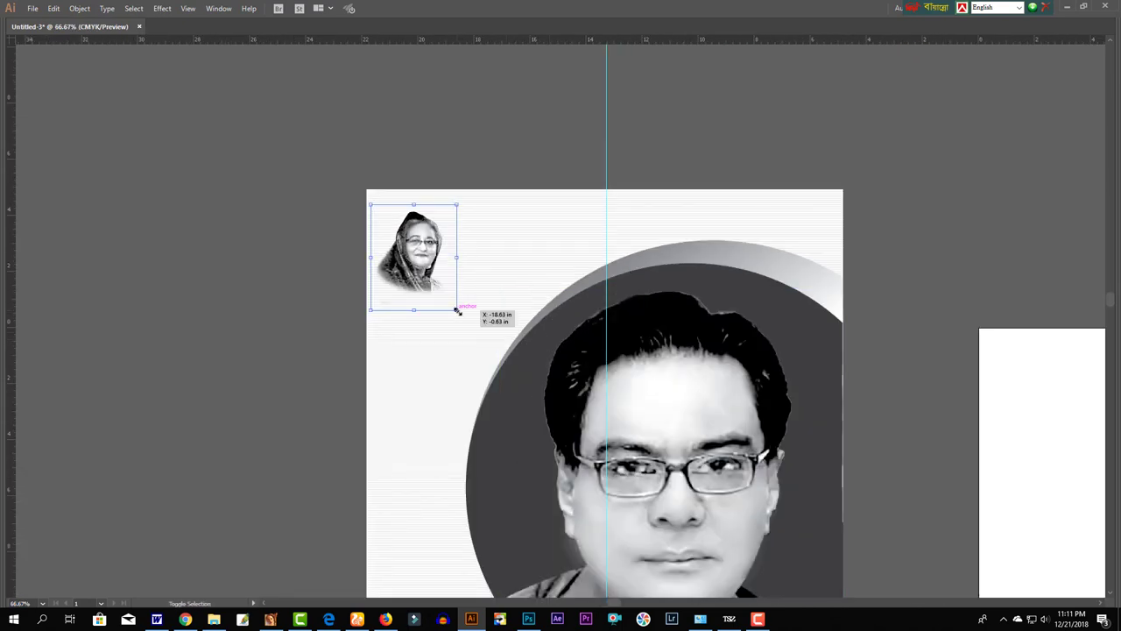
left_click_drag(457, 310, 491, 351)
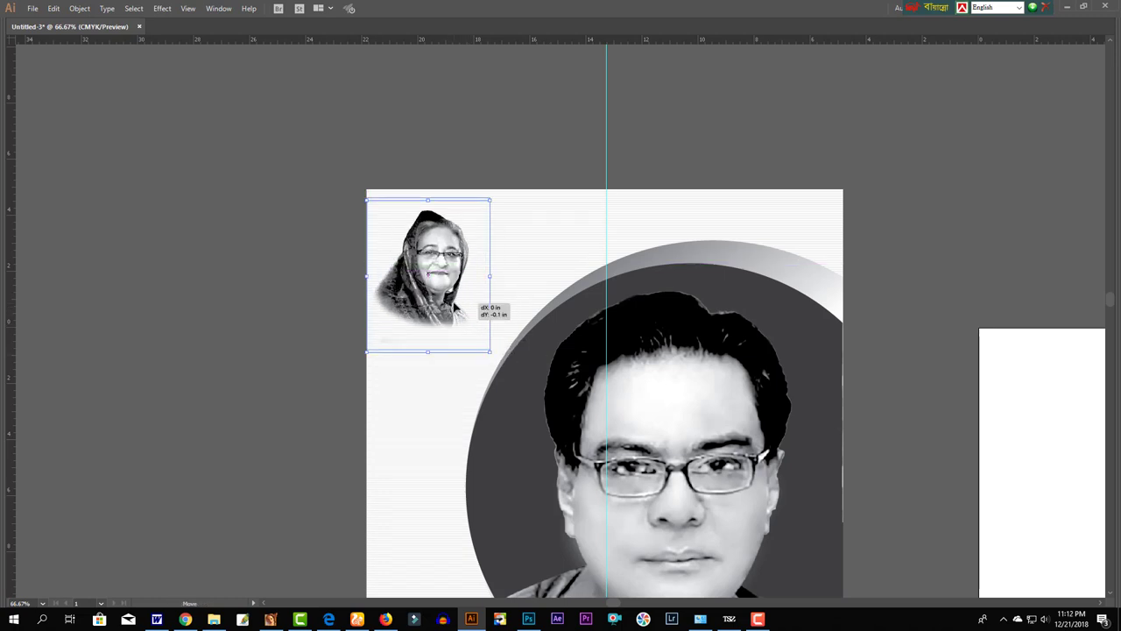
left_click_drag(473, 302, 473, 299)
key("a")
left_click_drag(487, 347, 483, 341)
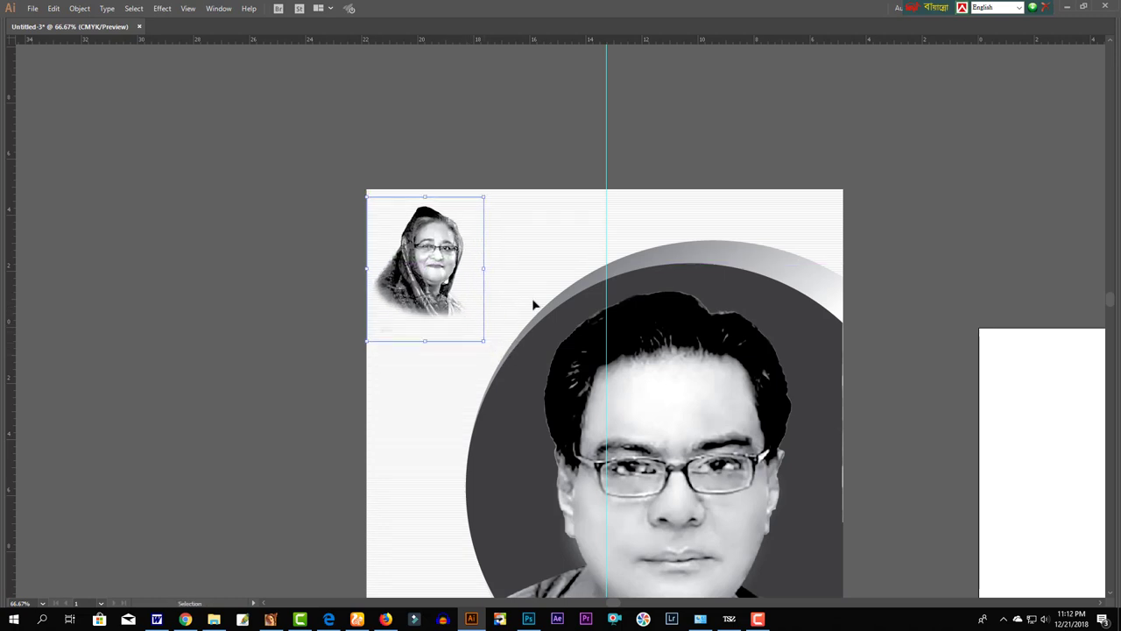
scroll(523, 253, "down", 1)
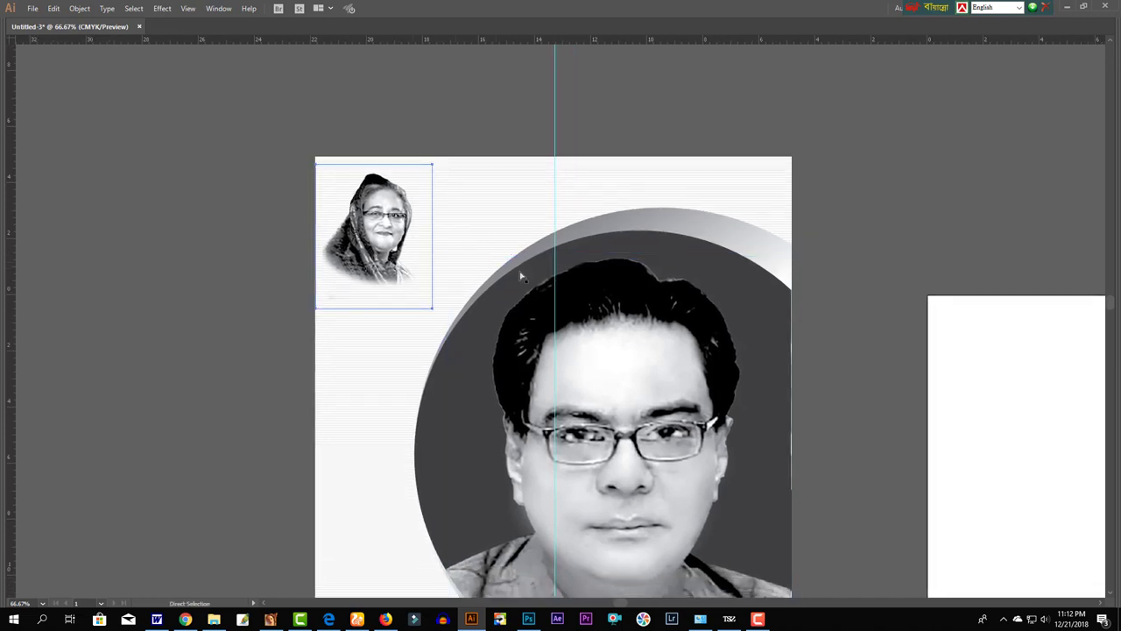
- Nudge the circle-masked candidate photo group slightly lower
left_click(688, 417)
scroll(651, 338, "down", 1)
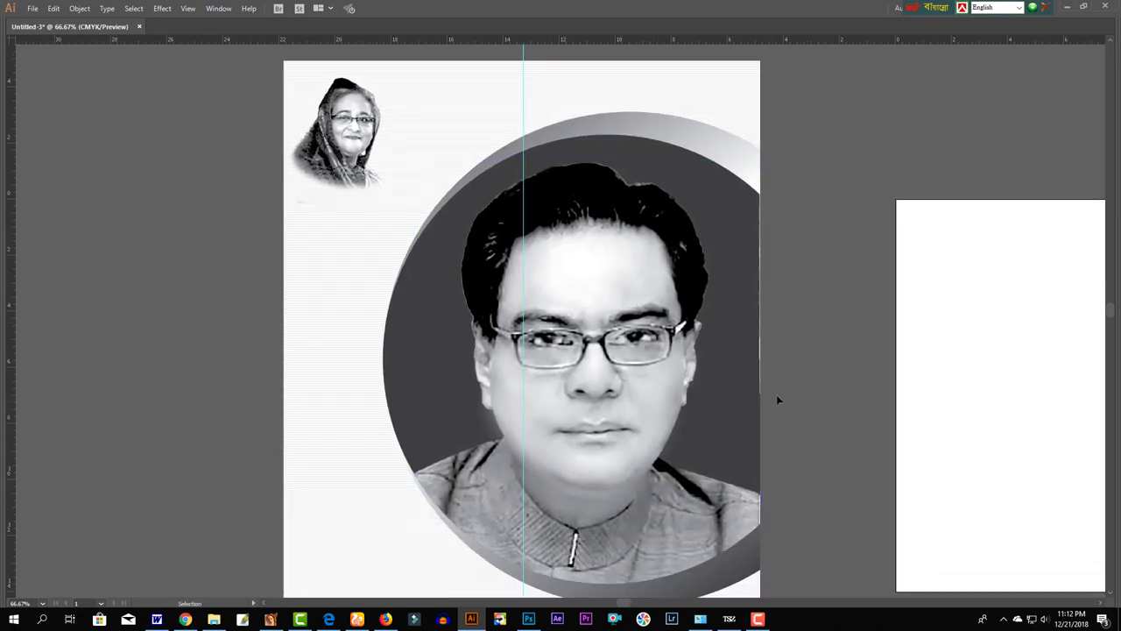
key("v")
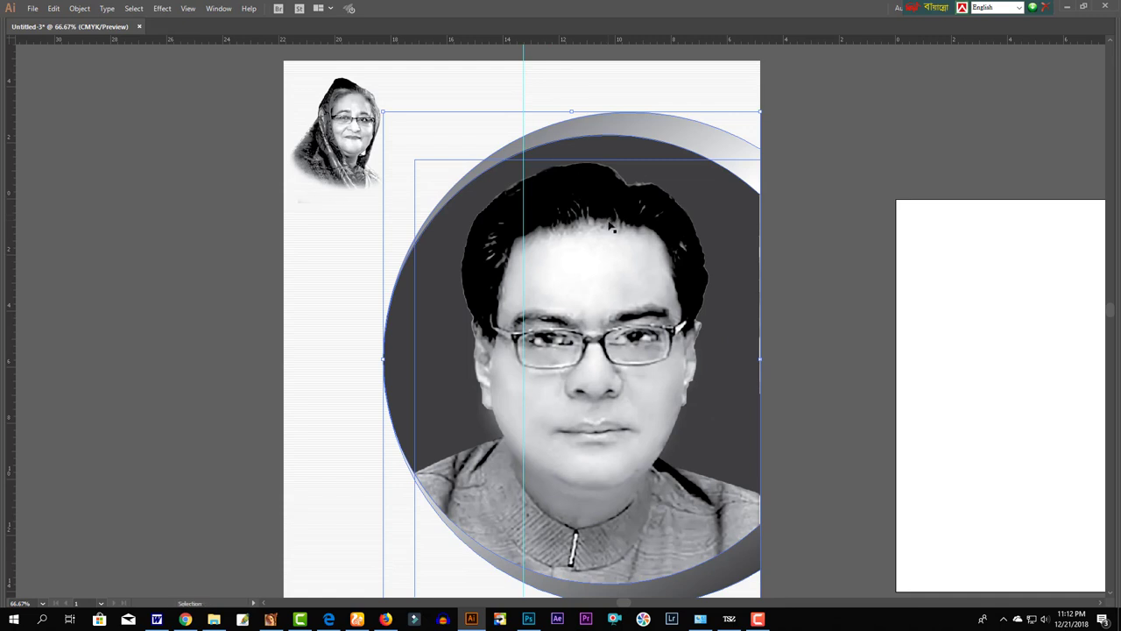
left_click_drag(619, 243, 636, 261)
key("ctrl+z")
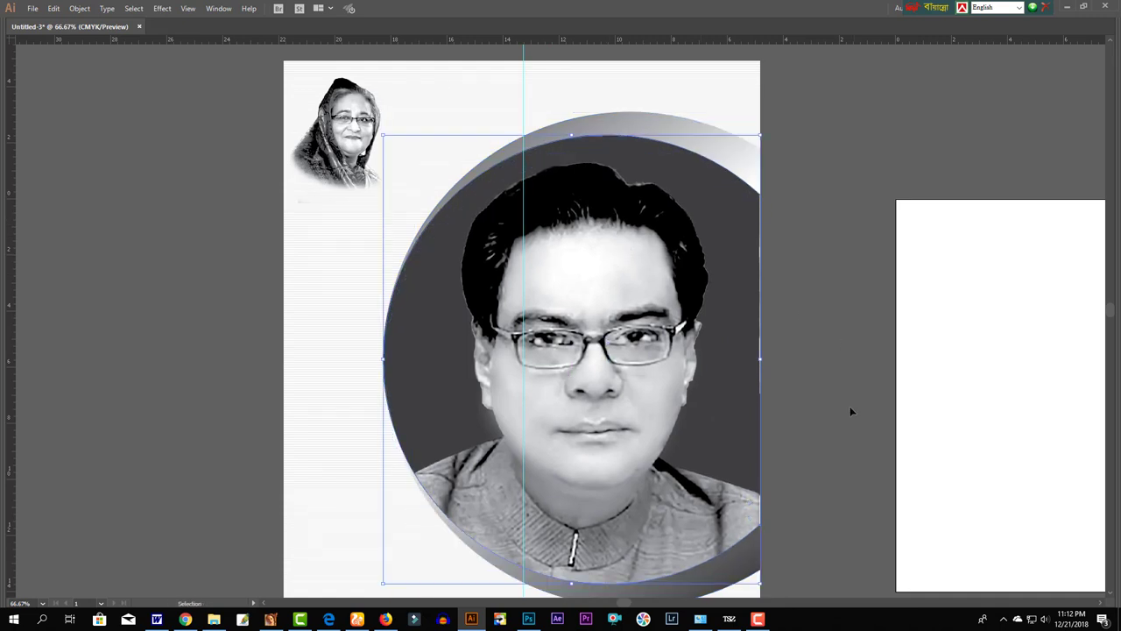
left_click_drag(586, 188, 587, 218)
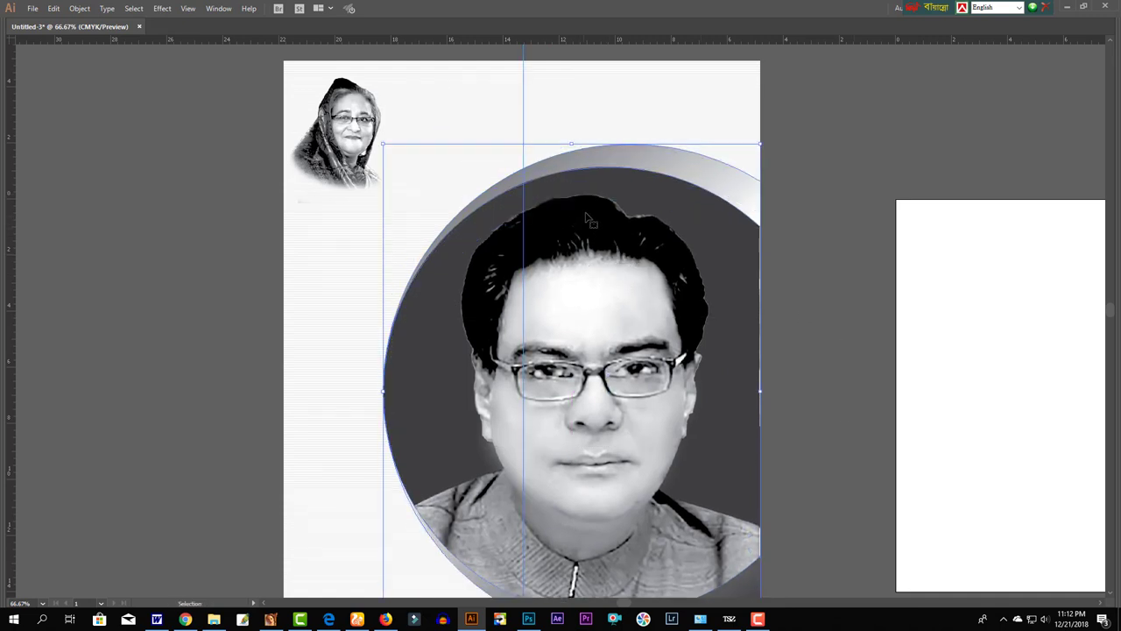
key("ctrl+z")
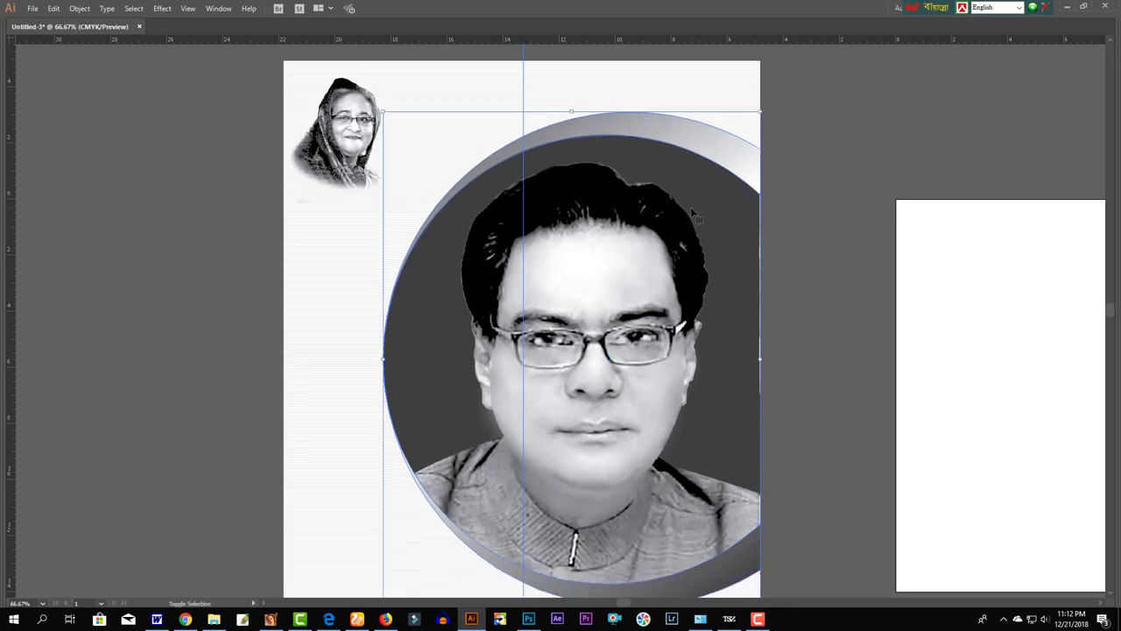
key("shift+Down")
key("shift+Down")
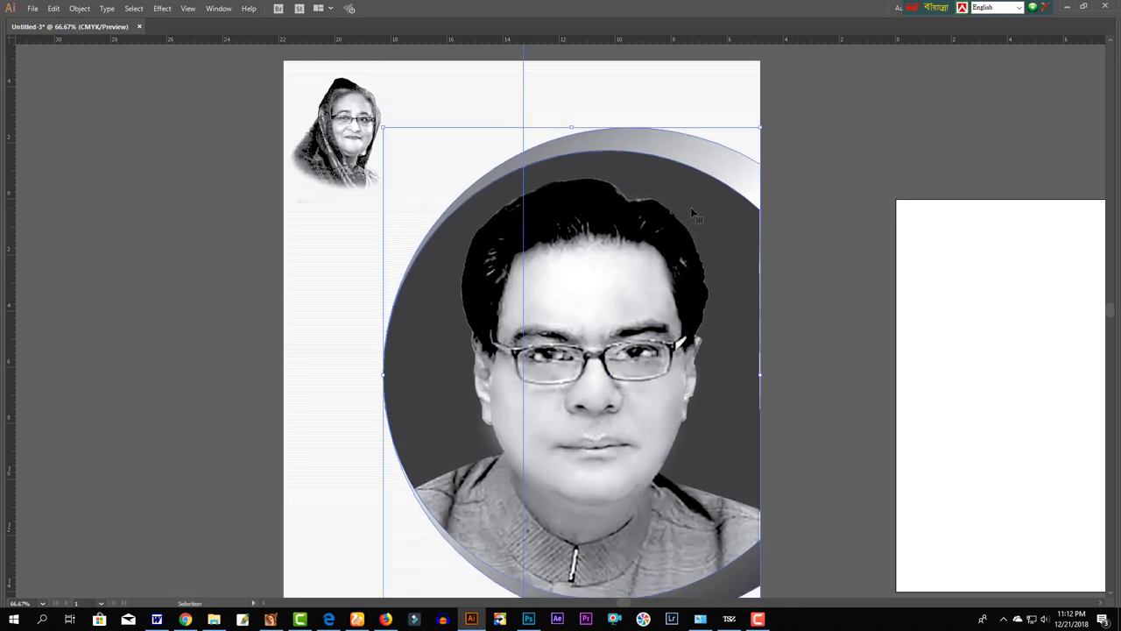
scroll(578, 263, "up", 3)
left_click(228, 123)
- Start a centred text object above the artboard in SutonnyMJ Bold at 24 pt
key("Tab")
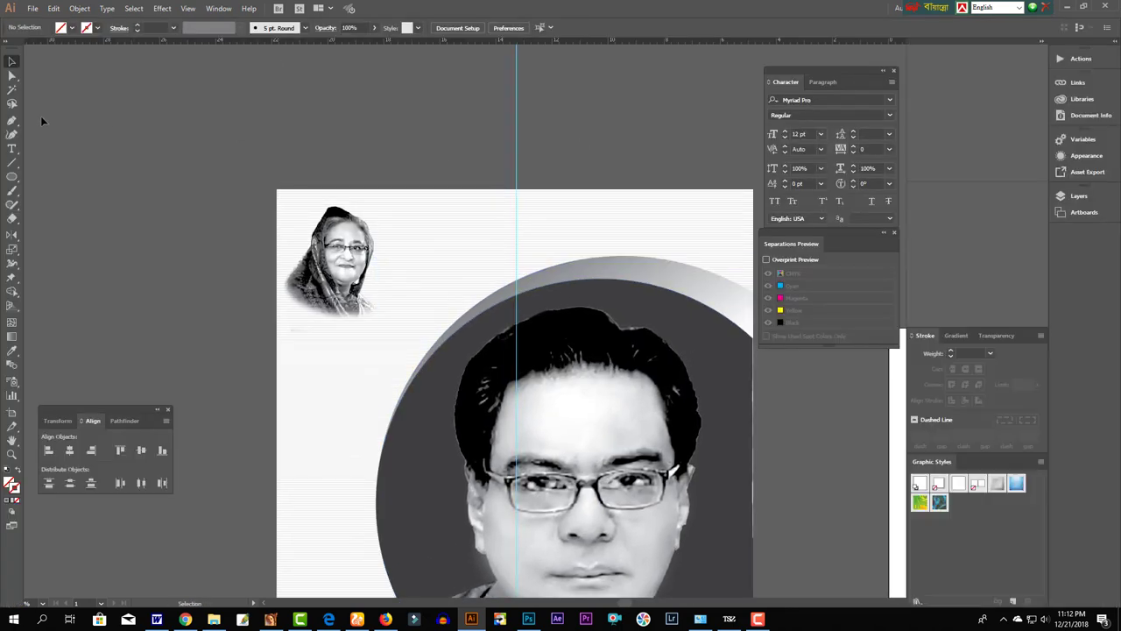
left_click(12, 151)
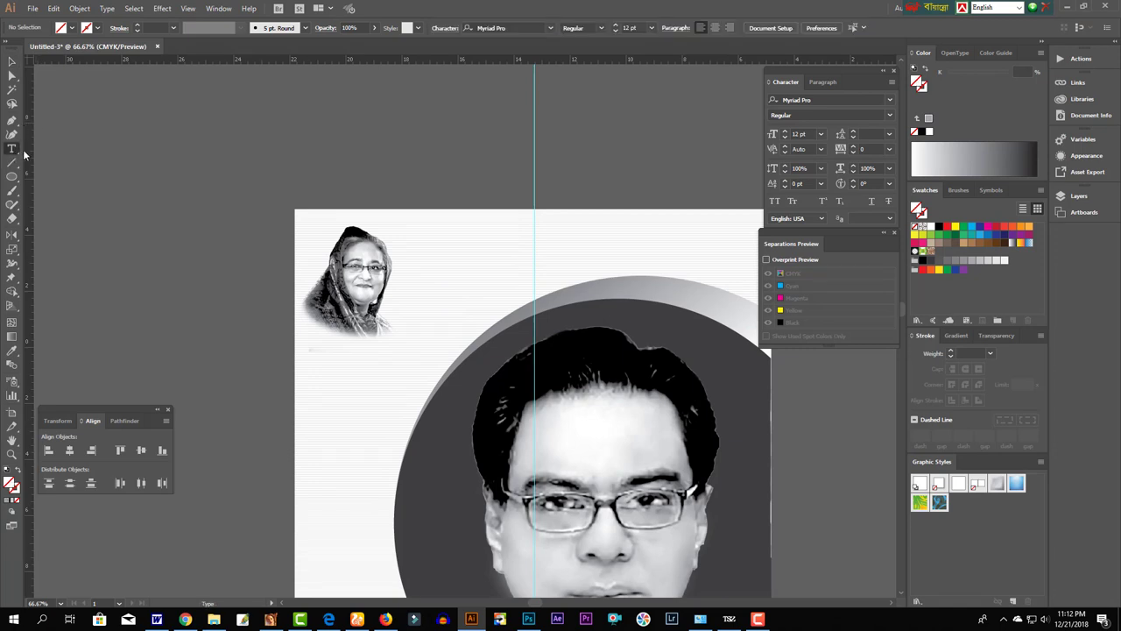
left_click(578, 190)
left_click_drag(471, 307, 512, 209)
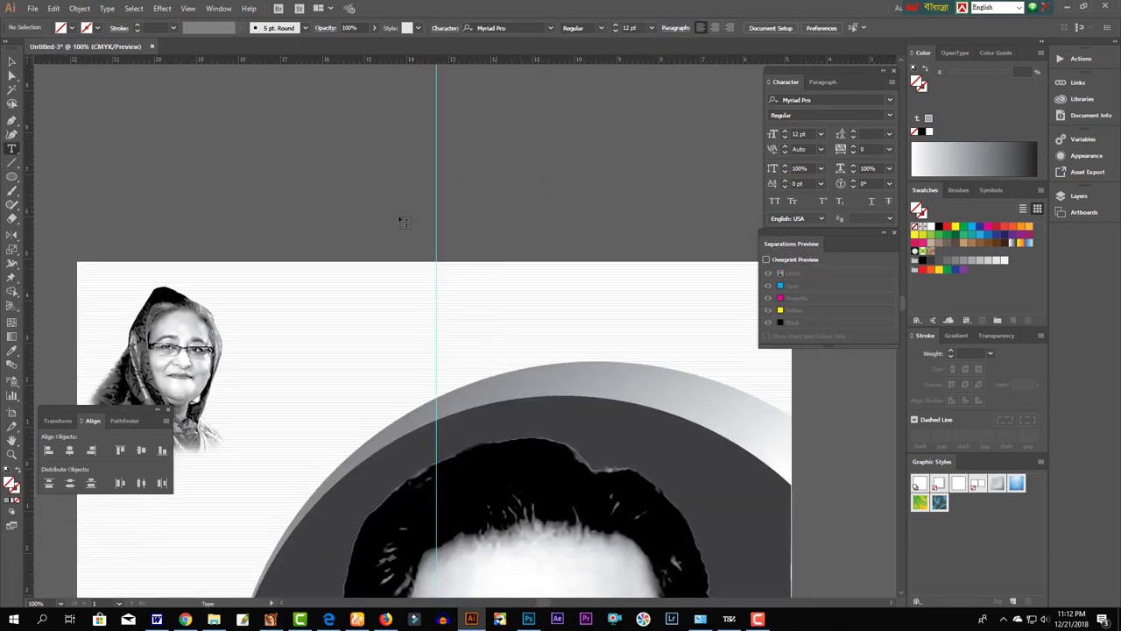
left_click(400, 217)
left_click(889, 100)
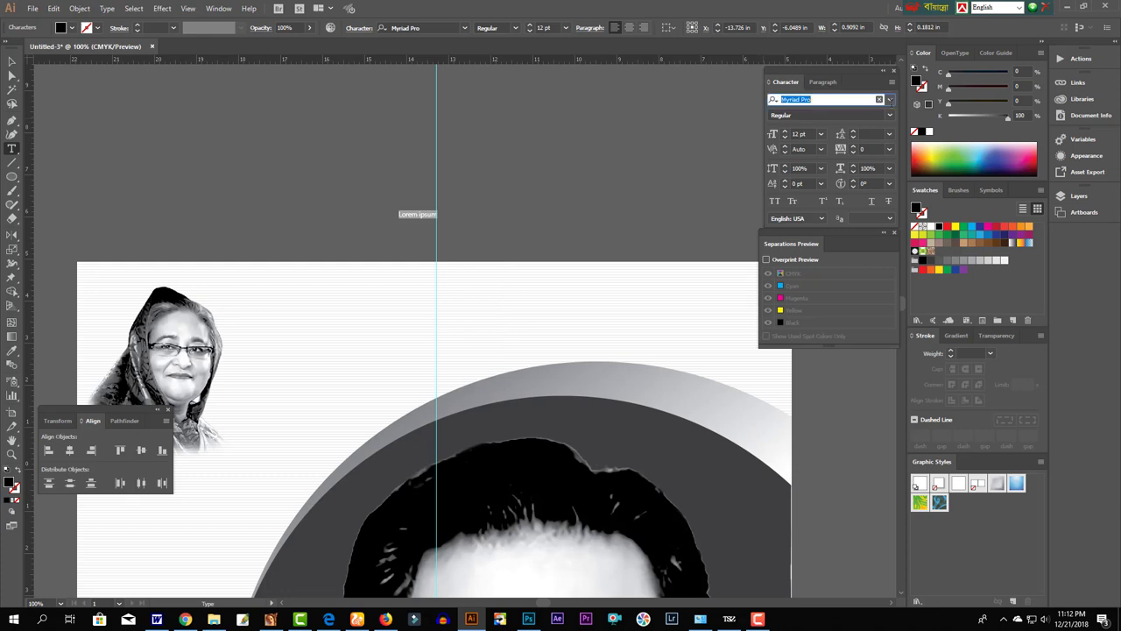
type("Su")
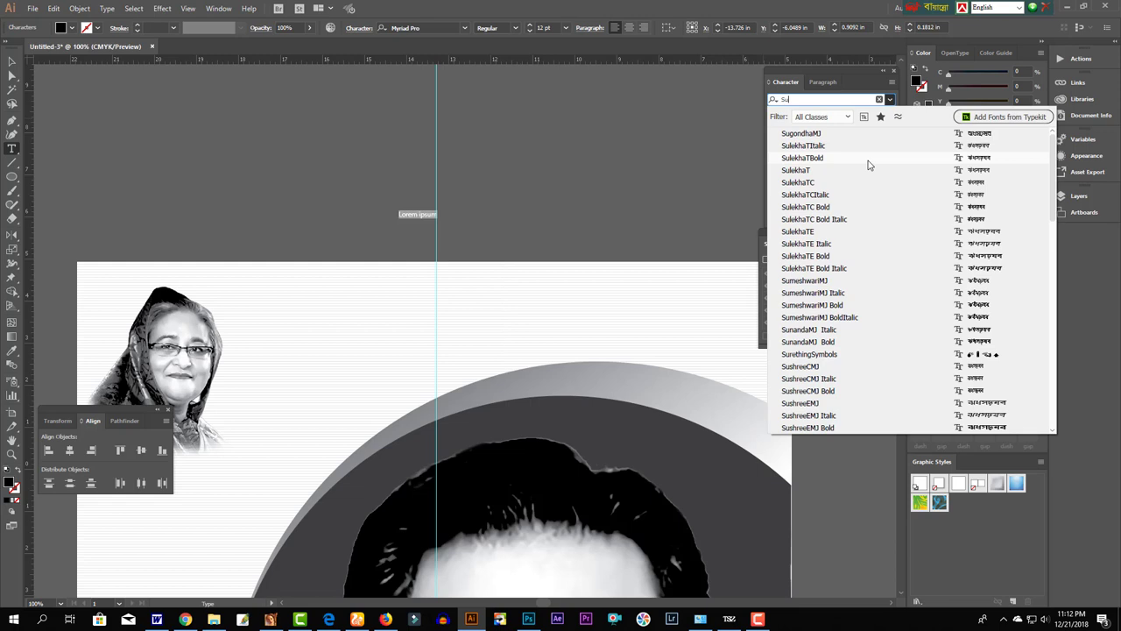
type("to")
key("Return")
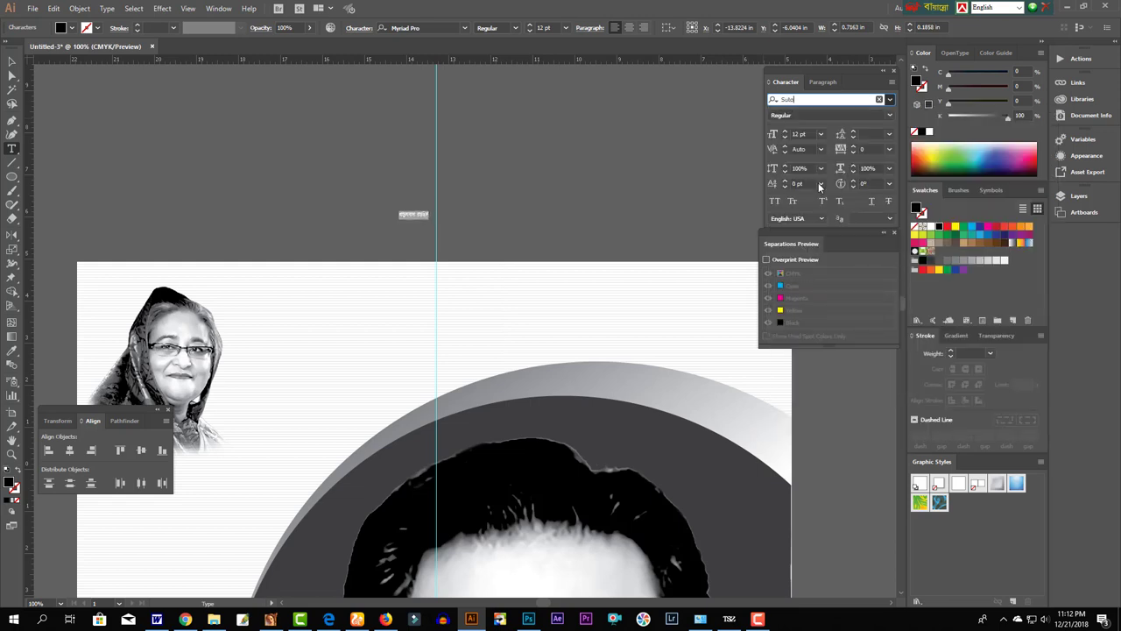
key("Escape")
key("ctrl+shift+c")
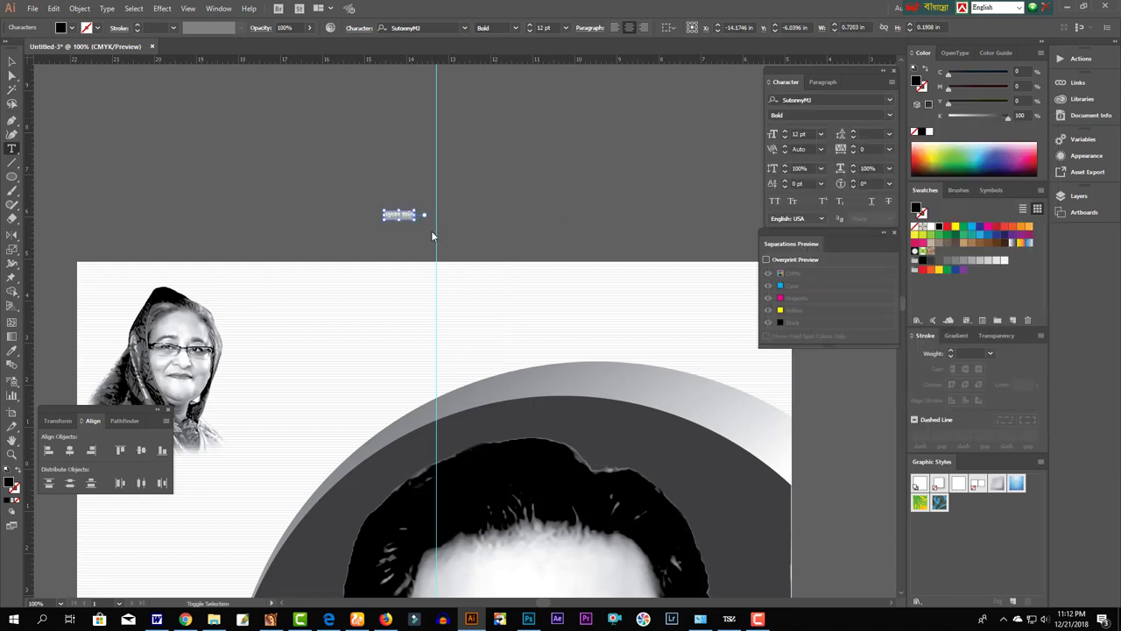
key("ctrl+shift+period")
key("ctrl+shift+period")
key("ctrl+shift+period")
- Type 'আল্লাহ সর্বশক্তিমান' and move it to the top centre of the poster
key("Return")
key("ctrl+alt+b")
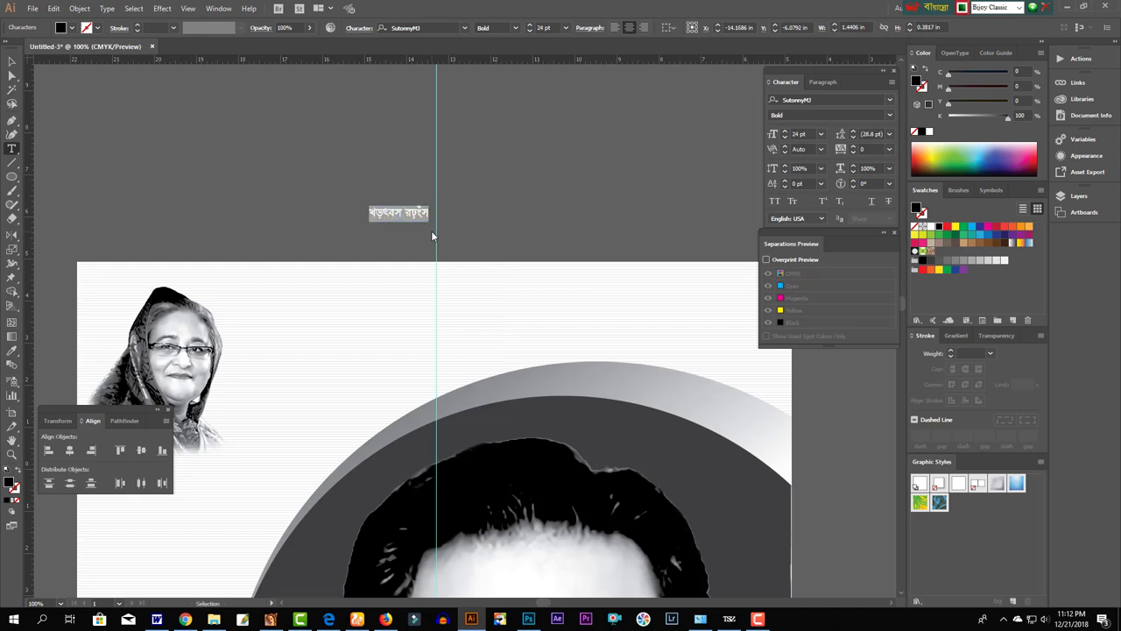
type("আল্লাহ")
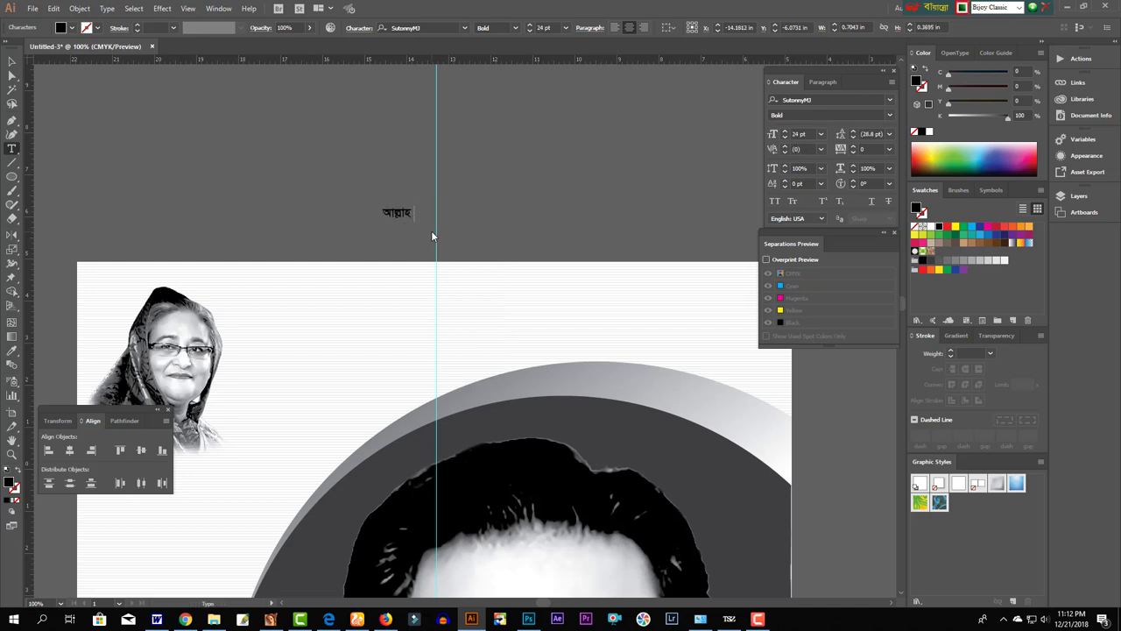
type(" সর্বশক্তি")
type("মান")
key("Escape")
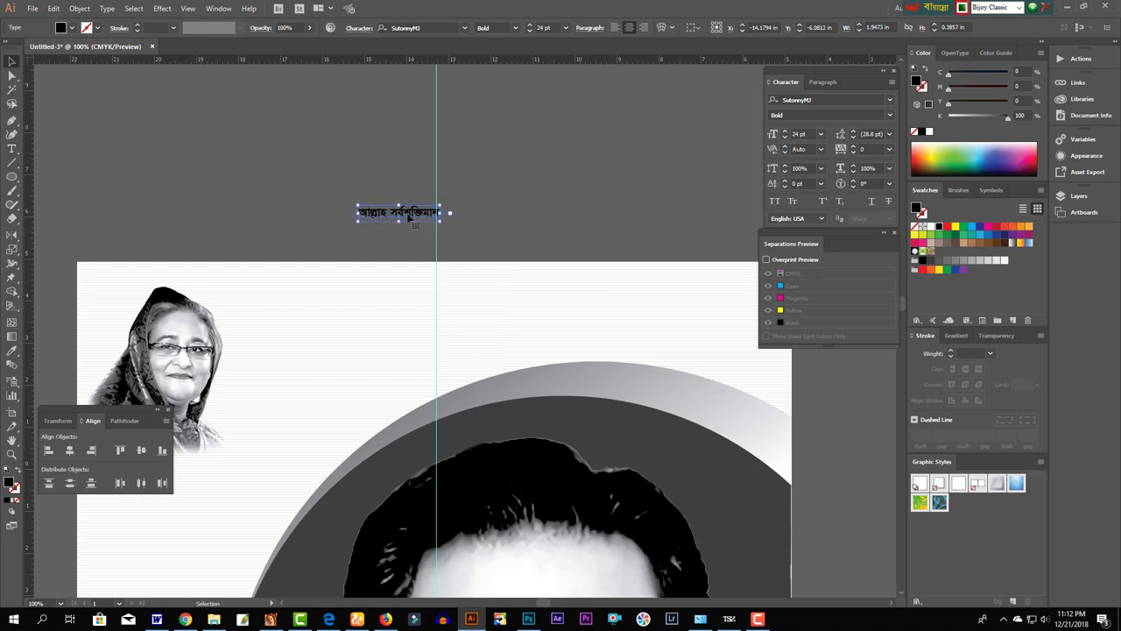
mouse_move(408, 216)
left_mouse_down()
mouse_move(445, 287)
mouse_move(474, 283)
left_mouse_up()
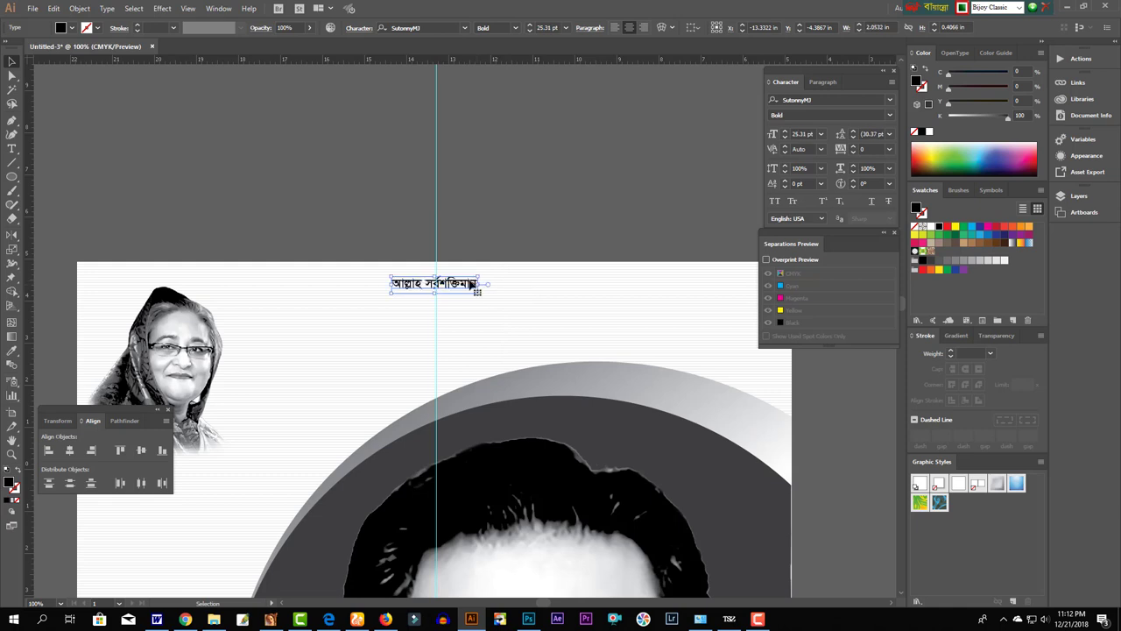
key("shift+Up")
key("shift+Up")
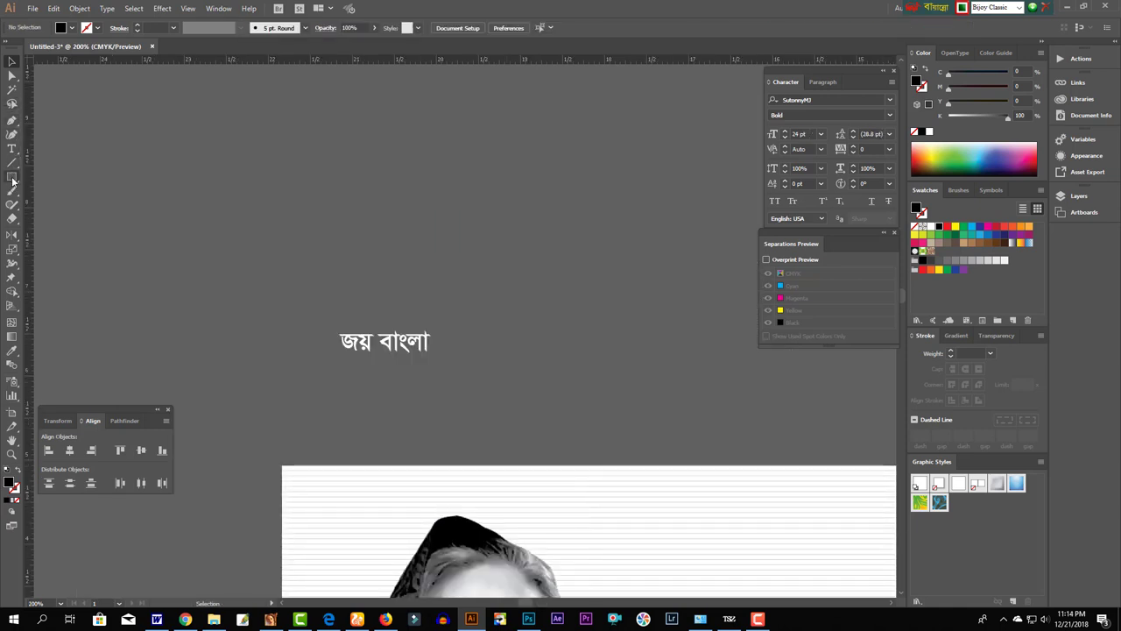
- Draw a black rectangle behind the জয় বাংলা text and round its corners
left_click(13, 177)
mouse_move(333, 328)
left_mouse_down()
mouse_move(468, 357)
mouse_move(457, 355)
left_mouse_up()
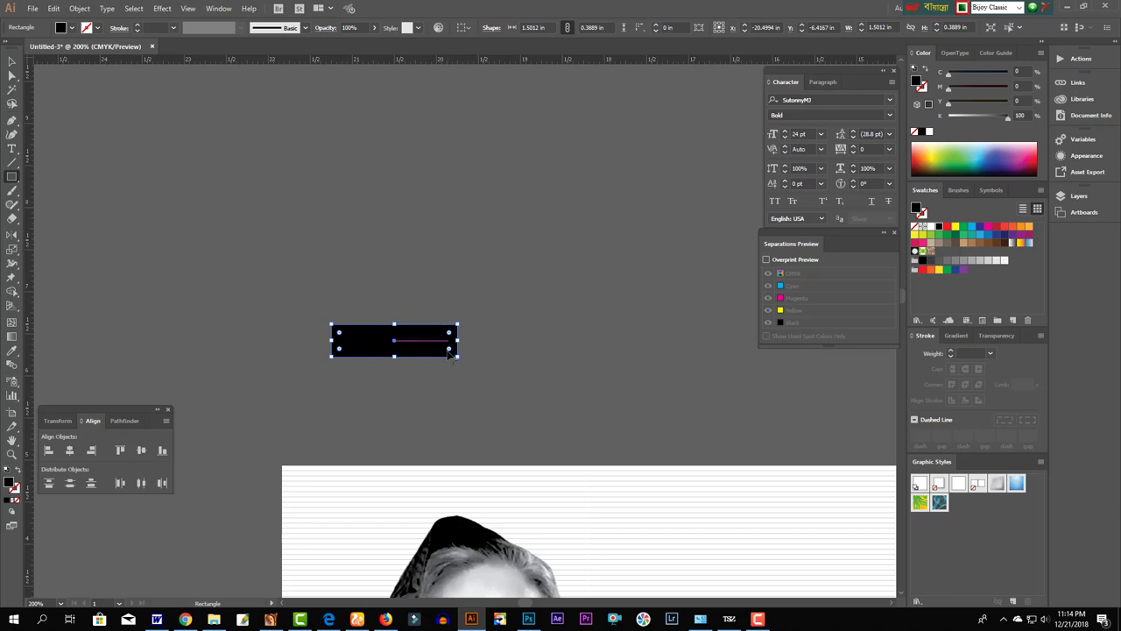
left_click(14, 77)
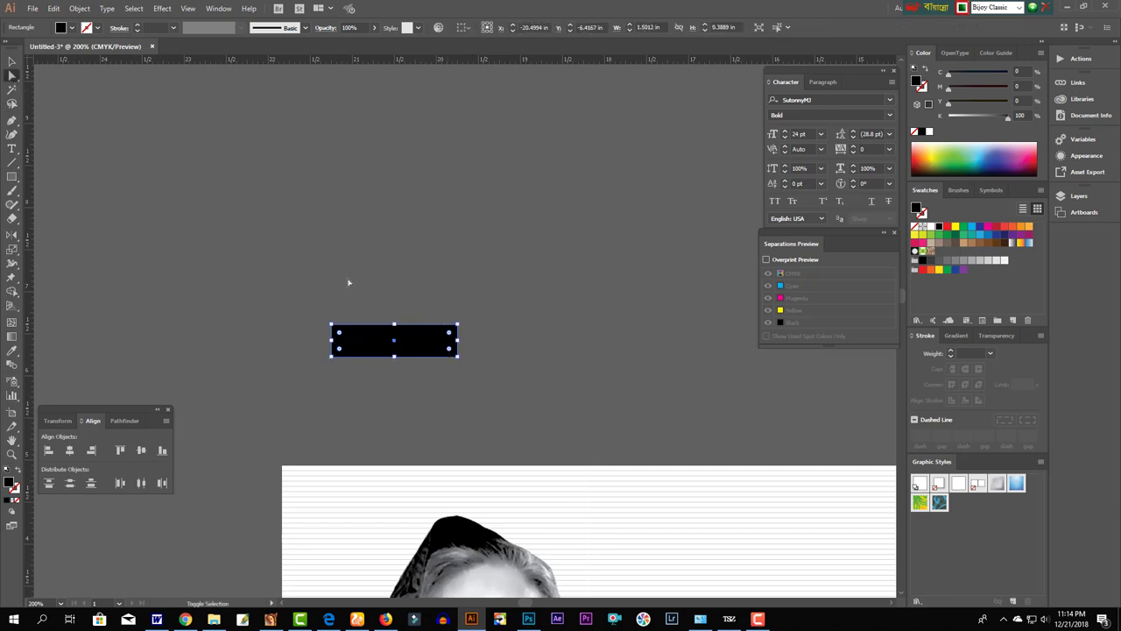
key("ctrl+shift+bracketleft")
left_click(445, 351)
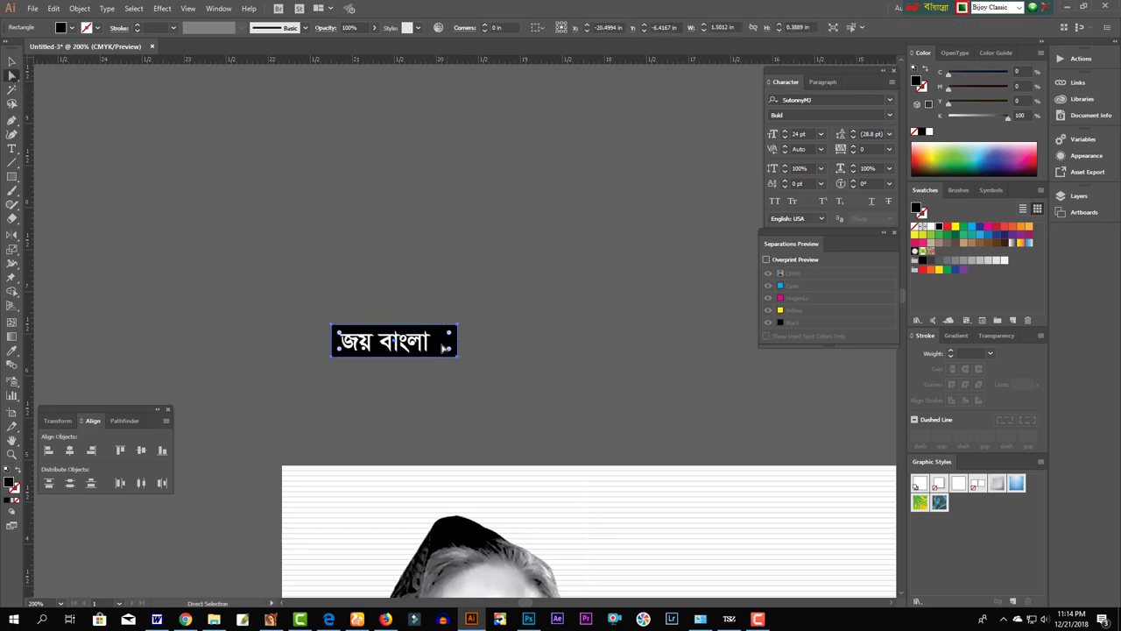
left_click_drag(445, 349, 438, 349)
mouse_move(338, 348)
left_mouse_down()
mouse_move(326, 356)
mouse_move(389, 354)
left_mouse_up()
left_click(438, 337)
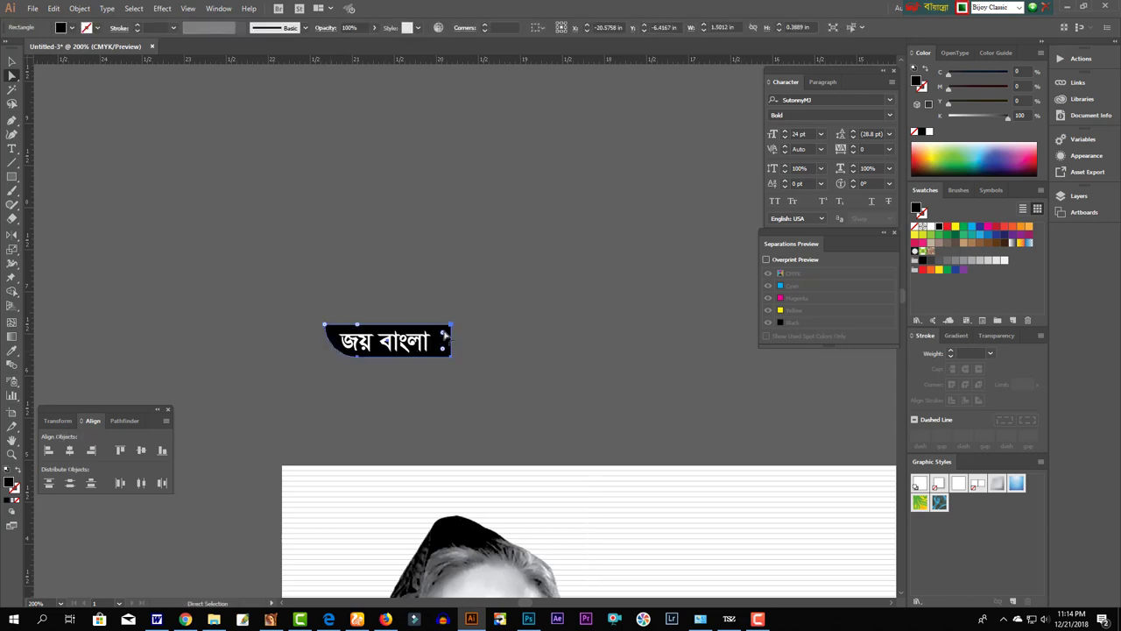
- Slant the banner's right end and shift the banner slightly right
left_click(454, 328)
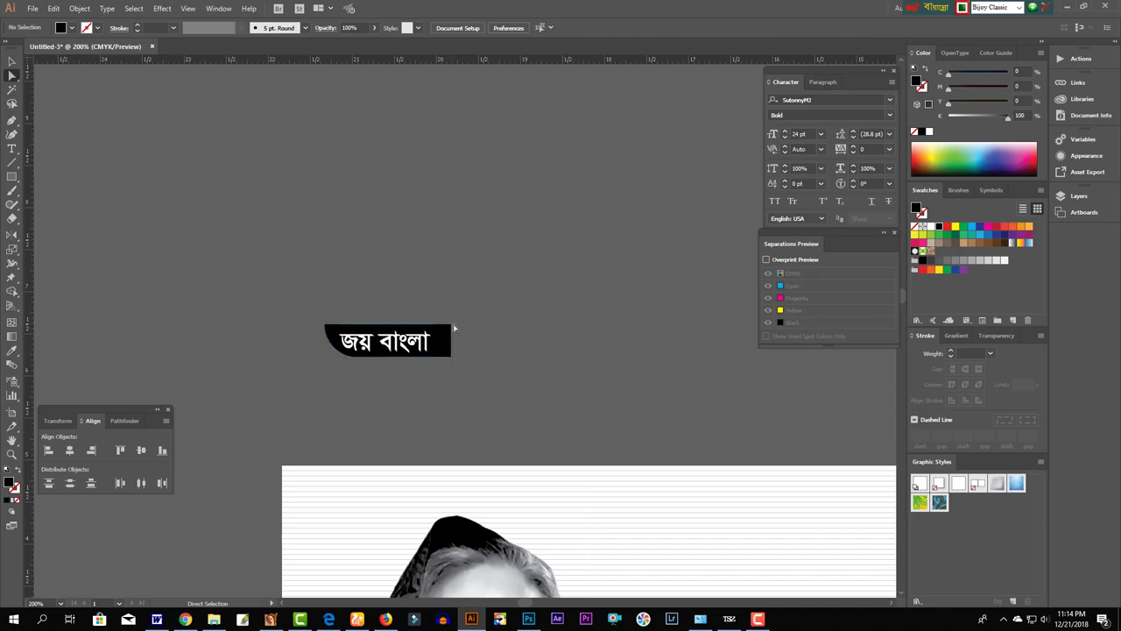
left_click_drag(451, 327, 418, 326)
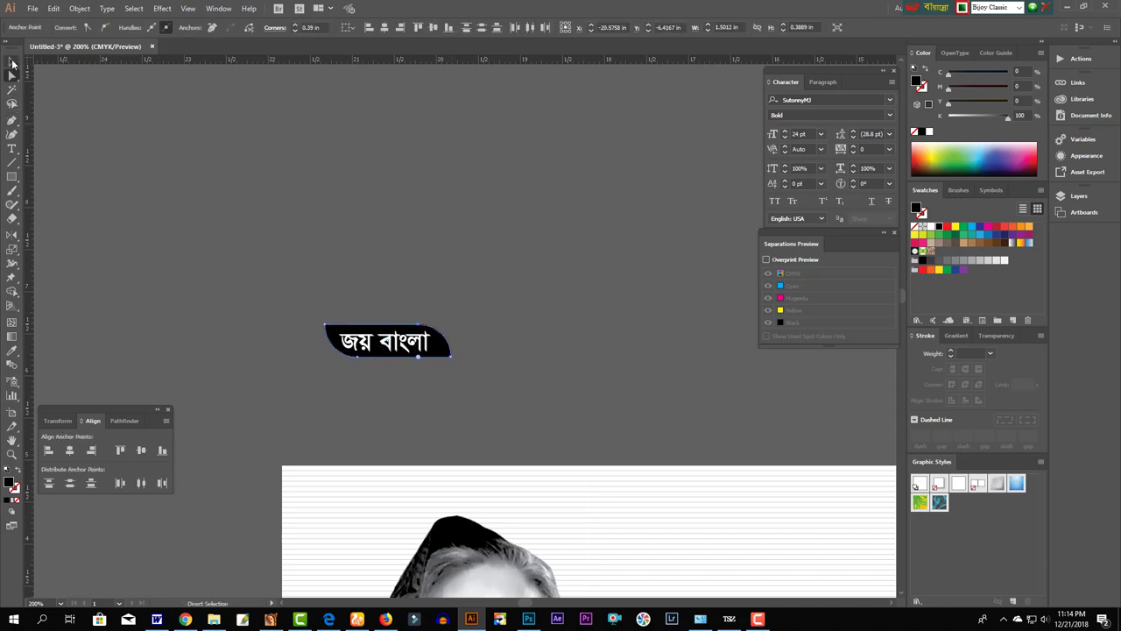
left_click(12, 63)
left_click(443, 306)
left_click(440, 342)
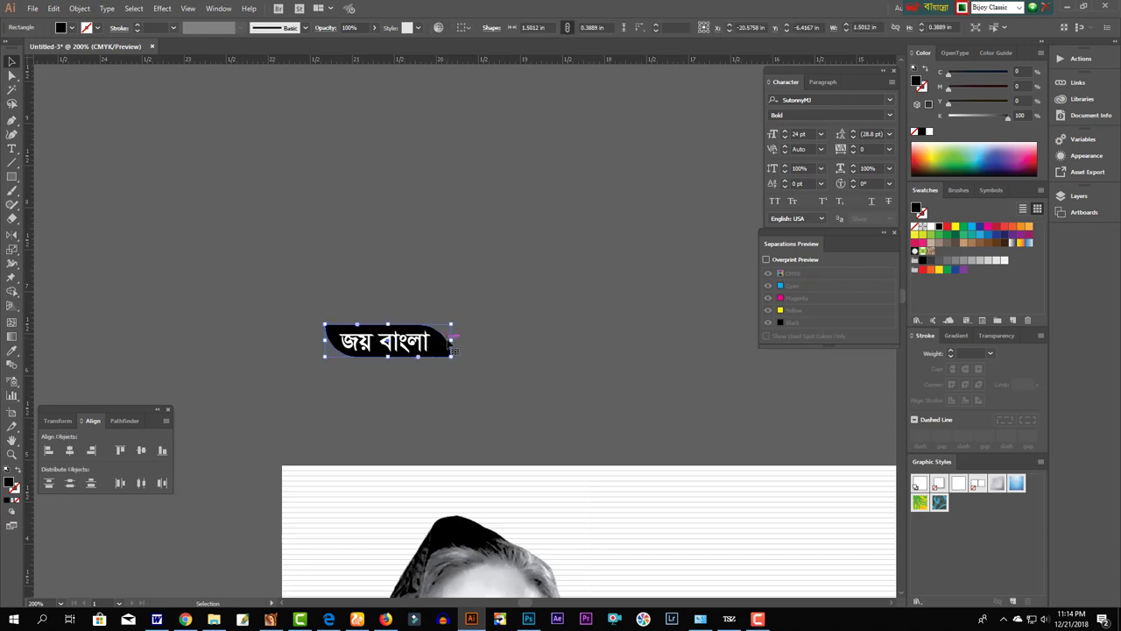
left_click_drag(403, 346, 419, 346)
- Draw a white circle at the banner's left end
left_click(413, 408)
scroll(441, 393, "up", 5)
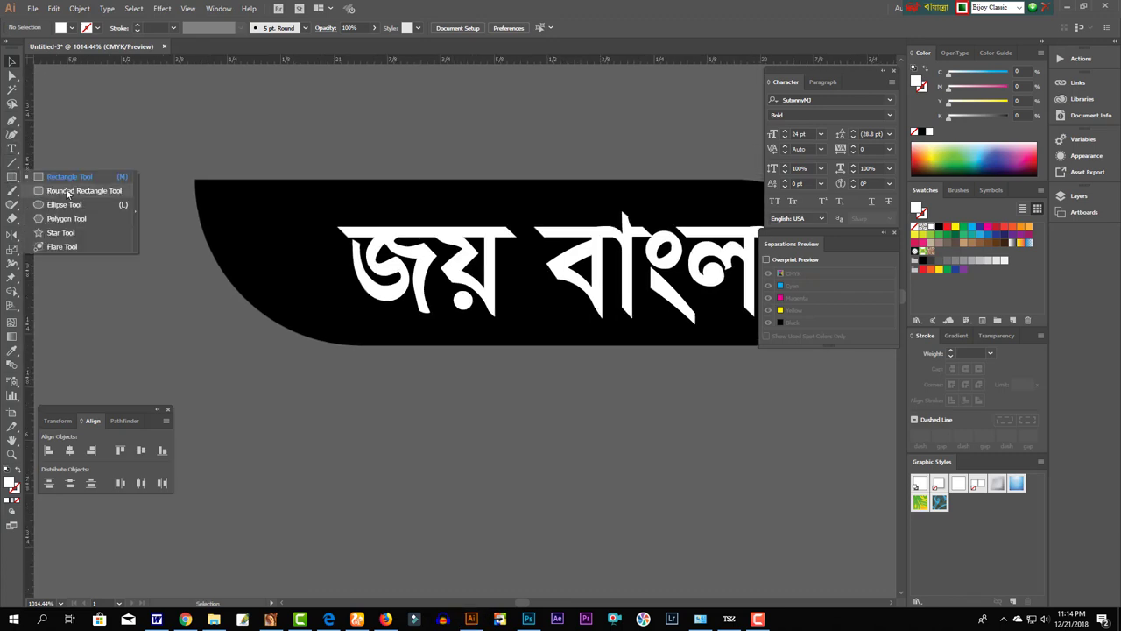
left_click_drag(12, 176, 70, 205)
left_click_drag(173, 211, 303, 307)
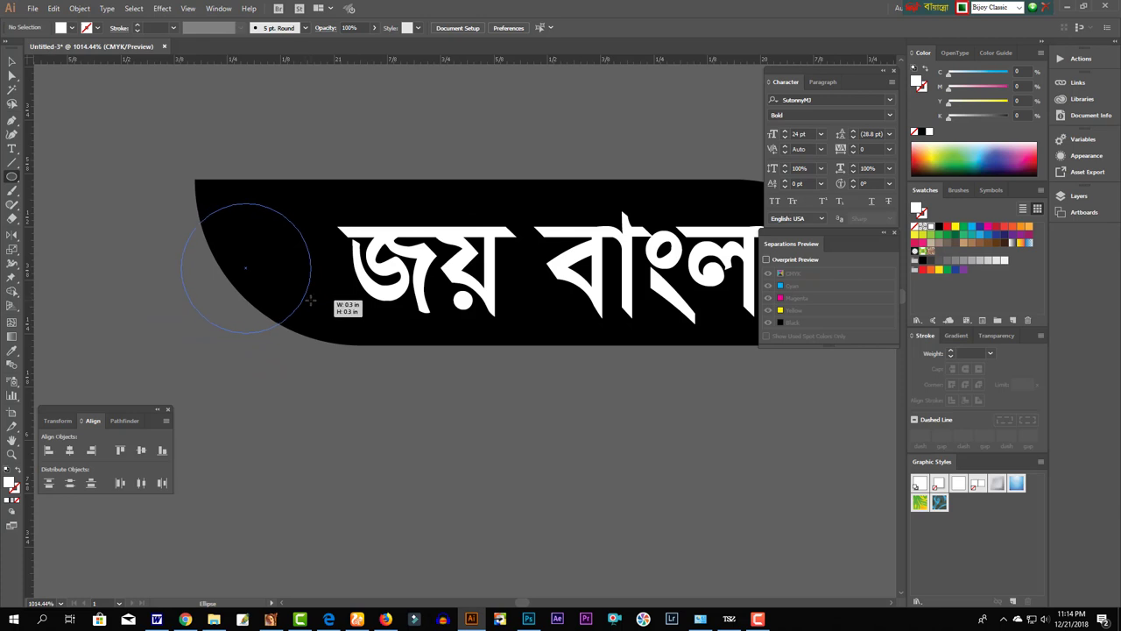
left_click_drag(302, 306, 310, 299)
key("alt+space")
key("Escape")
- Add a smaller black-filled (K 100) circle centred inside the white circle
key("v")
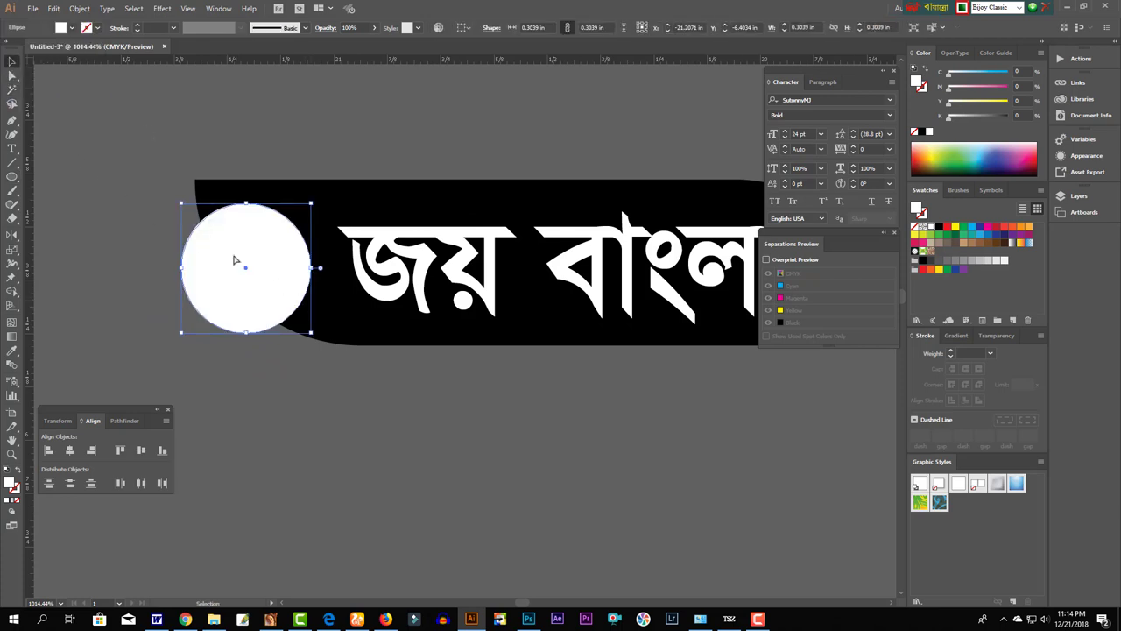
left_click_drag(311, 267, 302, 267)
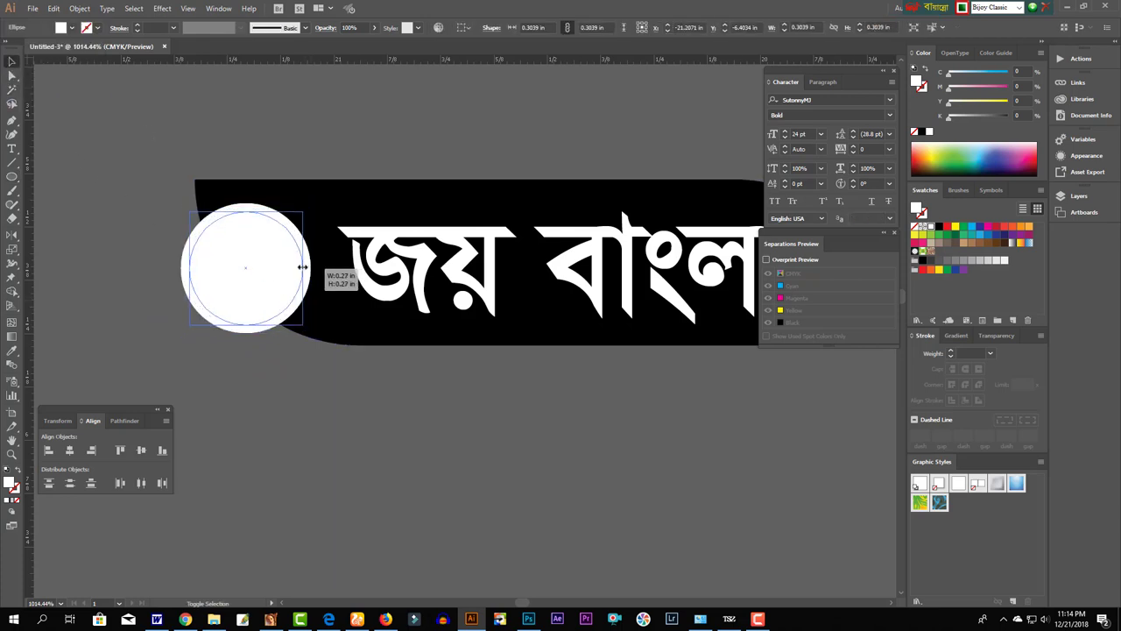
left_click_drag(986, 116, 1012, 116)
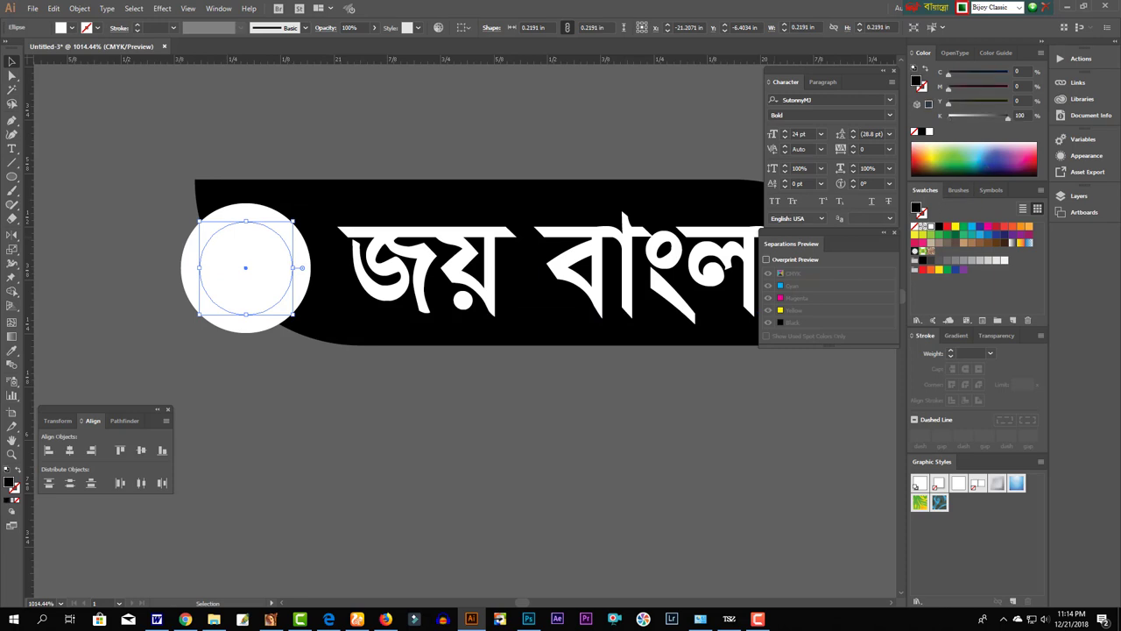
left_click(412, 364)
key("ctrl+minus")
- Scale the white ring down around its centre
left_click(476, 348, "alt")
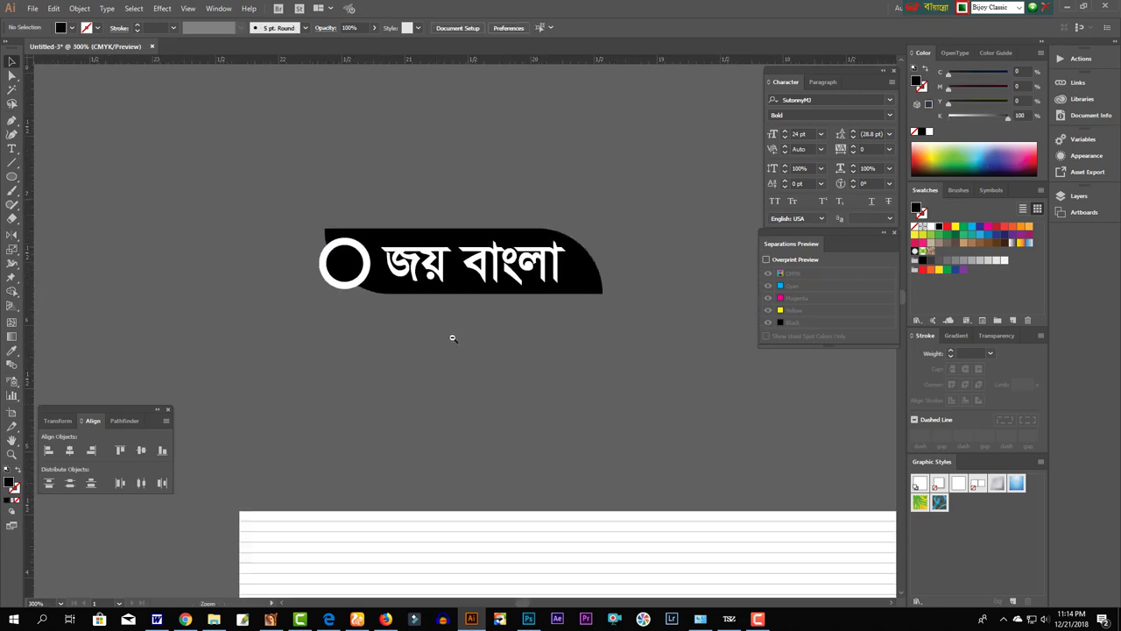
left_click_drag(356, 234, 438, 333)
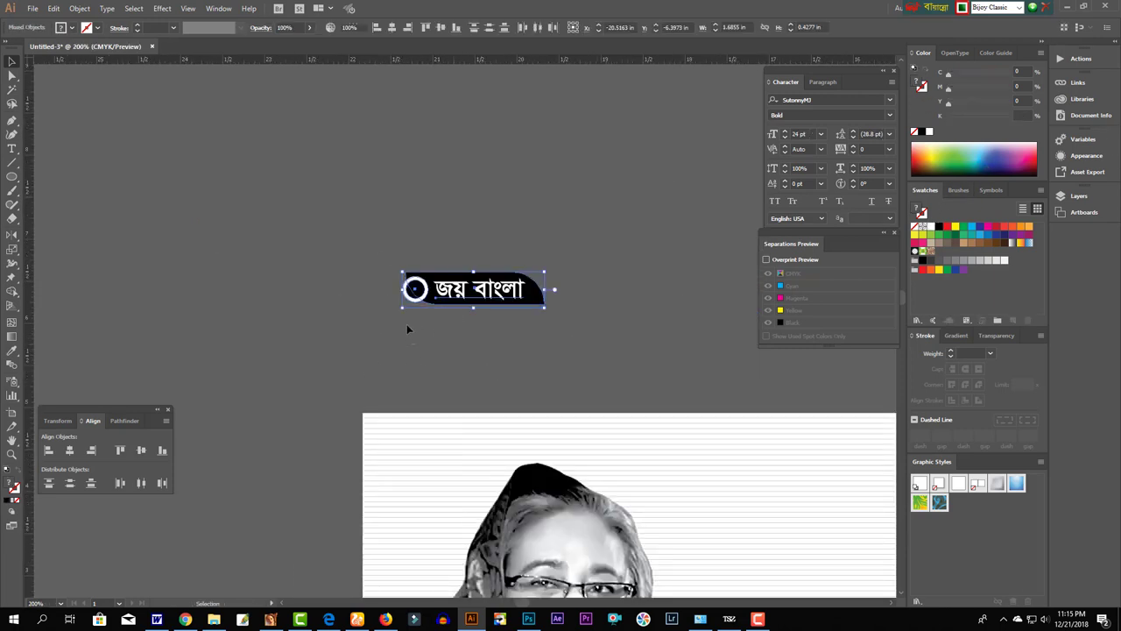
left_click(407, 329)
left_click(409, 298)
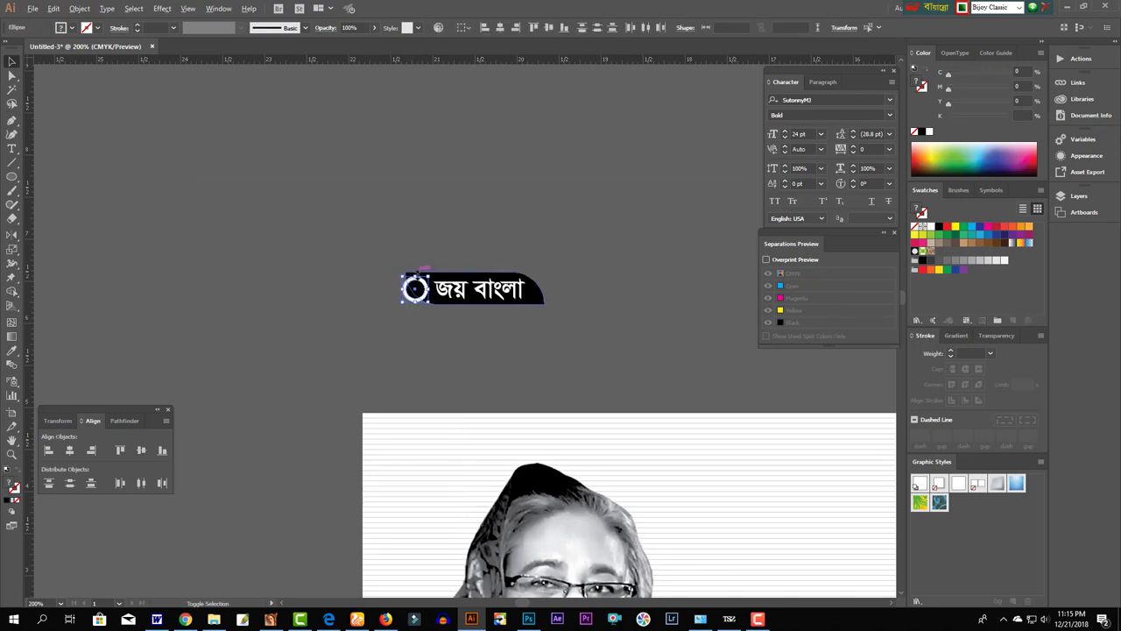
scroll(419, 293, "up", 5)
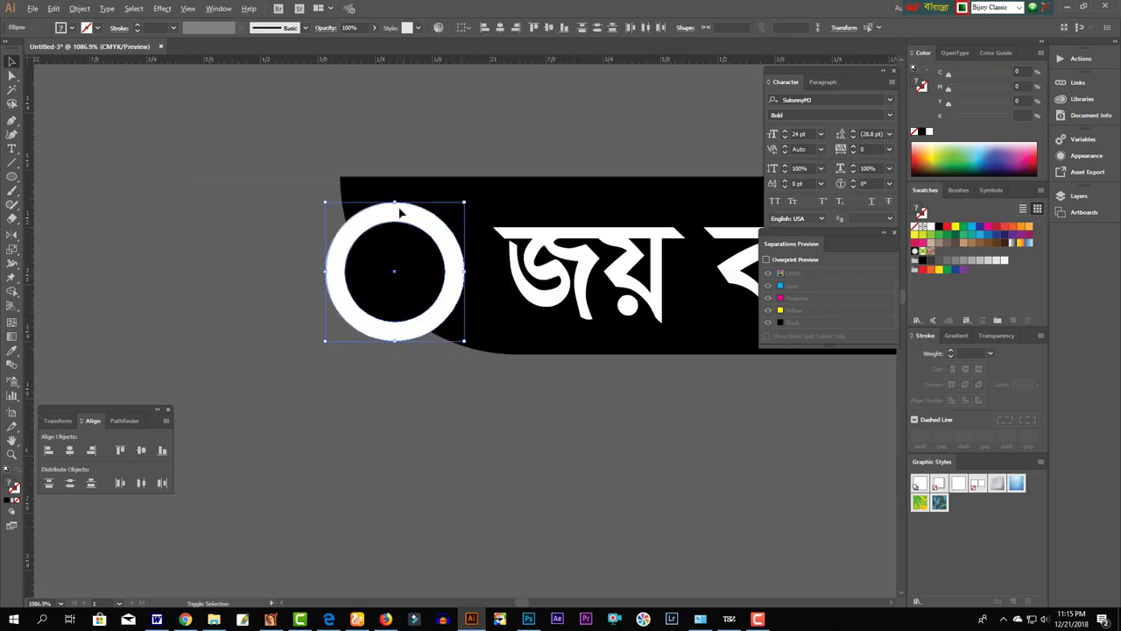
left_click_drag(400, 208, 399, 220)
key("z")
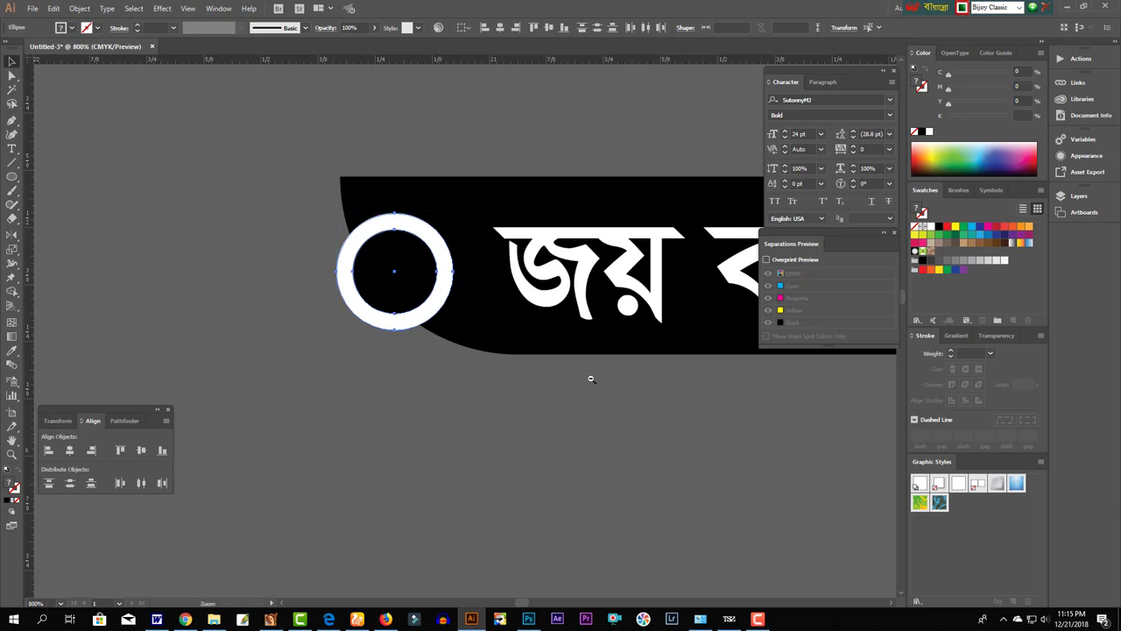
left_click(592, 378, "alt")
left_click(527, 352, "alt")
- Group the banner, move it to the poster's top left and make it slightly smaller
left_click_drag(186, 203, 327, 300)
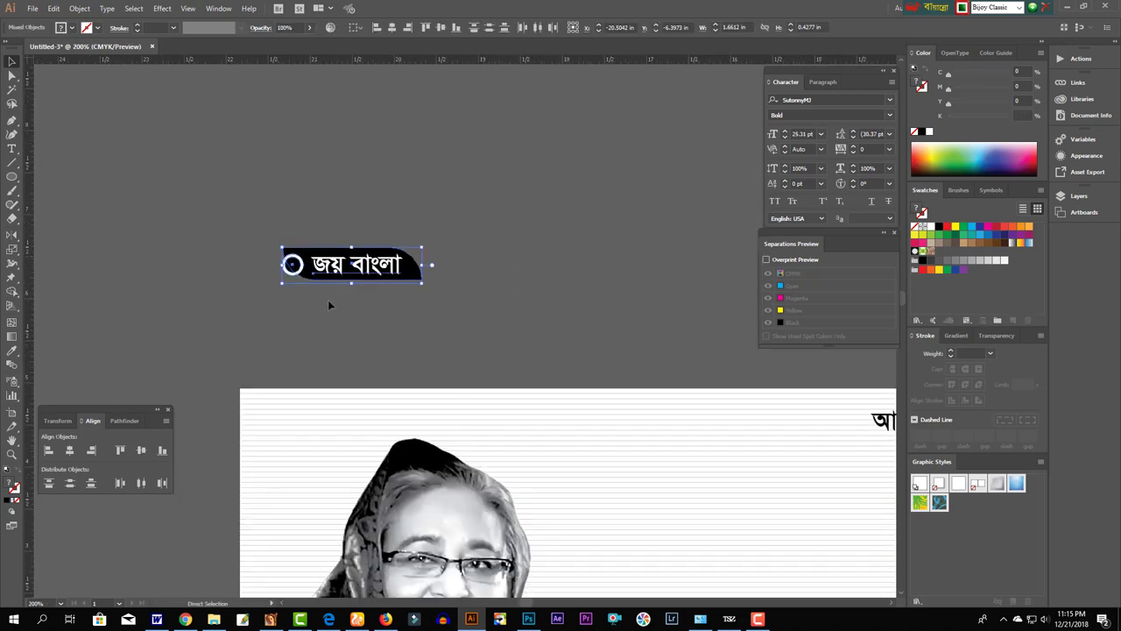
key("v")
left_click_drag(345, 262, 339, 428)
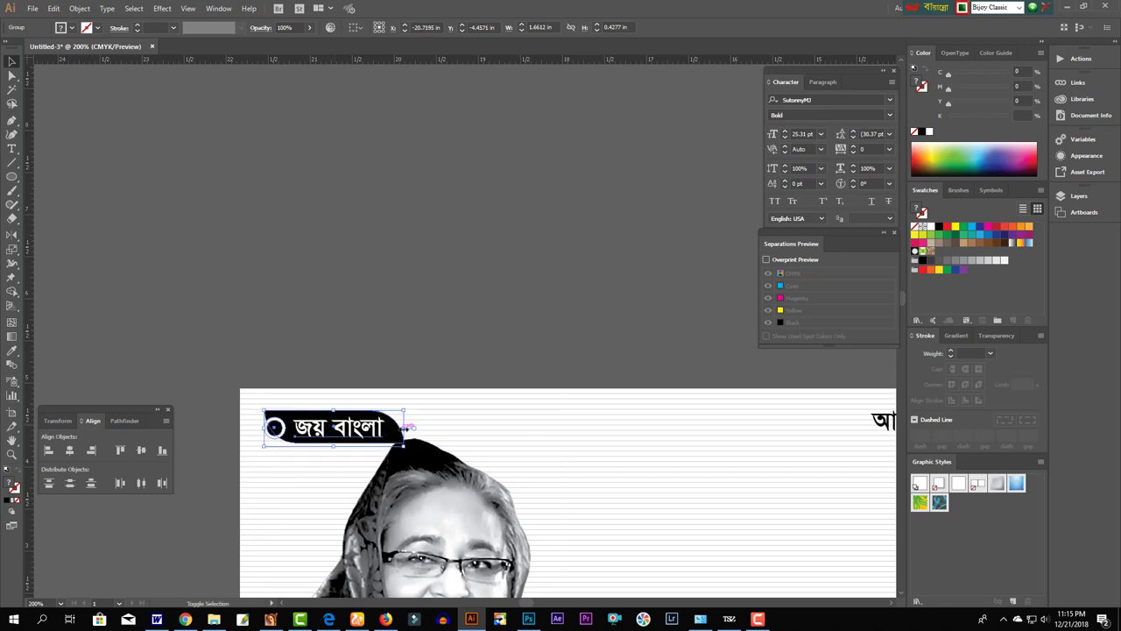
left_click_drag(407, 428, 386, 431)
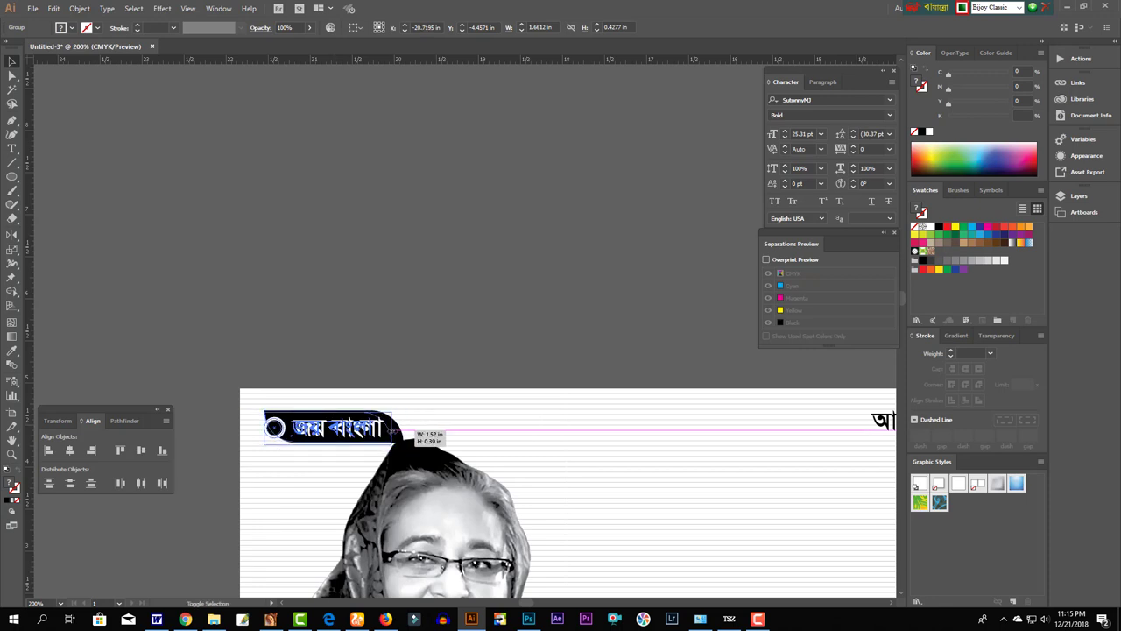
left_click(474, 443, "alt")
key("Tab")
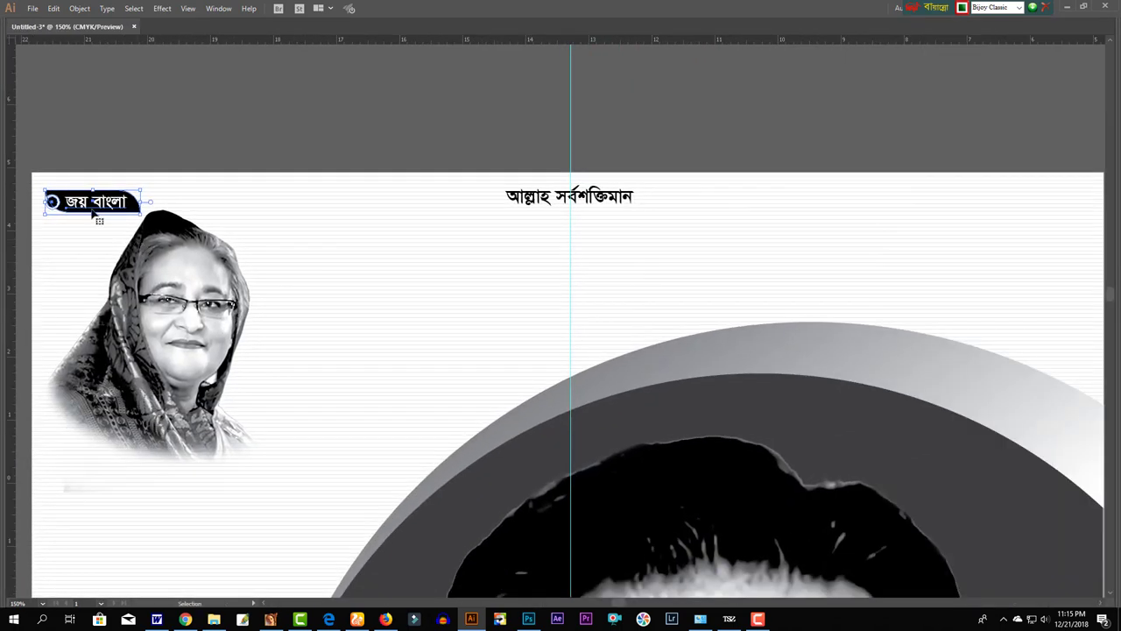
- Copy the banner to the top right and retype it as 'জয় বঙ্গবন্ধু'
mouse_move(94, 212)
left_mouse_down()
mouse_move(981, 254)
mouse_move(706, 285)
left_mouse_up()
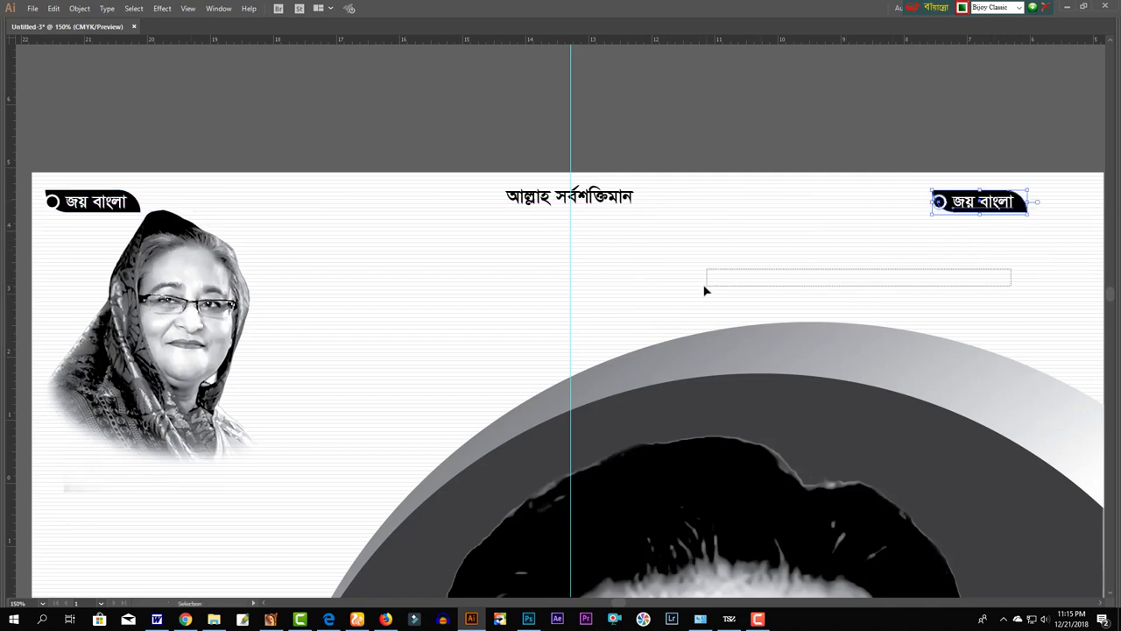
scroll(636, 246, "right", 5)
left_click(616, 216)
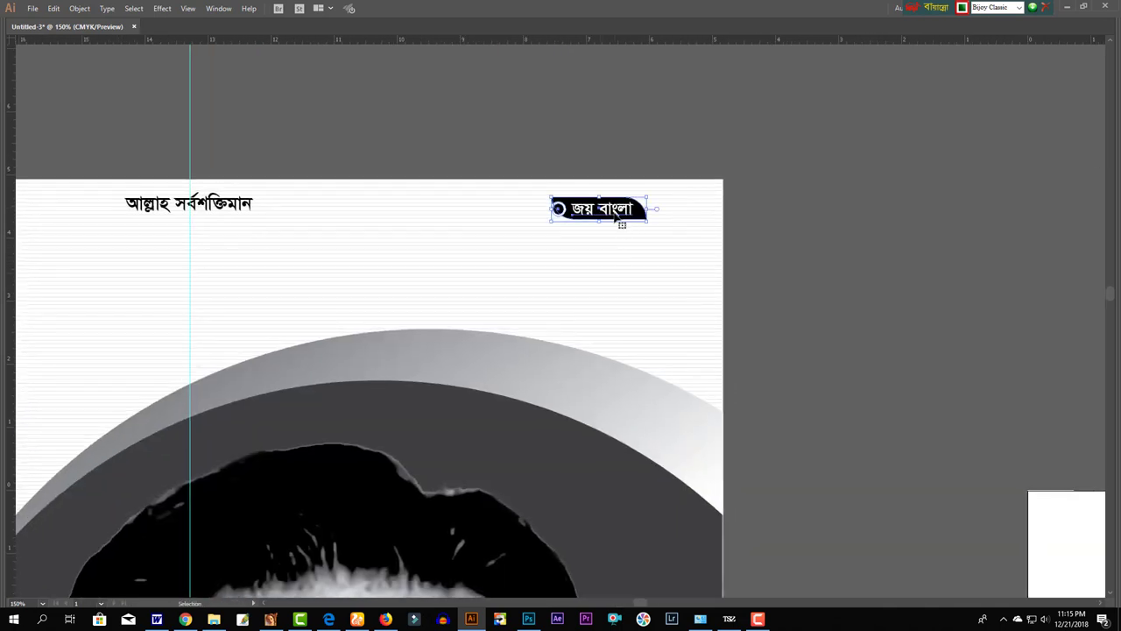
left_click_drag(616, 216, 641, 216)
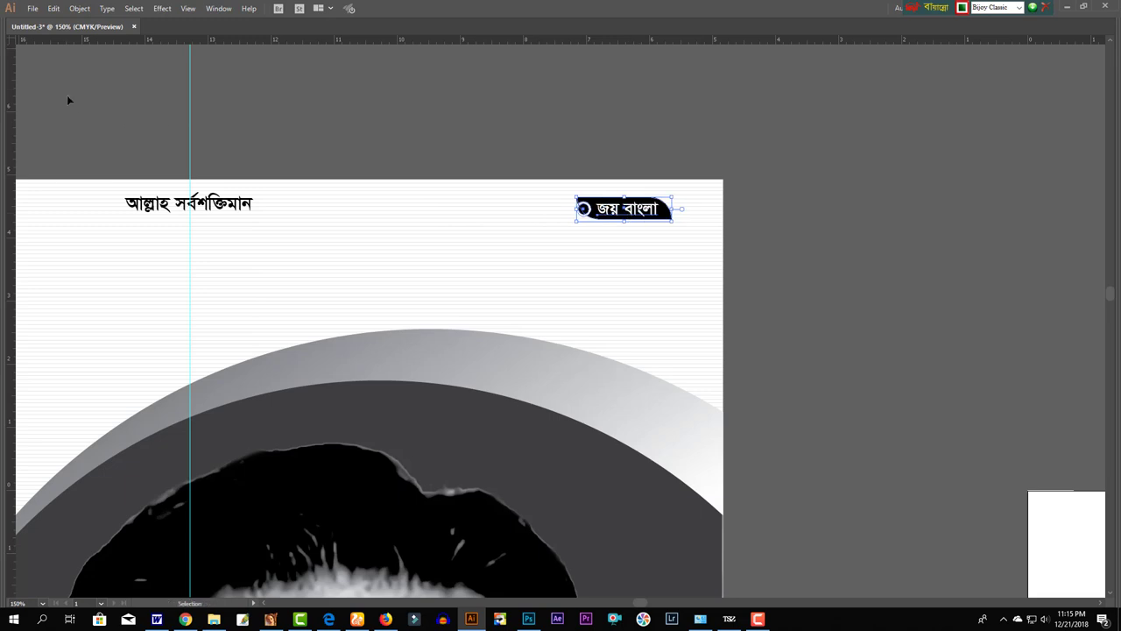
key("Tab")
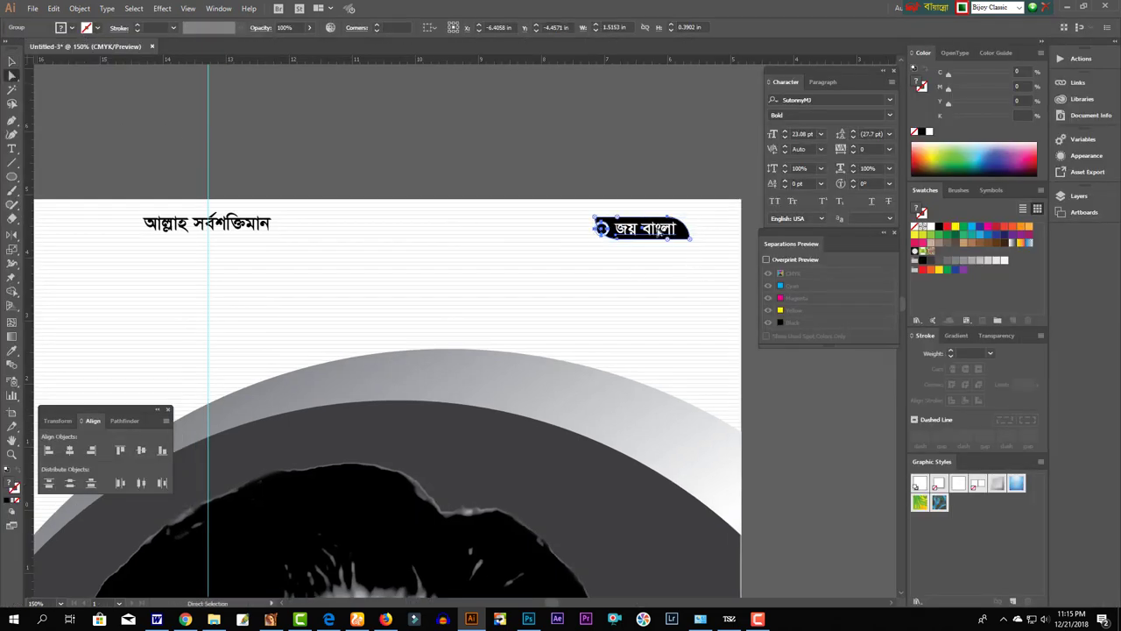
double_click(660, 232)
key("ctrl+a")
type("ব")
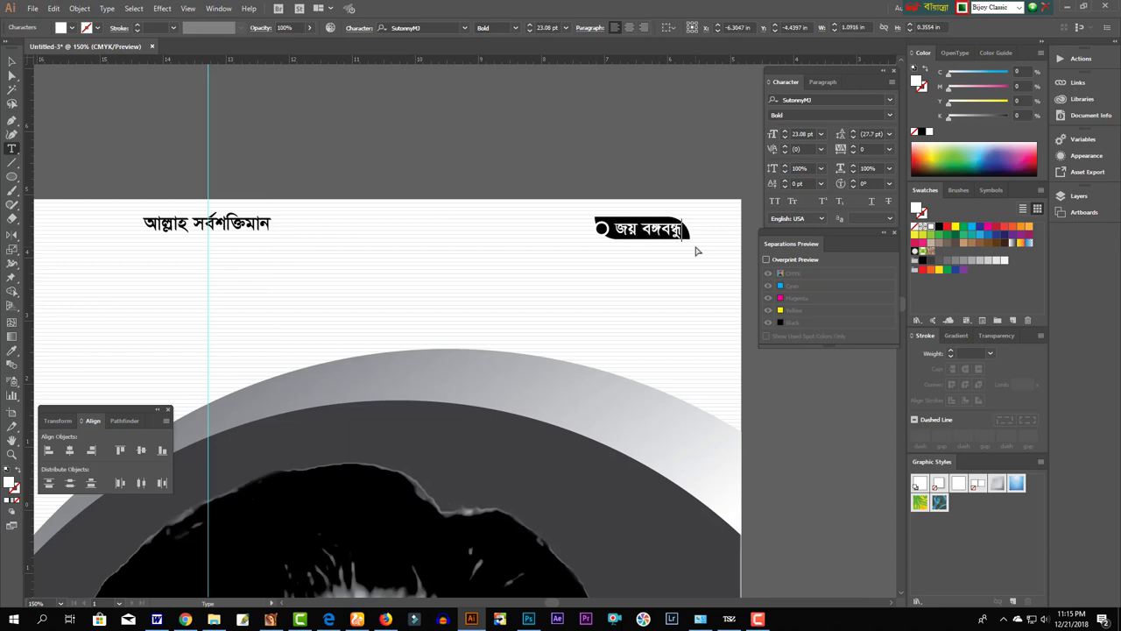
key("Escape")
- Lengthen the copy's black shape by moving its right anchors to fit the text
left_click(12, 76)
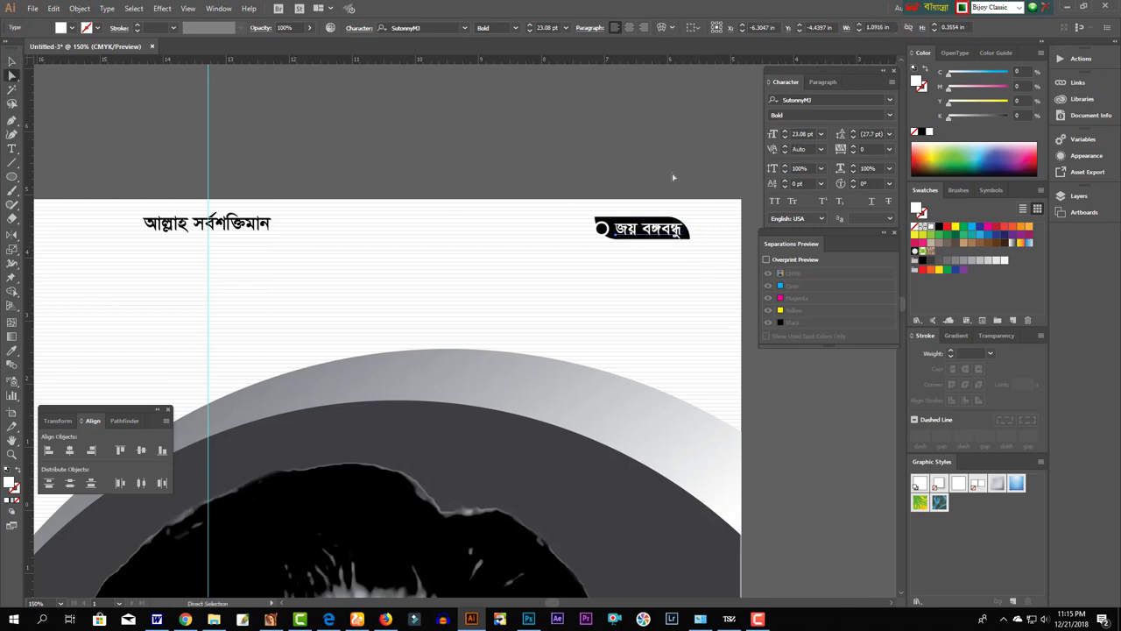
left_click(659, 233)
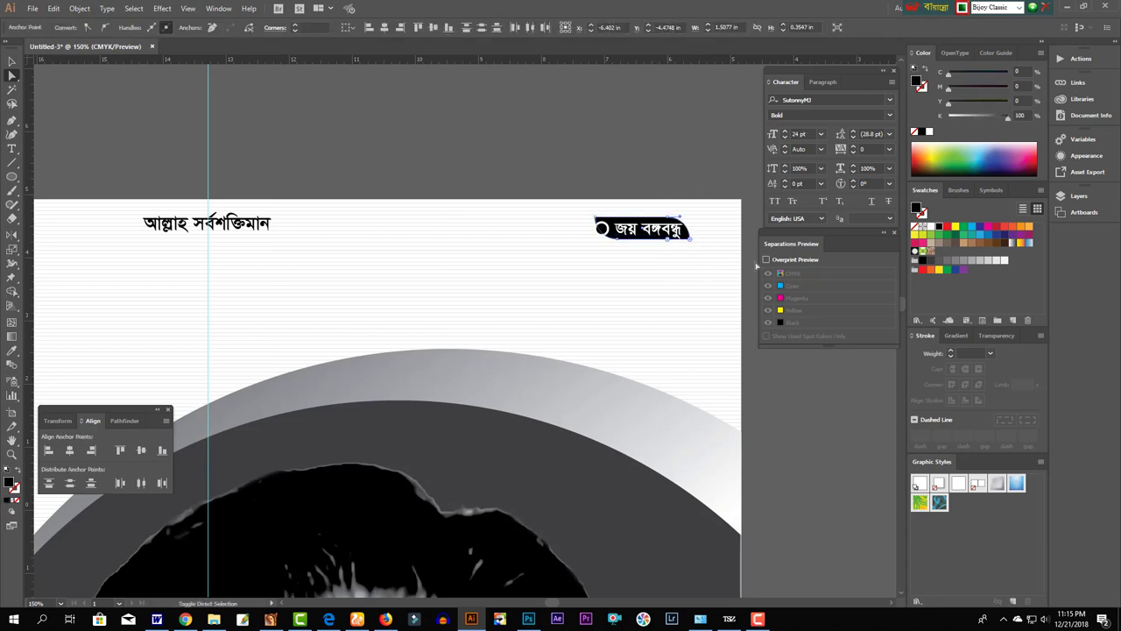
key("shift+Right")
key("ctrl+z")
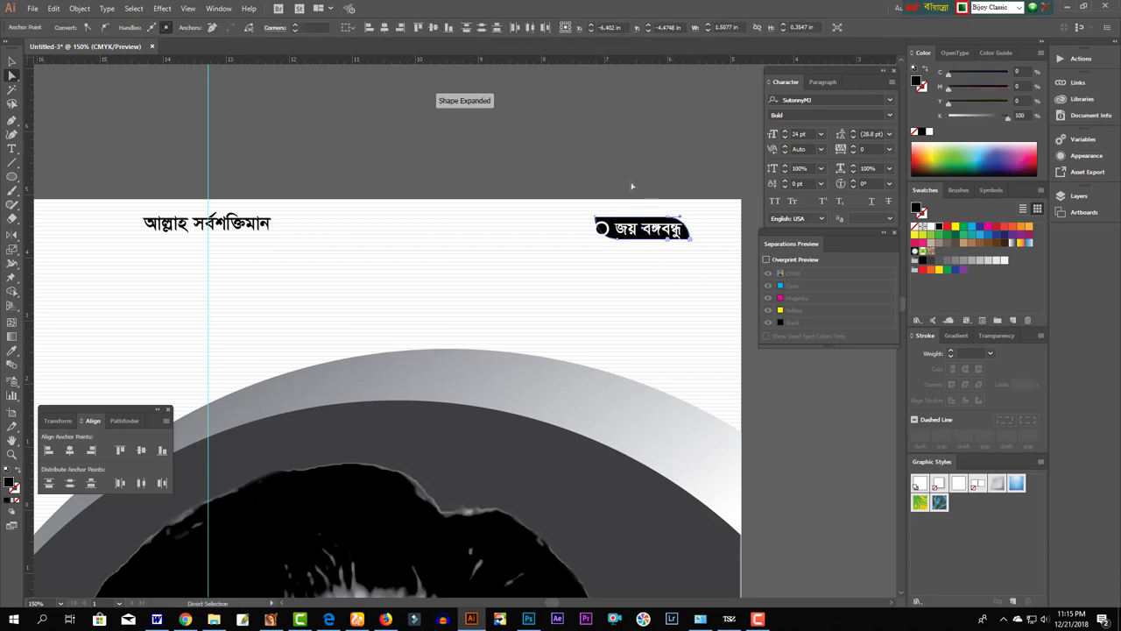
left_click_drag(631, 185, 713, 275)
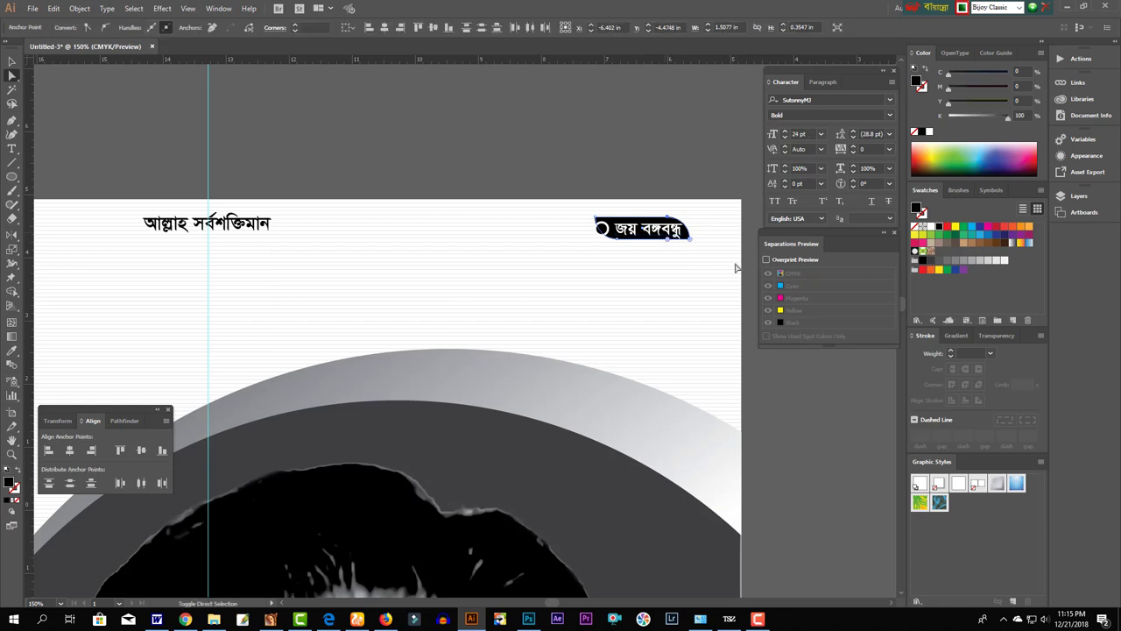
key("shift+Right")
key("shift+Right")
left_click(12, 61)
- Draw a thin rectangle under the heading and flatten it into a thin rule
left_click(143, 167)
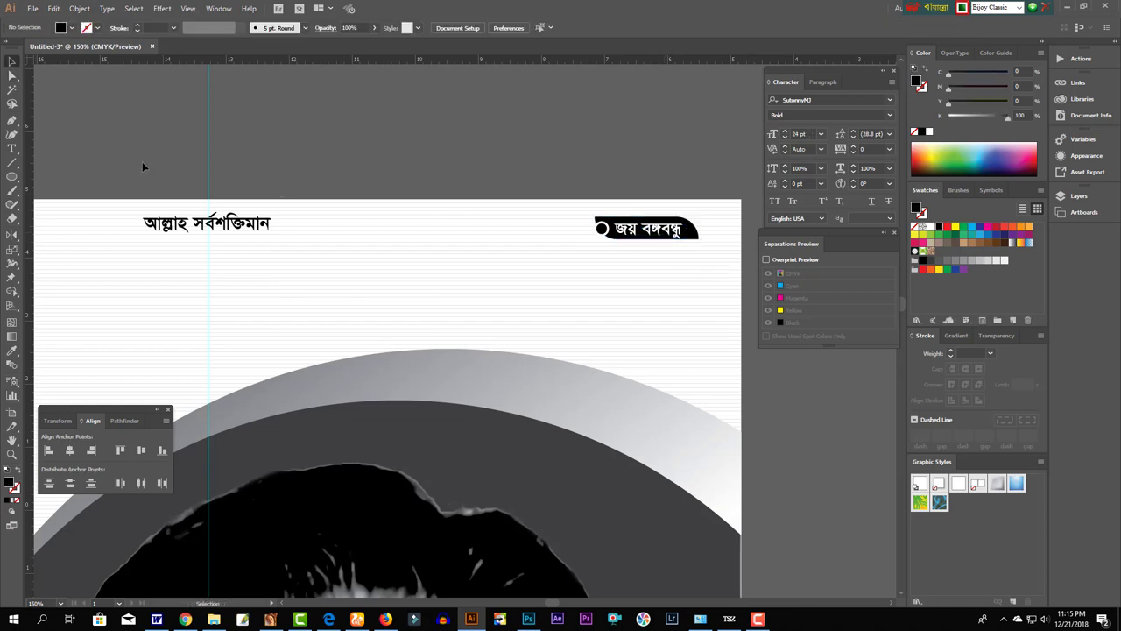
left_click_drag(11, 176, 52, 178)
left_click_drag(138, 234, 273, 234)
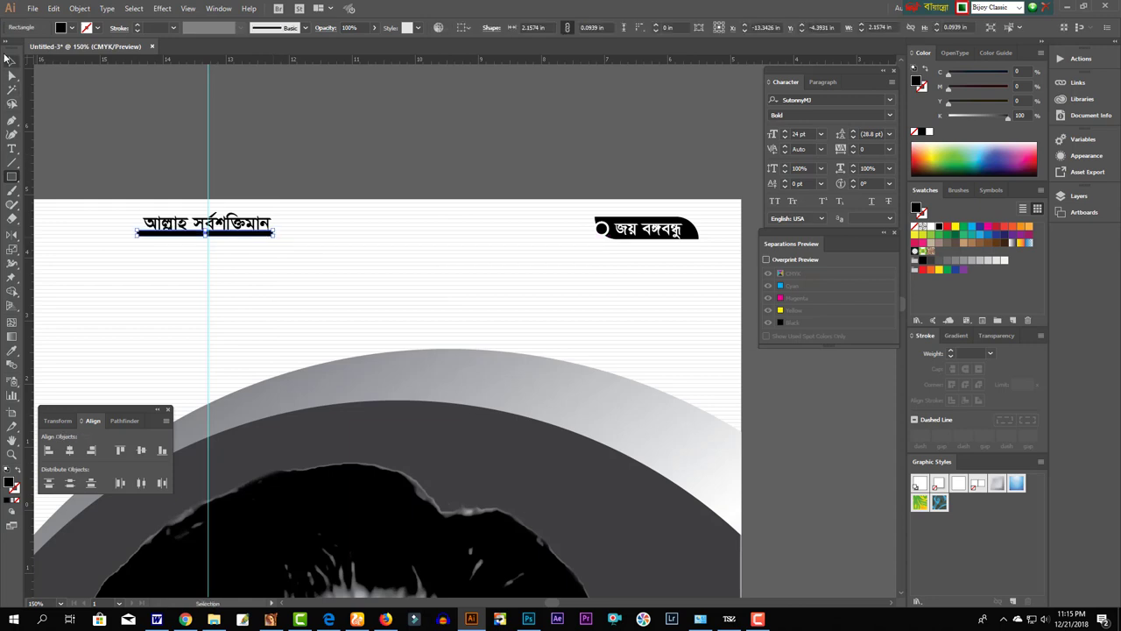
left_click(7, 58)
left_click_drag(319, 294, 329, 302)
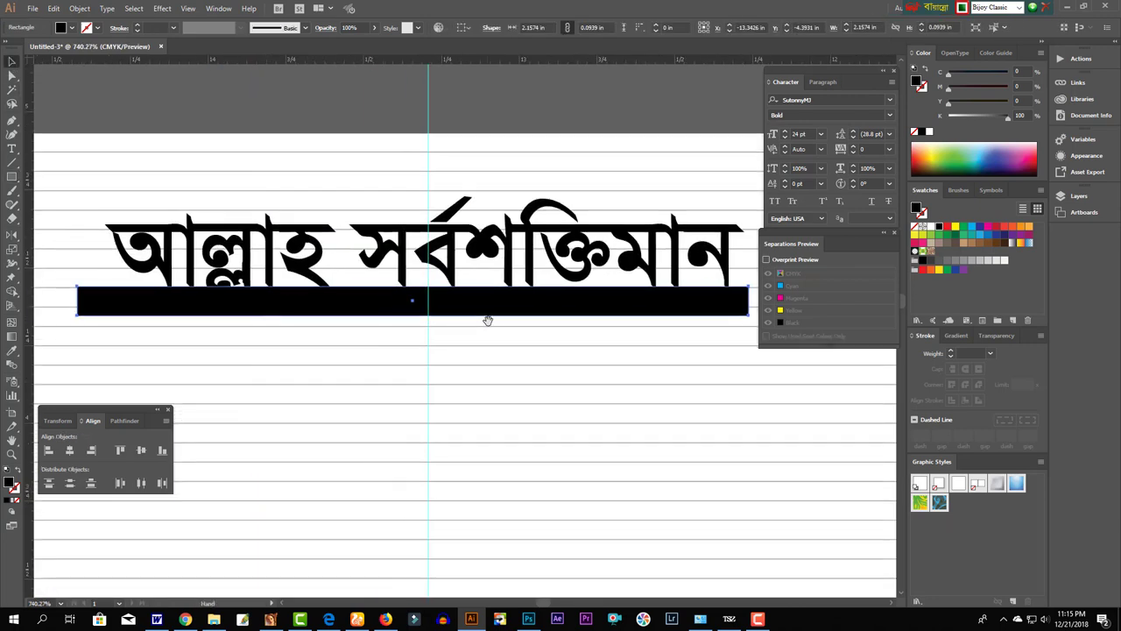
mouse_move(460, 304)
left_mouse_down()
mouse_move(478, 314)
mouse_move(435, 309)
left_mouse_up()
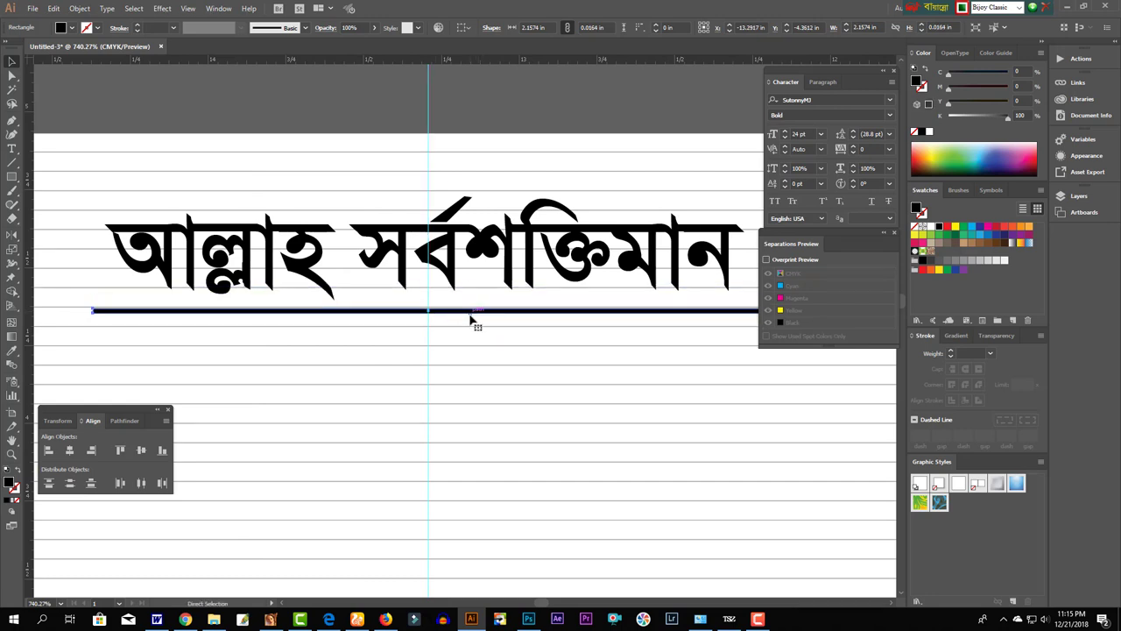
key("ctrl+minus")
key("ctrl+minus")
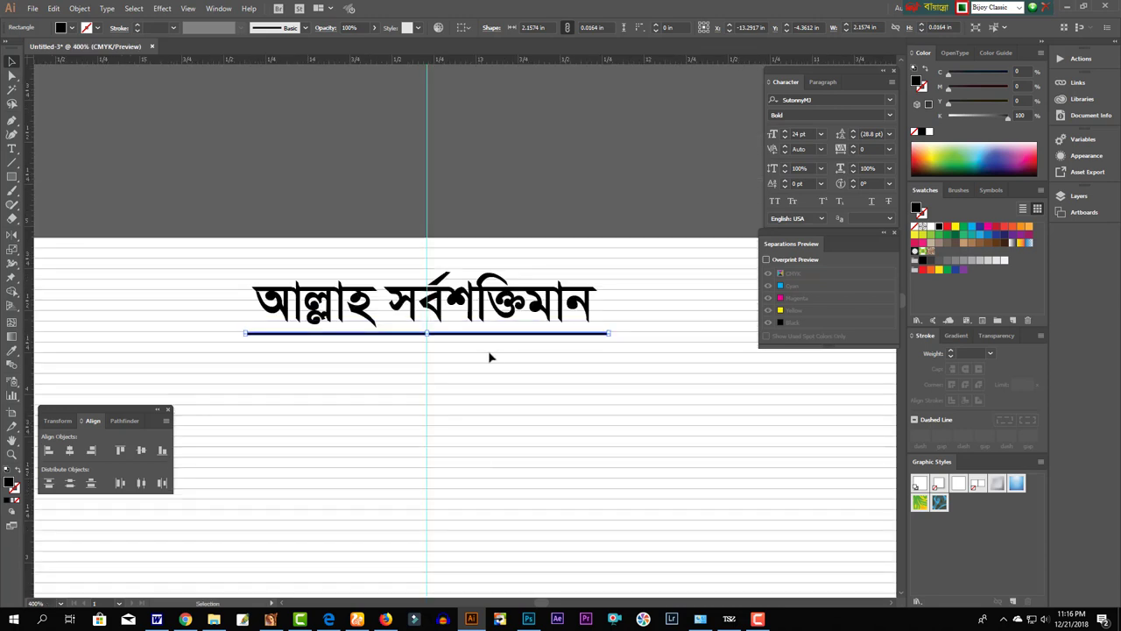
- Add a shorter, thicker copy of the rule as a centre bar
key("v")
left_click_drag(463, 333, 654, 368)
key("Tab")
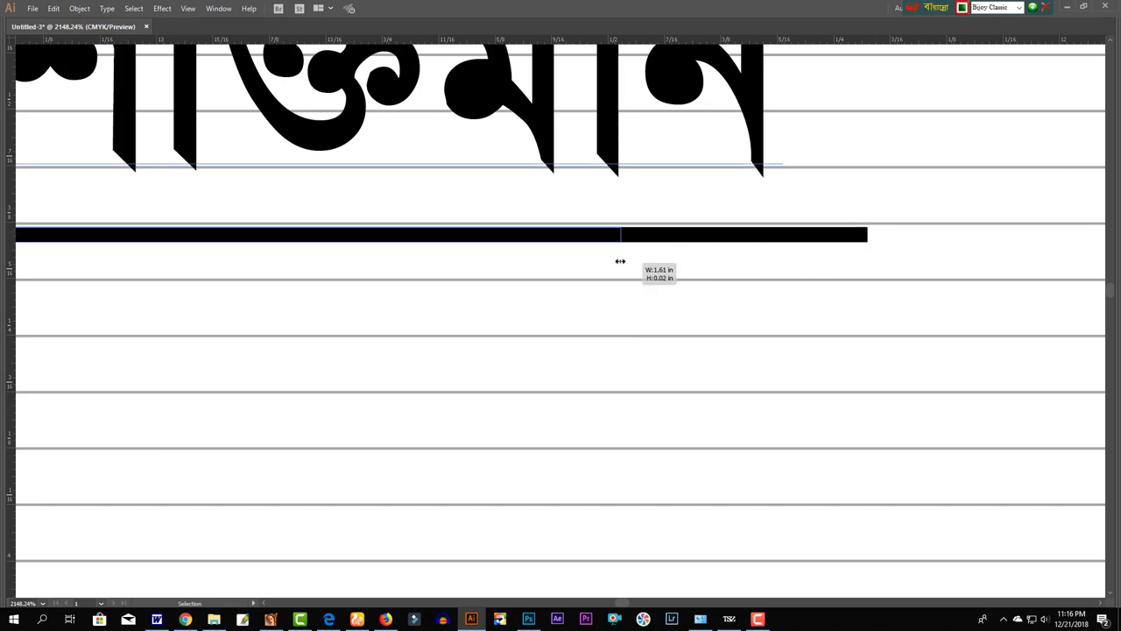
left_click_drag(870, 235, 611, 257)
left_click(257, 272, "ctrl+alt")
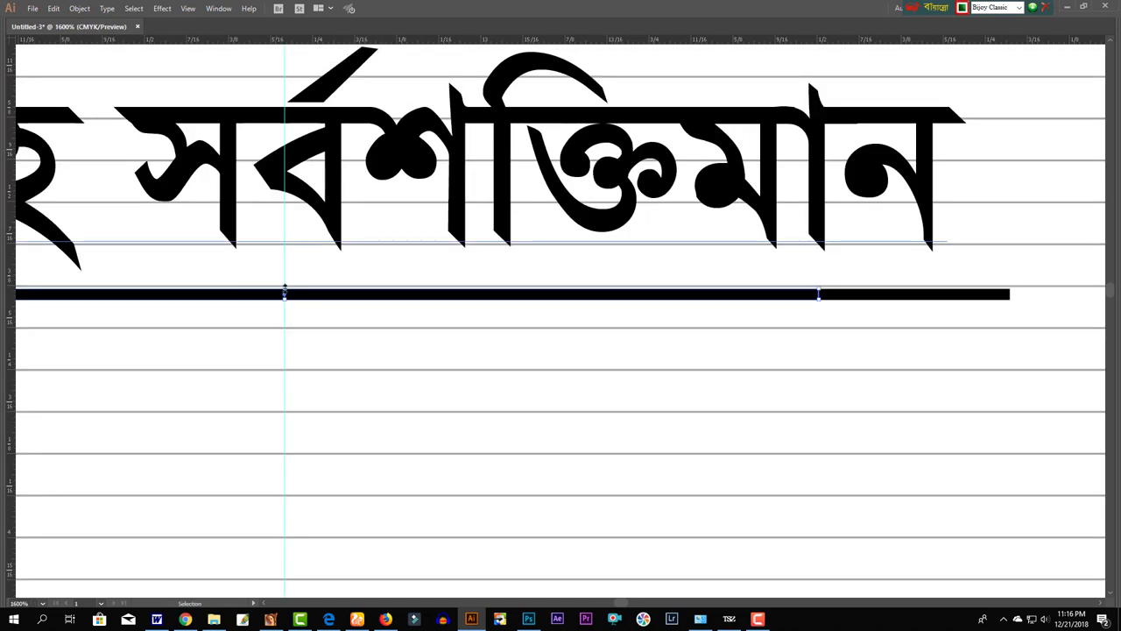
left_click_drag(318, 289, 374, 301)
left_click(637, 336, "ctrl+alt")
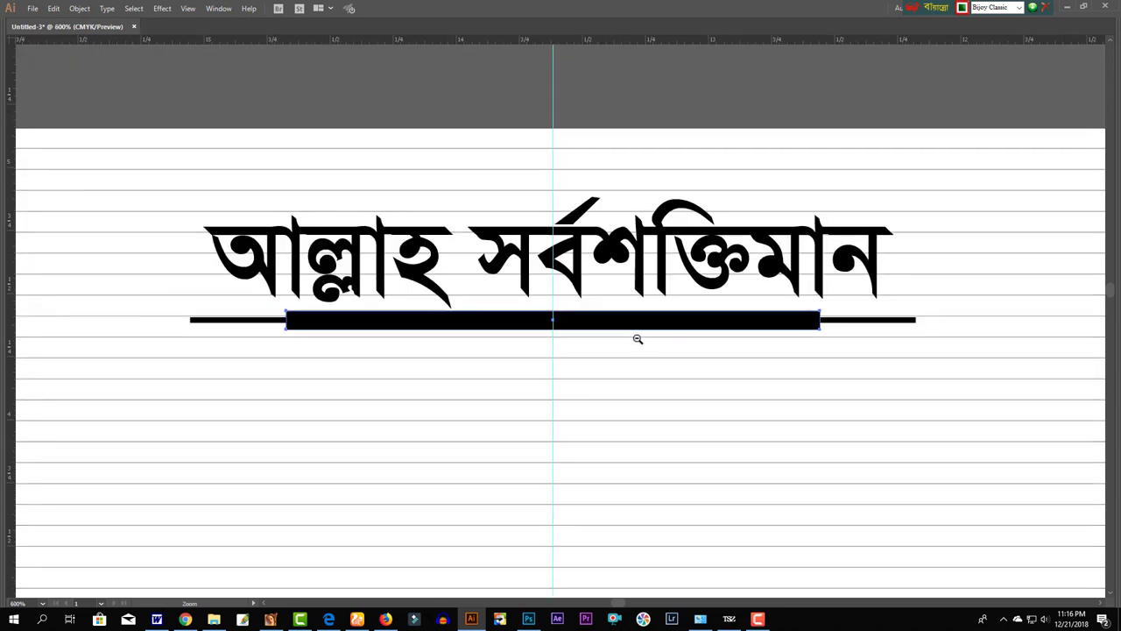
left_click(864, 330, "ctrl+alt")
- Tint the underline grey at K 68
key("ctrl+minus")
key("ctrl+minus")
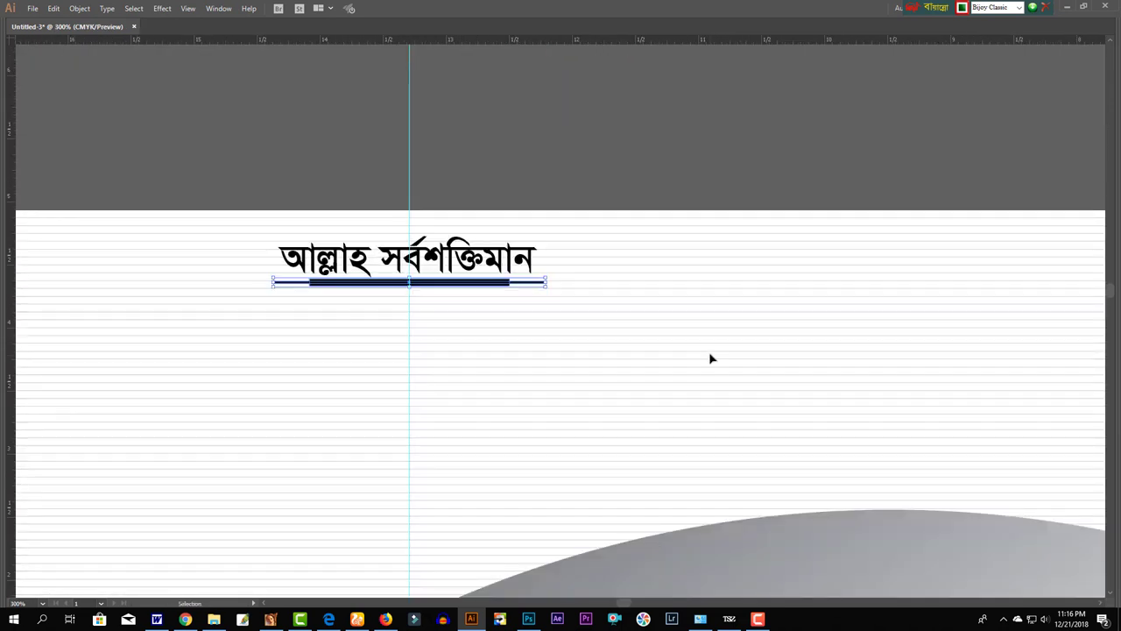
key("Tab")
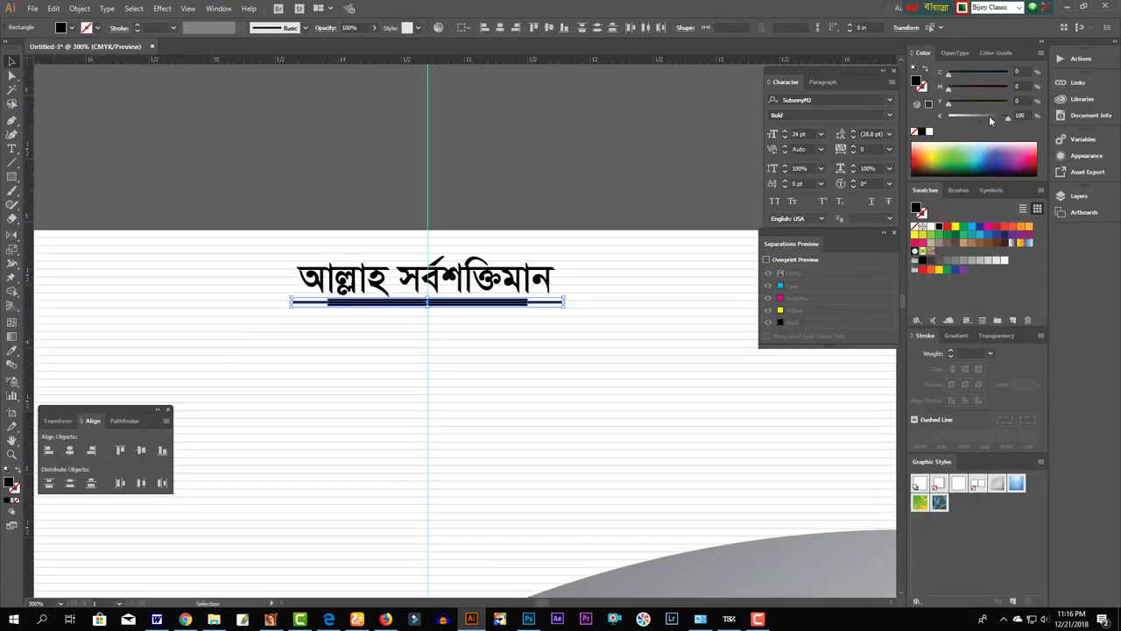
left_click(990, 117)
left_click(488, 376)
key("ctrl+minus")
key("ctrl+minus")
key("ctrl+minus")
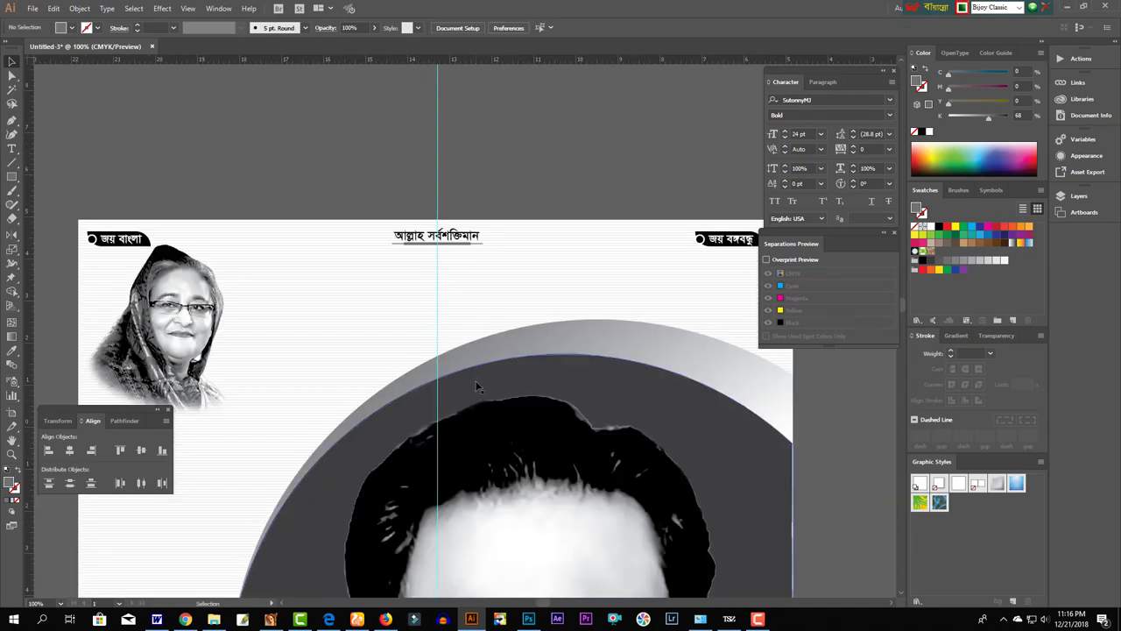
- Copy the heading downward and retype it as 'আসন্ন একাদশ জাতীয় সংসদ নির্বাচনে'
left_click(465, 381)
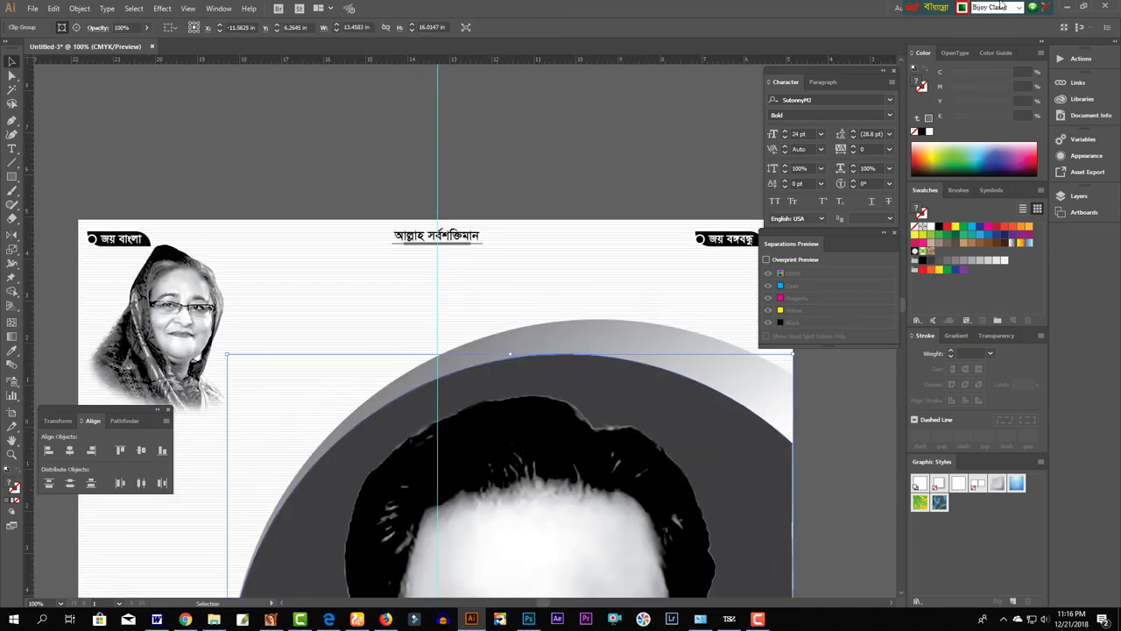
left_click(999, 7)
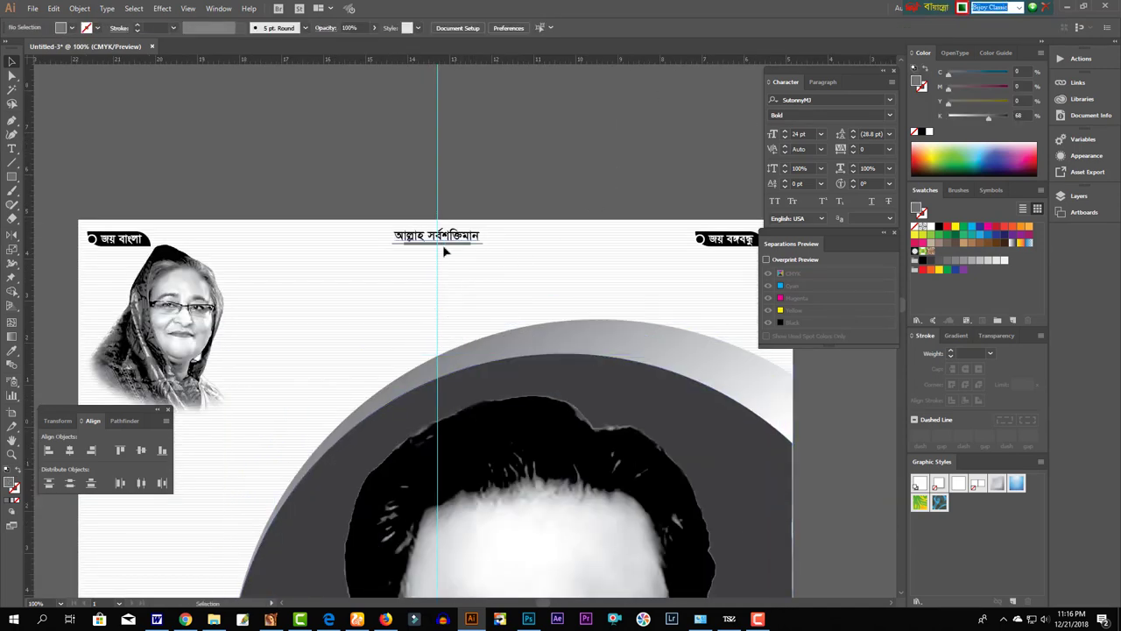
left_click_drag(443, 239, 444, 276)
key("Return")
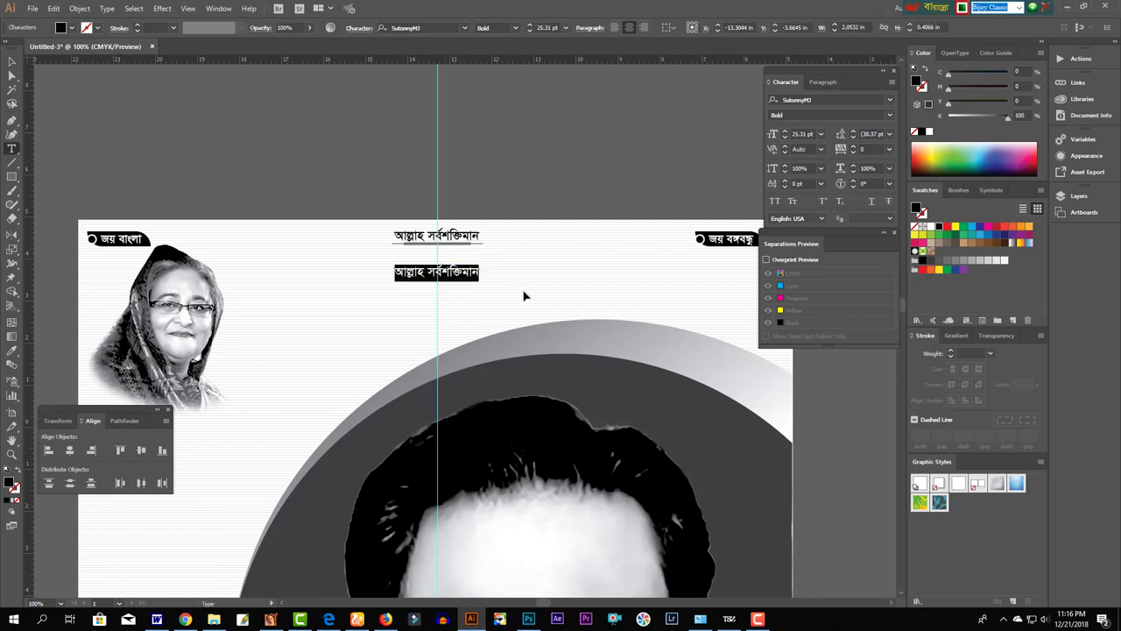
type("আসন্ন")
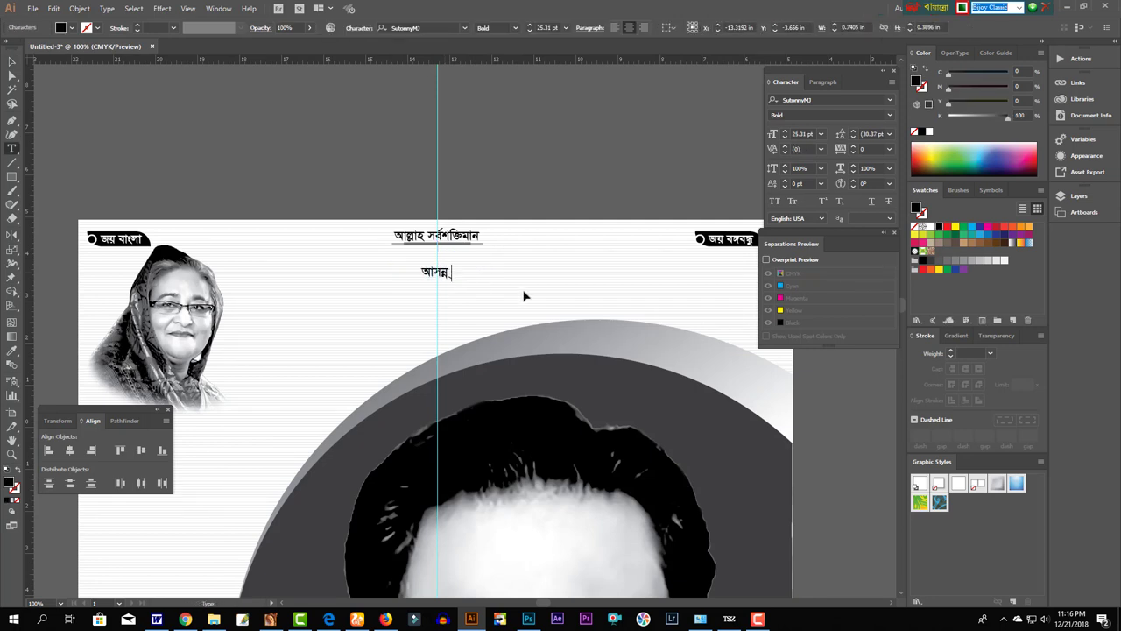
type(" একাদশ জ")
type("াতীয় সংস")
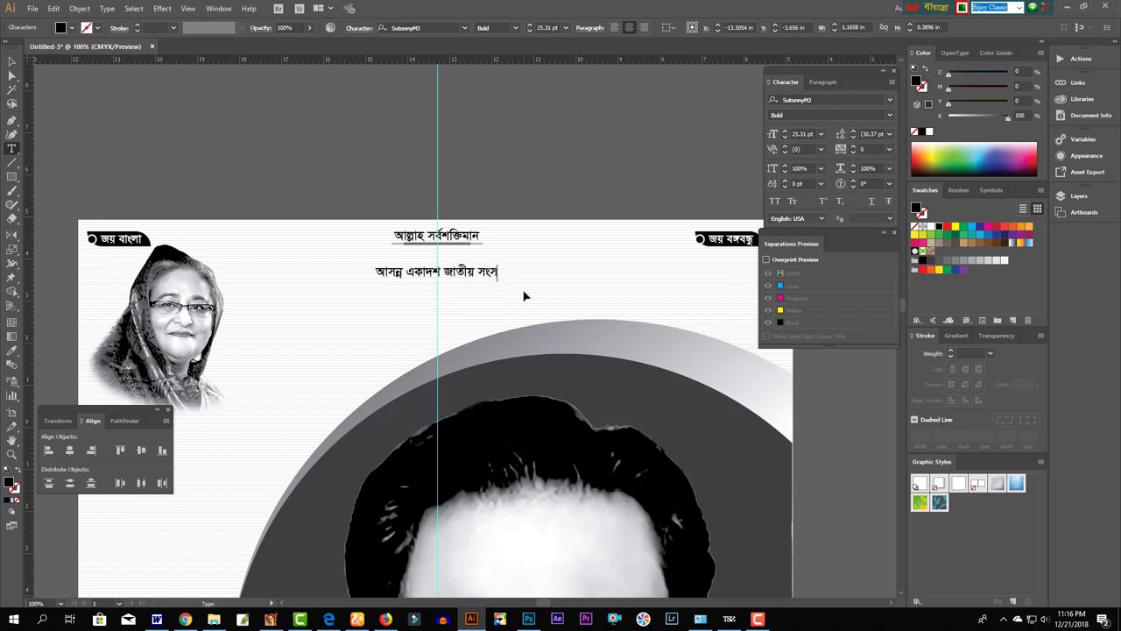
type("দ িন")
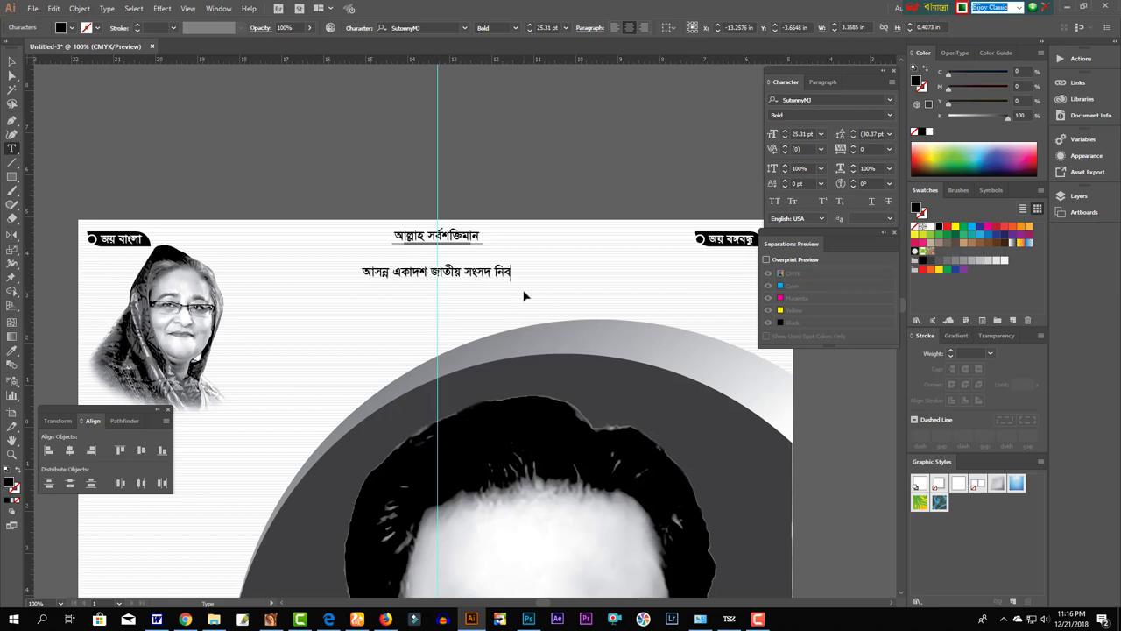
type("র্বাচনে")
key("Escape")
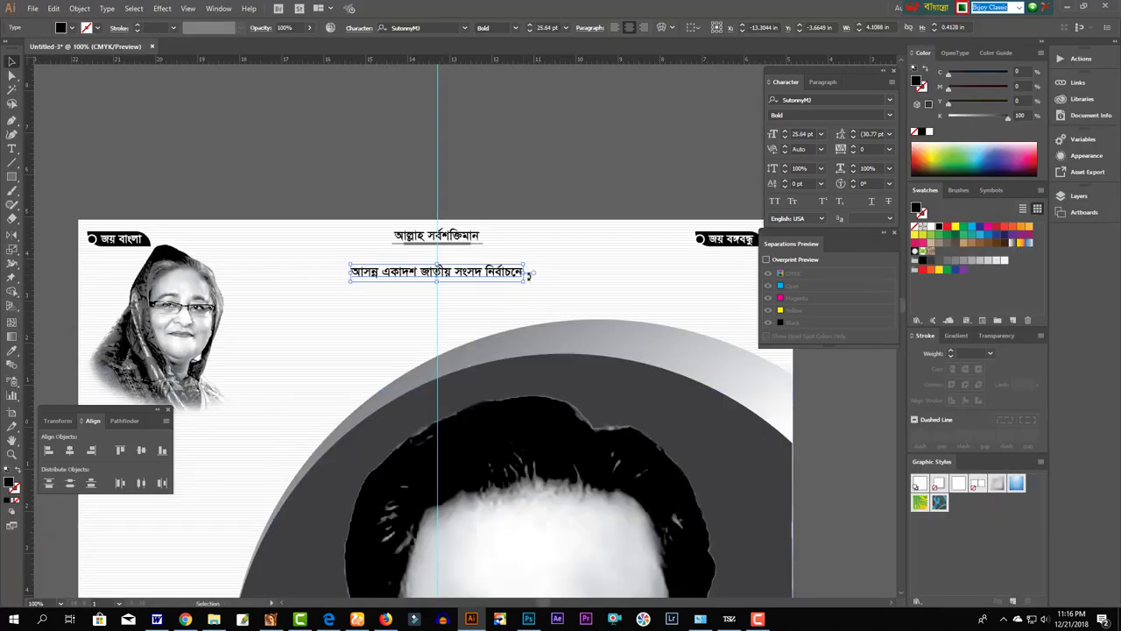
- Enlarge the headline and add a roughly half-size copy beneath it
left_click_drag(528, 272, 618, 287)
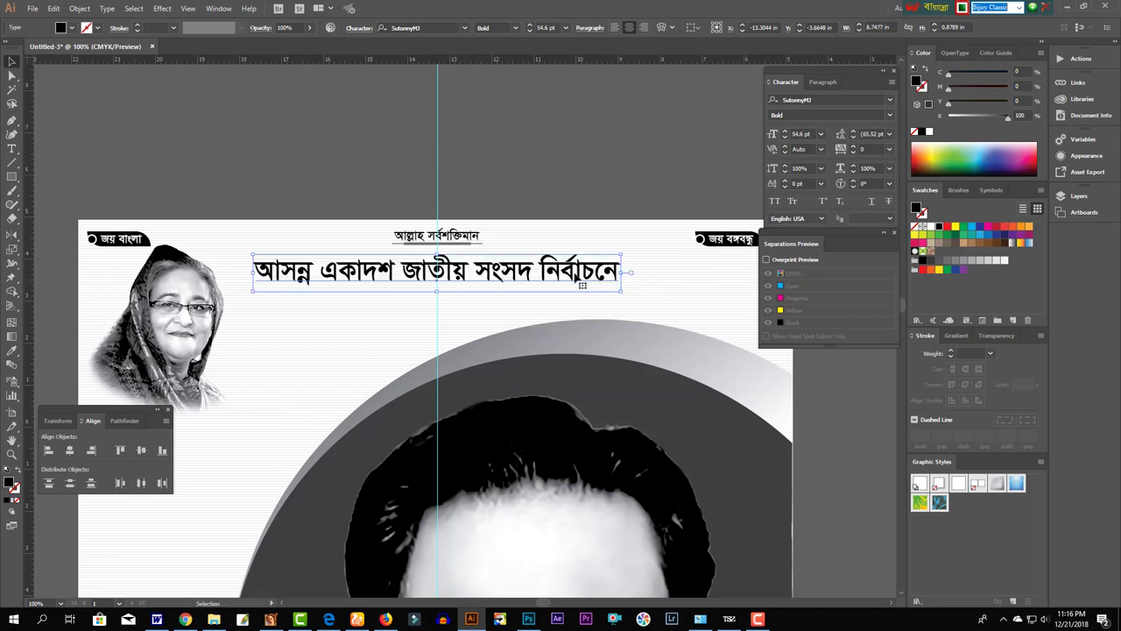
left_click_drag(528, 283, 529, 314)
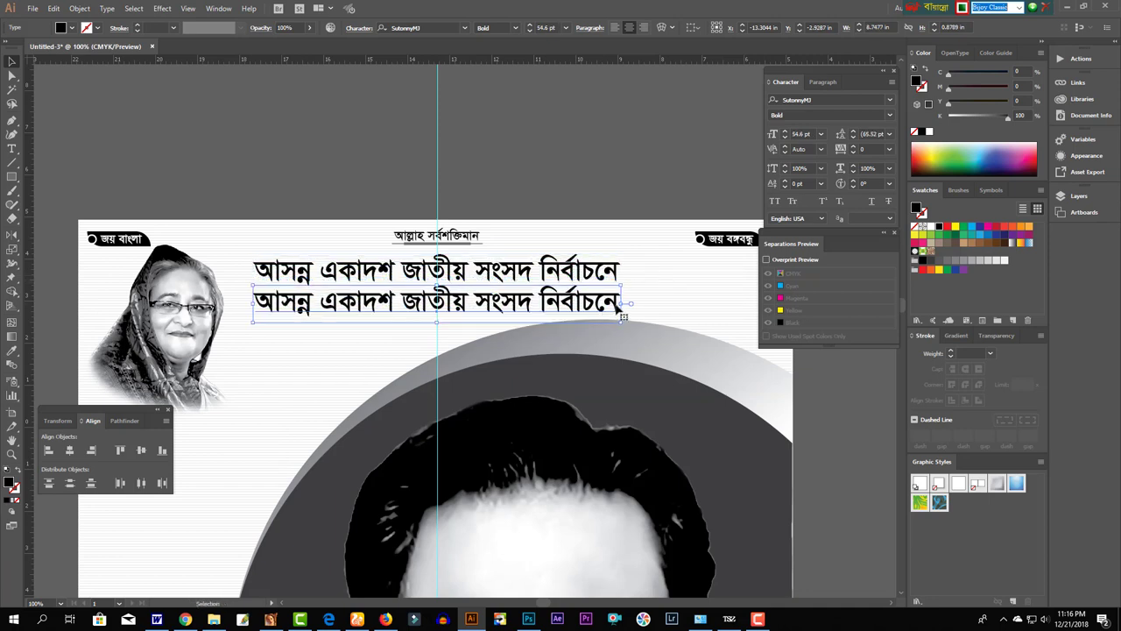
left_click_drag(598, 312, 495, 308)
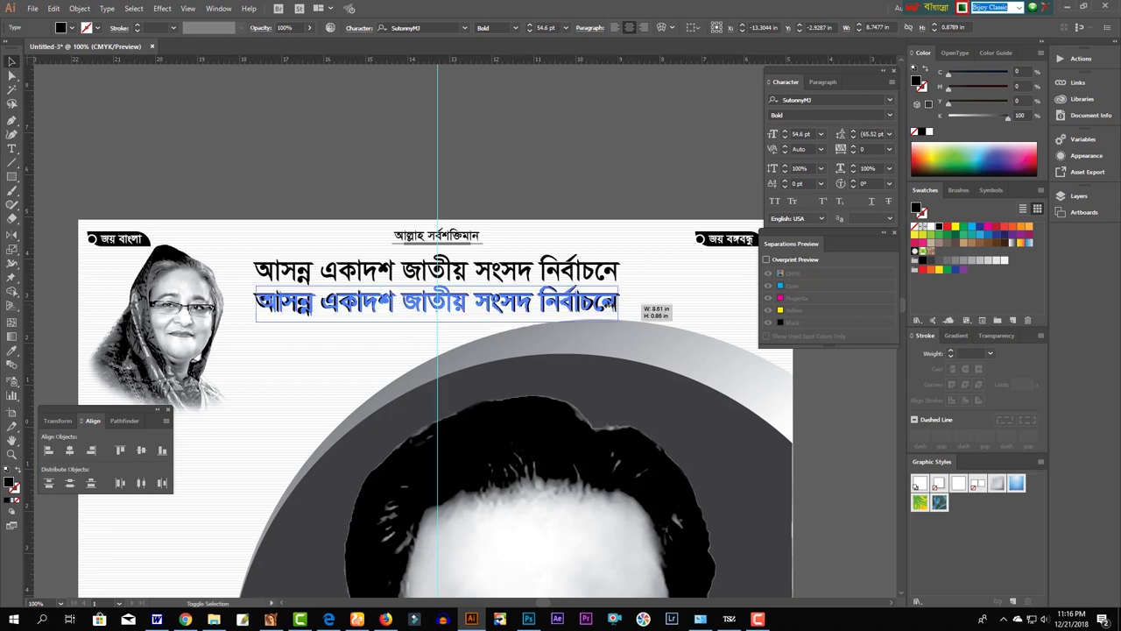
- Replace the small copy's text with the কিশোরগঞ্জ-১ constituency line and enlarge 'কিশোরগঞ্জ-১'
double_click(495, 308)
key("ctrl+a")
type("কিশোর")
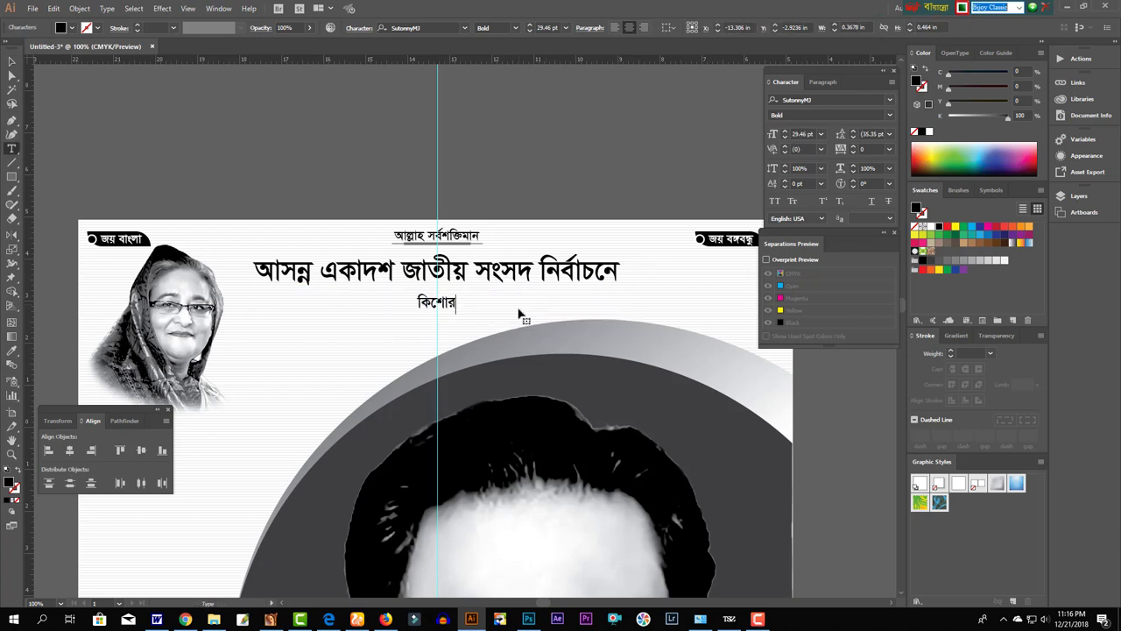
type("গঞ্জ-")
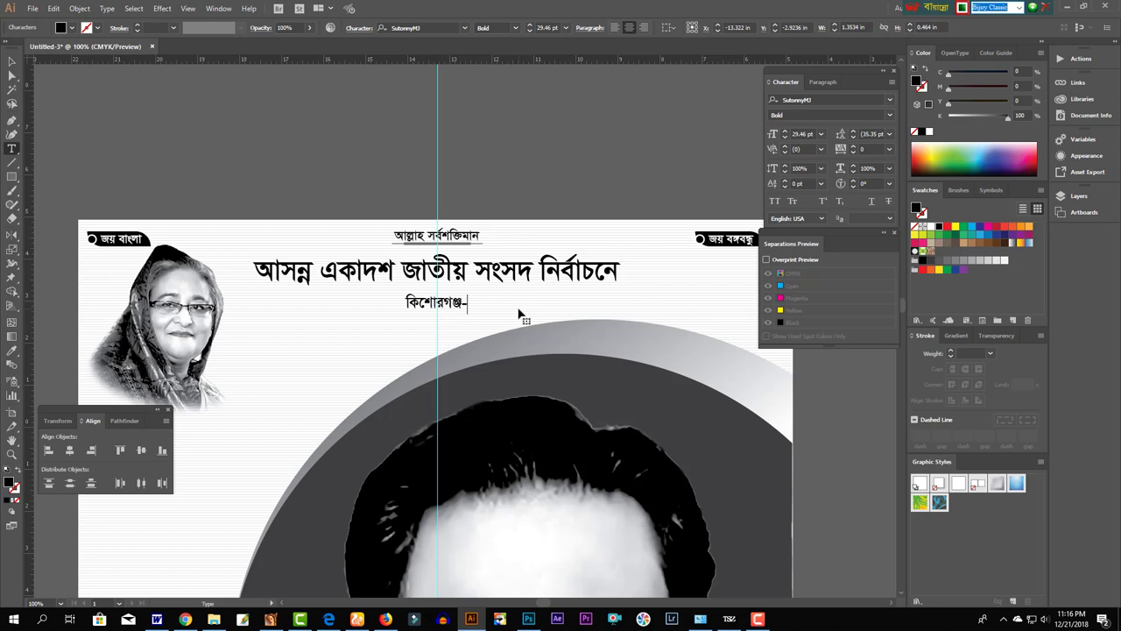
type("১")
type("ম")
key("BackSpace")
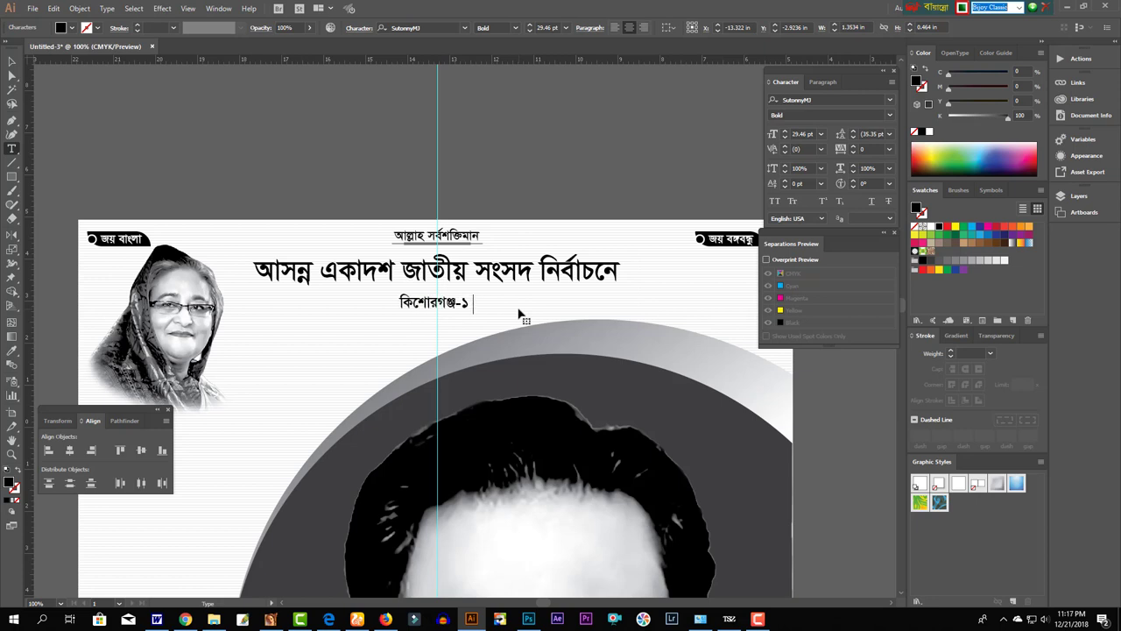
type("[কিশোরগঞ্জ")
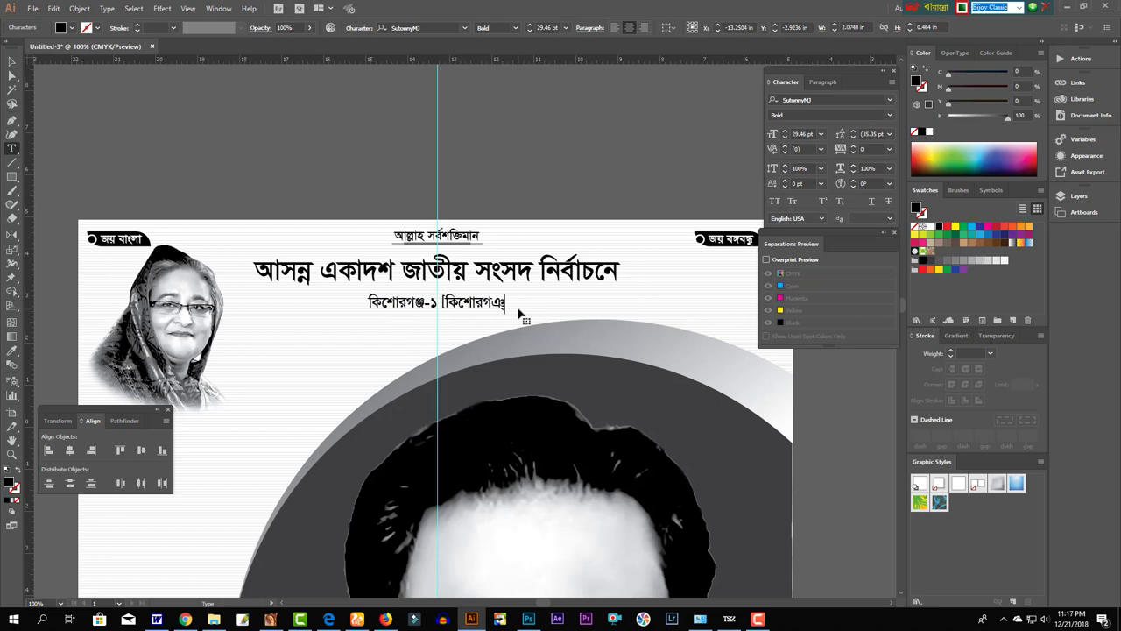
type("সদর ও")
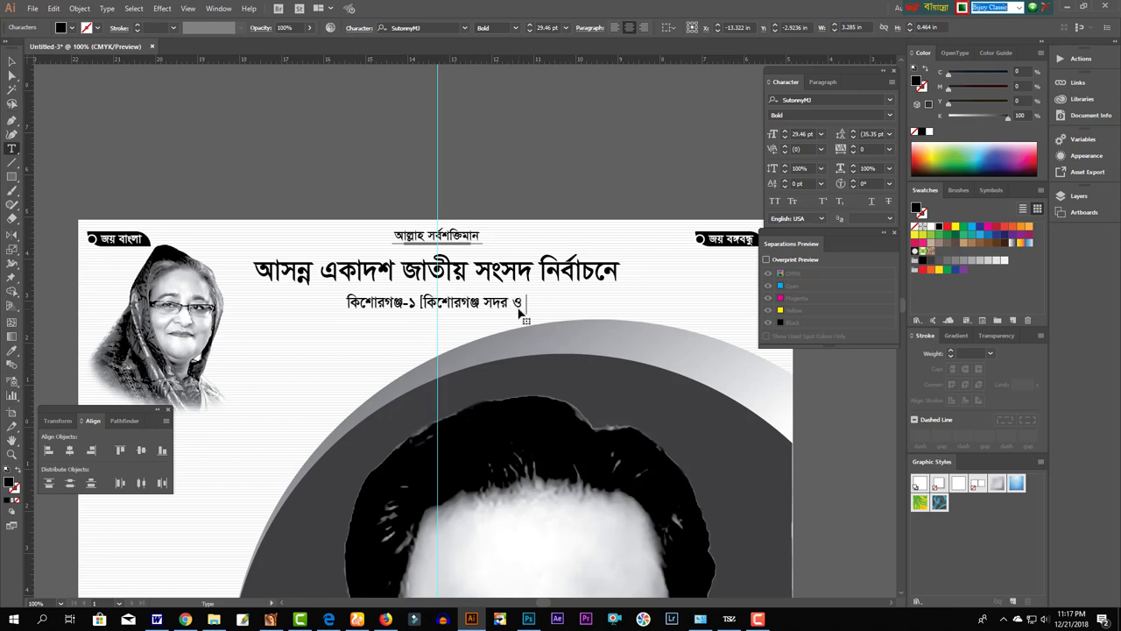
type(" (হোসেনপুর উপ")
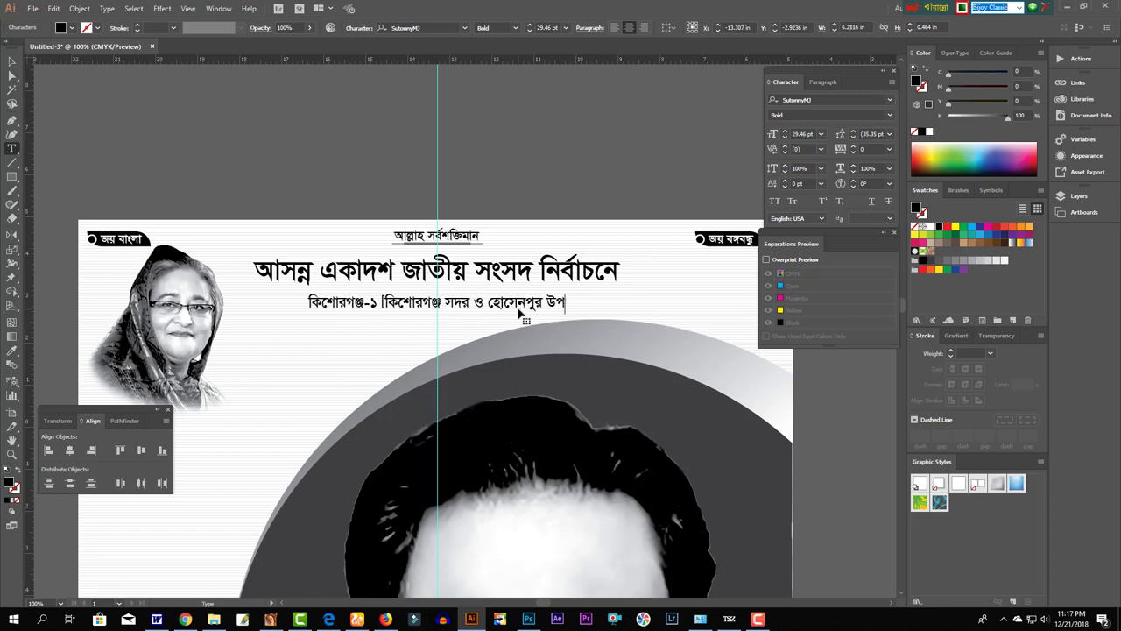
type("জেলা")
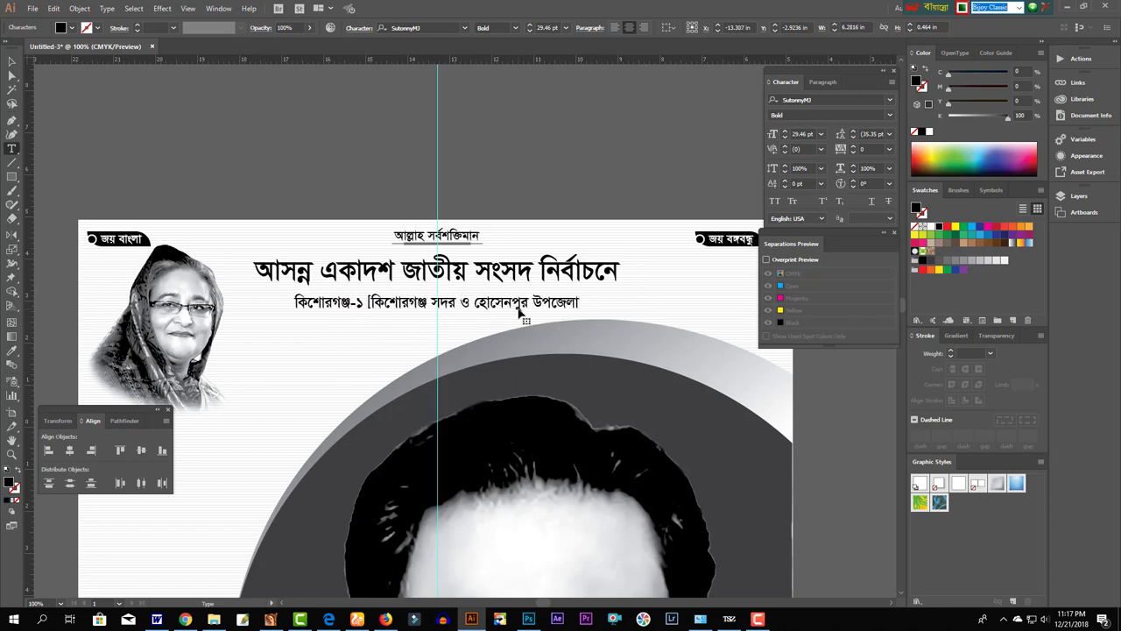
type("]")
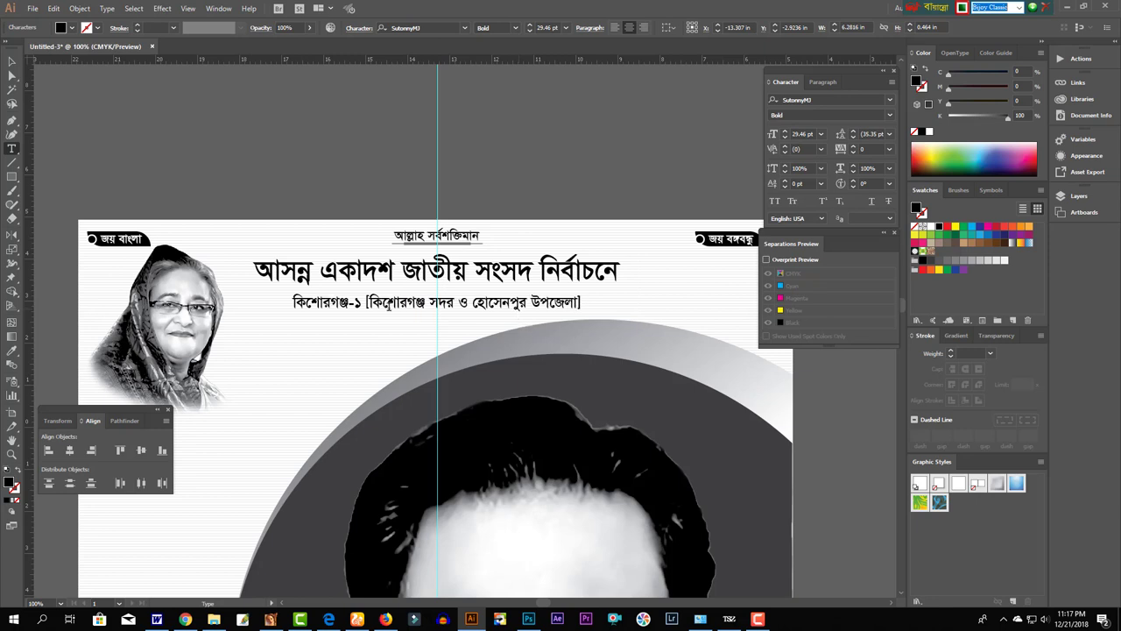
left_click_drag(291, 302, 367, 302)
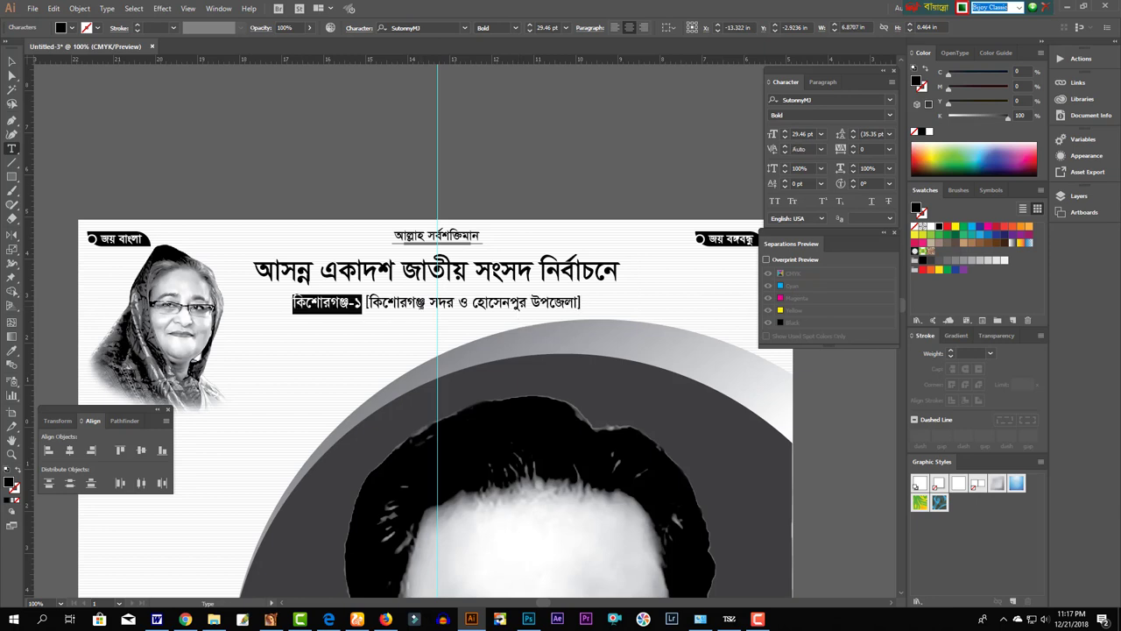
key("ctrl+shift+period")
key("ctrl+shift+period")
key("ctrl+shift+period")
key("ctrl+shift+period")
key("ctrl+shift+period")
key("ctrl+shift+period")
key("ctrl+shift+period")
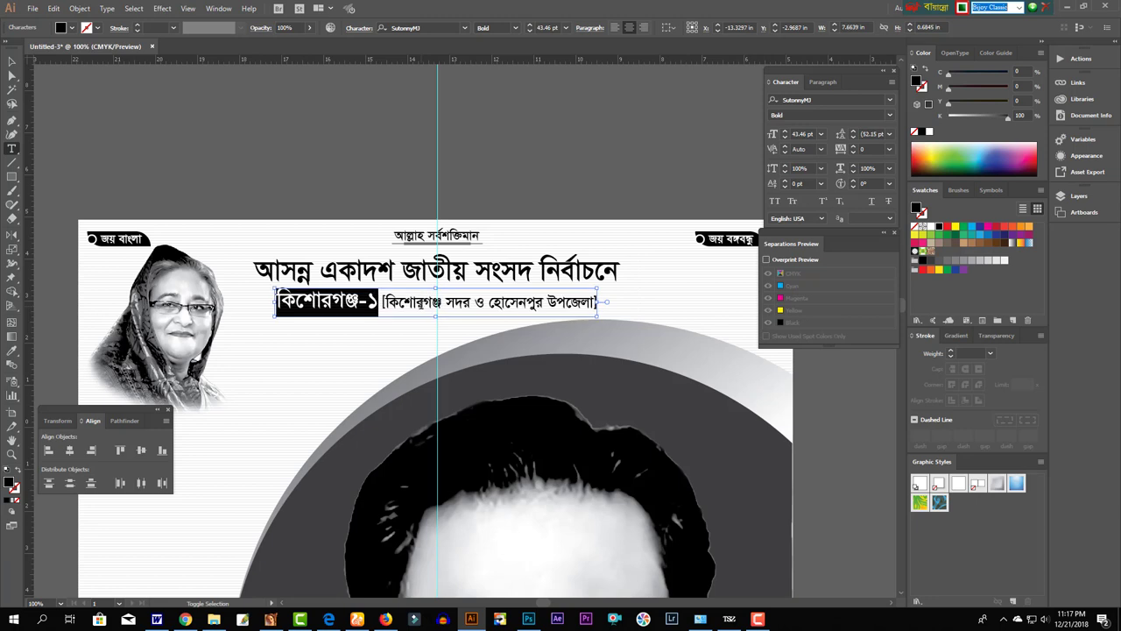
key("ctrl+shift+period")
key("Escape")
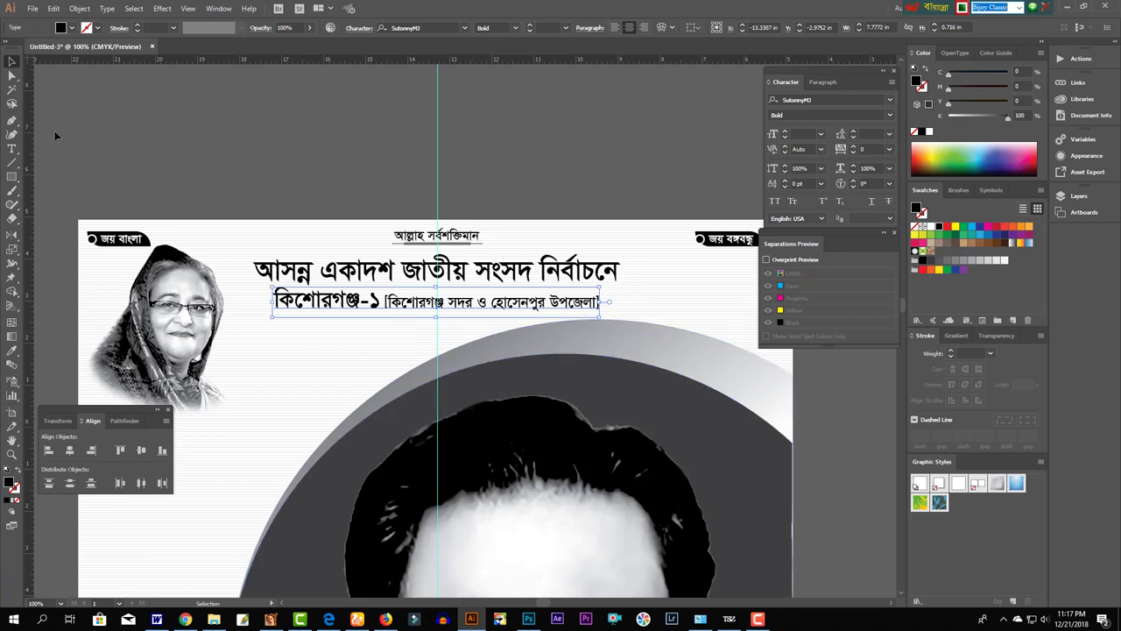
- Delete the words 'সদর' and 'উপজেলা' from the constituency line
key("a")
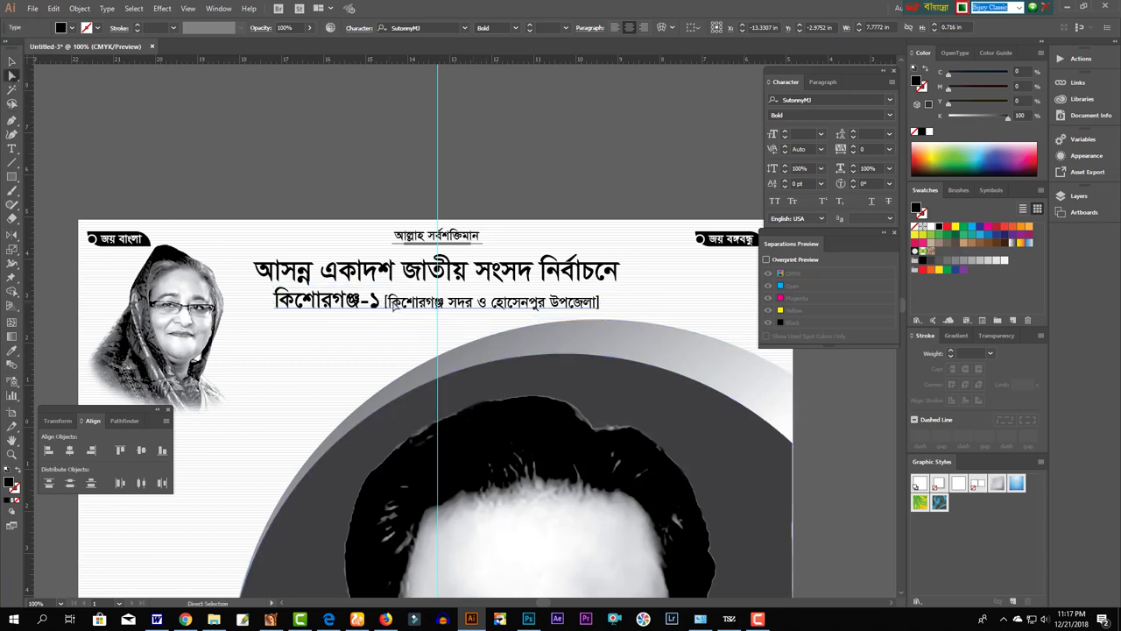
double_click(386, 302)
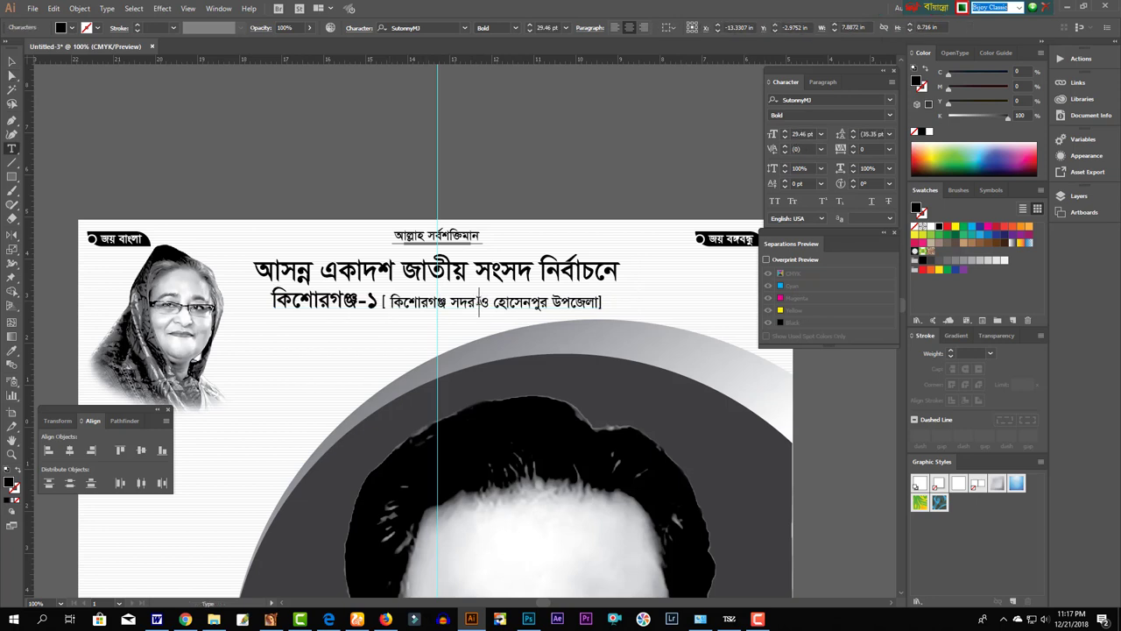
left_click_drag(480, 301, 446, 301)
key("BackSpace")
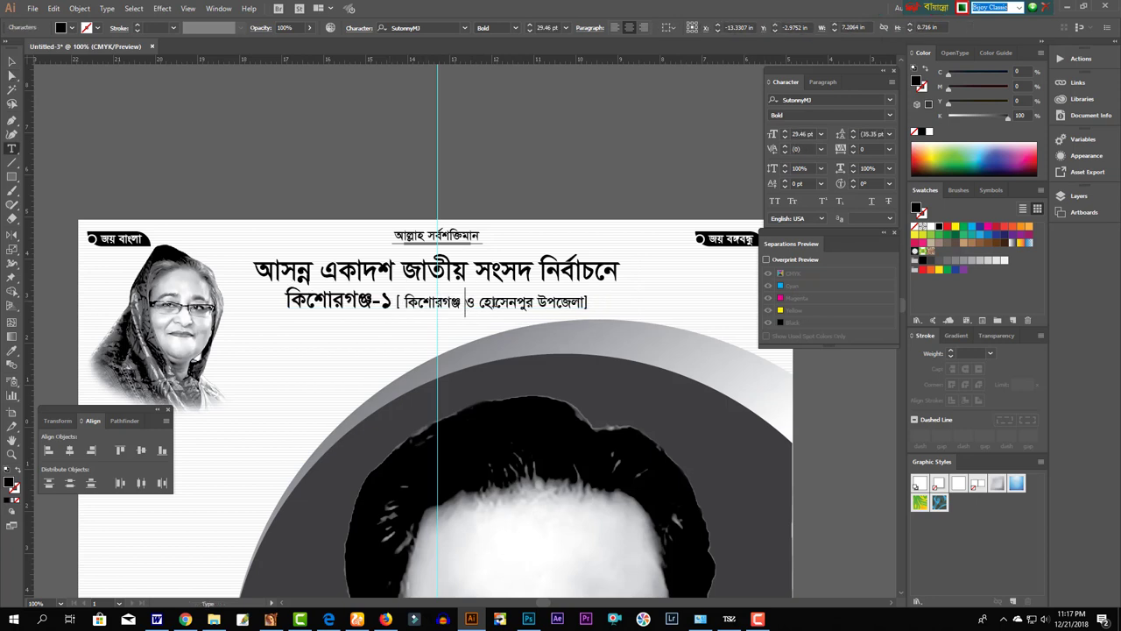
left_click_drag(532, 302, 581, 302)
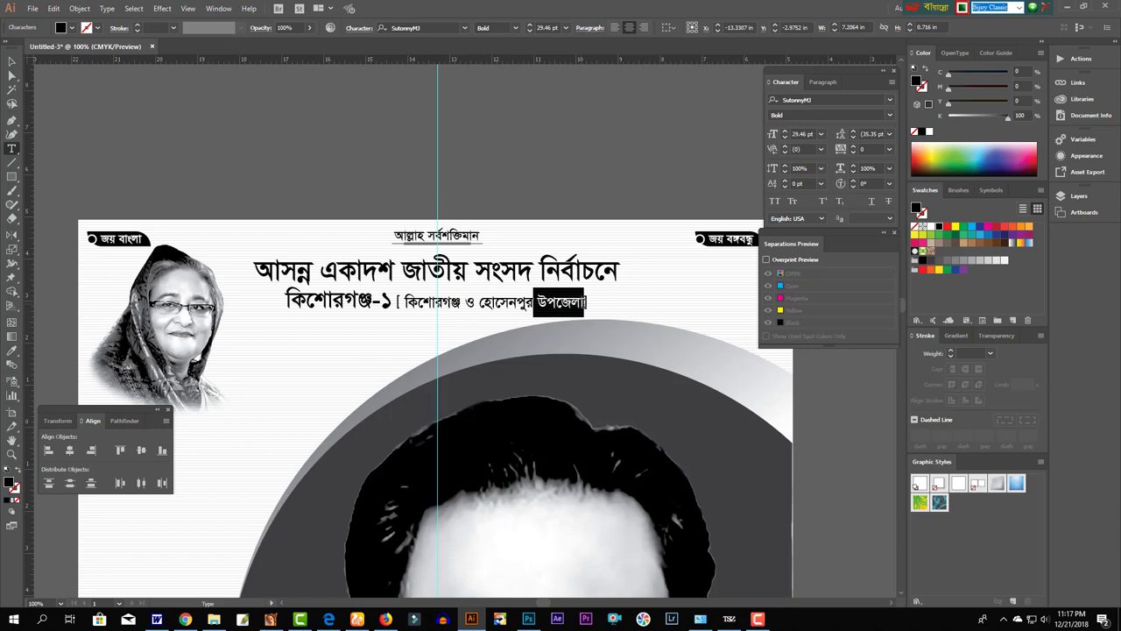
key("BackSpace")
key("Escape")
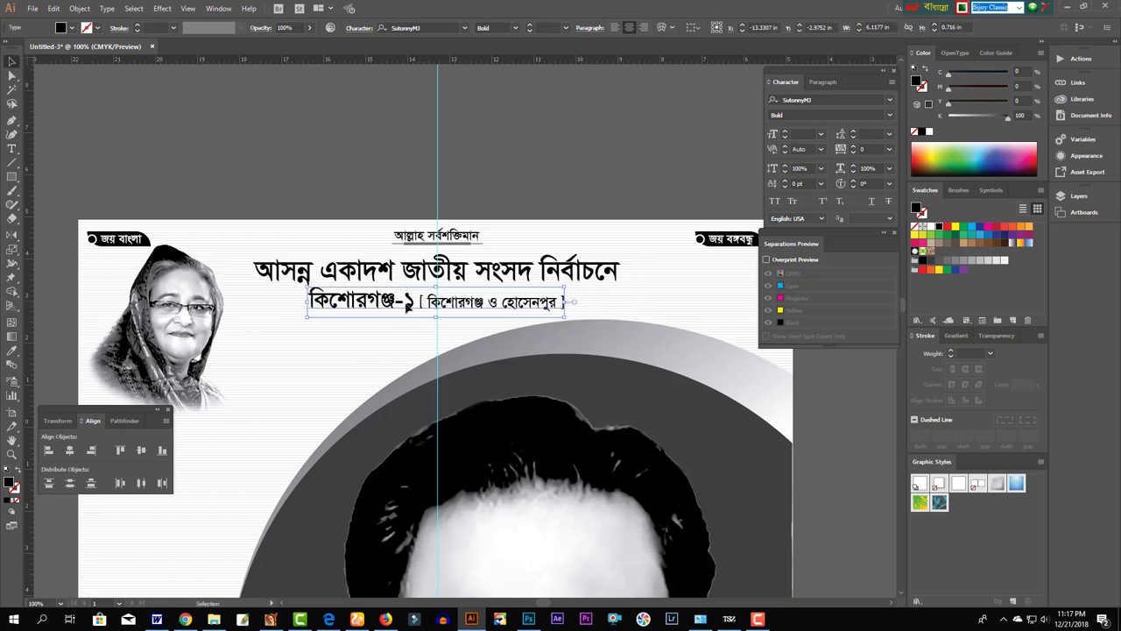
scroll(407, 305, "down", 2)
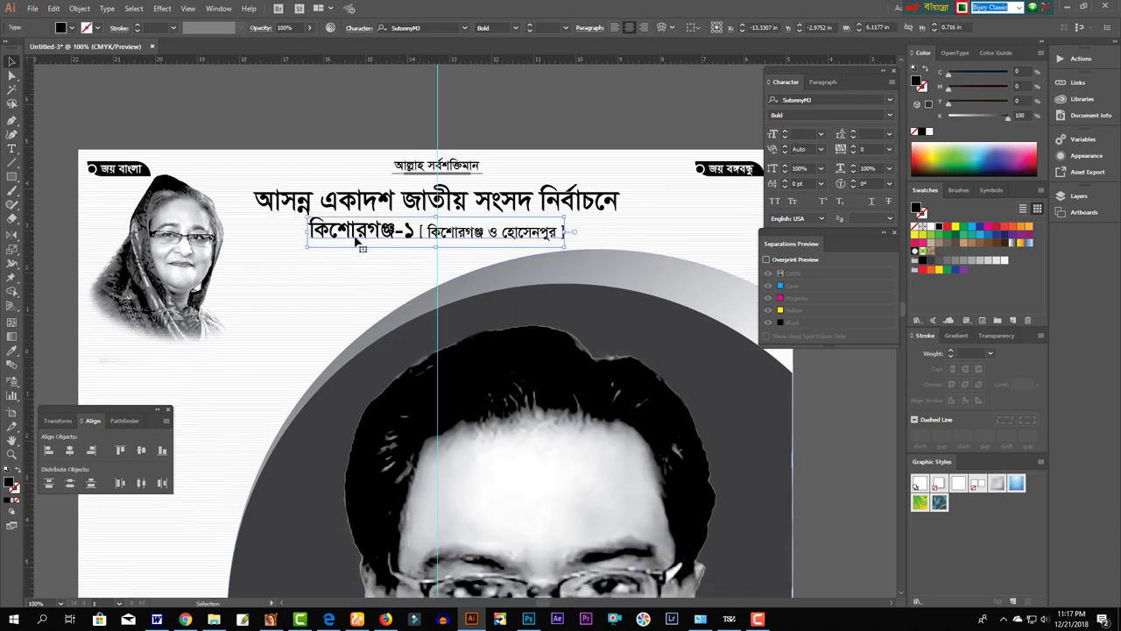
- Duplicate the constituency line to the left and retype it as 'আওয়ামীলীগ মনোনীত প্রার্থী'
left_click_drag(358, 247, 247, 394)
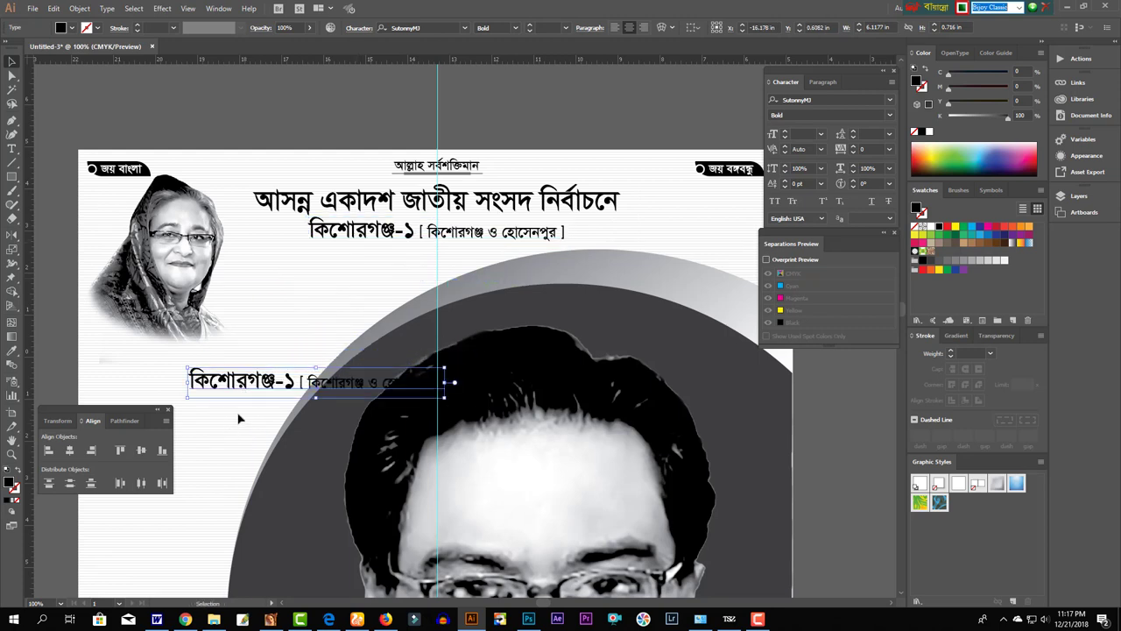
left_click_drag(256, 385, 186, 377)
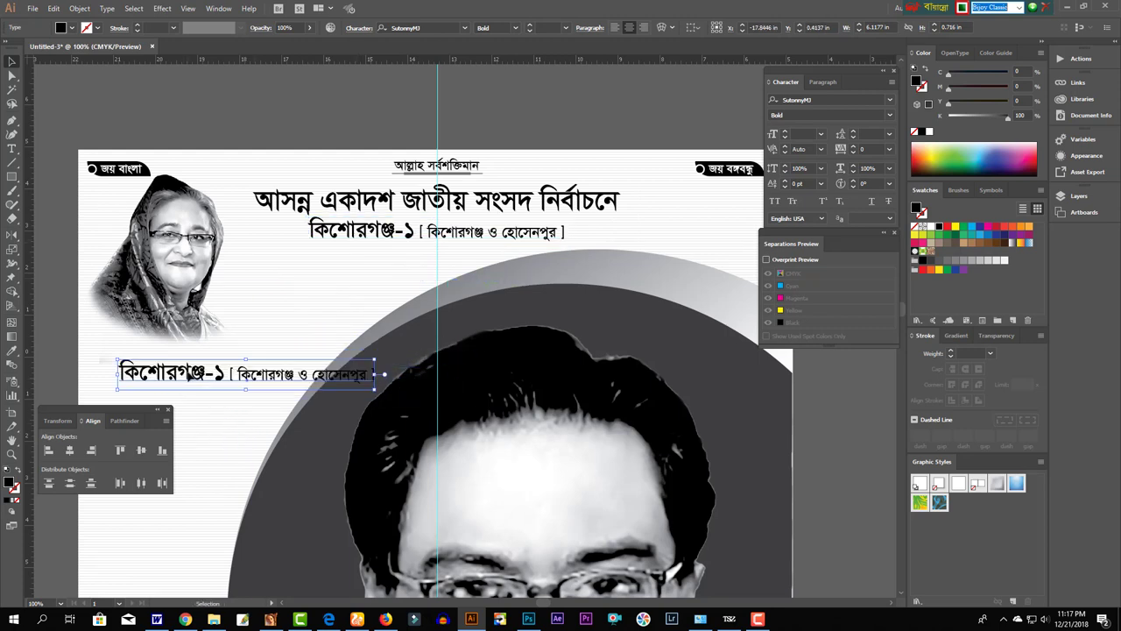
key("t")
left_click(244, 379)
key("ctrl+a")
type("আও")
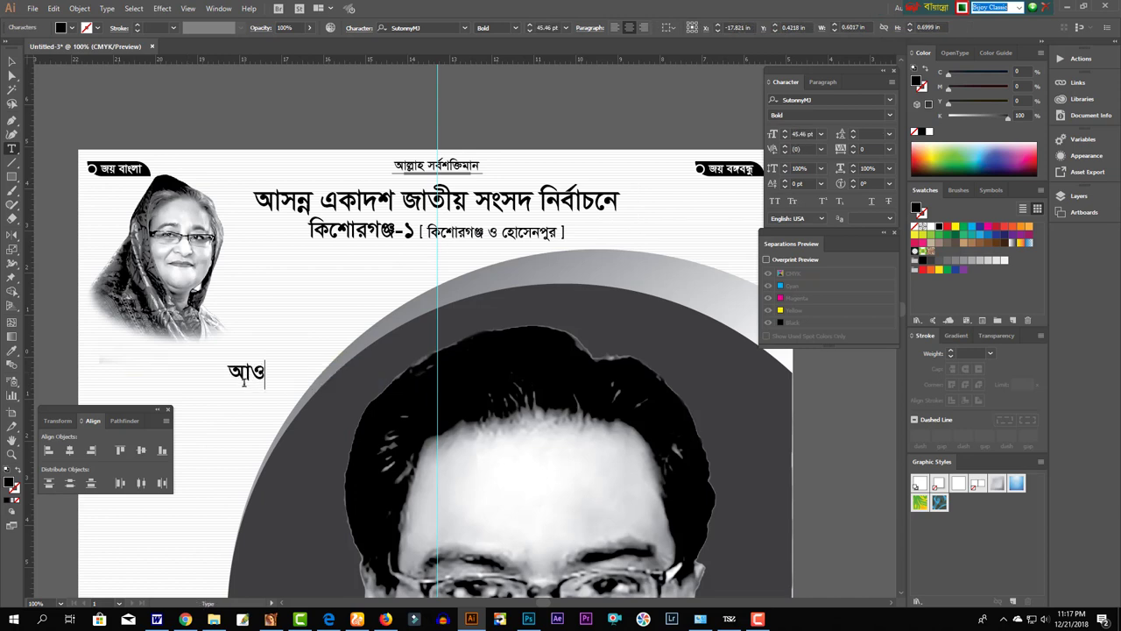
type("য়ামীলীগ")
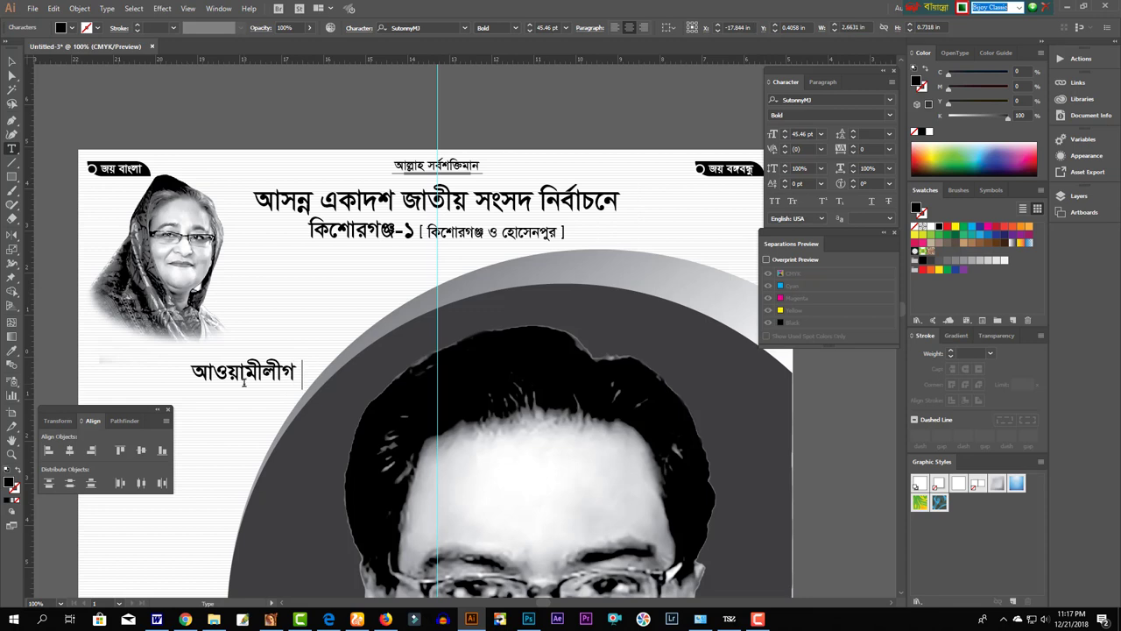
type(" মনোনীত প্রাথ")
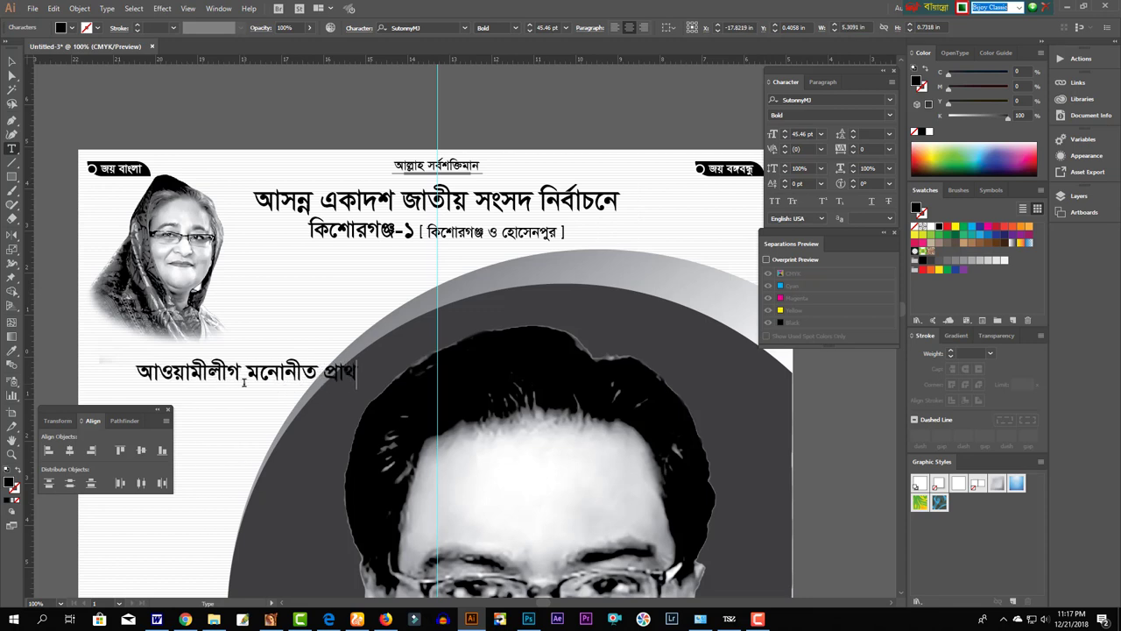
key("BackSpace")
type("র্থী")
key("Escape")
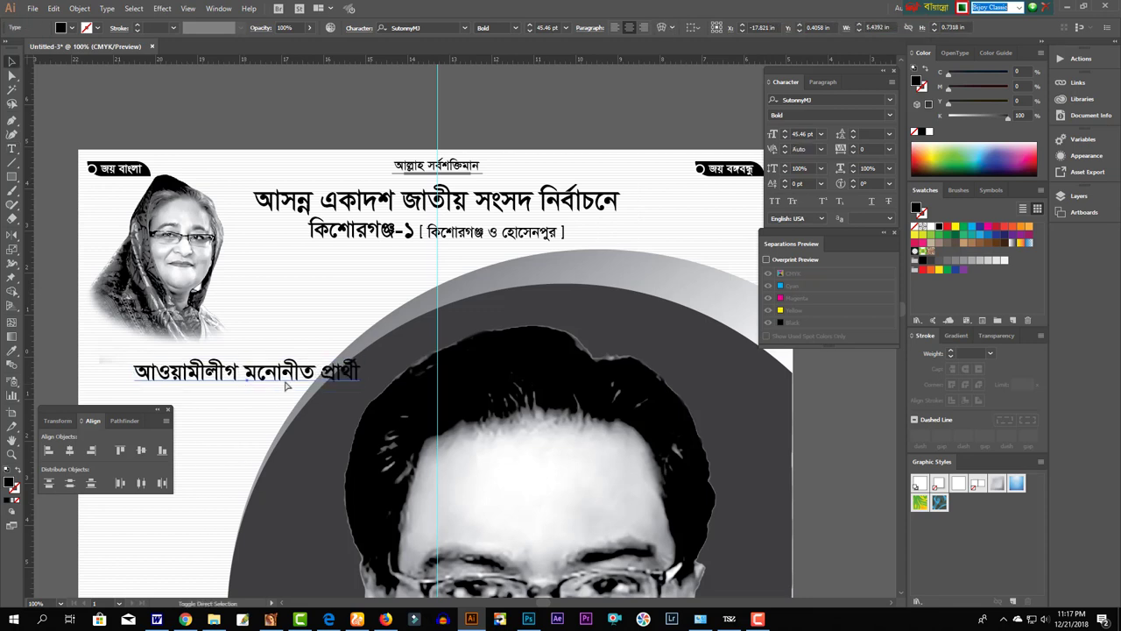
left_click_drag(244, 373, 180, 373)
- Break 'প্রার্থী' onto a second line and position the caption under the portrait
key("t")
key("ctrl+shift+a")
key("Return")
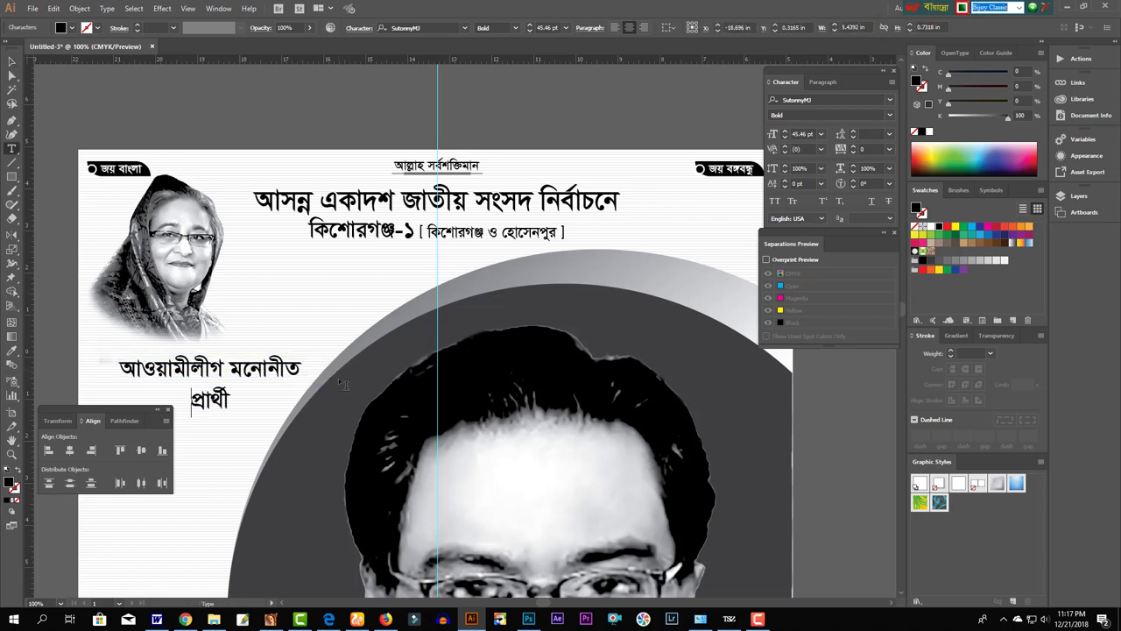
key("Escape")
left_click_drag(231, 373, 207, 370)
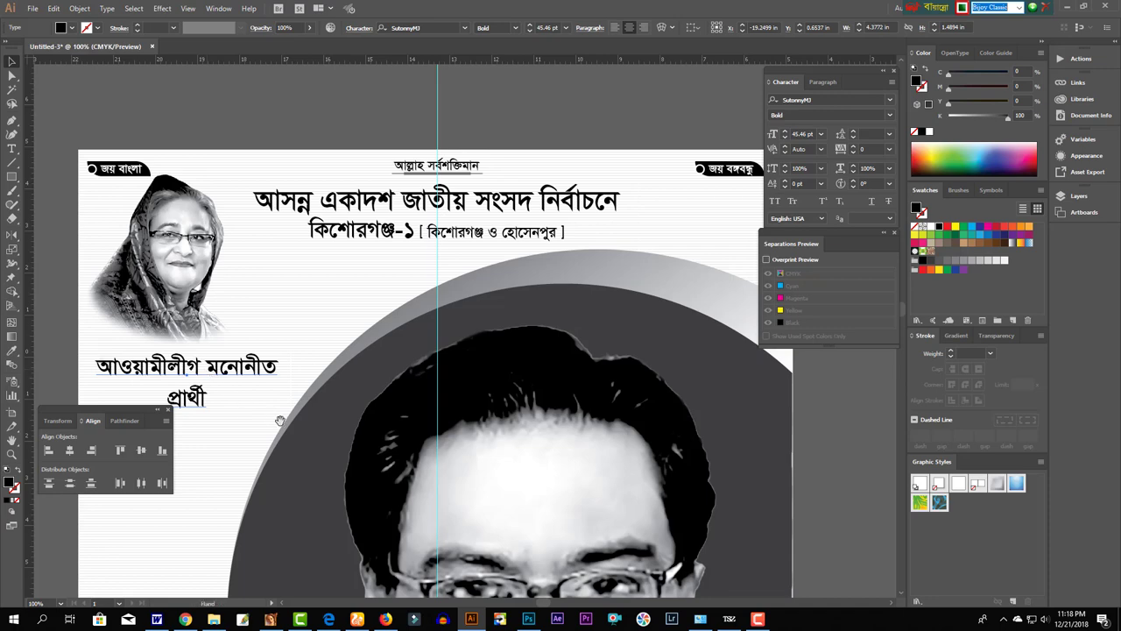
mouse_move(291, 427)
left_mouse_down()
mouse_move(477, 211)
mouse_move(445, 230)
left_mouse_up()
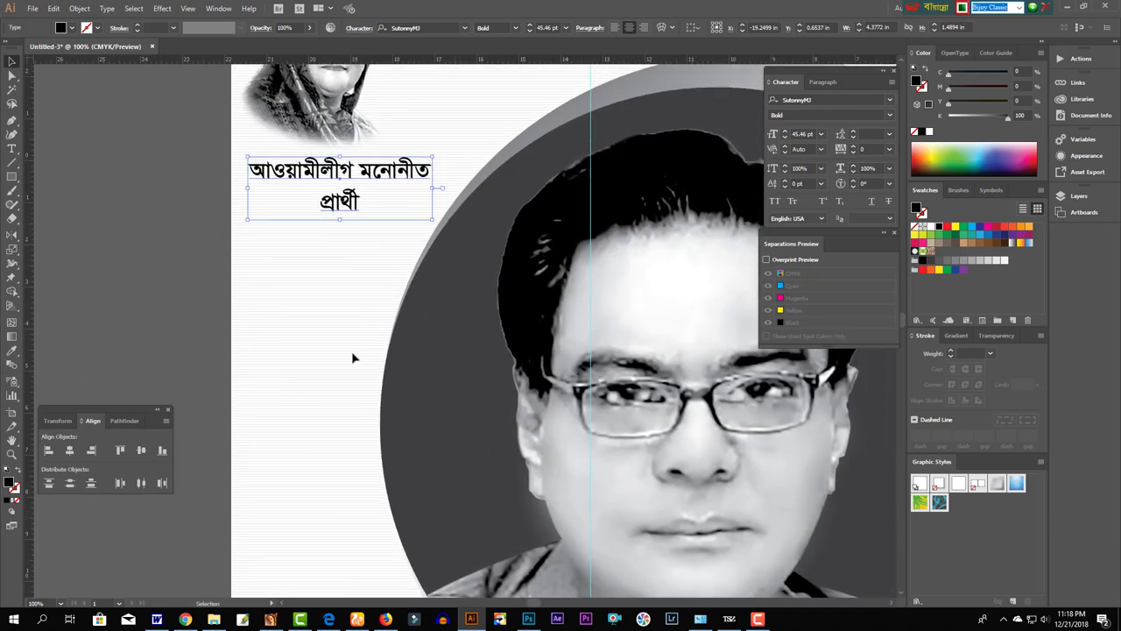
left_click(237, 320)
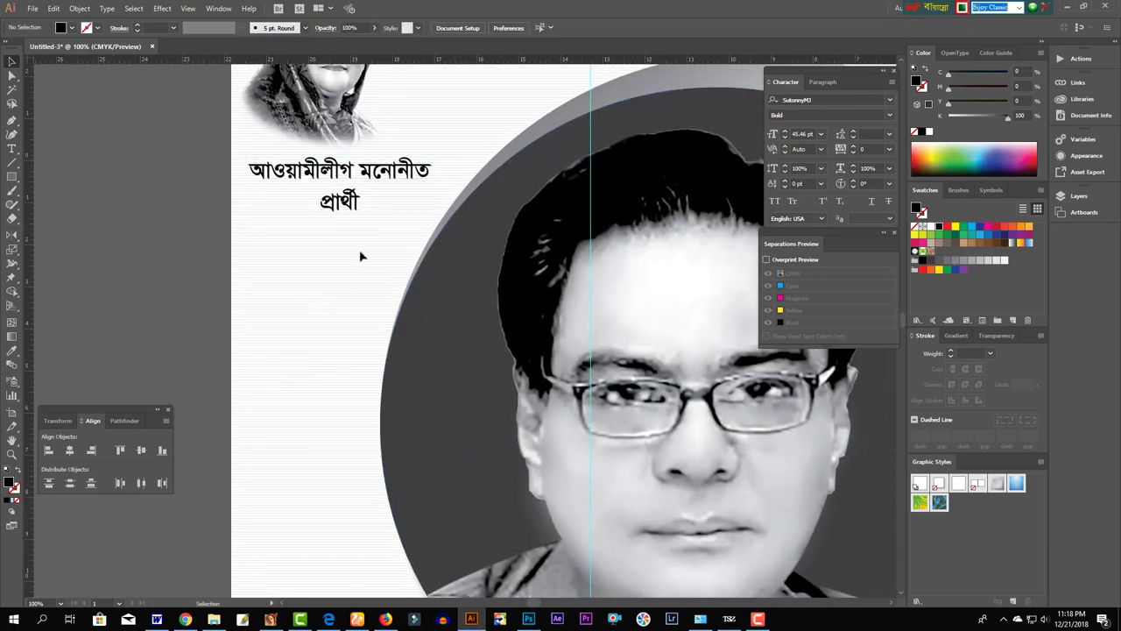
- Duplicate the party text lower down and retype it as the candidate's name
left_click_drag(350, 207, 346, 318)
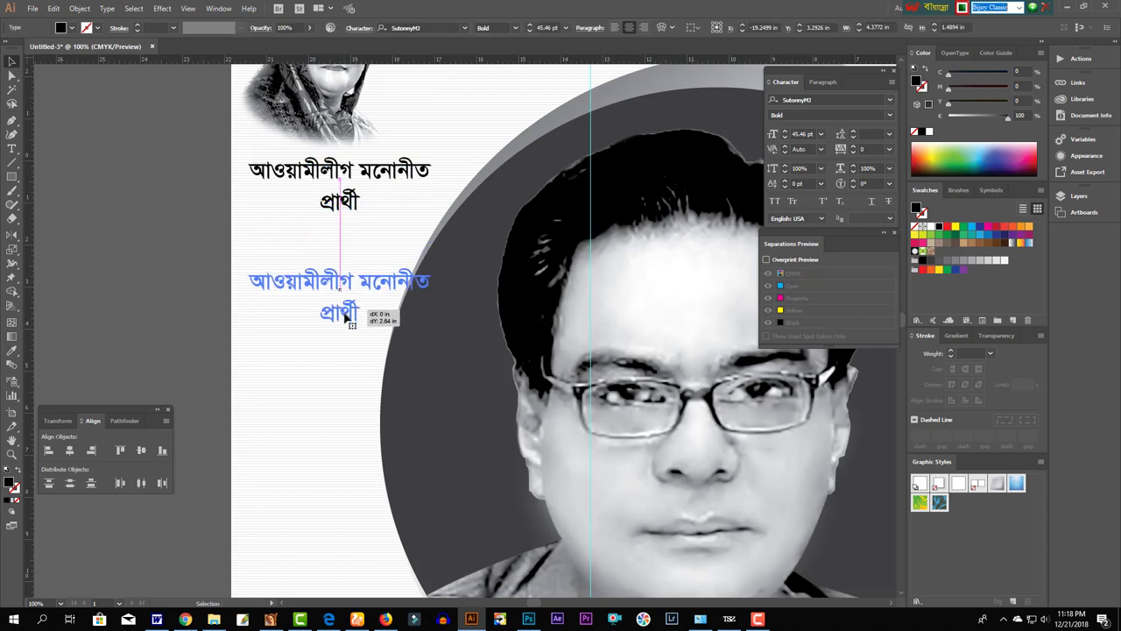
double_click(355, 315)
key("ctrl+a")
type("সে")
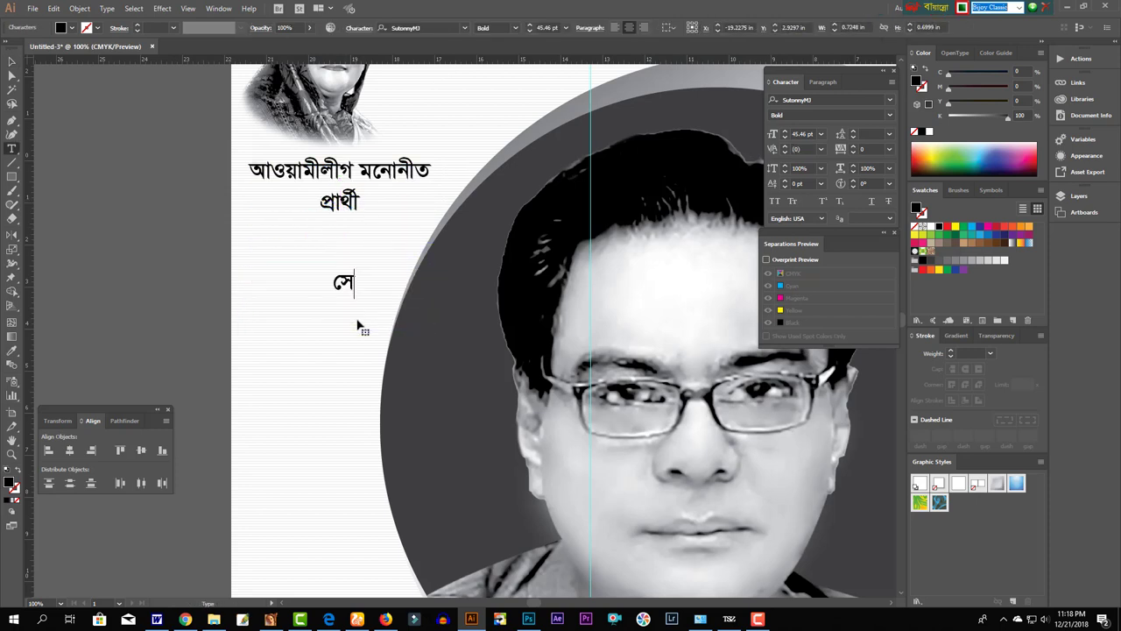
type("ৌ")
key("BackSpace")
key("BackSpace")
type("সৈ")
type("য়দ")
key("Home")
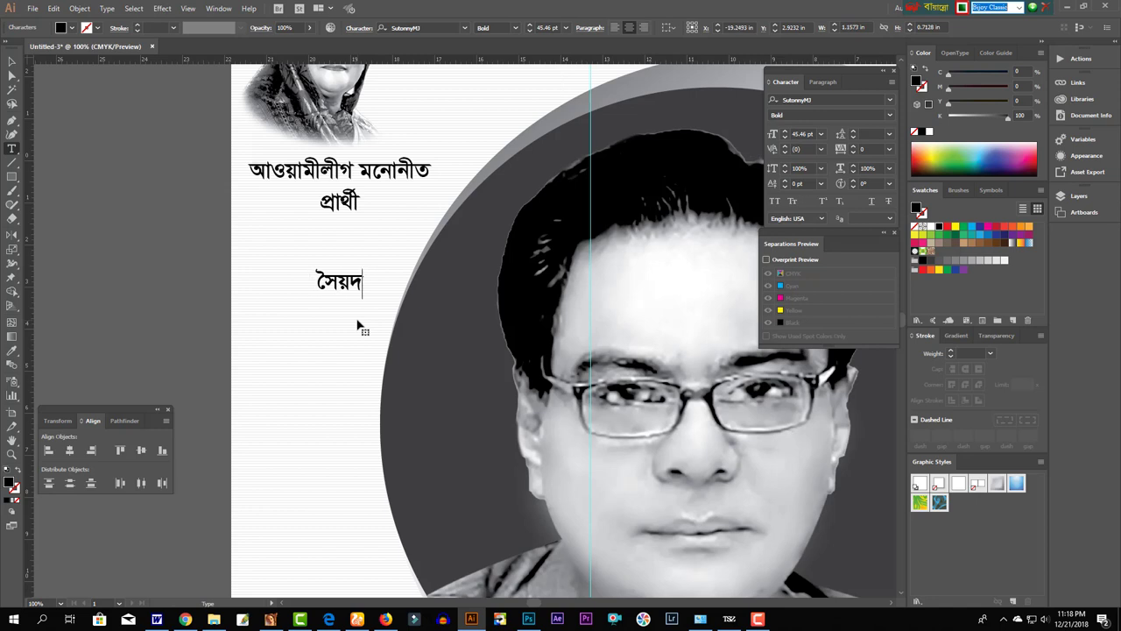
type("আশরাফু")
type("ল ")
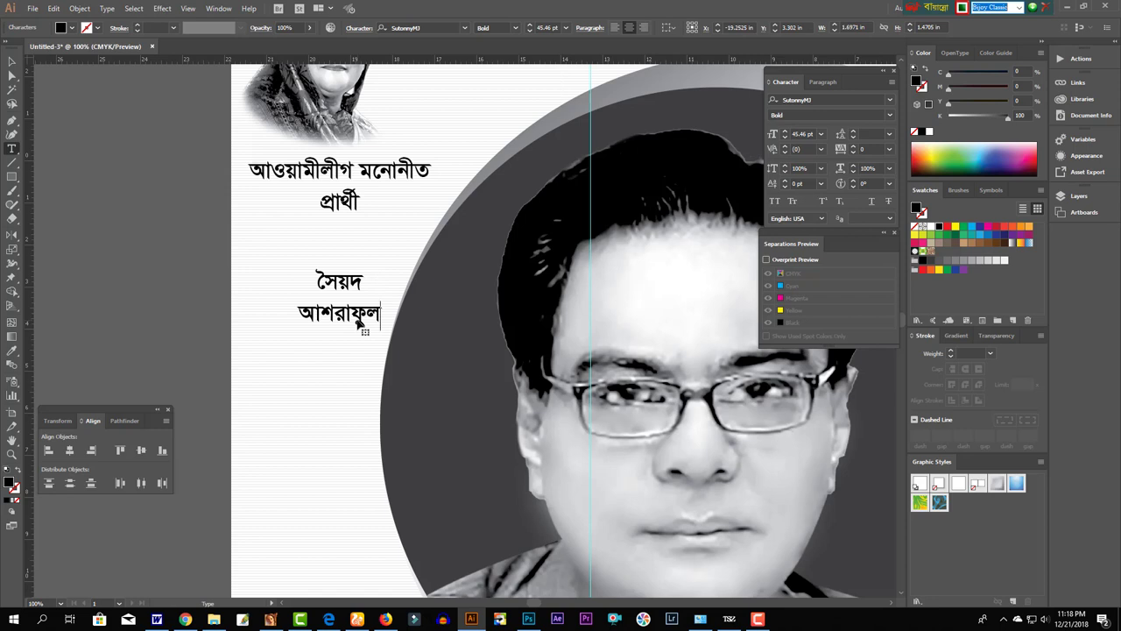
type("ইস")
type("লাম")
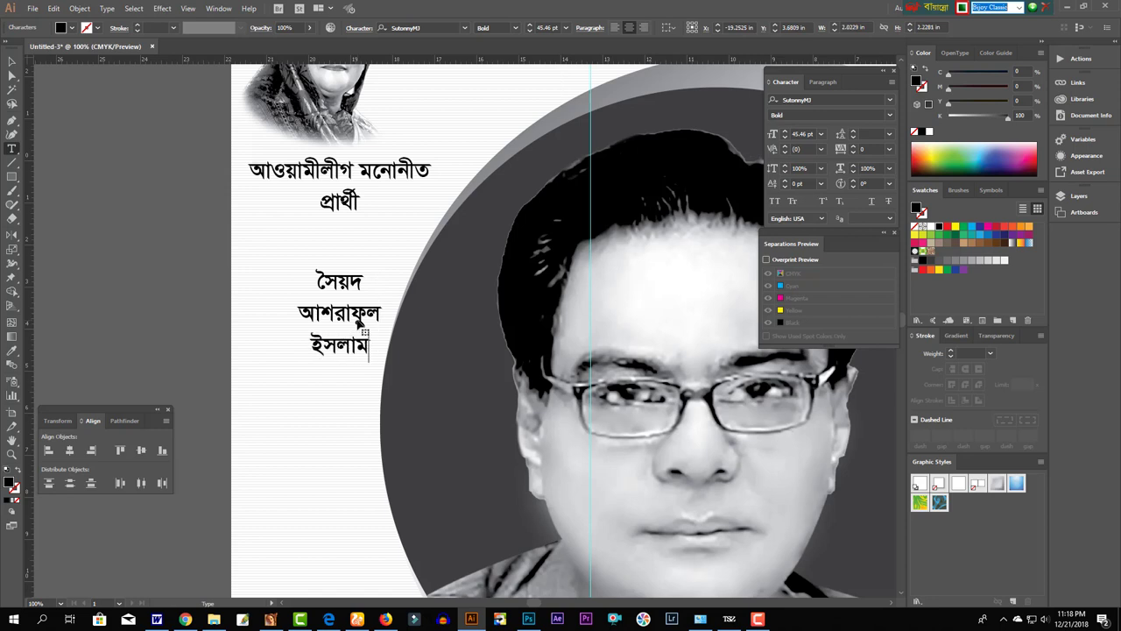
key("Escape")
- Enlarge the candidate name text and tighten its line spacing
mouse_move(340, 359)
left_mouse_down()
mouse_move(340, 484)
mouse_move(340, 474)
left_mouse_up()
left_click_drag(336, 396, 336, 386)
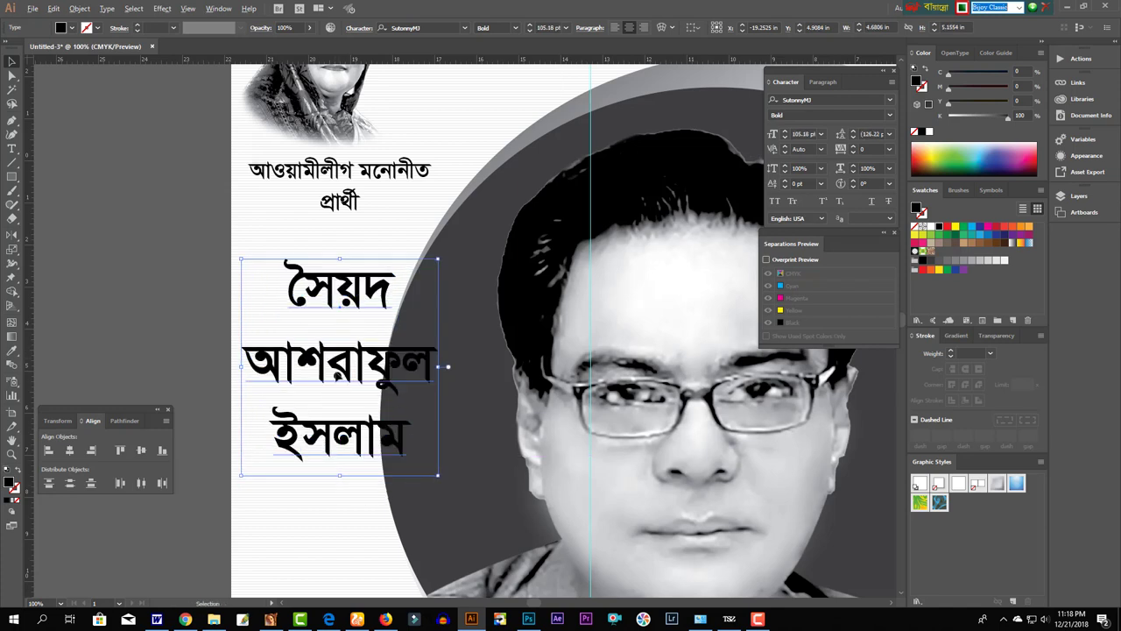
key("alt+Up")
key("alt+Up")
key("alt+Up")
key("alt+Up")
key("alt+Up")
key("alt+Up")
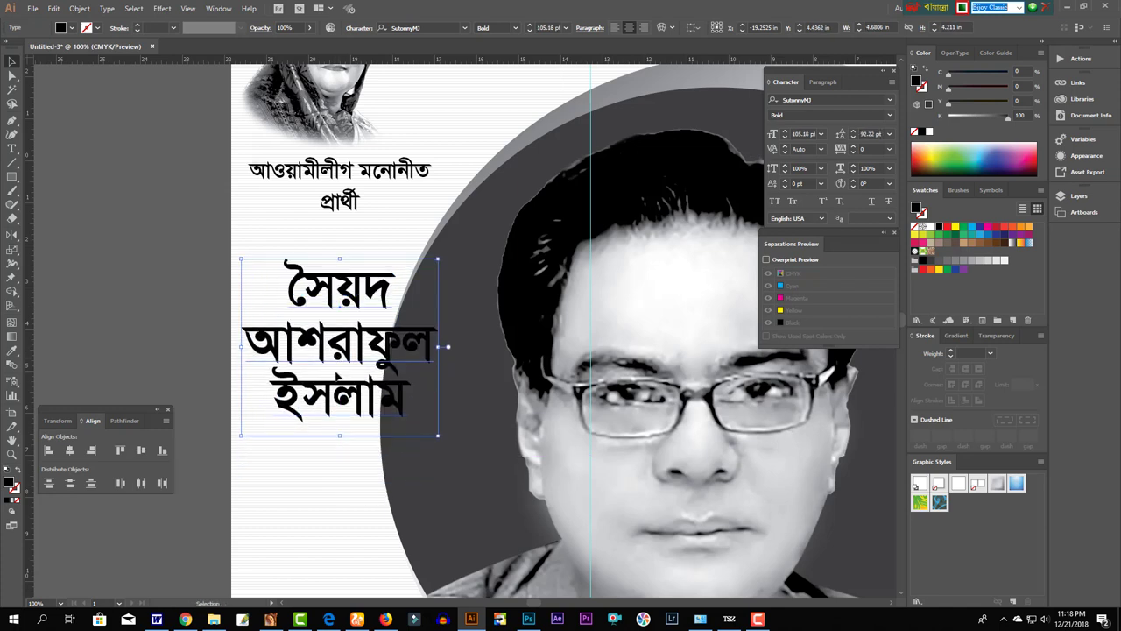
key("alt+Up")
key("alt+Up")
key("alt+Up")
key("alt+Up")
key("alt+Up")
key("alt+Up")
left_click(441, 389)
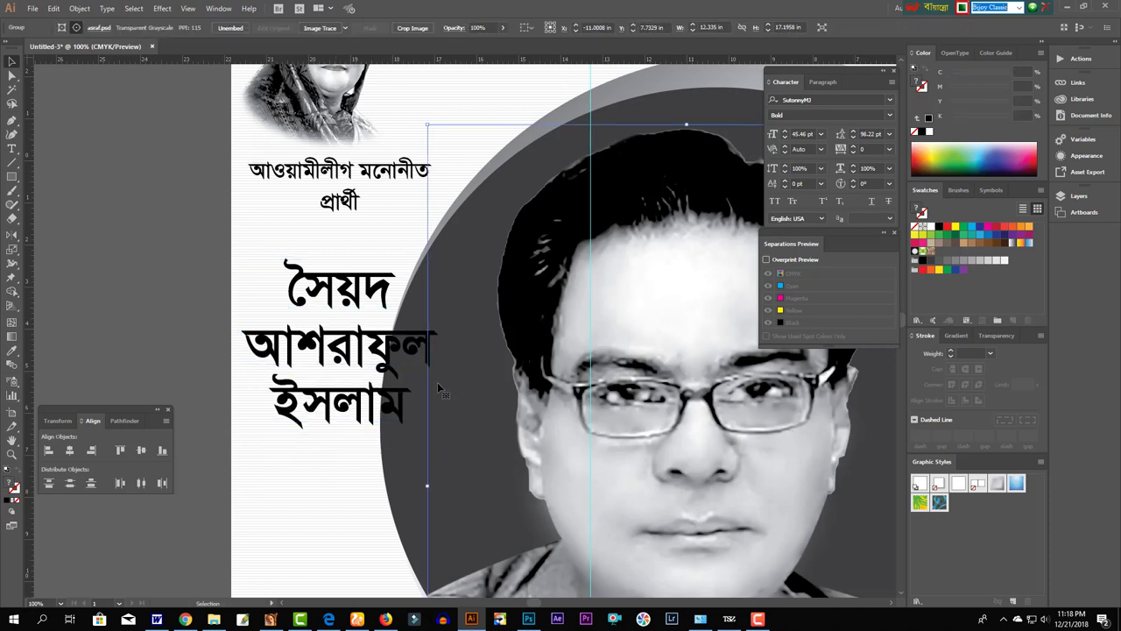
scroll(399, 375, "down", 3)
scroll(398, 375, "up", 1)
scroll(398, 374, "up", 1)
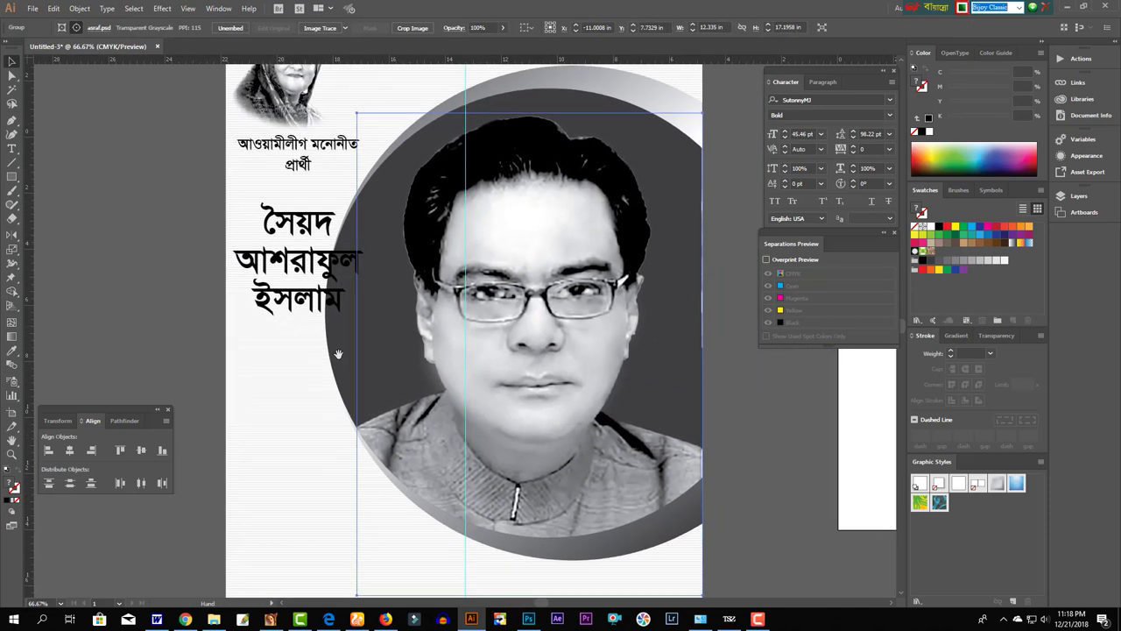
- Make a 'কে' suffix from a text copy and place it right after the name
key("v")
key("Tab")
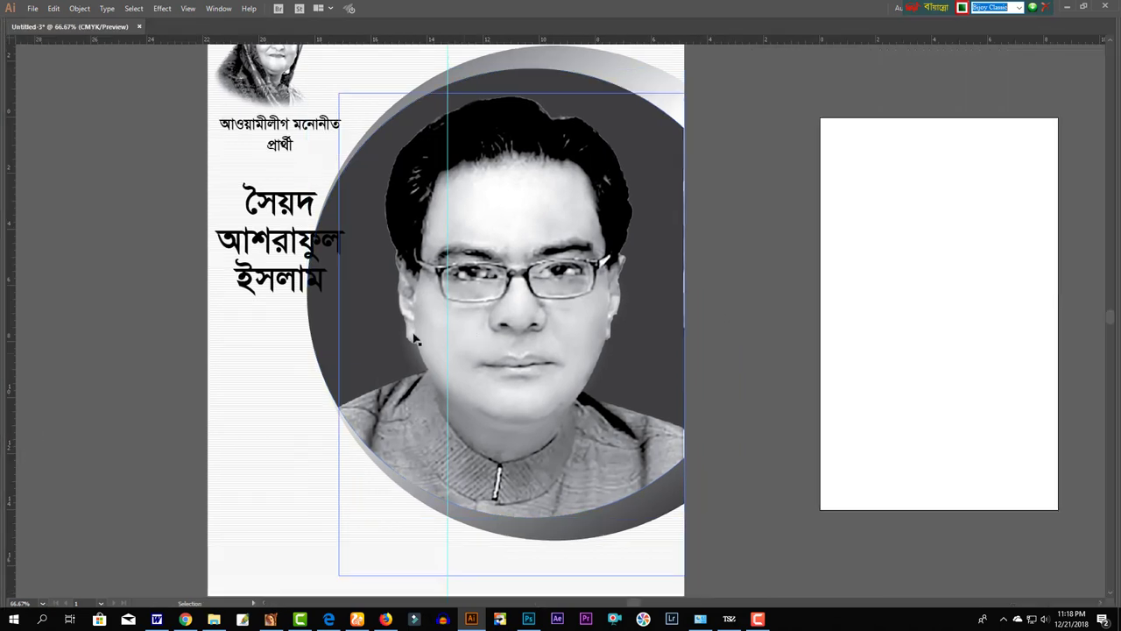
left_click(282, 181)
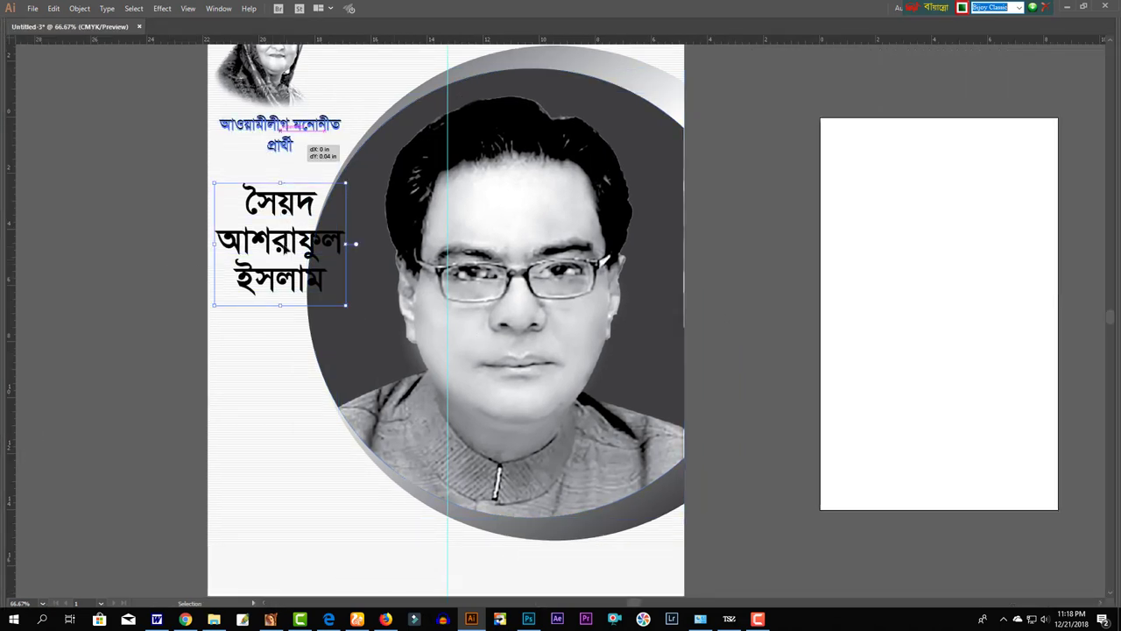
left_click_drag(294, 140, 298, 355)
triple_click(304, 361)
key("BackSpace")
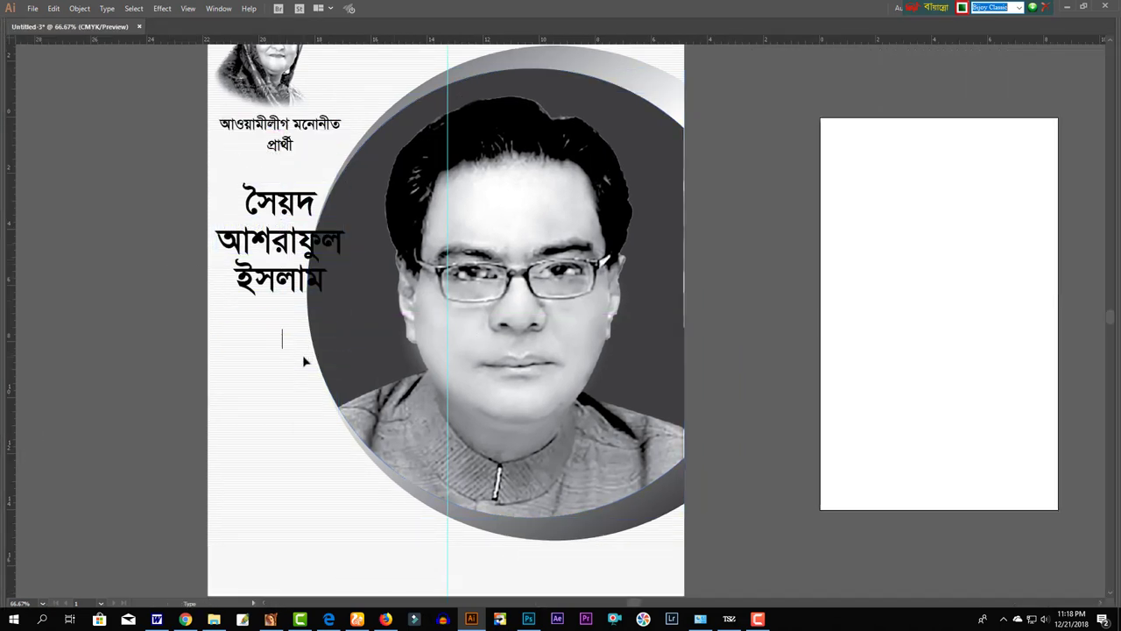
type("কে")
key("Left")
key("Escape")
left_click_drag(282, 338, 344, 287)
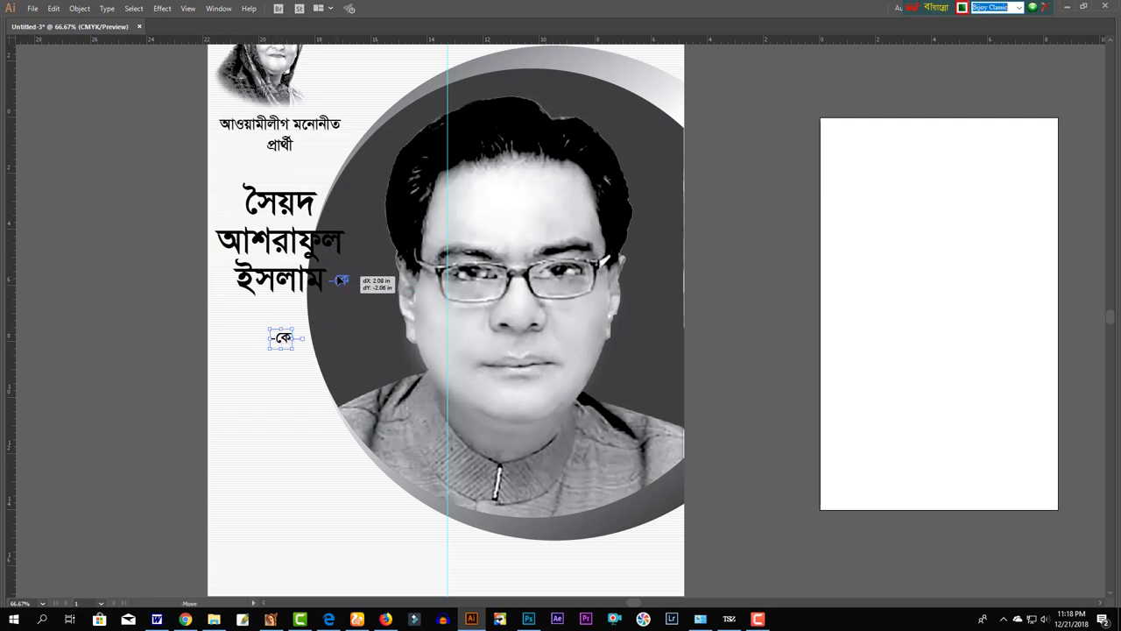
- Move the candidate name block lower on the poster
left_click(368, 368, "ctrl+alt")
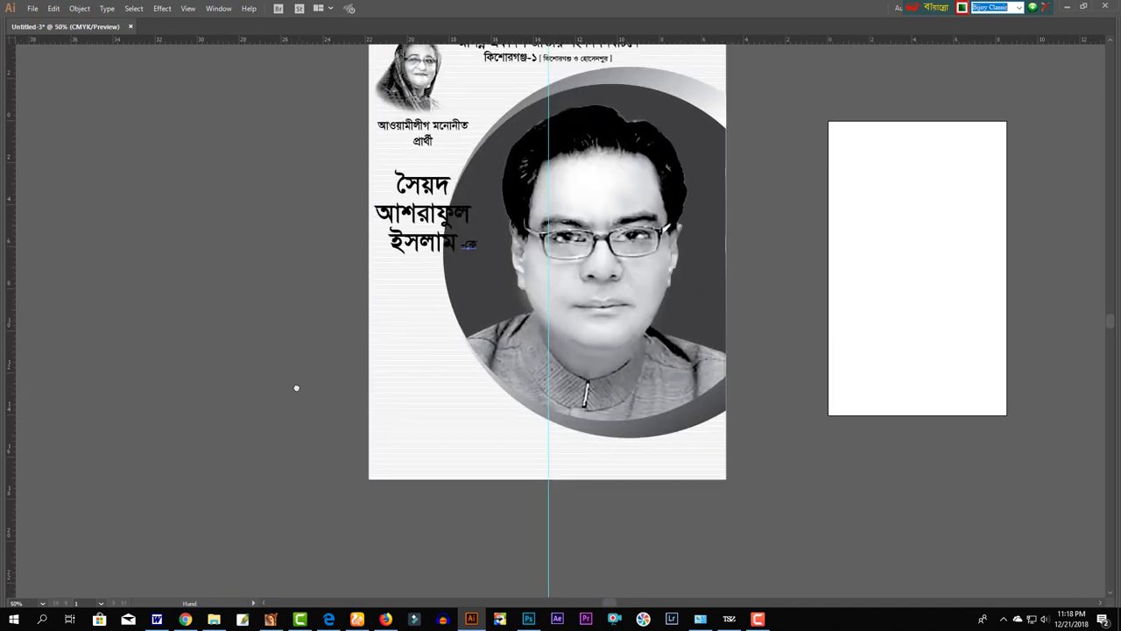
left_click(436, 248)
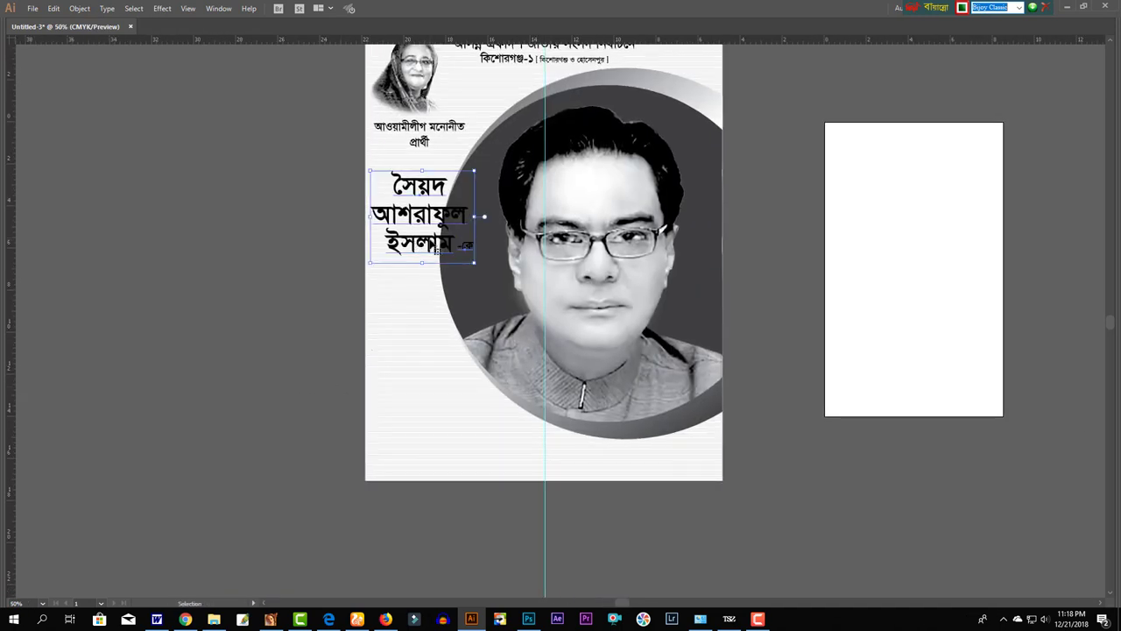
left_click_drag(438, 248, 449, 407)
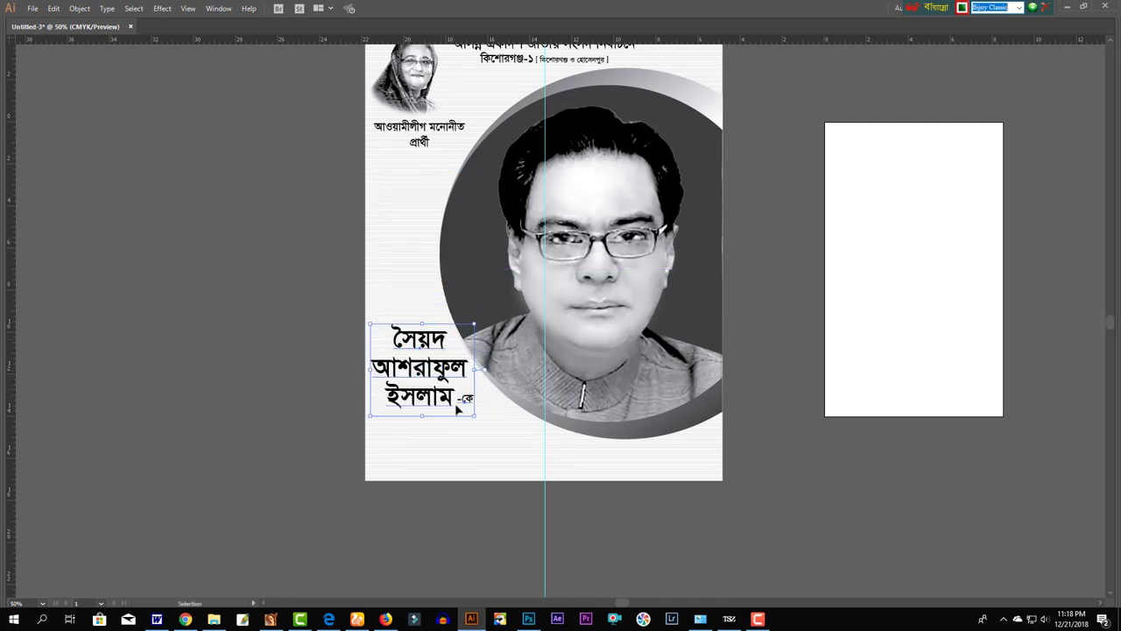
key("ctrl")
key("ctrl")
key("ctrl")
left_click_drag(418, 379, 428, 397)
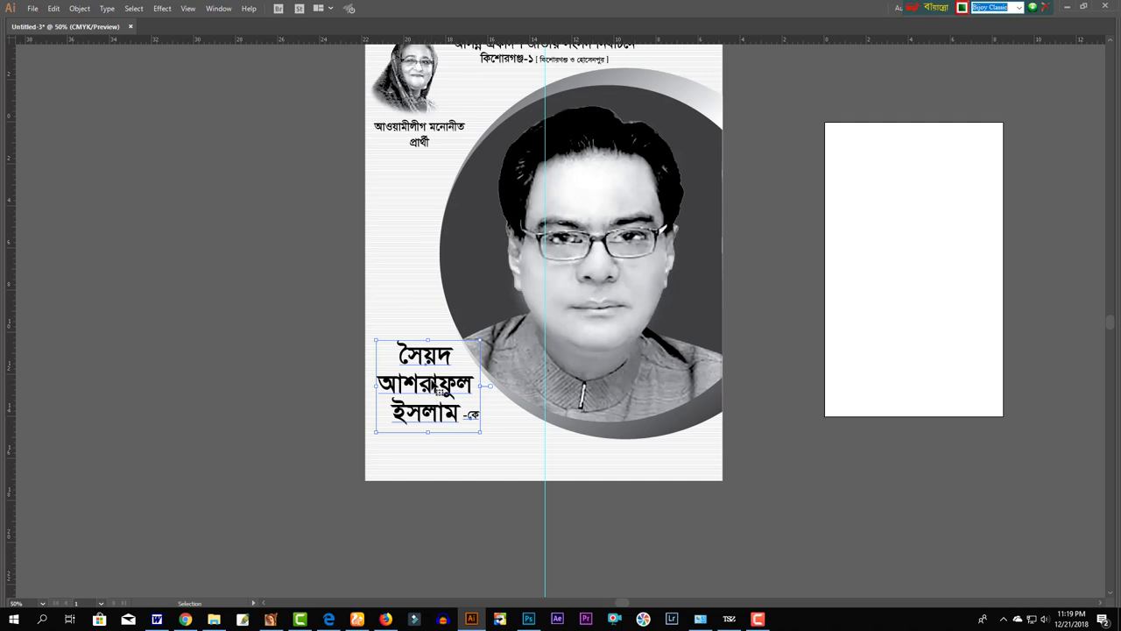
left_click_drag(439, 389, 442, 370)
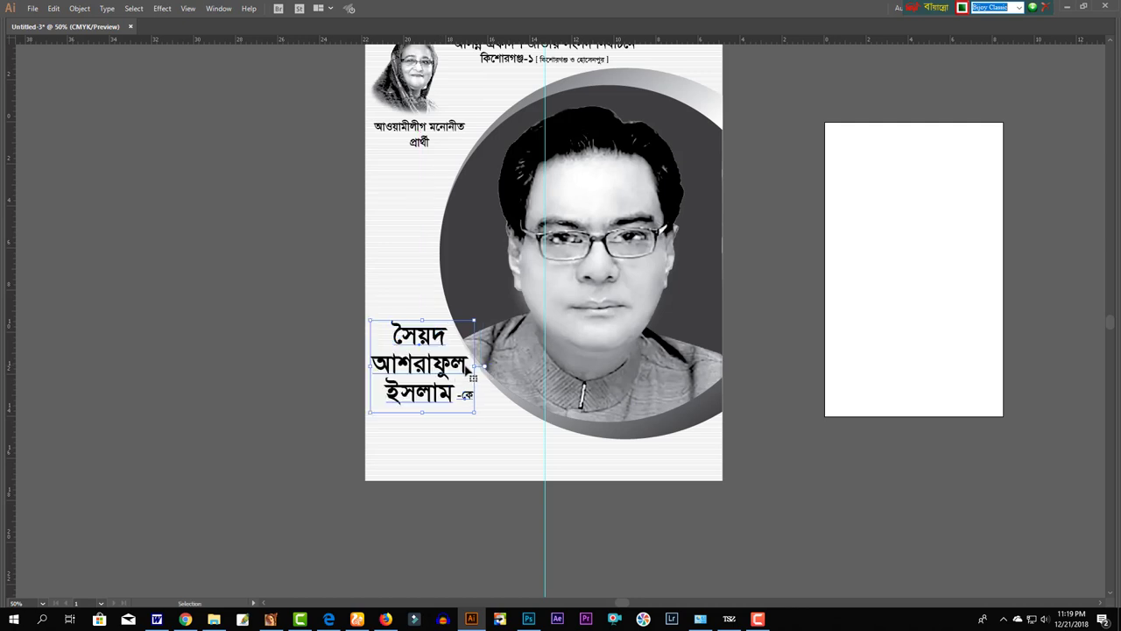
left_click(783, 424)
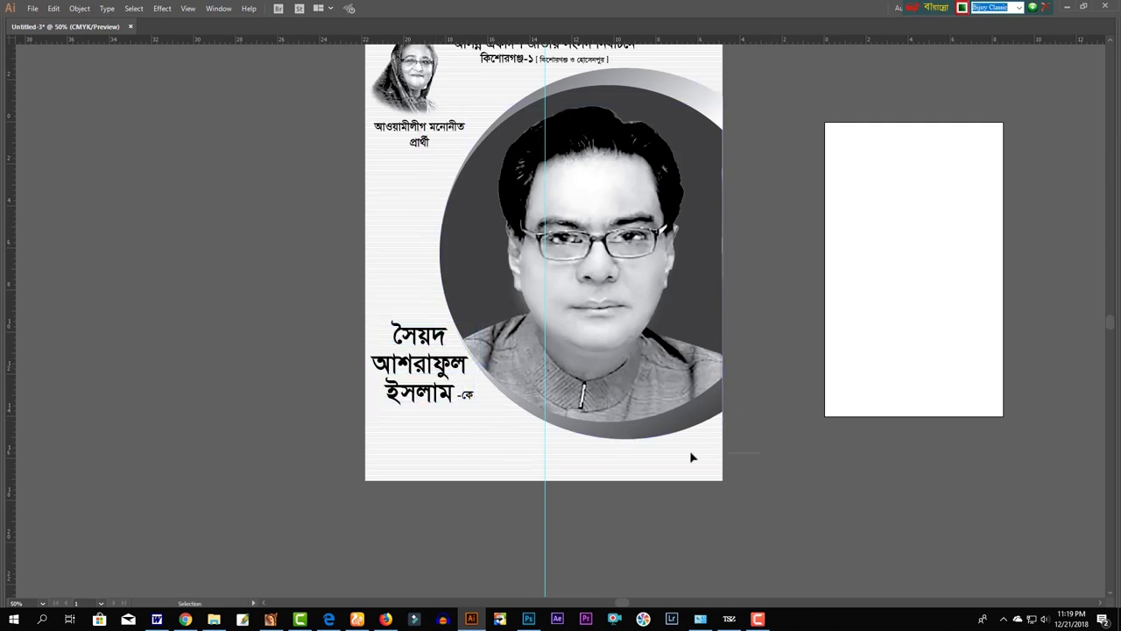
- Narrow the photo circle slightly from the left and move the -কে suffix off the page
key("a")
left_click(616, 317)
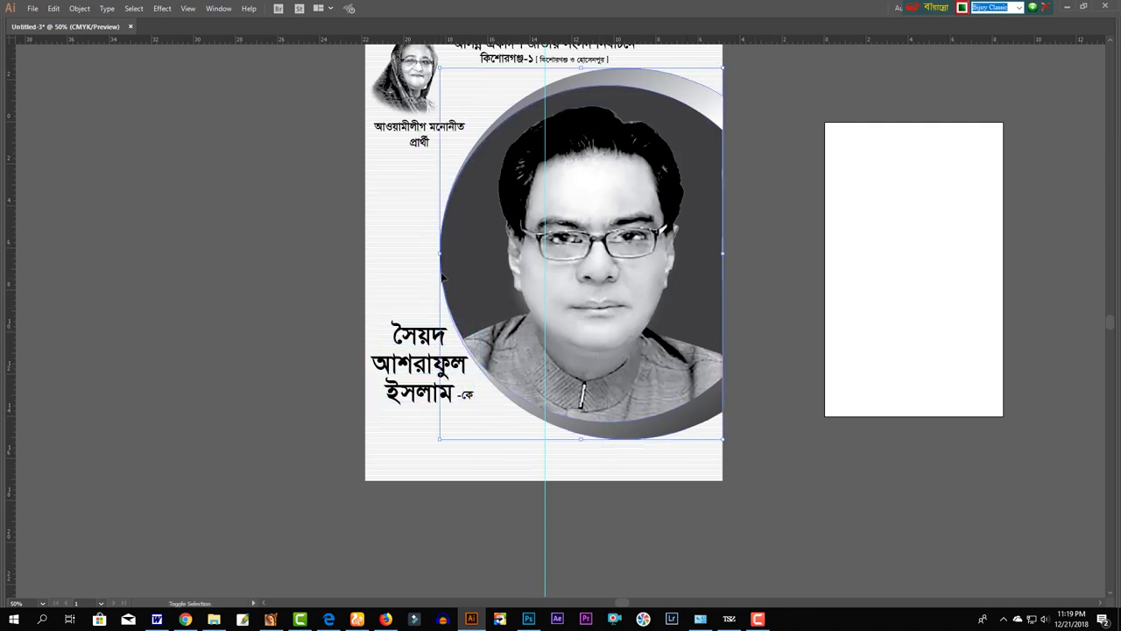
left_click_drag(442, 253, 450, 255)
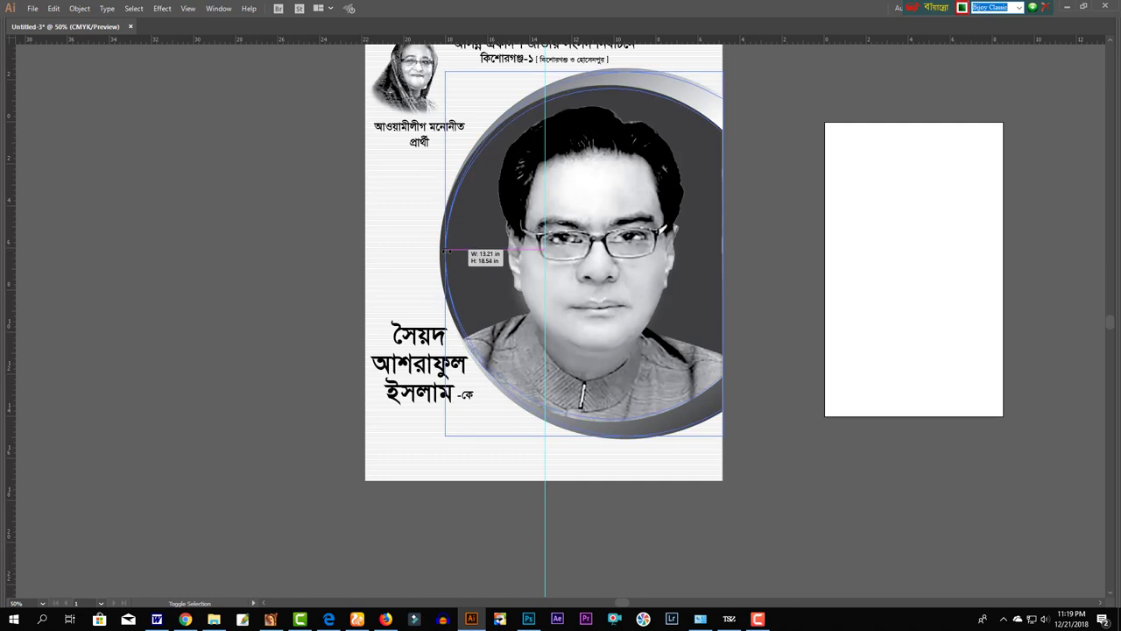
left_click(773, 356)
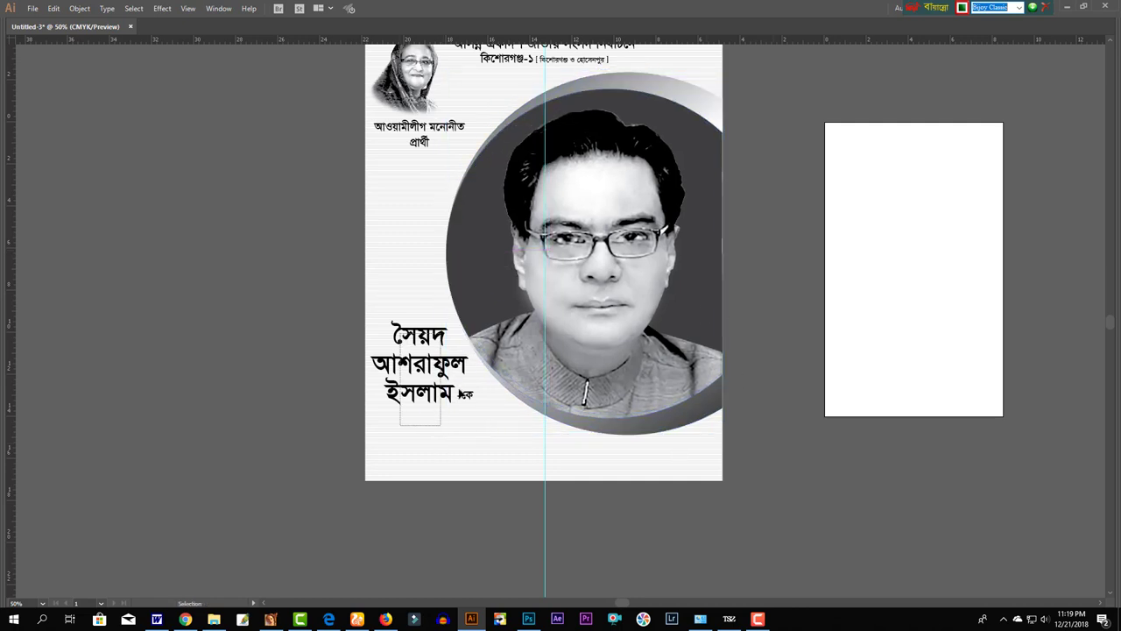
left_click_drag(463, 394, 308, 399)
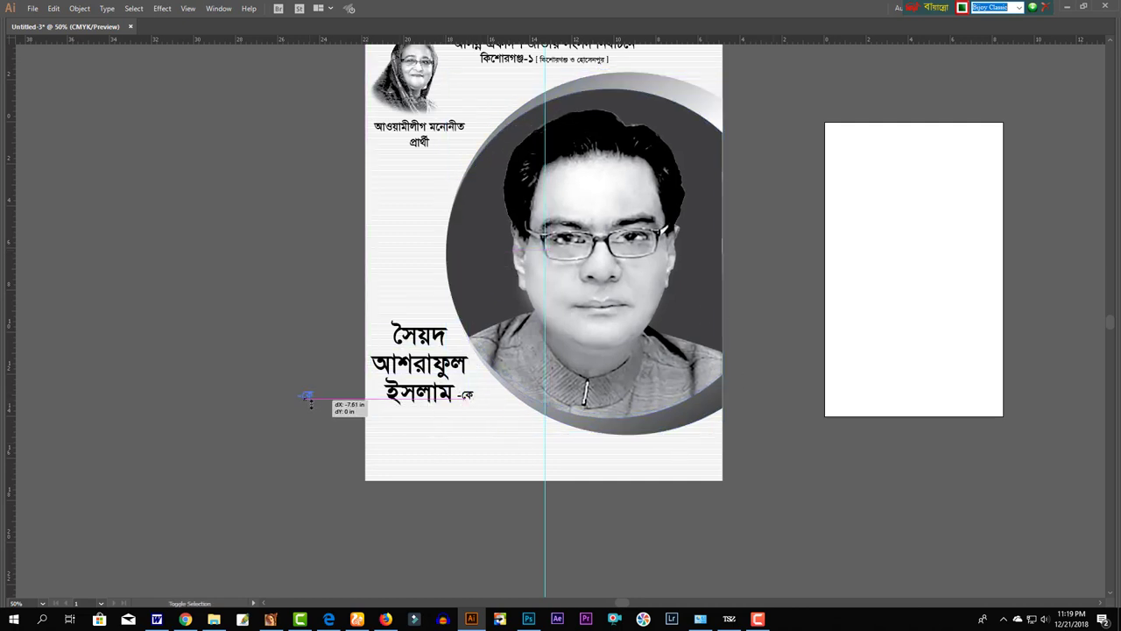
- Draw a black square around the -কে text beside the page
key("Tab")
mouse_move(12, 176)
left_mouse_down()
mouse_move(112, 246)
mouse_move(70, 177)
left_mouse_up()
scroll(321, 400, "up", 5, "alt")
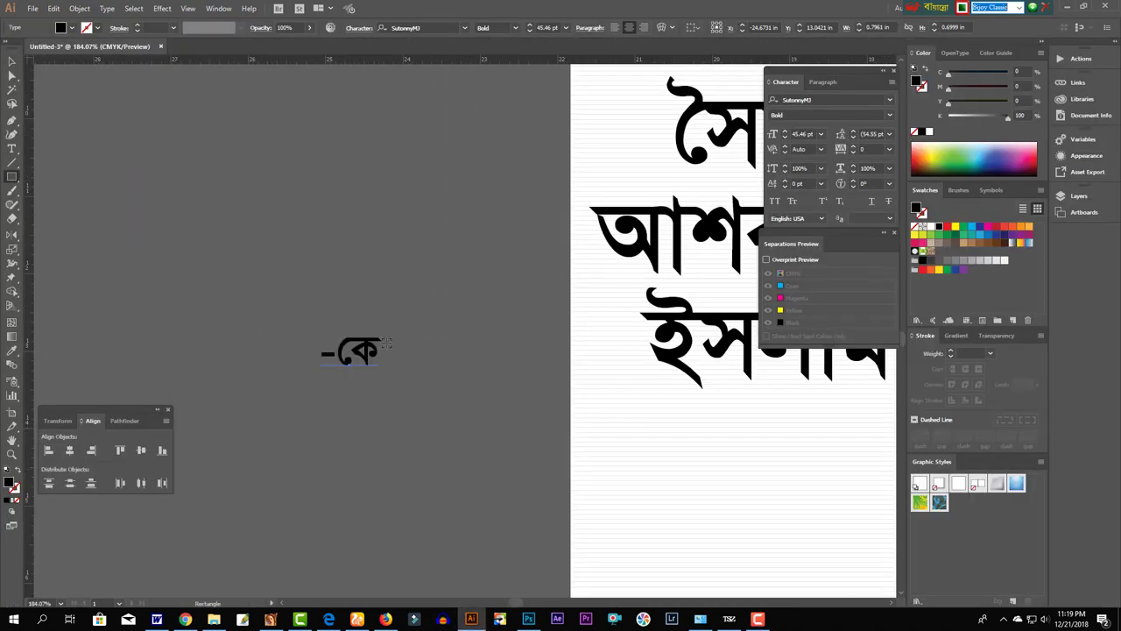
left_click_drag(348, 354, 392, 398)
key("alt+space")
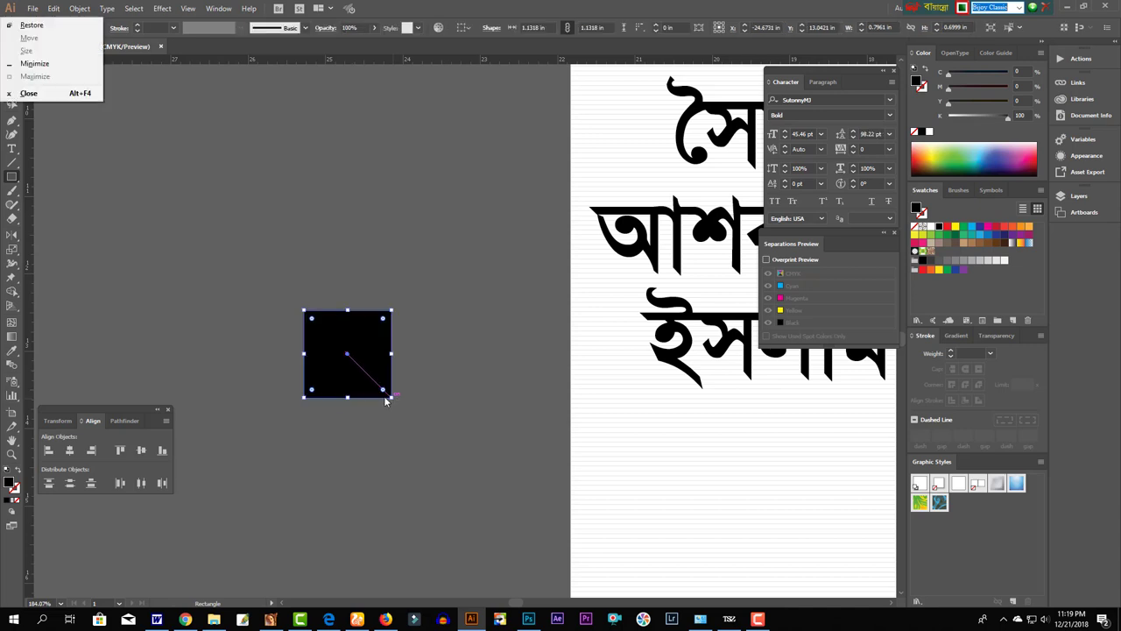
key("Escape")
key("v")
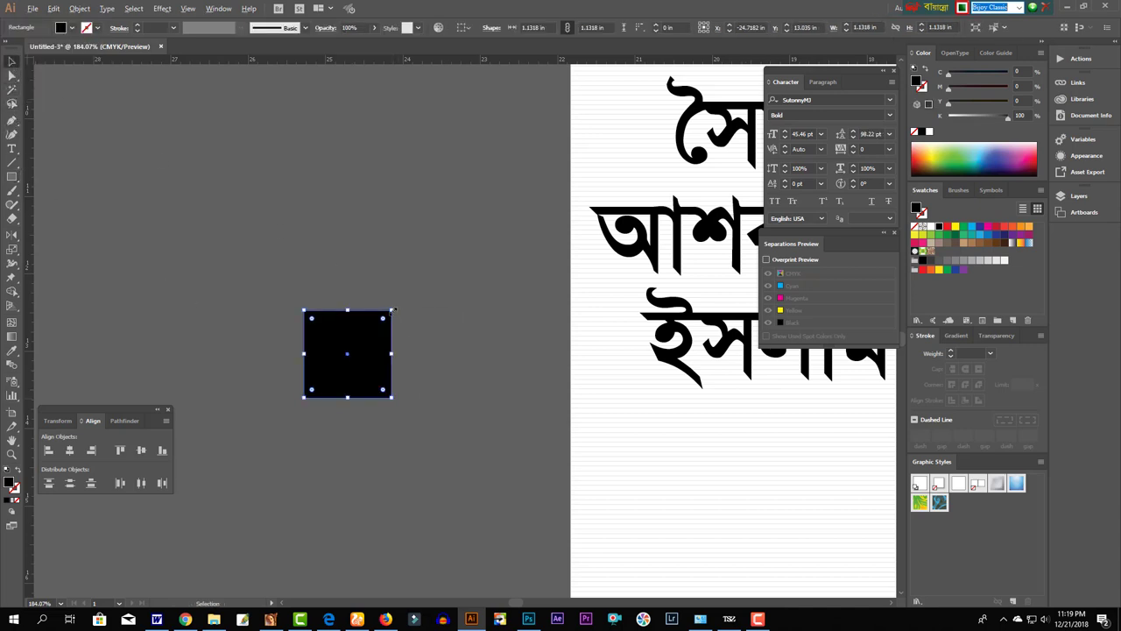
- Add inset light grey and white squares inside the black square
left_click_drag(393, 309, 383, 317)
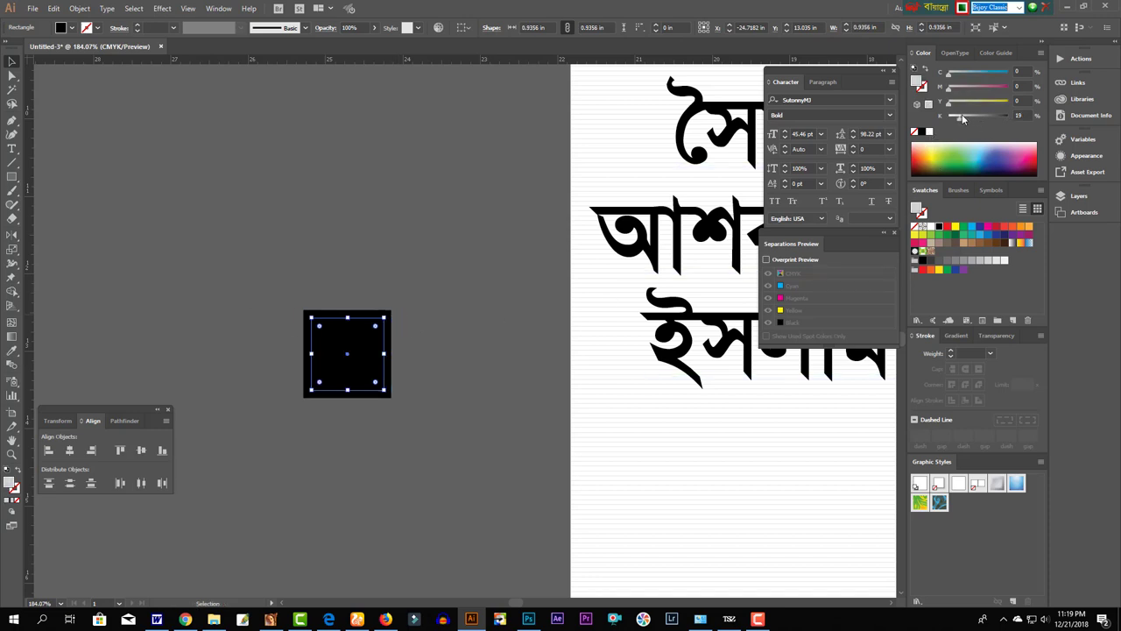
left_click_drag(975, 115, 967, 115)
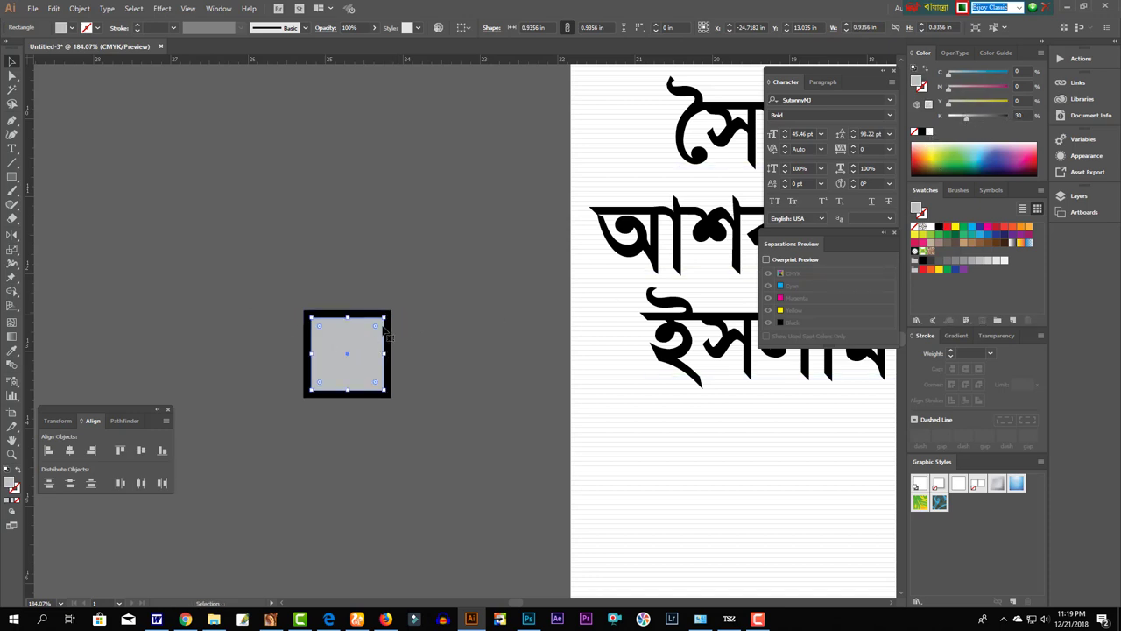
key("v")
left_click_drag(384, 318, 377, 326)
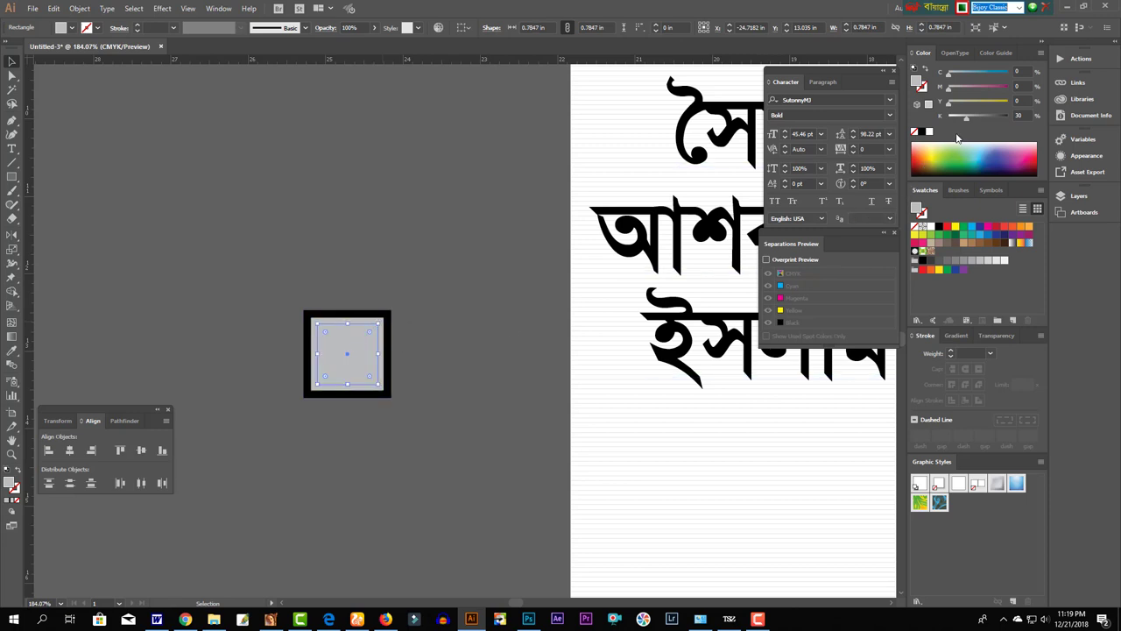
left_click(930, 132)
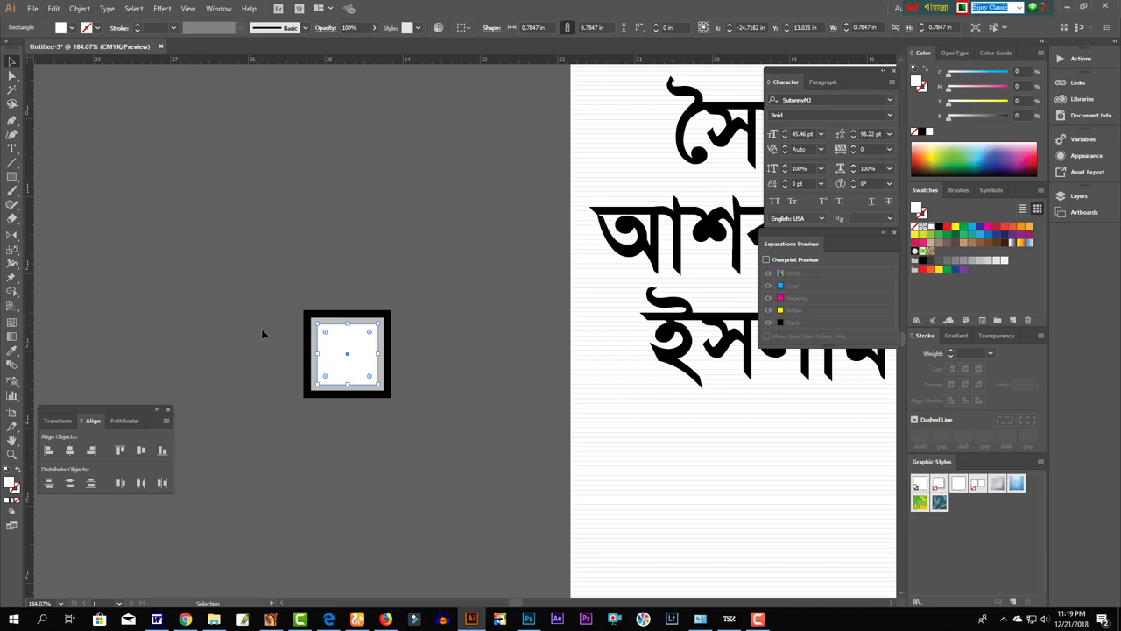
left_click_drag(418, 389, 377, 375)
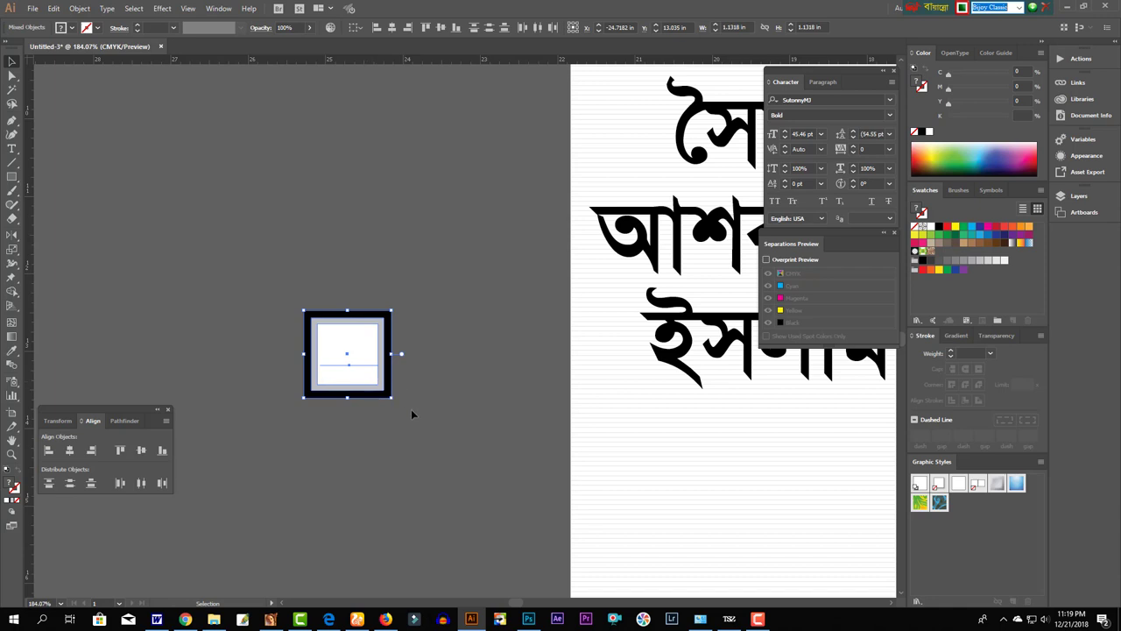
left_click(410, 409)
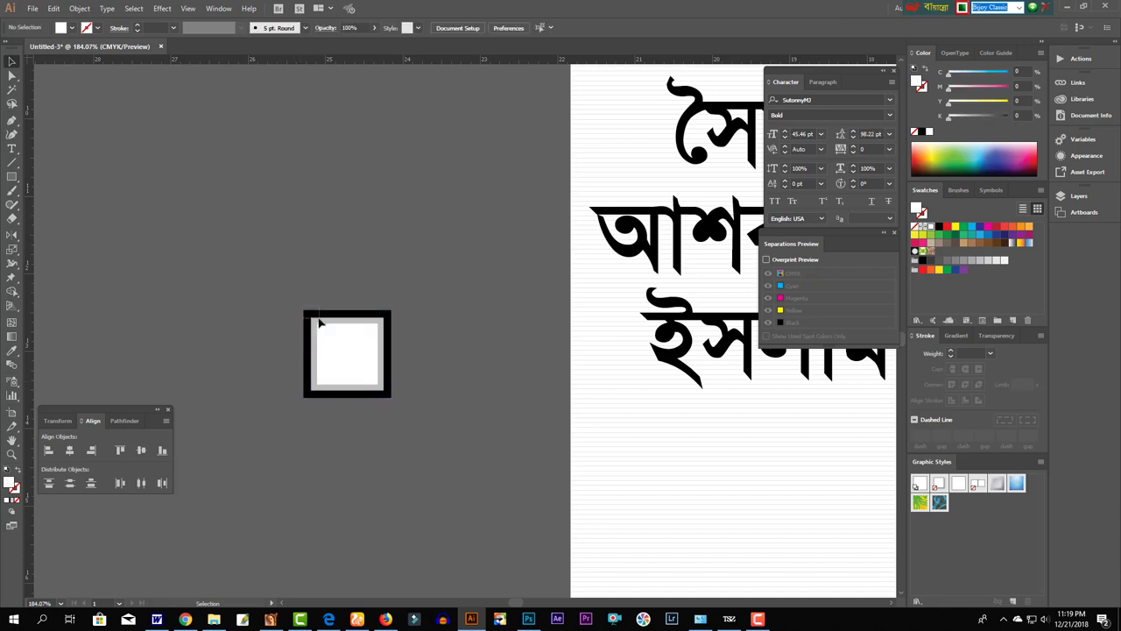
- Bring -কে in front, rotate the squares 45° into a diamond, and centre the text
left_click(386, 351)
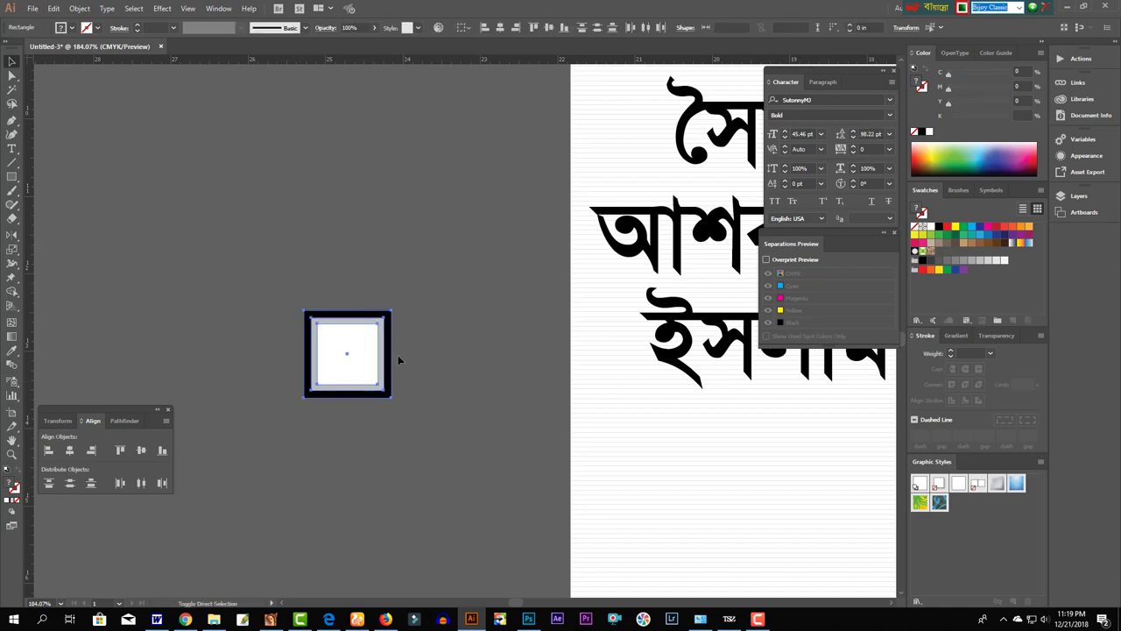
key("ctrl+f")
key("v")
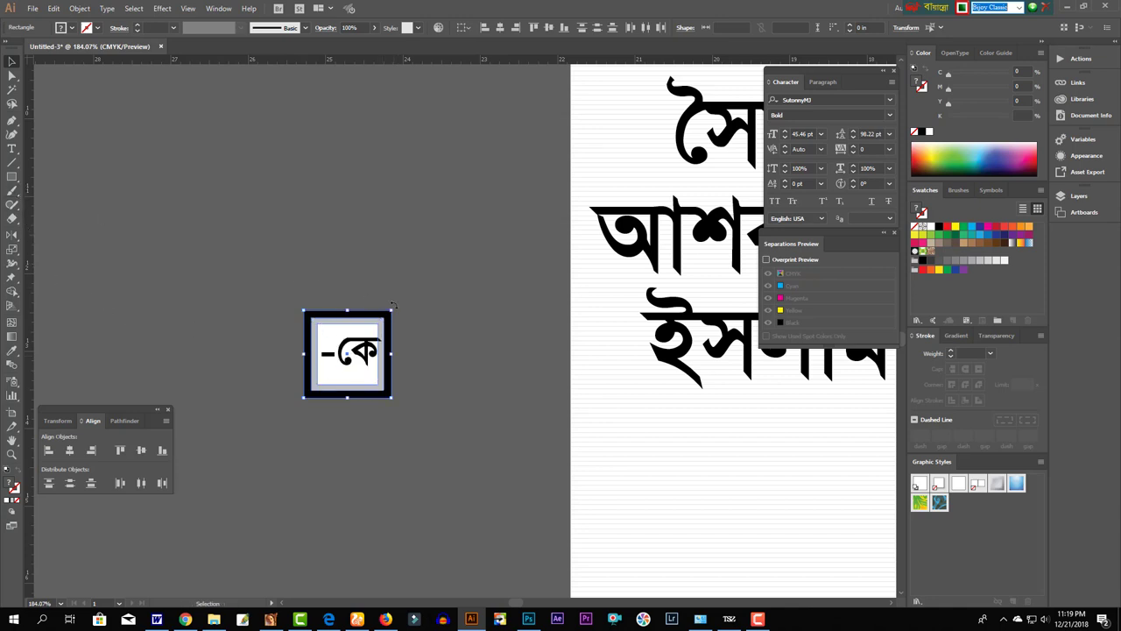
left_click_drag(393, 306, 438, 370)
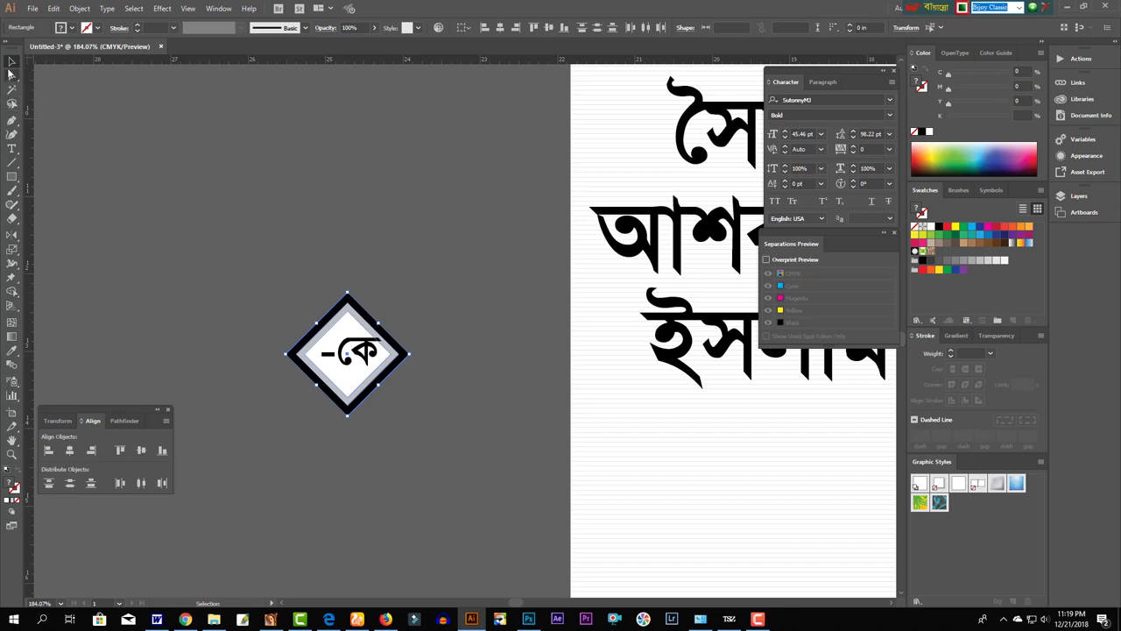
left_click(322, 211)
left_click_drag(359, 354, 347, 354)
- Move the -কে diamond beside the last word of the candidate's name
left_click(377, 385)
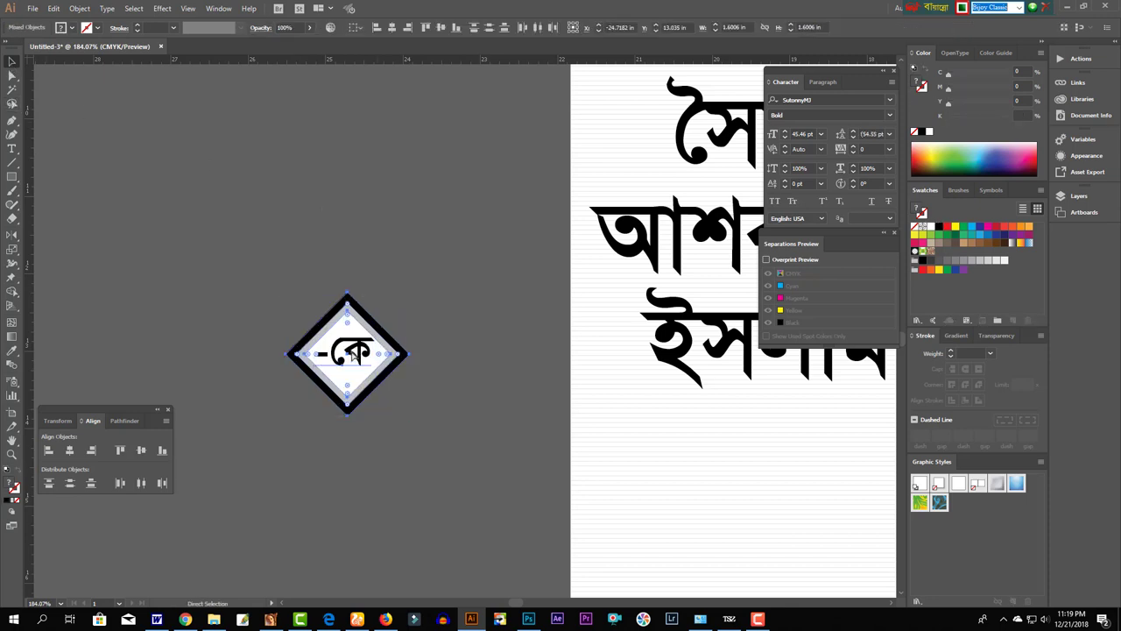
key("ctrl+minus")
left_click(476, 360, "alt")
mouse_move(243, 396)
left_mouse_down()
mouse_move(611, 385)
mouse_move(580, 385)
mouse_move(594, 385)
left_mouse_up()
left_click(574, 385)
left_click(566, 347)
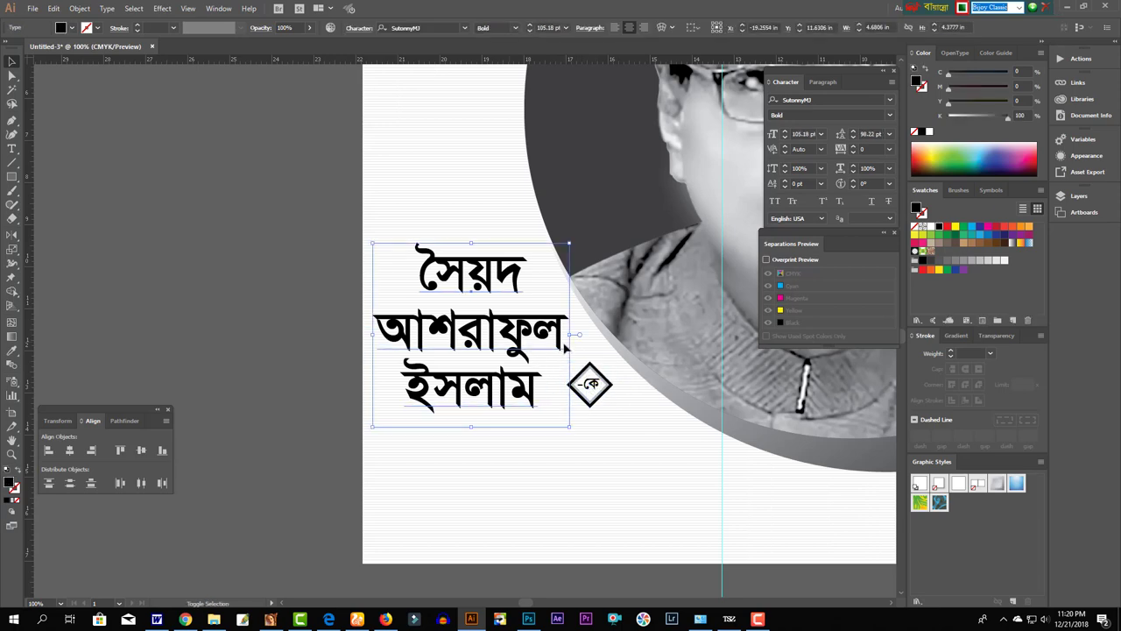
left_click_drag(570, 336, 582, 335)
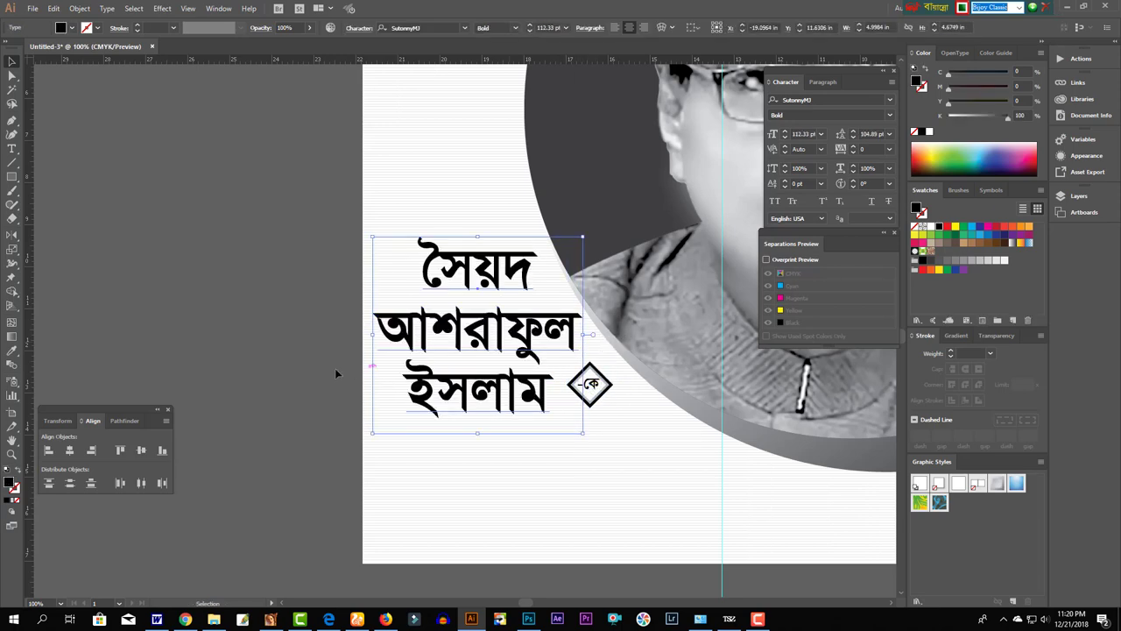
key("ctrl+shift+a")
key("ctrl+minus")
key("ctrl+minus")
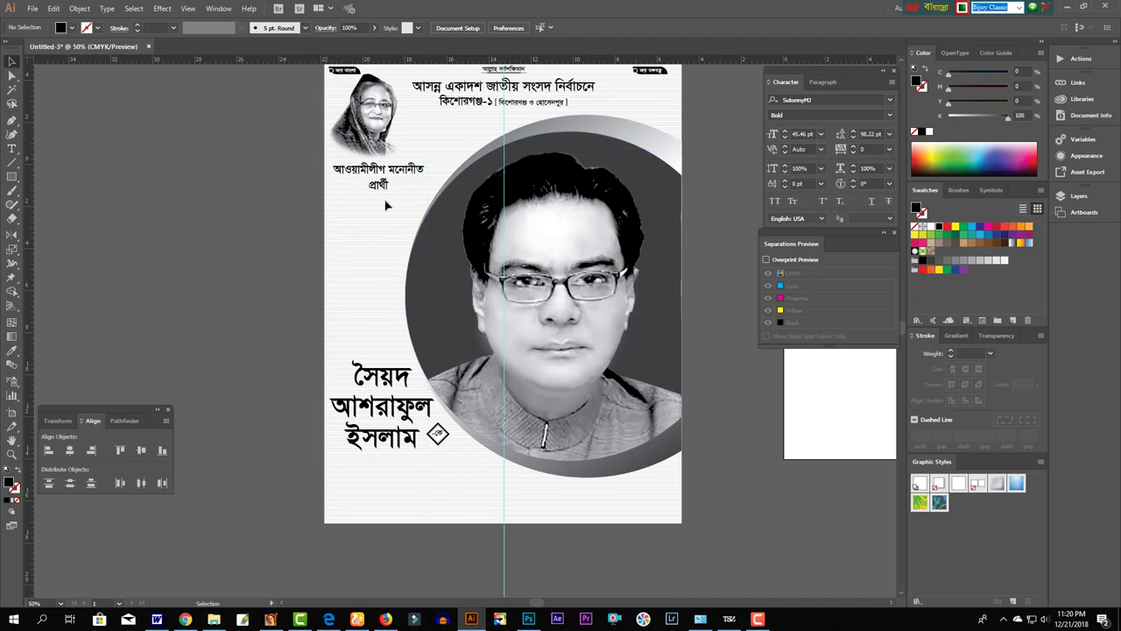
scroll(457, 170, "up", 1)
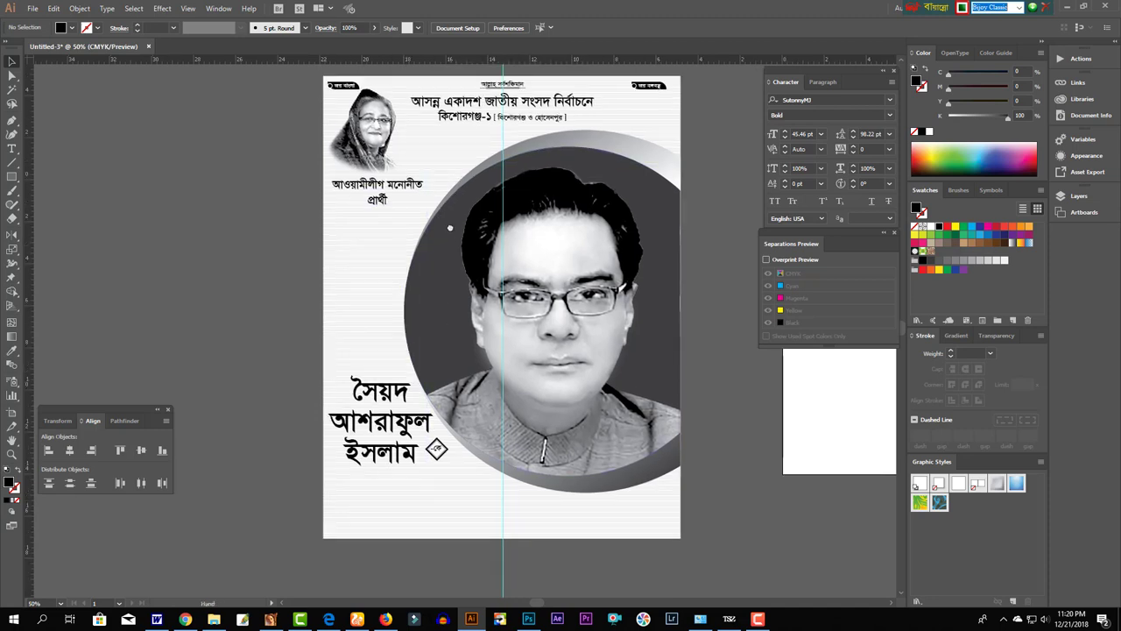
scroll(491, 162, "up", 2)
left_click(583, 150)
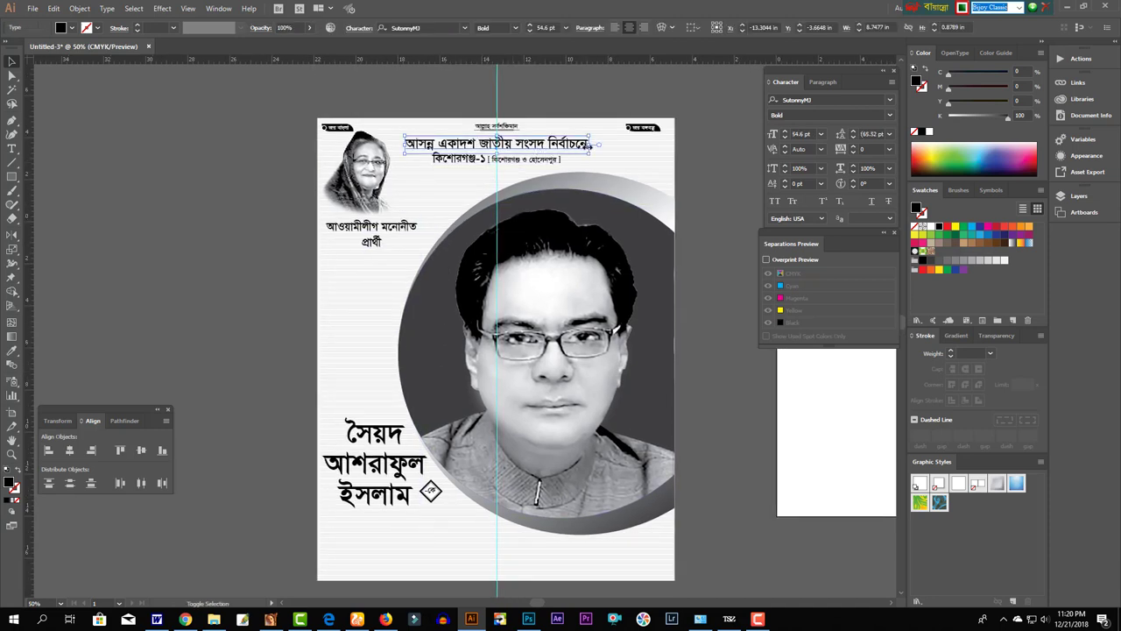
left_click_drag(589, 153, 595, 156)
left_click(548, 160)
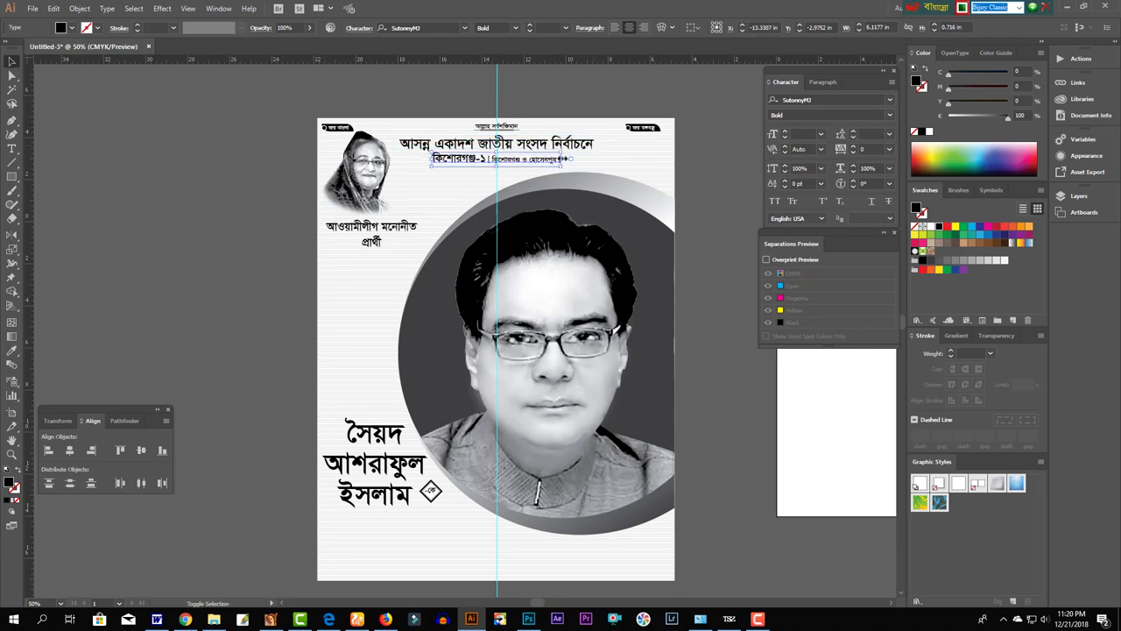
key("ctrl+shift+period")
key("ctrl+shift+period")
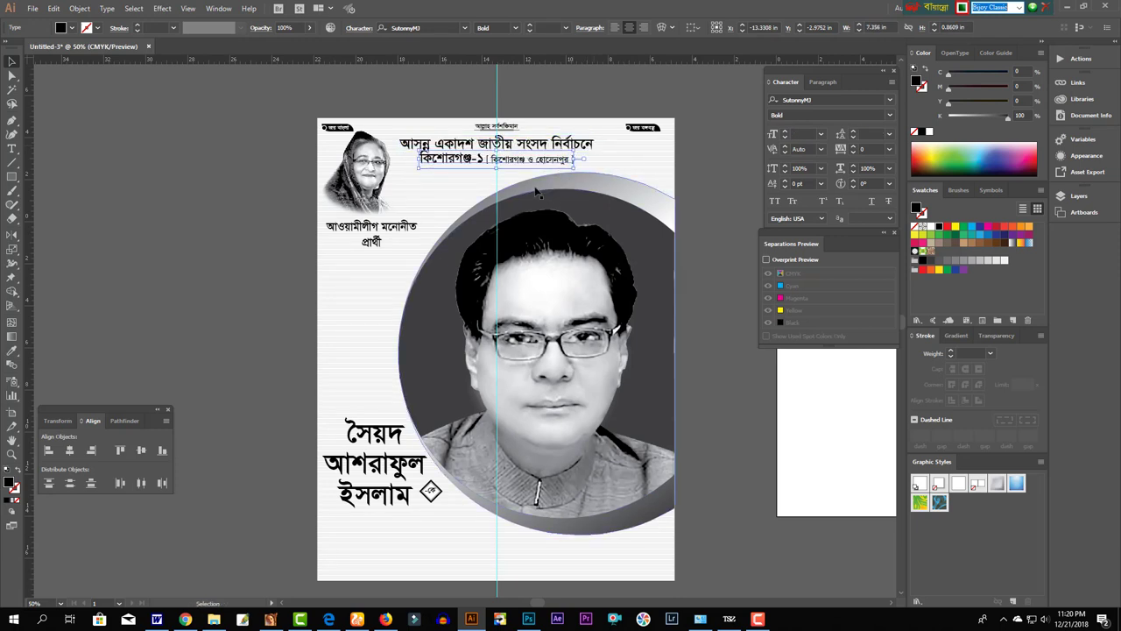
left_click_drag(497, 164, 499, 169)
left_click(509, 152, "shift")
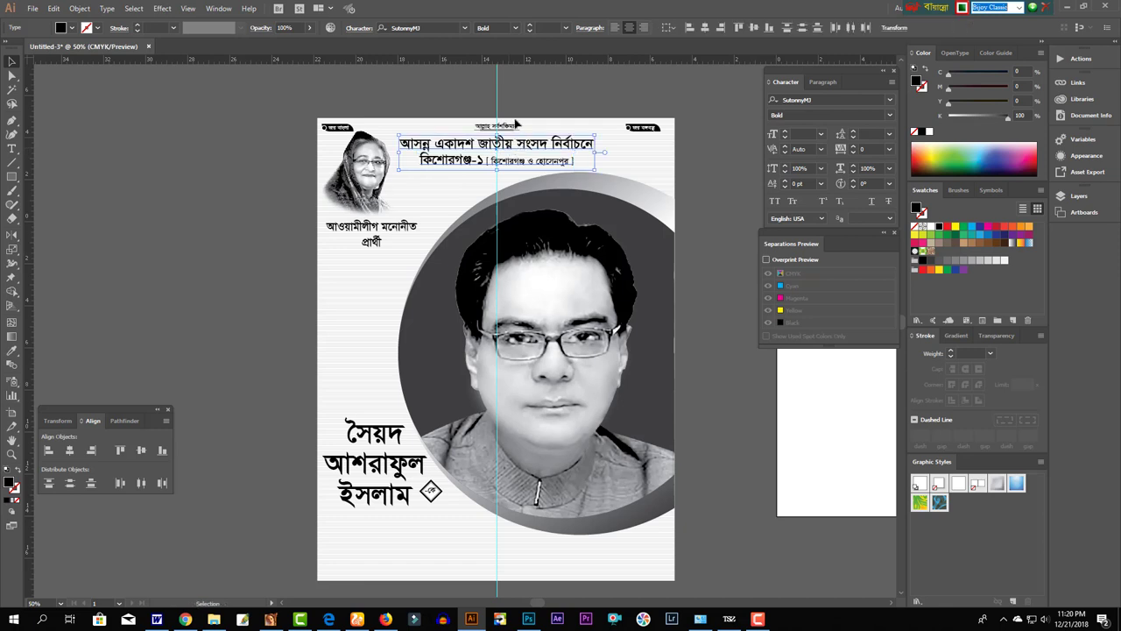
mouse_move(517, 150)
left_mouse_down()
mouse_move(566, 171)
mouse_move(596, 156)
left_mouse_up()
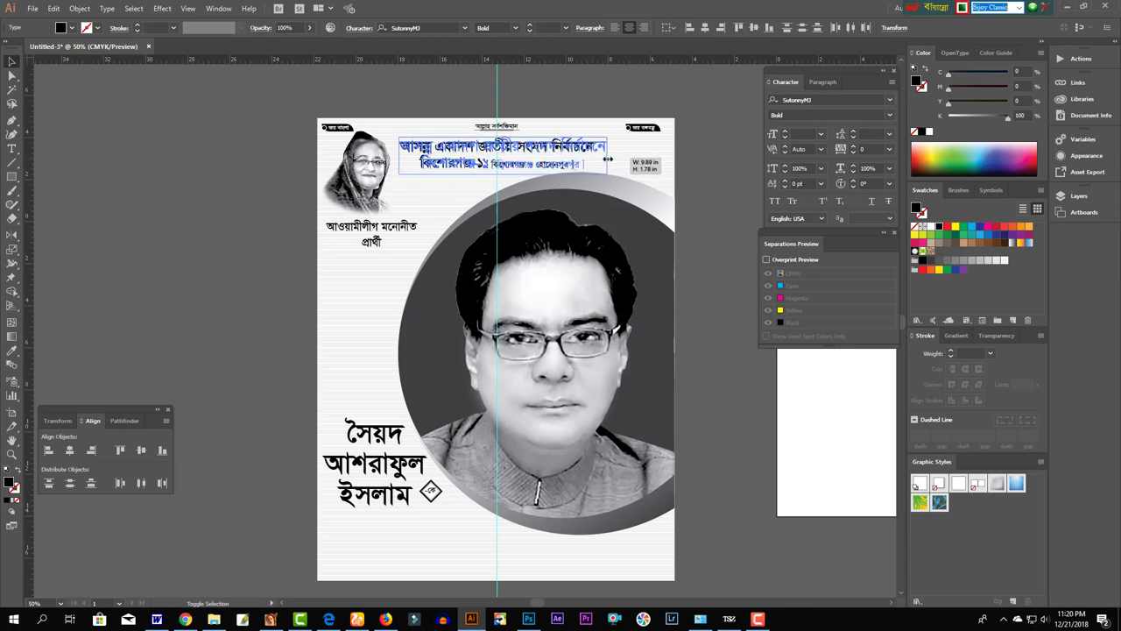
left_click(252, 389)
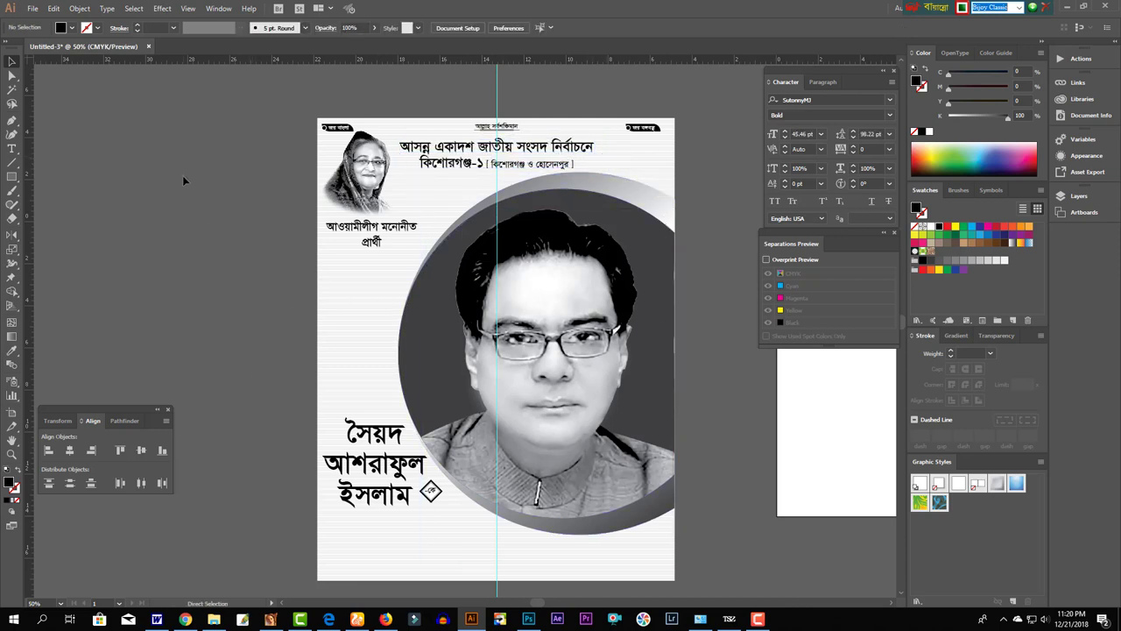
- Open Nacoka [Converted].ai from E: > Illstator File > 1 Grafices Kcc > Marka and select its logo
key("ctrl+o")
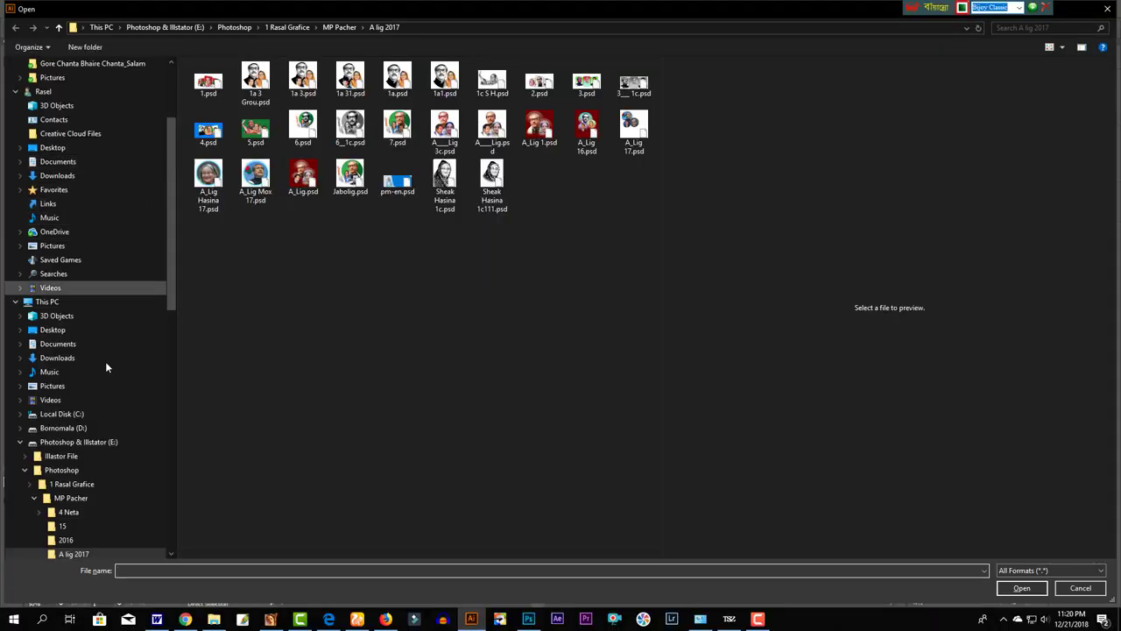
left_click(70, 429)
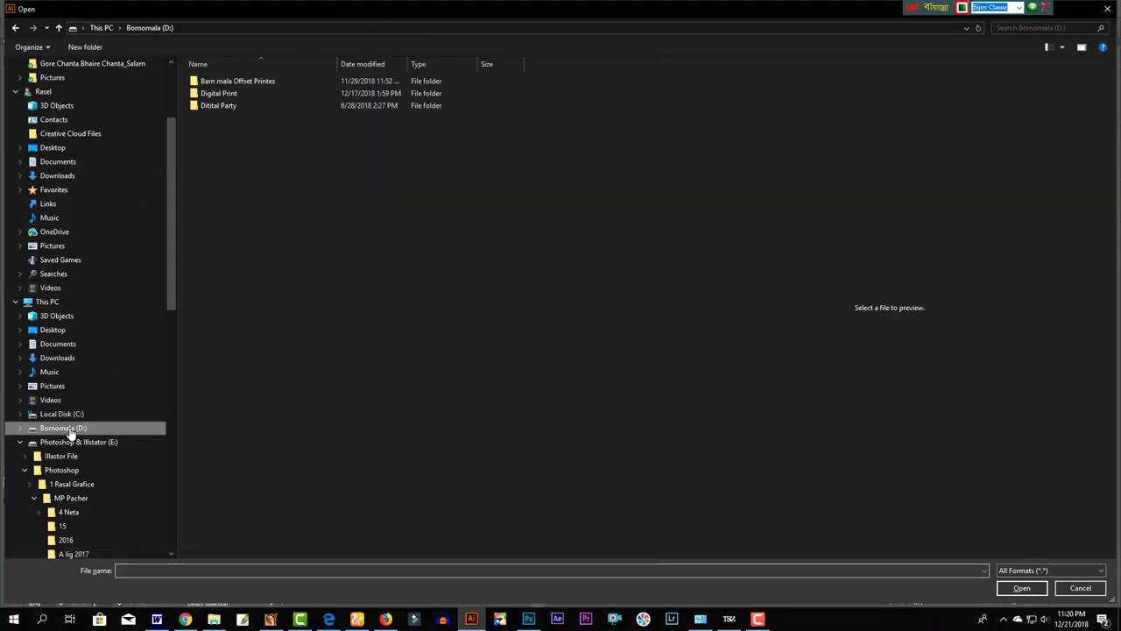
left_click(68, 441)
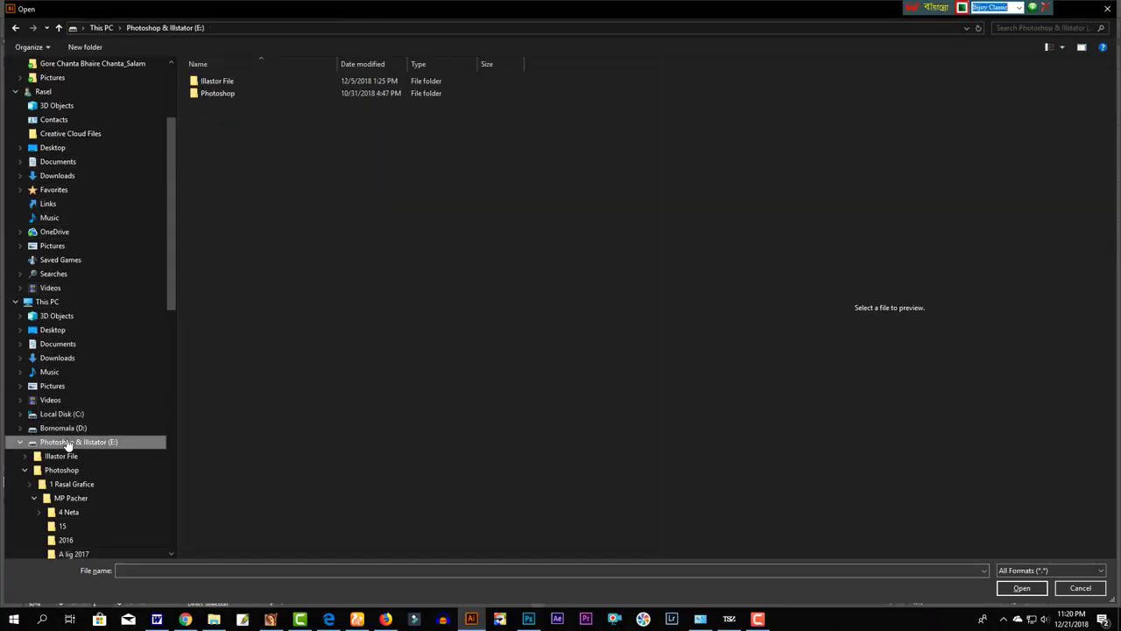
double_click(213, 82)
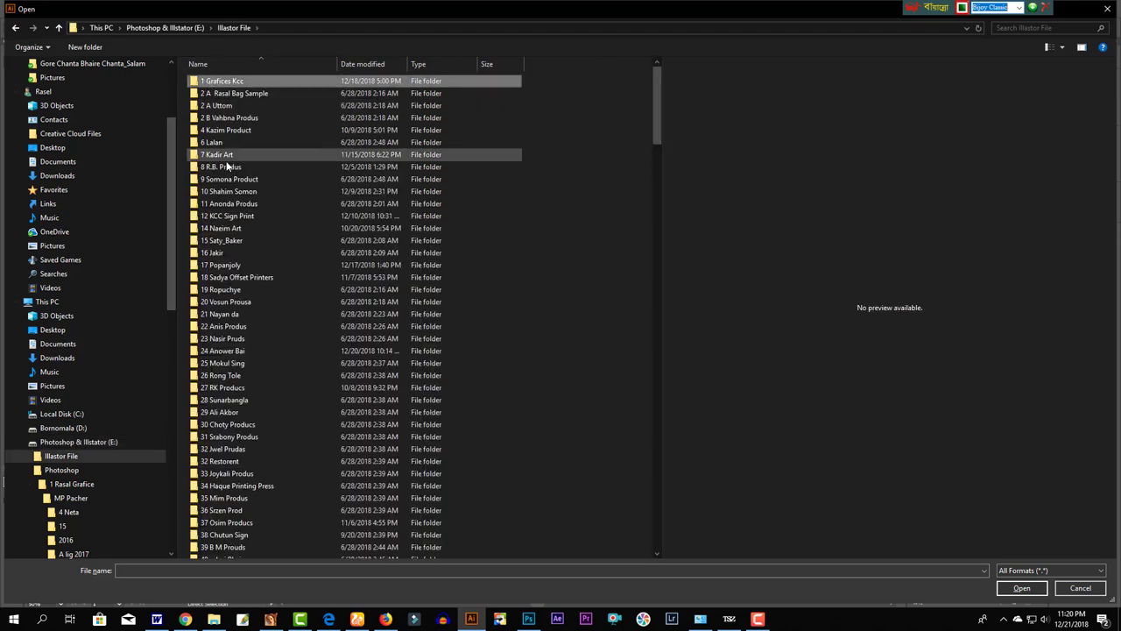
double_click(213, 81)
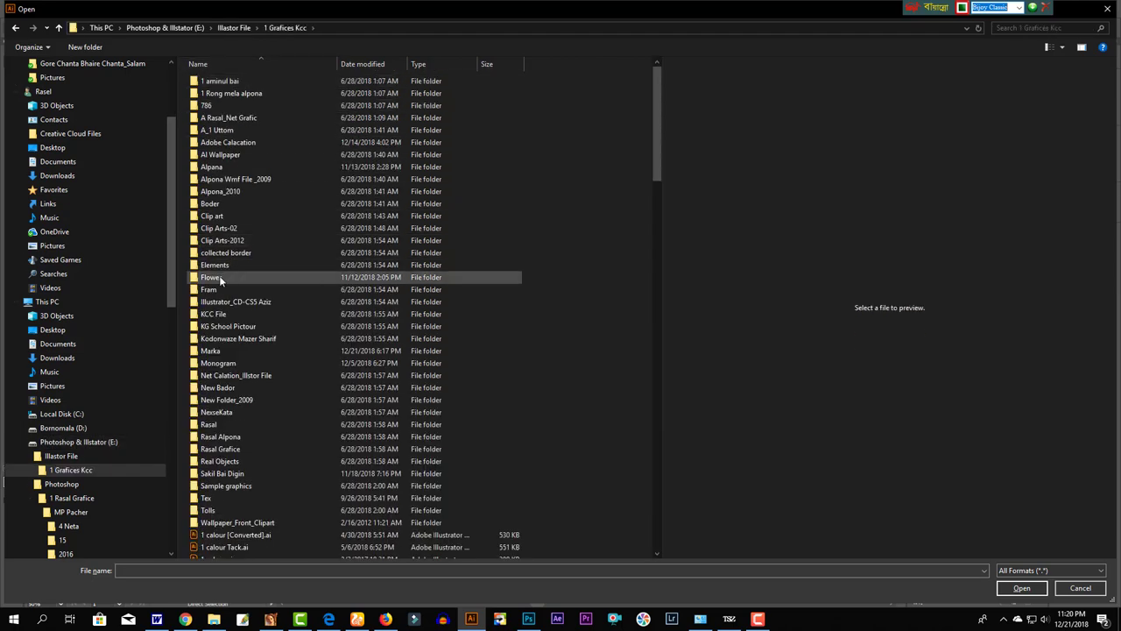
left_click(220, 277)
key("m")
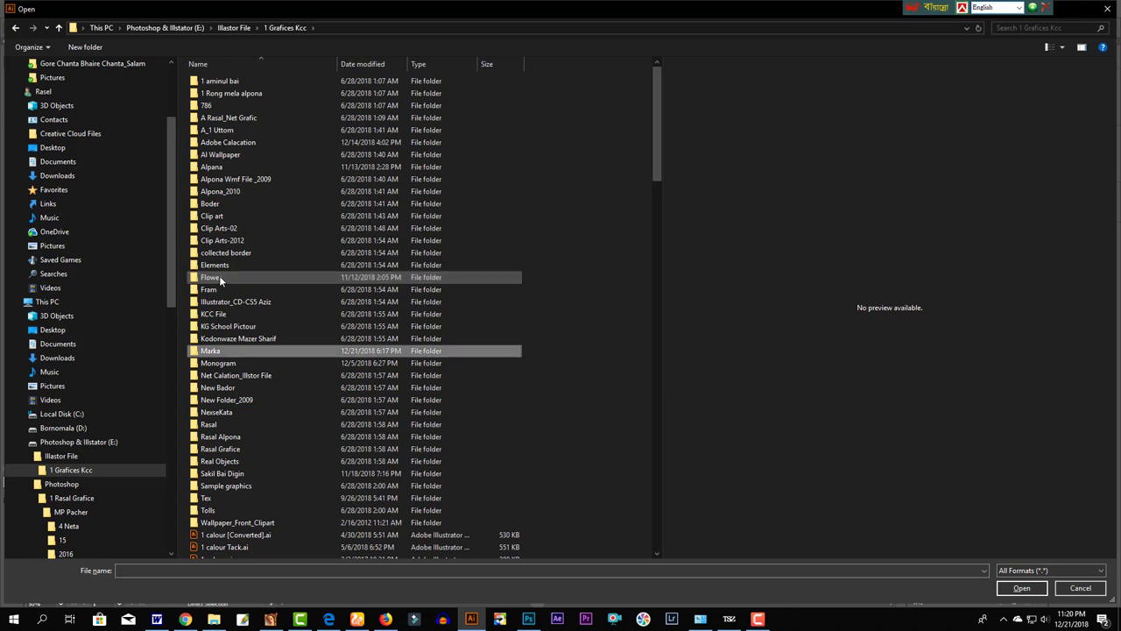
double_click(214, 353)
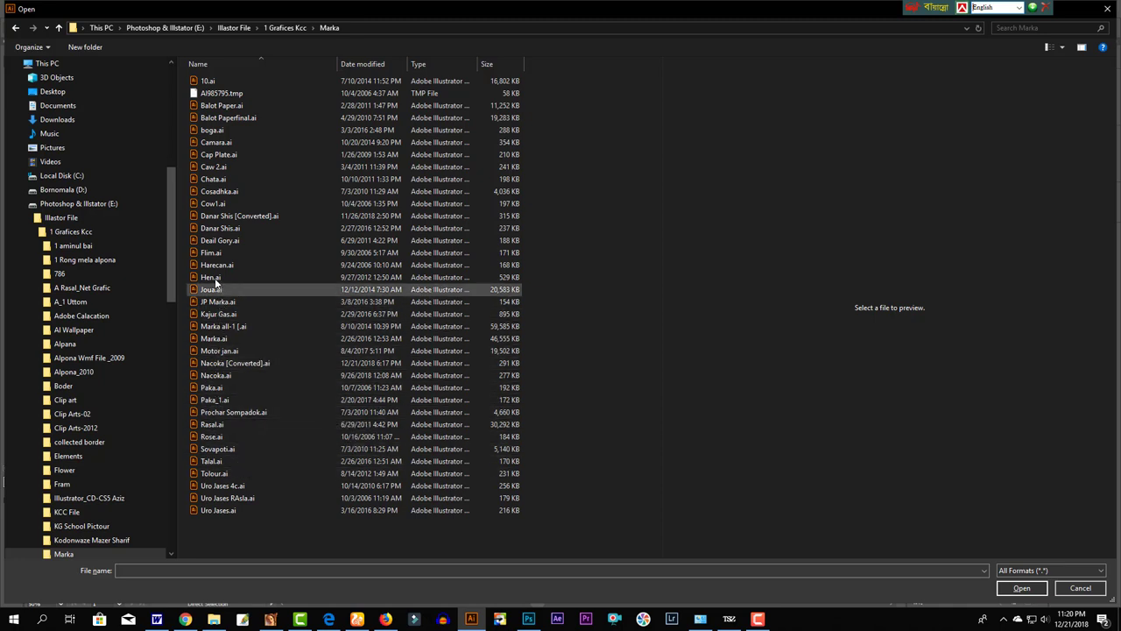
mouse_move(212, 277)
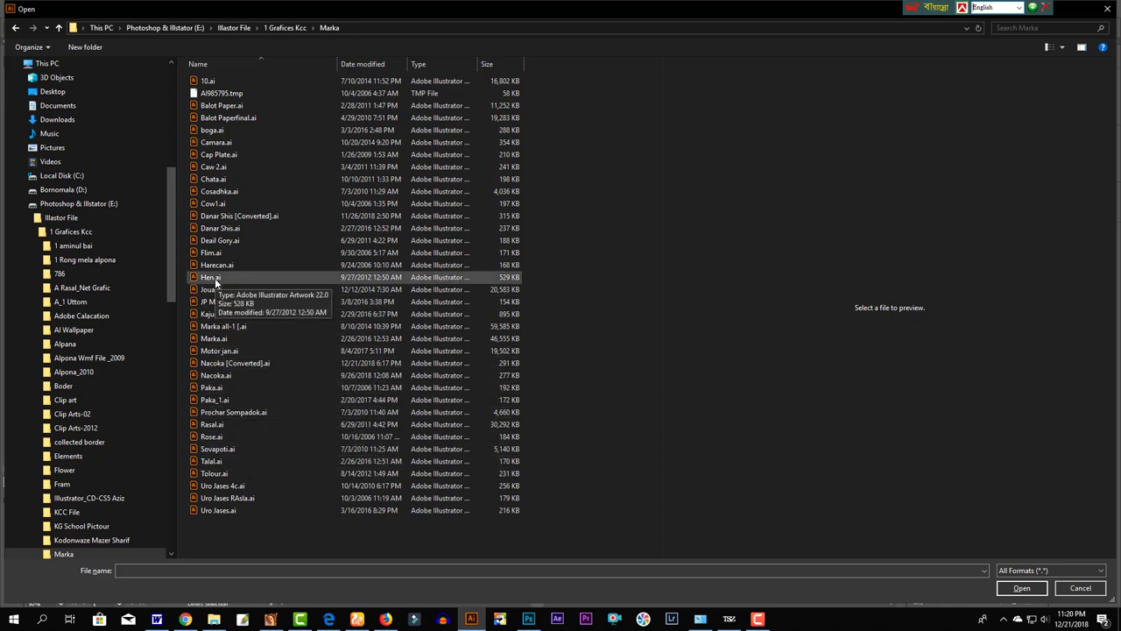
key("n")
key("Return")
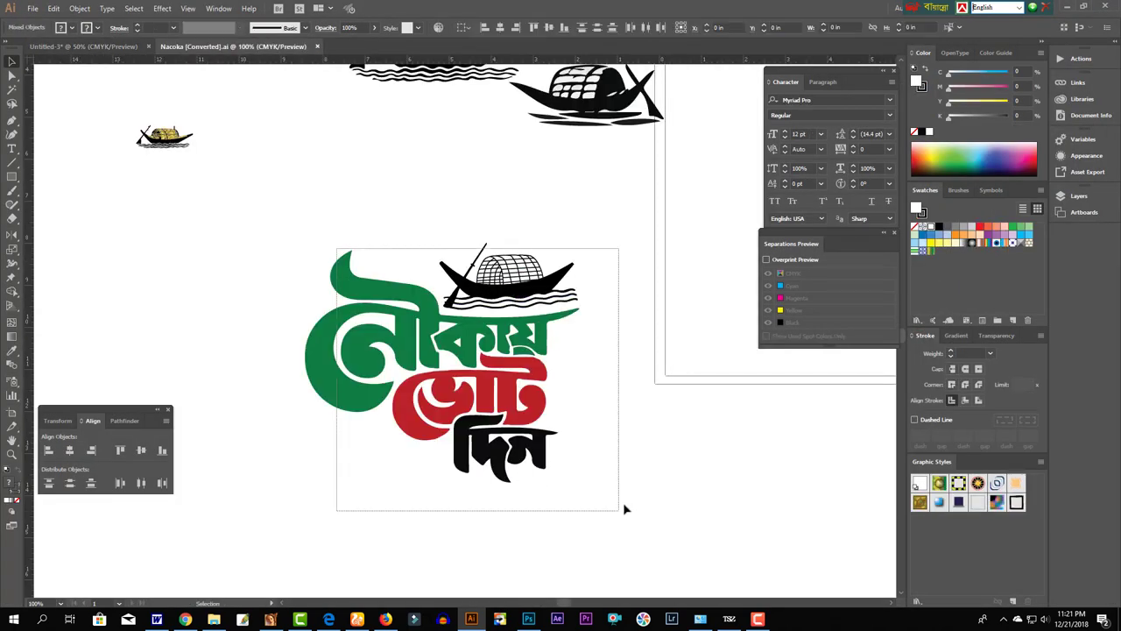
left_click_drag(618, 497, 321, 288)
- Copy the slogan logo, close its file, and paste it into the poster
key("a")
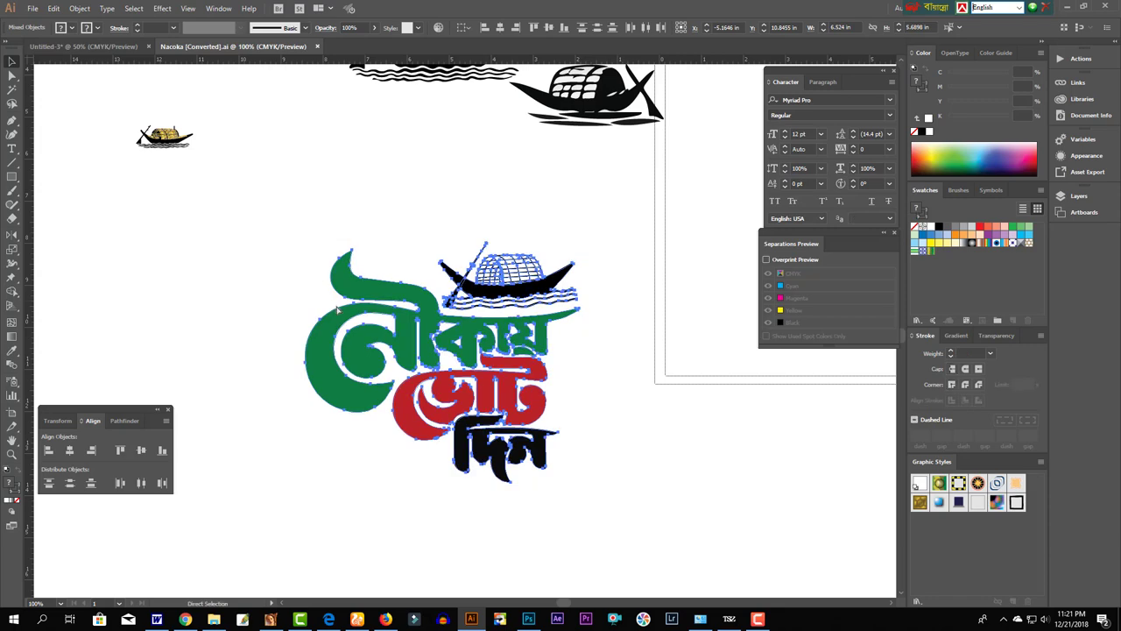
key("ctrl+w")
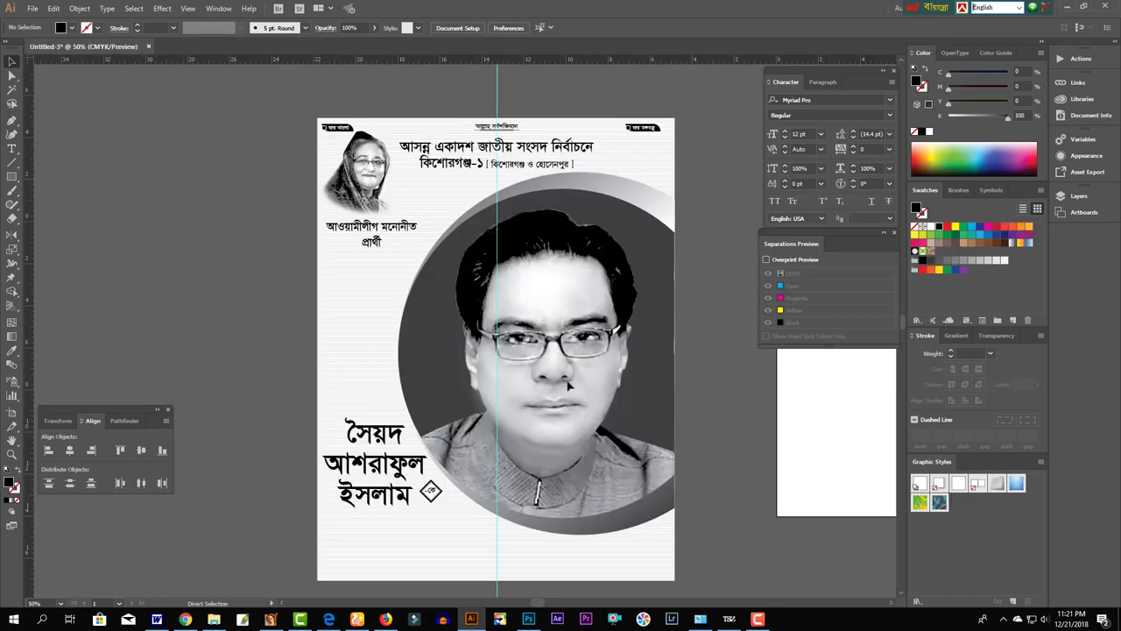
scroll(439, 369, "down", 5)
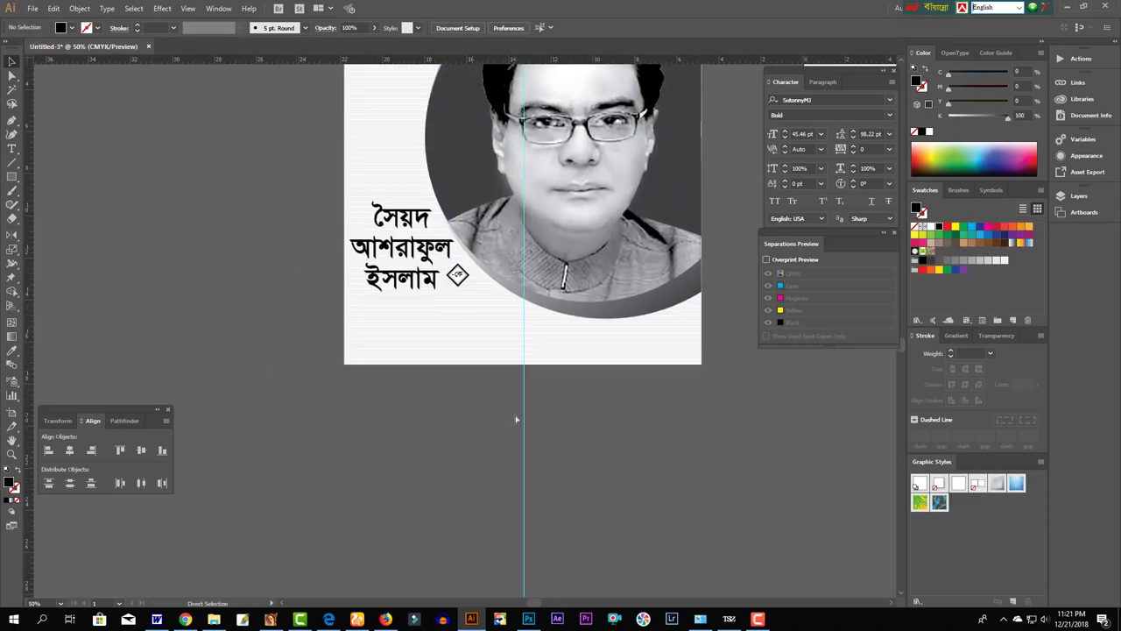
key("v")
key("ctrl+v")
left_click_drag(481, 345, 398, 471)
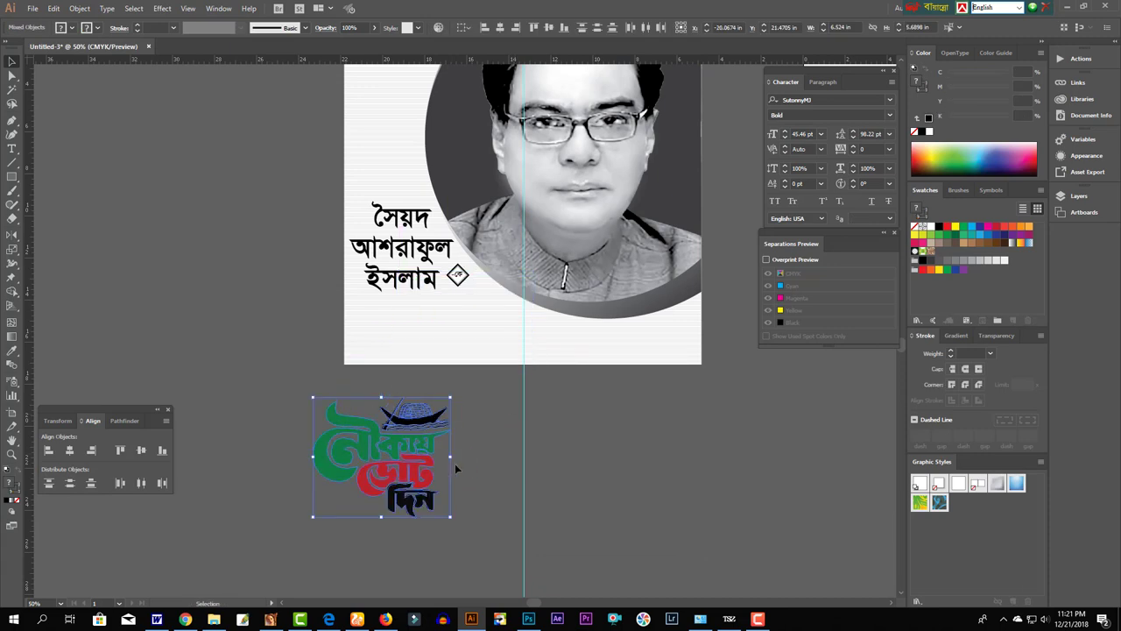
- Move the slogan logo just below the poster's lower right corner
left_click(470, 411)
mouse_move(469, 412)
left_mouse_down()
mouse_move(471, 509)
mouse_move(393, 237)
left_mouse_up()
left_click(418, 505)
left_click_drag(296, 459, 283, 320)
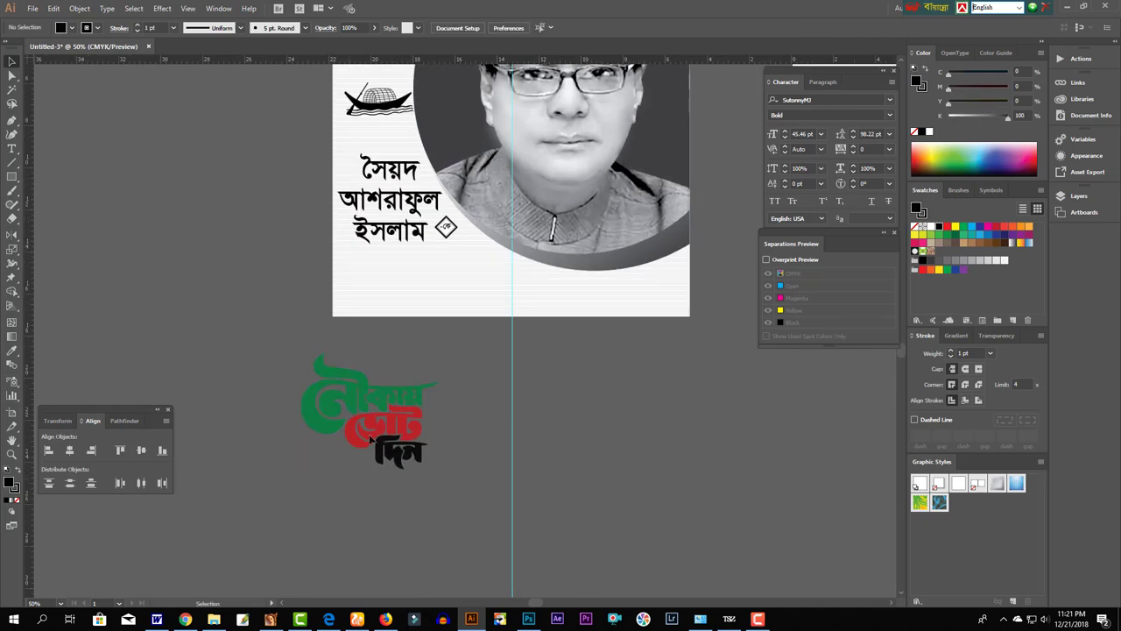
mouse_move(416, 391)
left_mouse_down()
mouse_move(466, 257)
mouse_move(466, 283)
left_mouse_up()
mouse_move(440, 371)
left_mouse_down()
mouse_move(444, 451)
mouse_move(435, 447)
left_mouse_up()
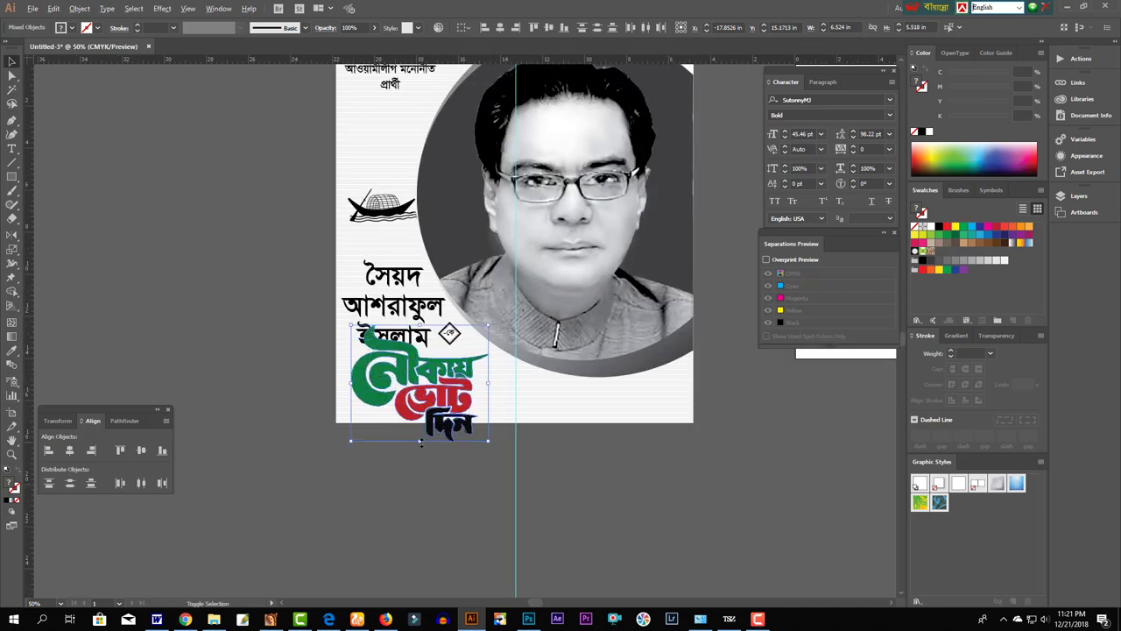
mouse_move(420, 443)
left_mouse_down()
mouse_move(596, 350)
mouse_move(602, 469)
left_mouse_up()
- Raise the photo, set the enlarged logo at lower right, and move the headline off left
left_click(601, 424)
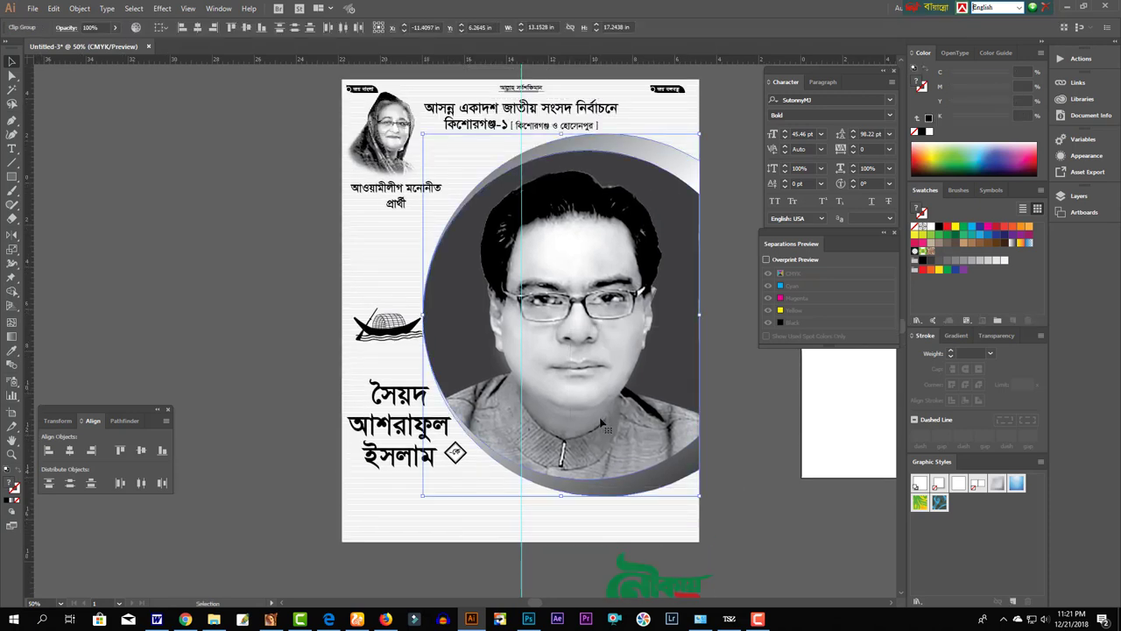
left_click_drag(601, 448, 593, 405)
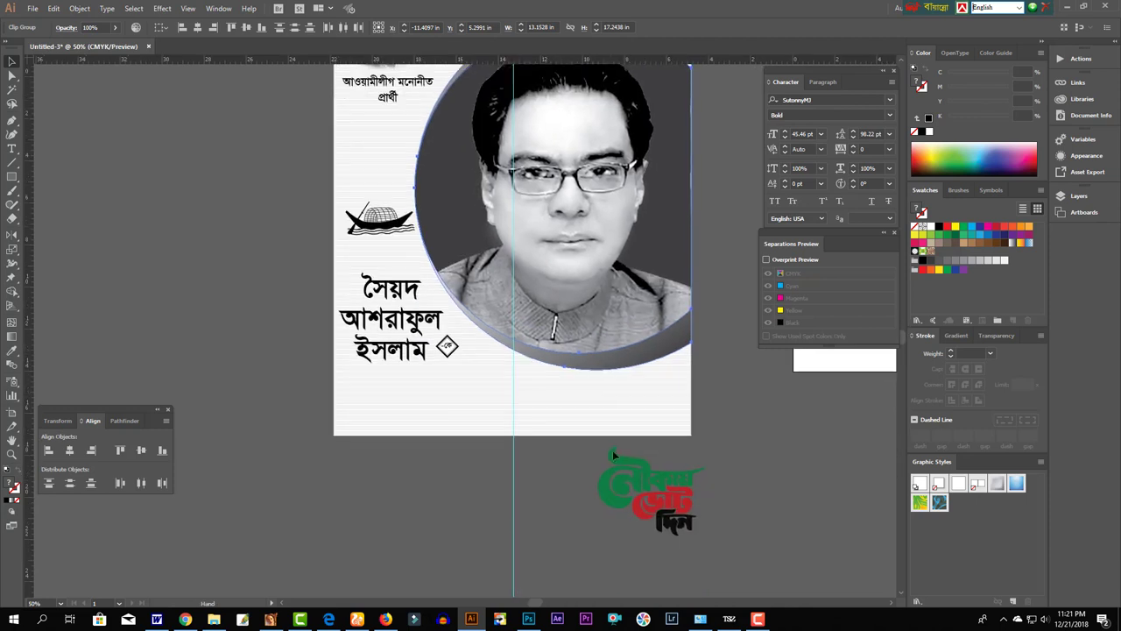
scroll(613, 450, "down", 3)
mouse_move(670, 487)
left_mouse_down()
mouse_move(645, 406)
mouse_move(619, 420)
mouse_move(548, 399)
left_mouse_up()
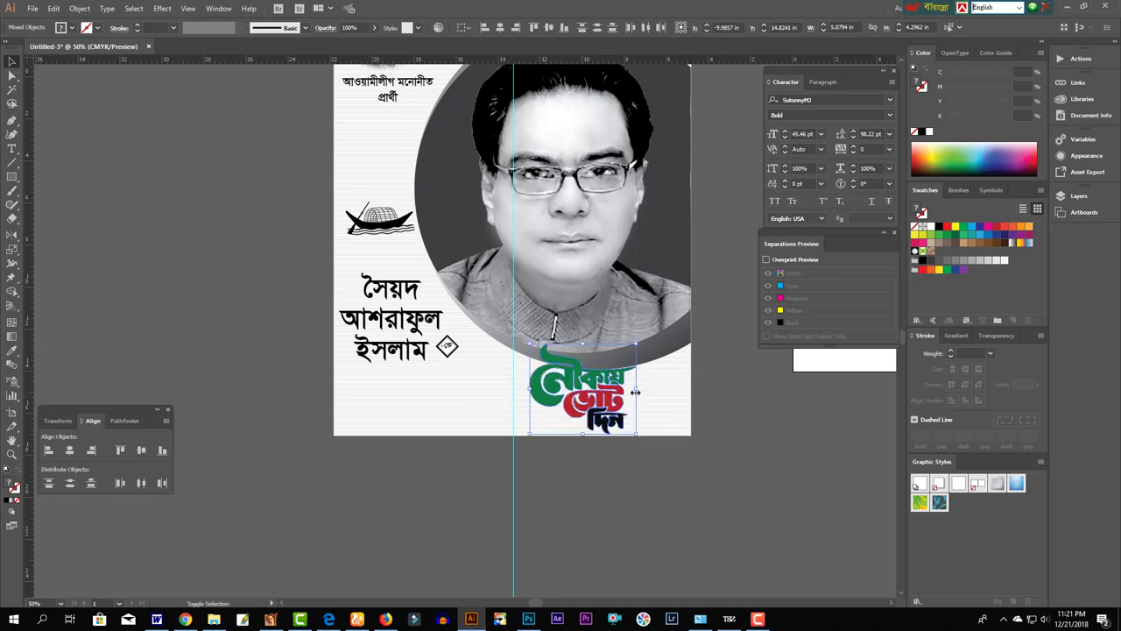
left_click_drag(636, 393, 638, 415)
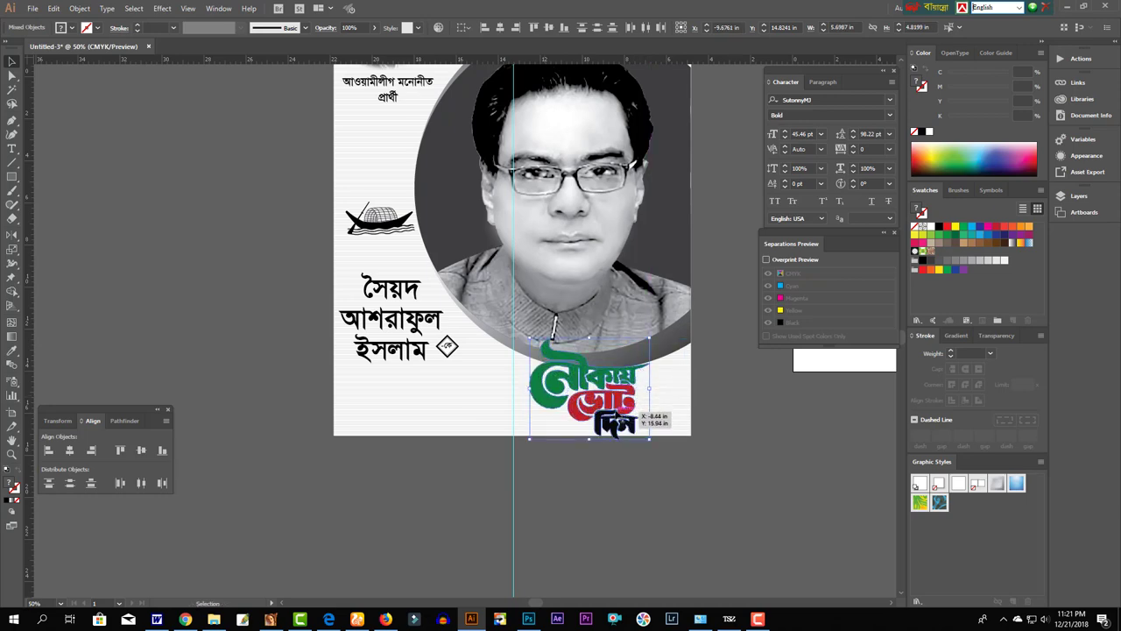
left_click(608, 470)
left_click_drag(594, 306, 588, 465)
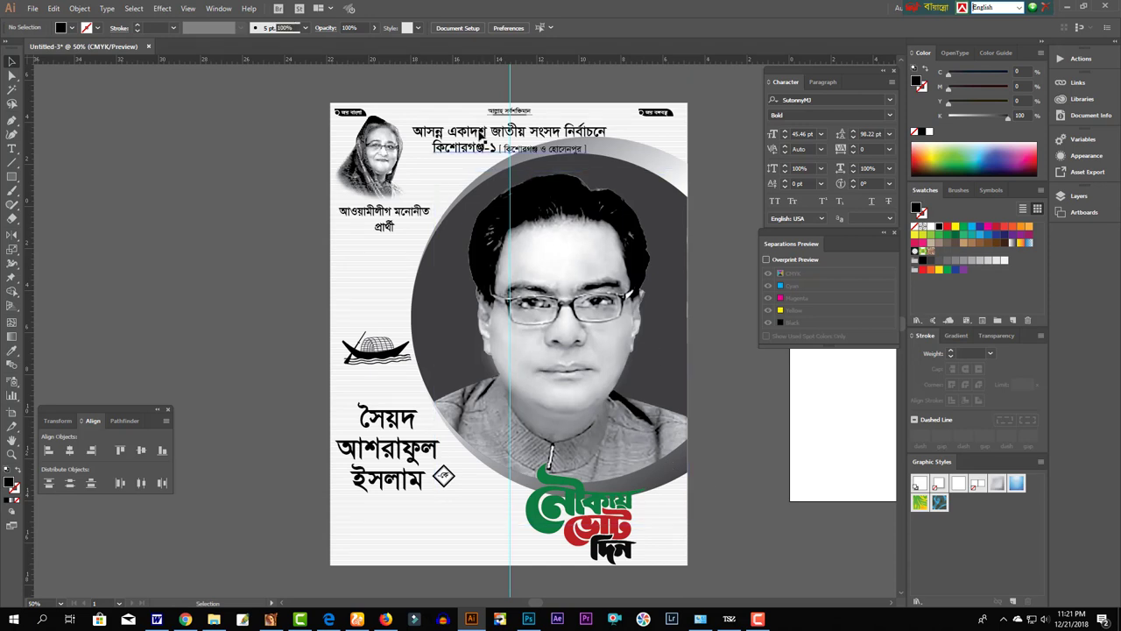
left_click_drag(479, 132, 172, 206)
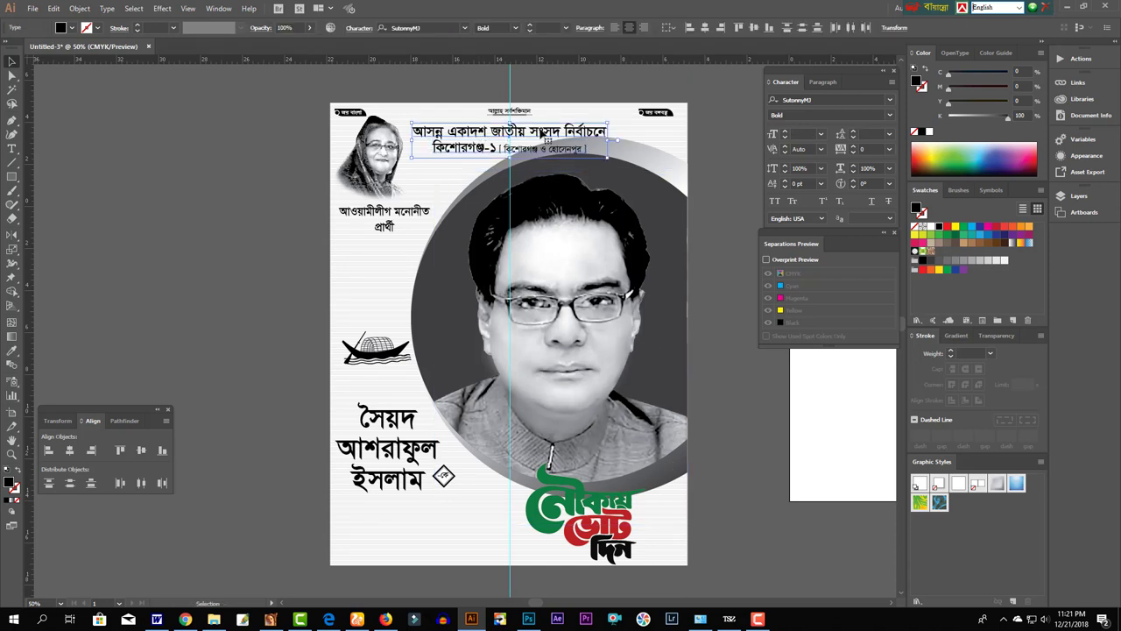
- Shrink the candidate photo circle slightly
left_click(731, 444)
left_click(526, 469)
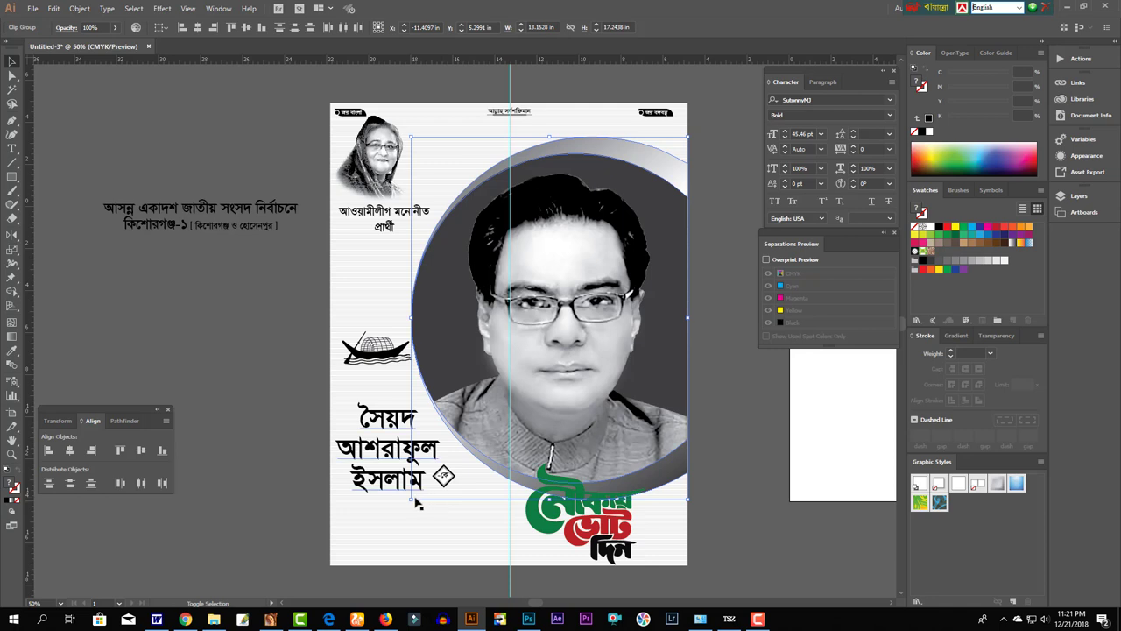
left_click_drag(418, 503, 530, 361)
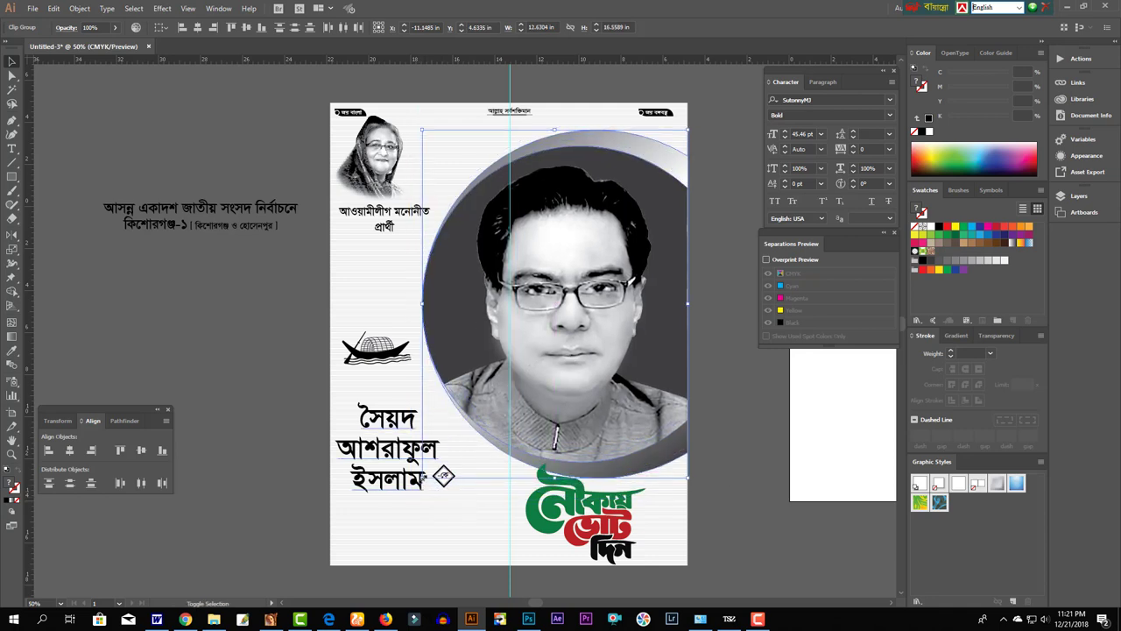
left_click_drag(422, 477, 427, 471)
left_click(739, 529)
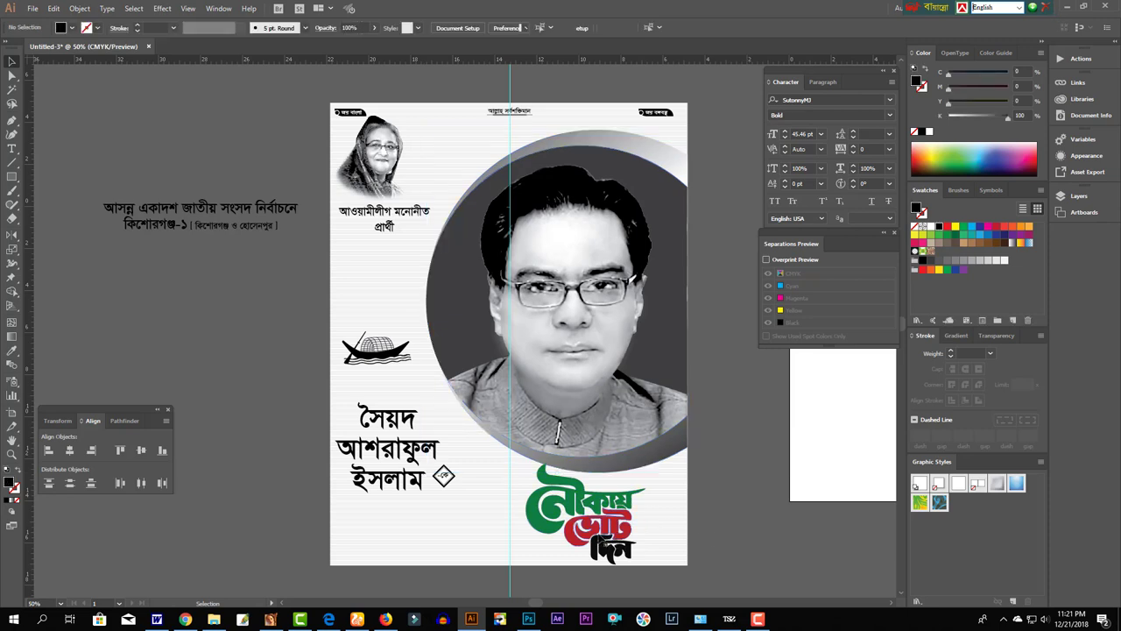
- Scale the slogan logo down slightly and move the candidate name lower
left_click(636, 530)
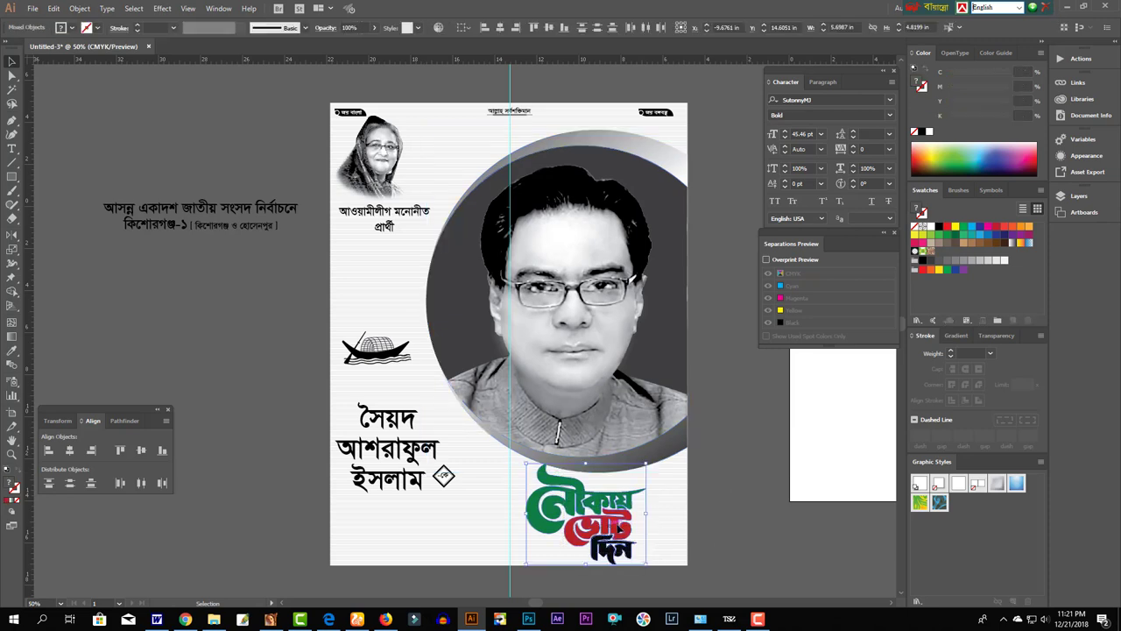
left_click_drag(619, 528, 619, 523)
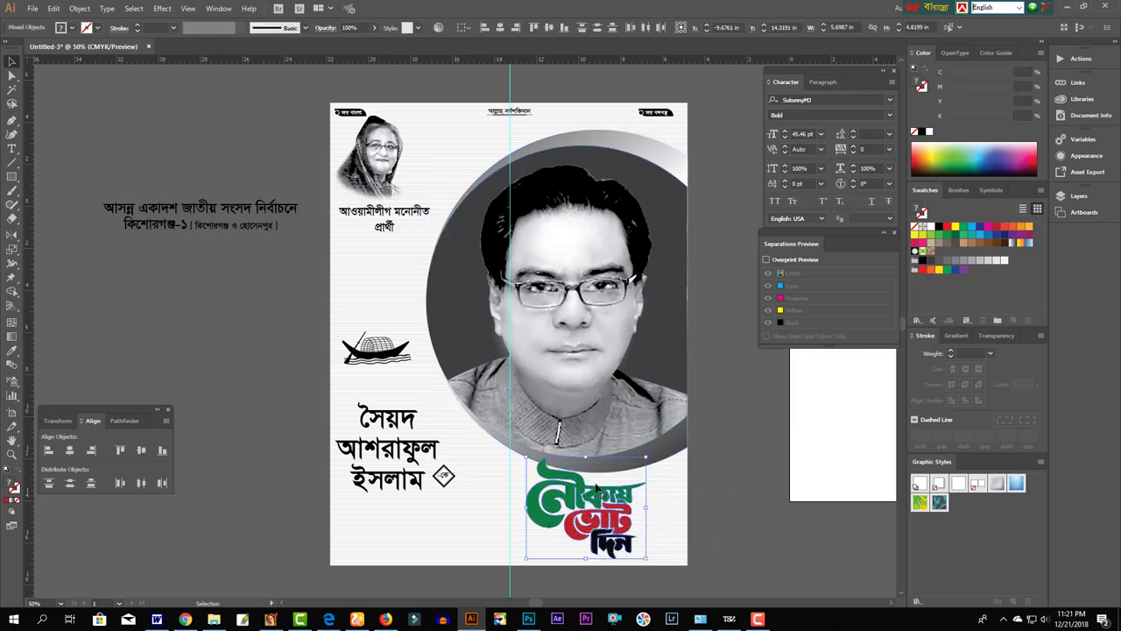
left_click_drag(586, 457, 586, 463)
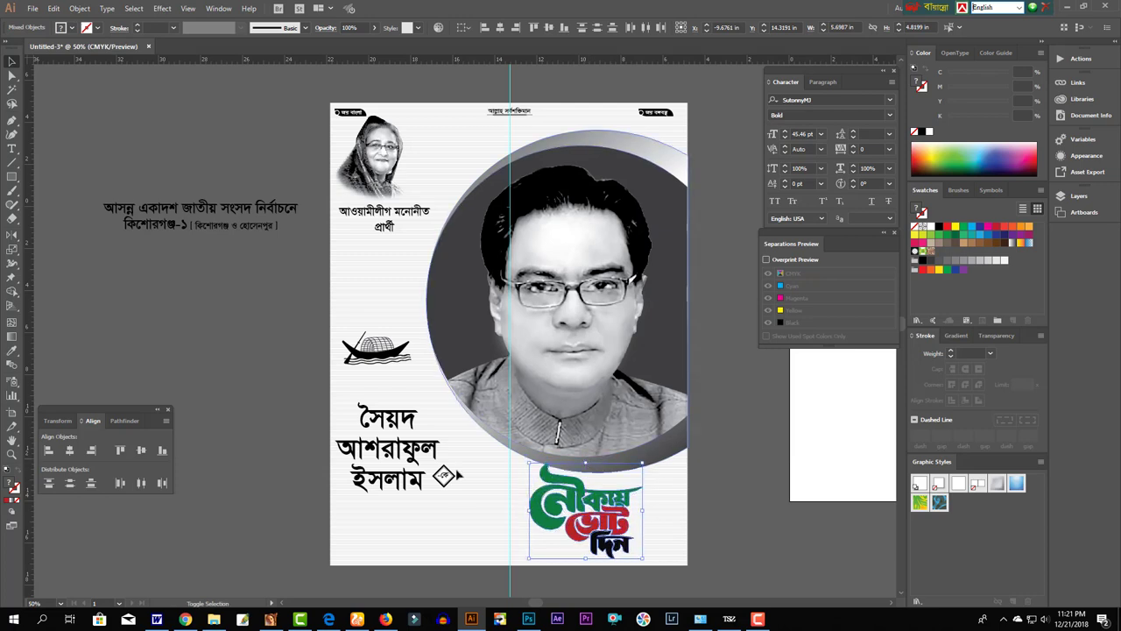
left_click(455, 525)
key("a")
mouse_move(429, 457)
left_mouse_down()
mouse_move(456, 506)
mouse_move(493, 499)
mouse_move(456, 500)
left_mouse_up()
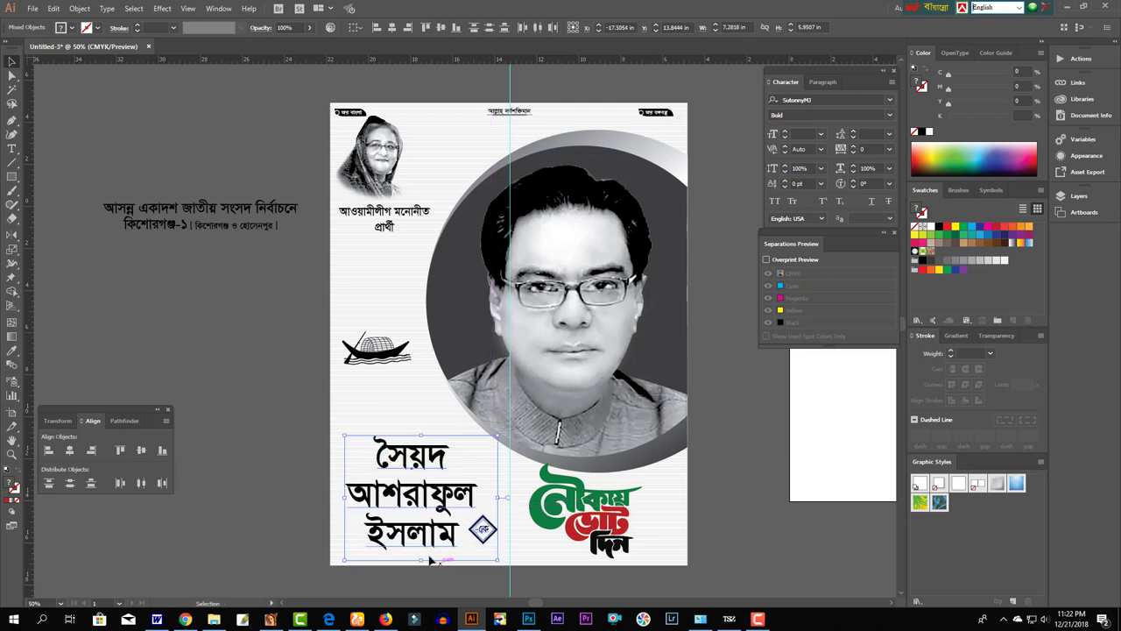
- Tighten the candidate name's line spacing and select the diamond symbol beside it
left_click(430, 557)
key("alt+Up")
key("alt+Up")
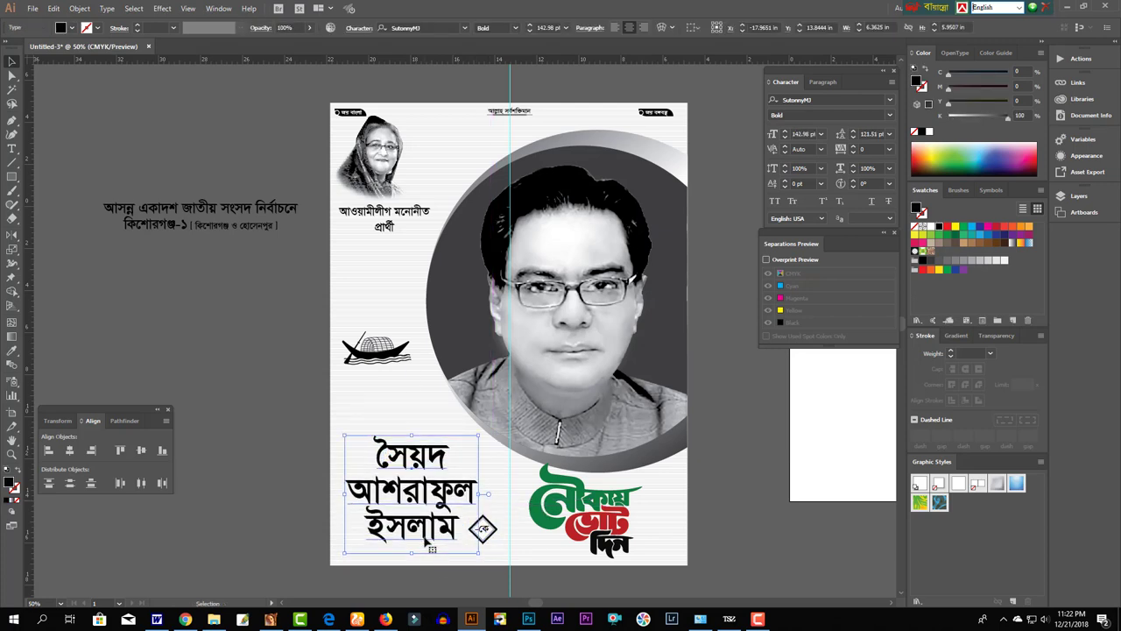
key("alt+Up")
key("alt+Up")
key("alt+Up")
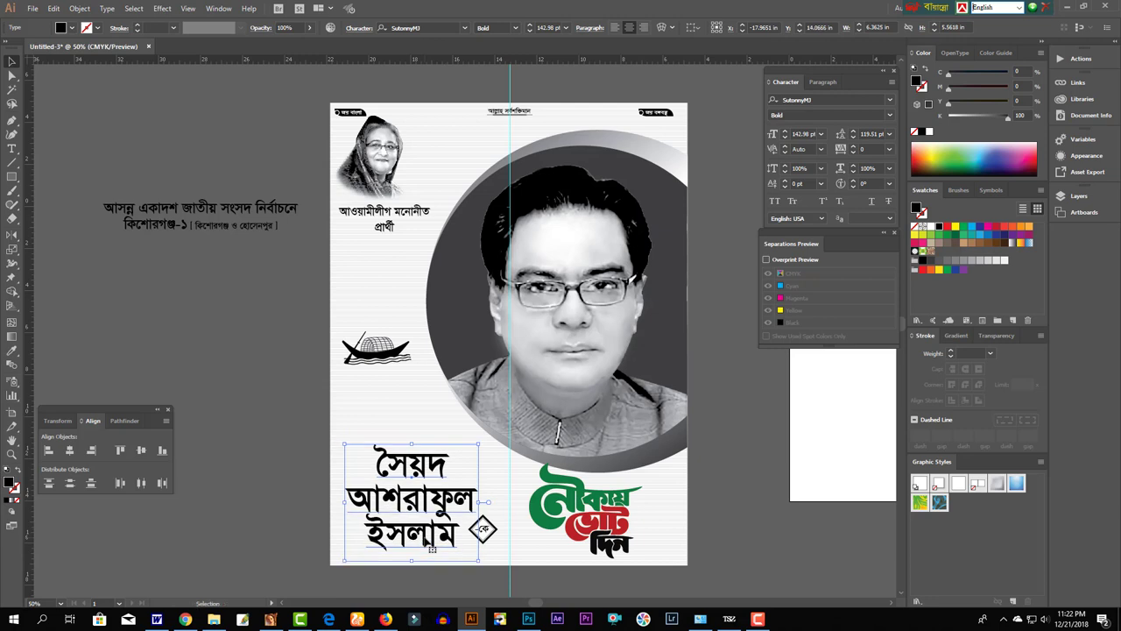
left_click(494, 569)
left_click_drag(496, 570, 426, 470)
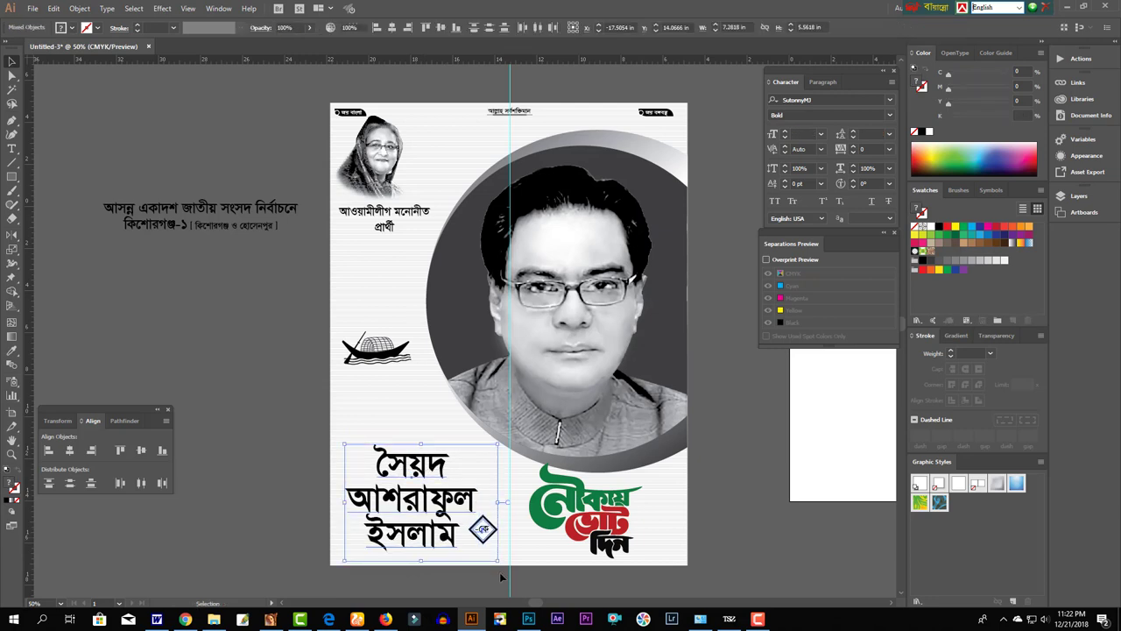
mouse_move(499, 570)
left_mouse_down()
mouse_move(476, 533)
mouse_move(524, 520)
left_mouse_up()
- Make the নৌকায় ভোট দিন slogan solid black and move the boat symbol down above the name
left_click(582, 491)
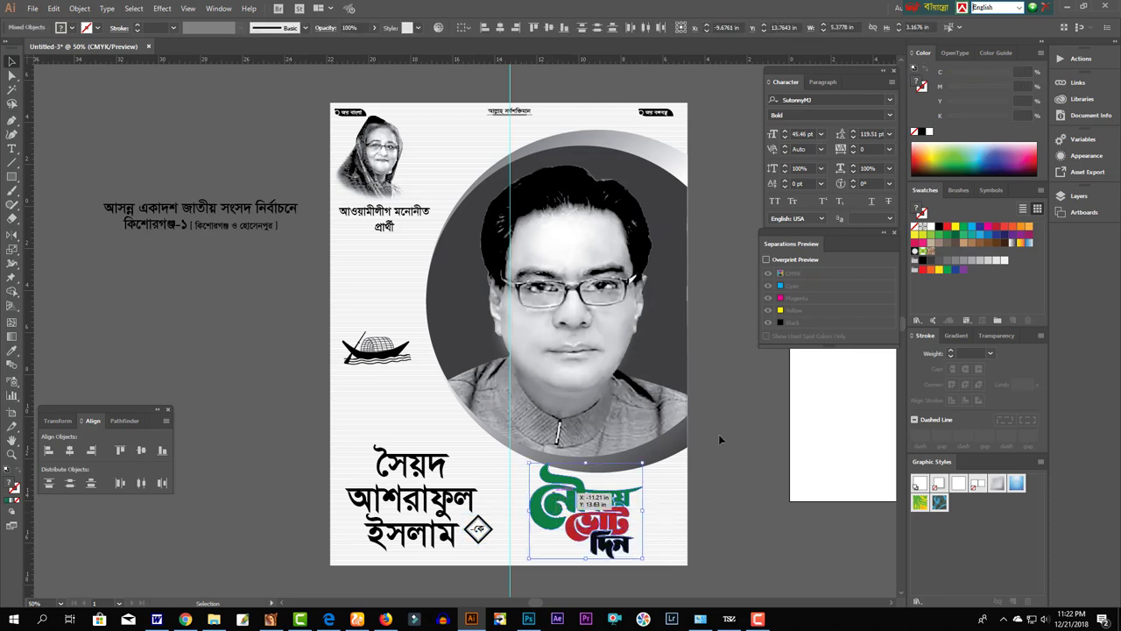
left_click(939, 228)
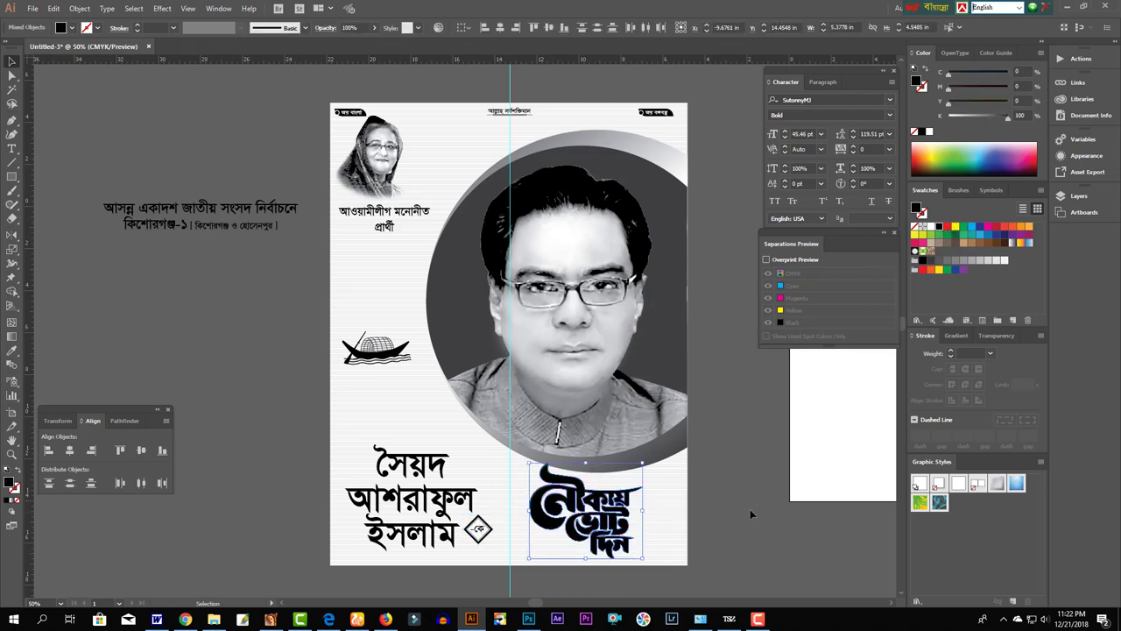
left_click(701, 531)
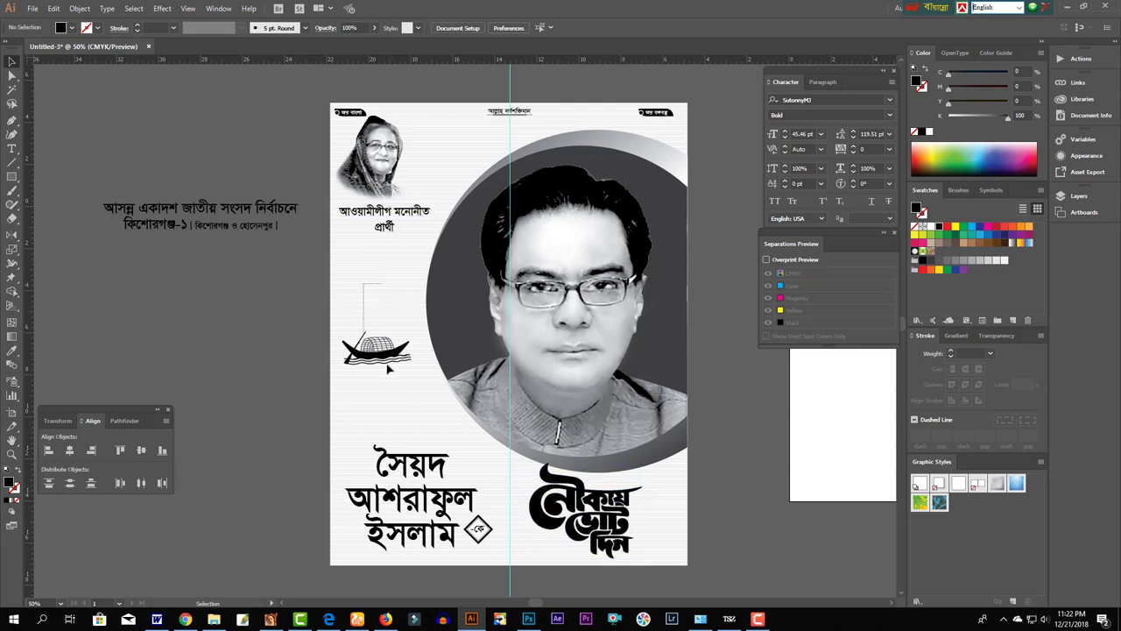
mouse_move(389, 369)
left_mouse_down()
mouse_move(428, 413)
mouse_move(455, 403)
mouse_move(400, 428)
mouse_move(467, 440)
left_mouse_up()
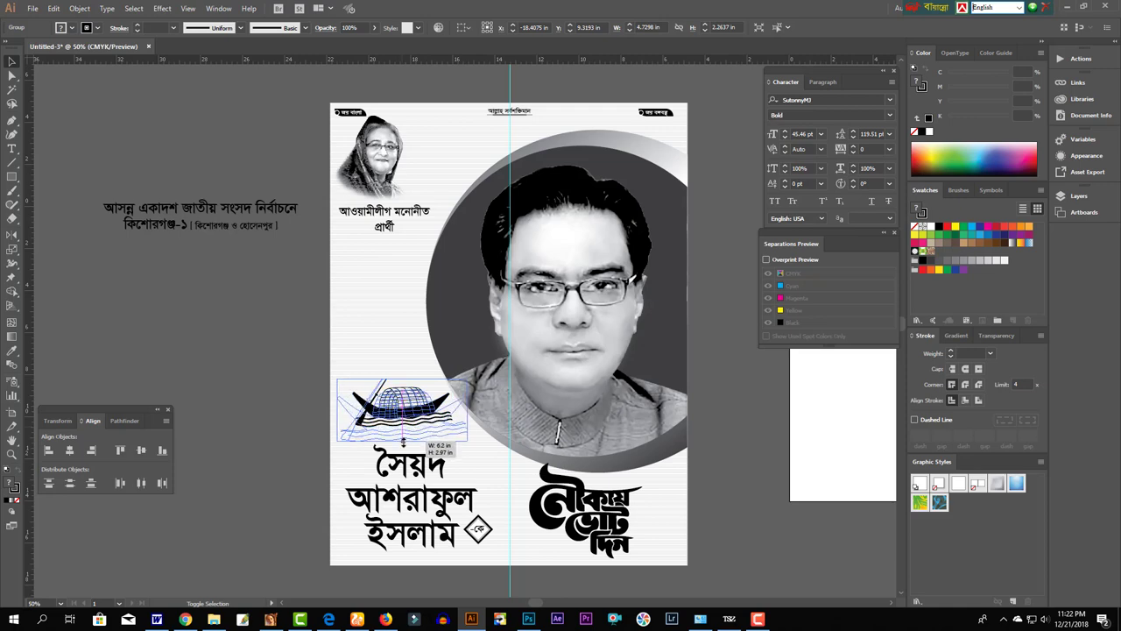
- Draw a thin vertical rectangle bar between the candidate's name and the slogan
left_click(481, 459)
key("ctrl+plus")
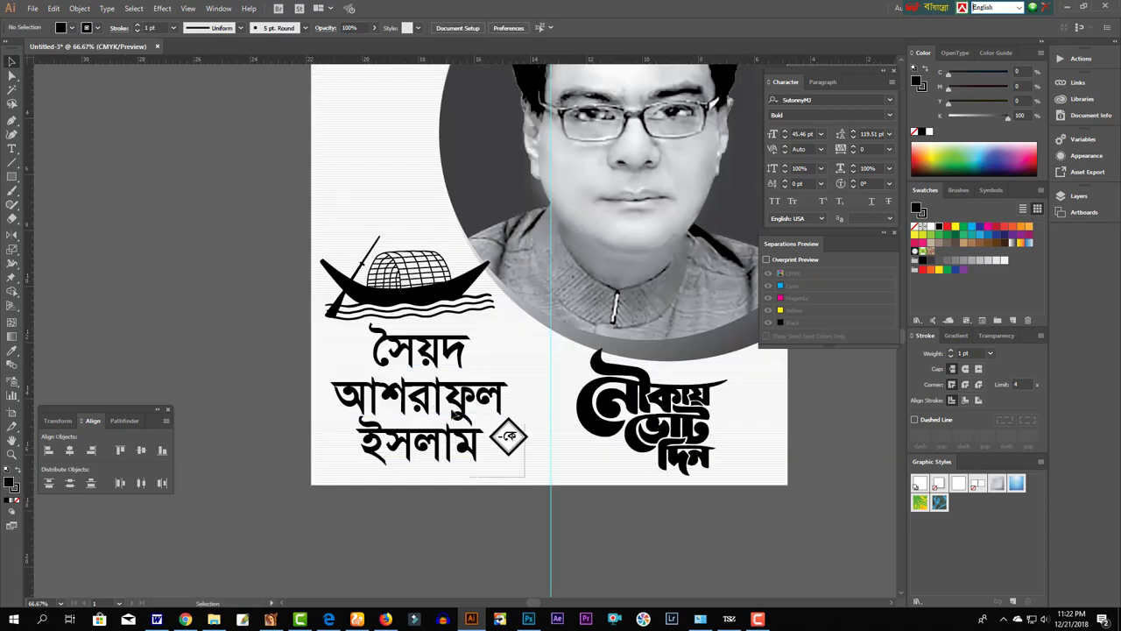
left_click(19, 179)
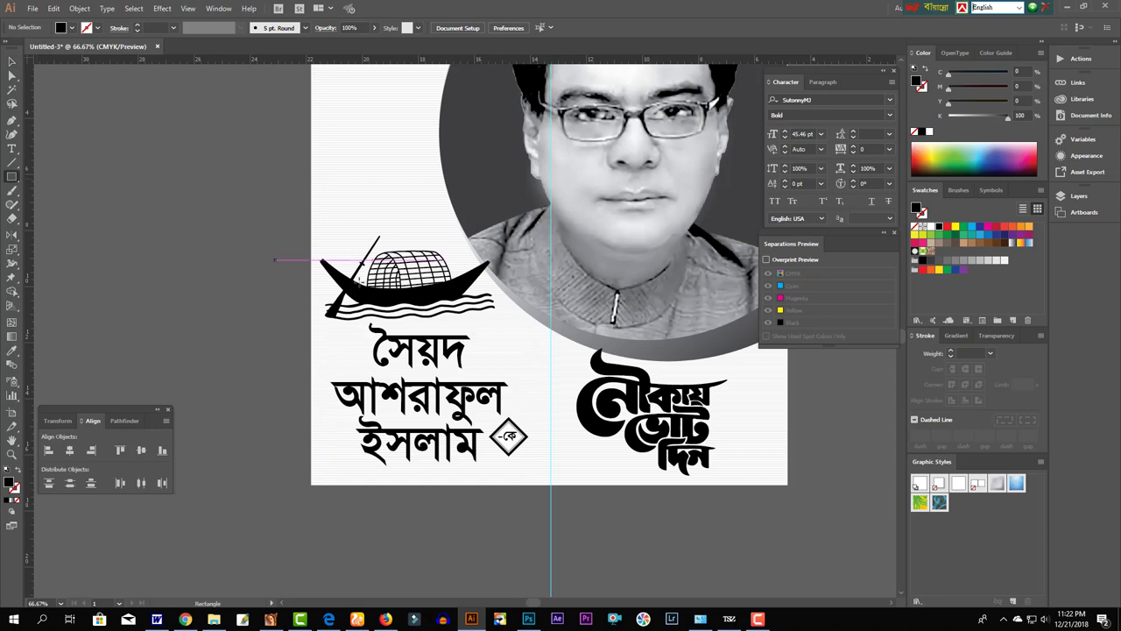
left_click_drag(541, 346, 545, 478)
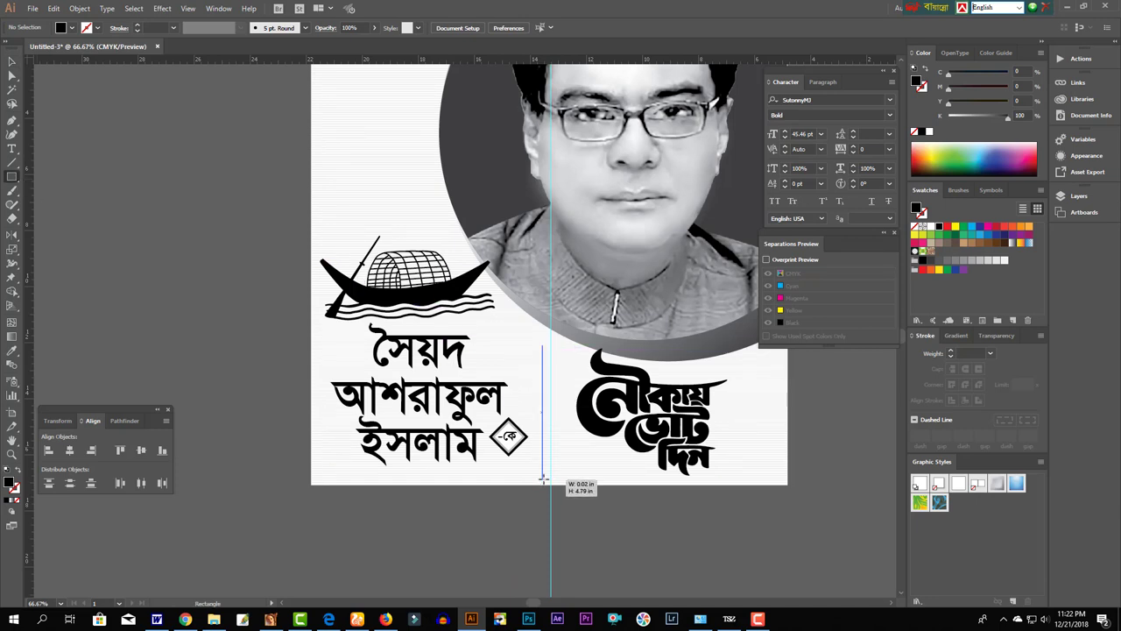
key("v")
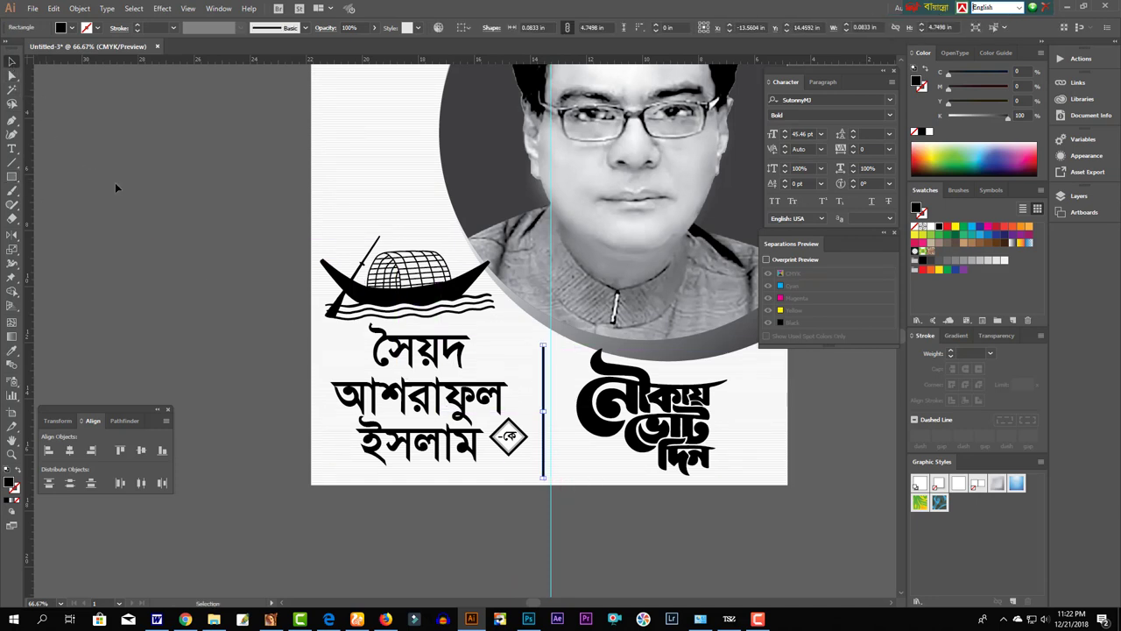
left_click(115, 188)
- Zoom out and settle the boat symbol just above the candidate's name
key("ctrl+minus")
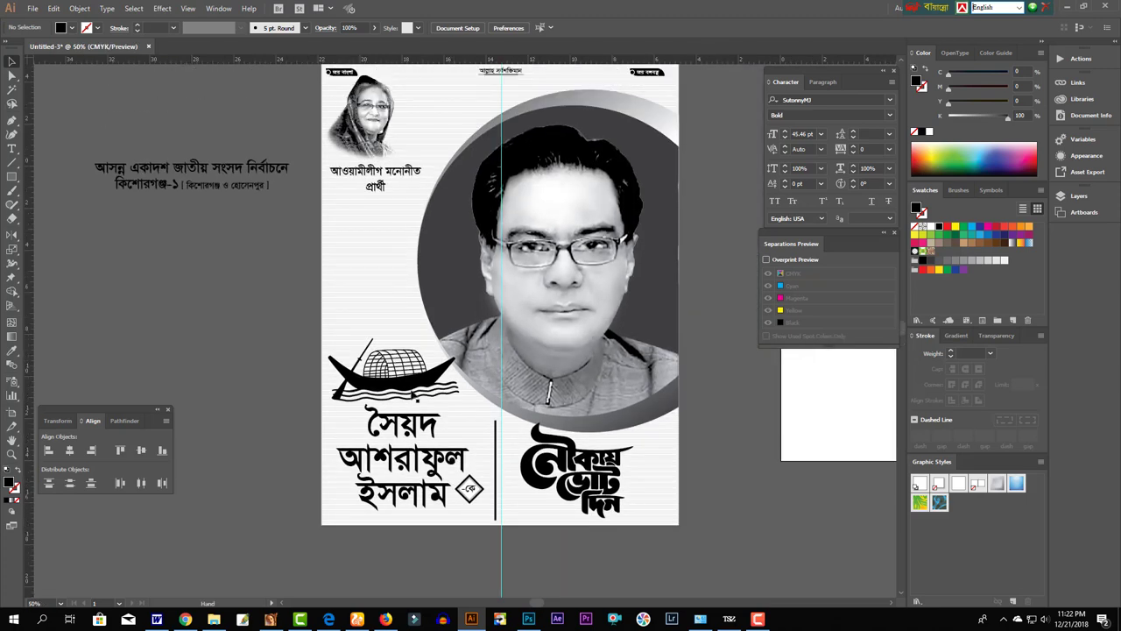
left_click_drag(452, 375, 480, 406)
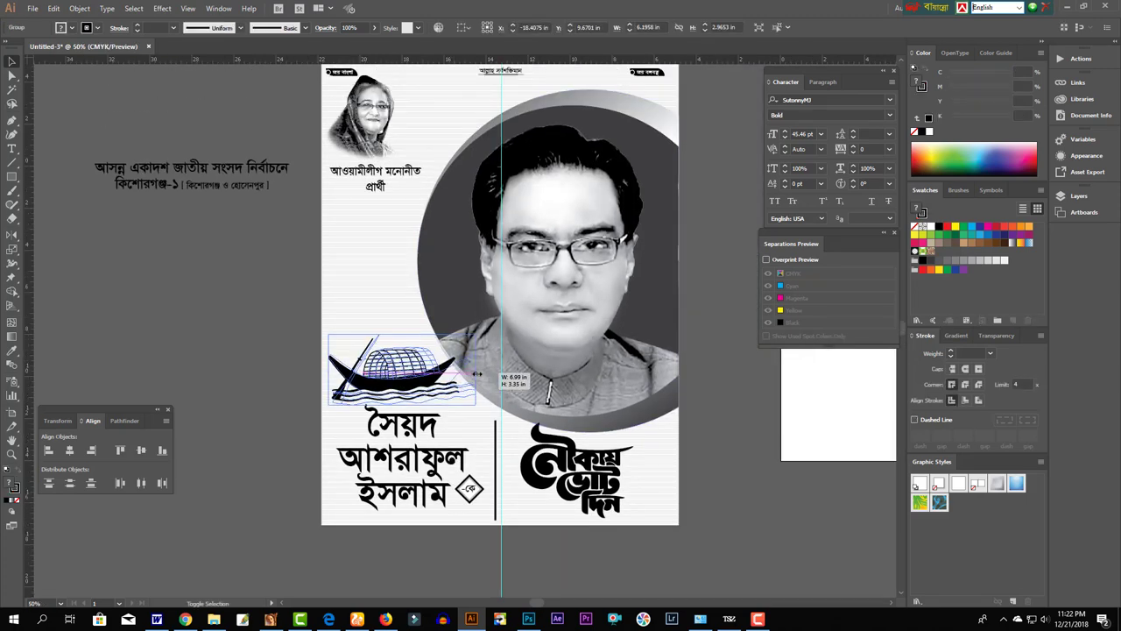
left_click(279, 355)
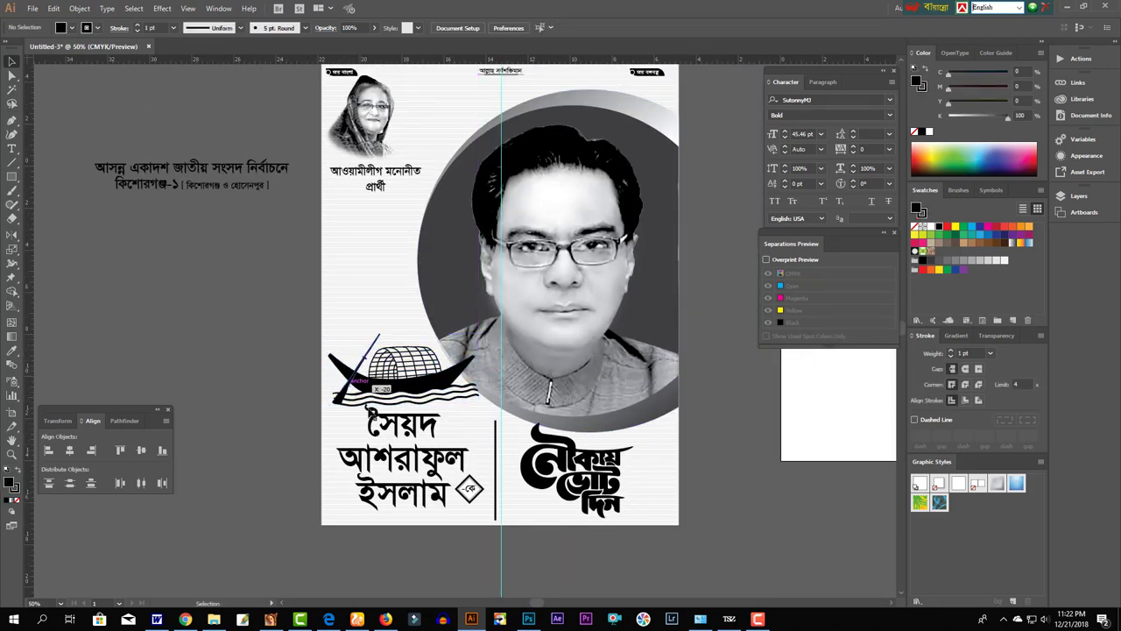
left_click(429, 439)
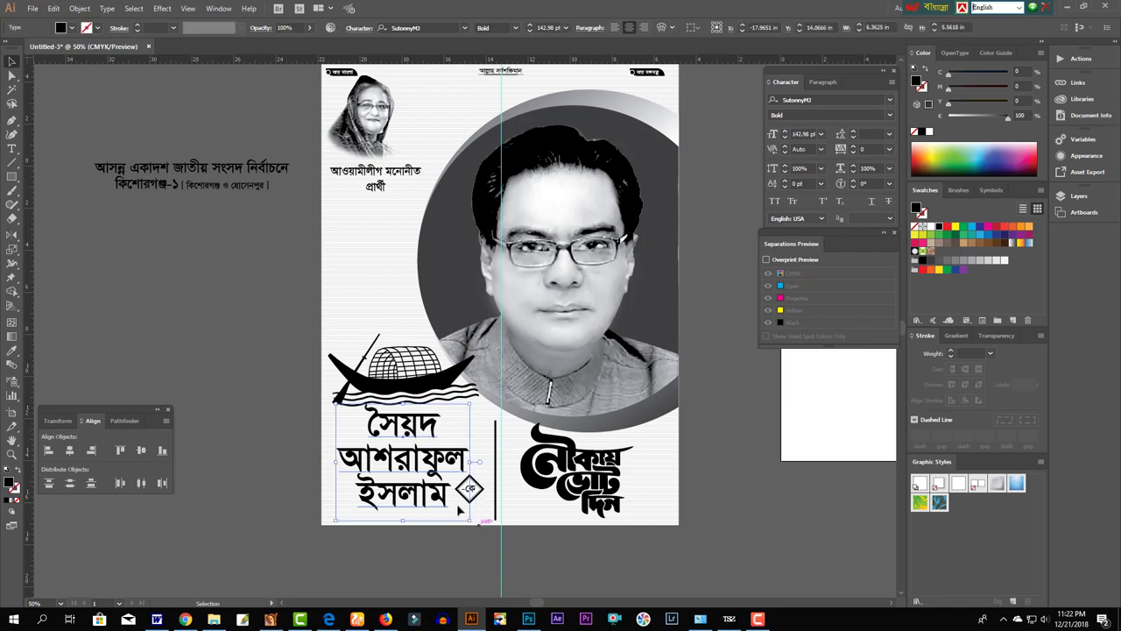
left_click(417, 391)
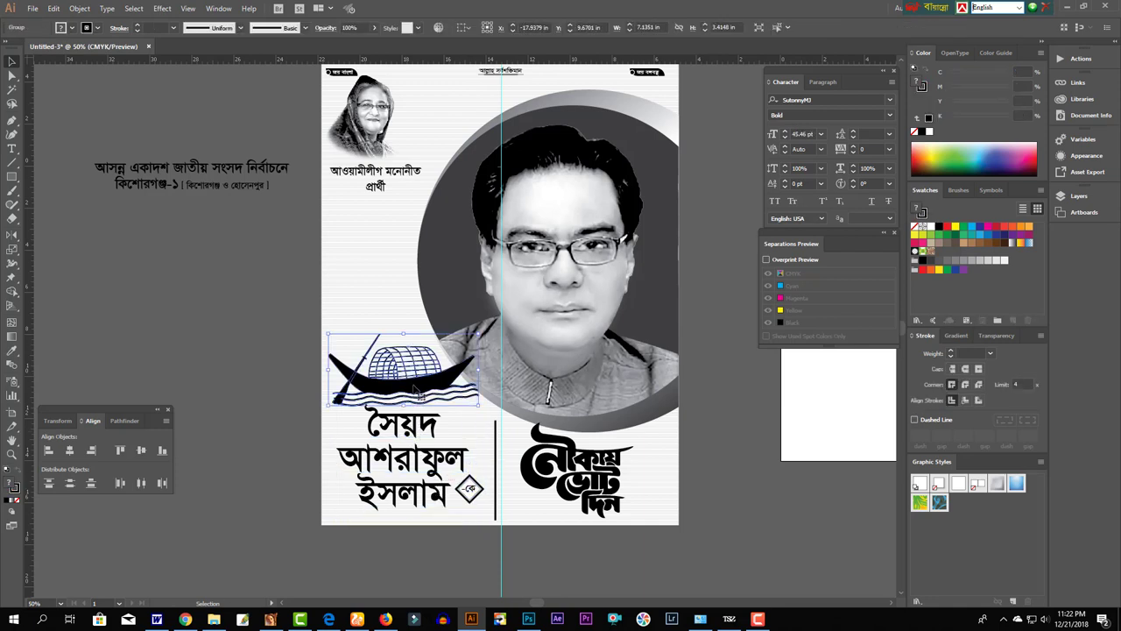
left_click(649, 383)
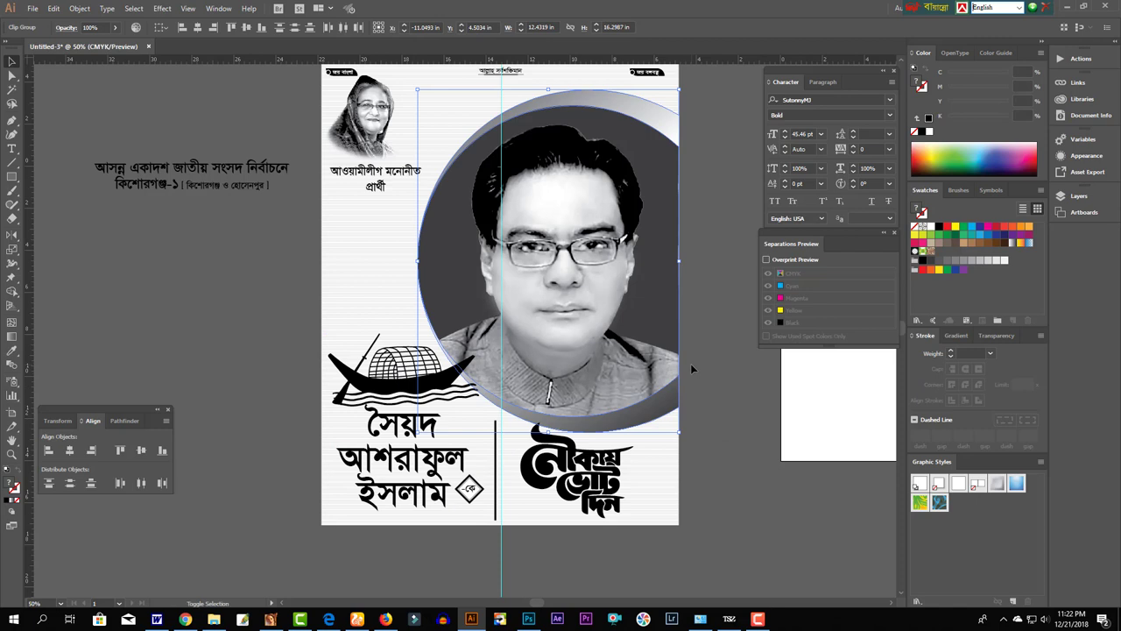
- Nudge the photo up, then move the আওয়ামীলীগ মনোনীত প্রার্থী text above the boat and shrink it
key("shift+Up")
key("shift+Up")
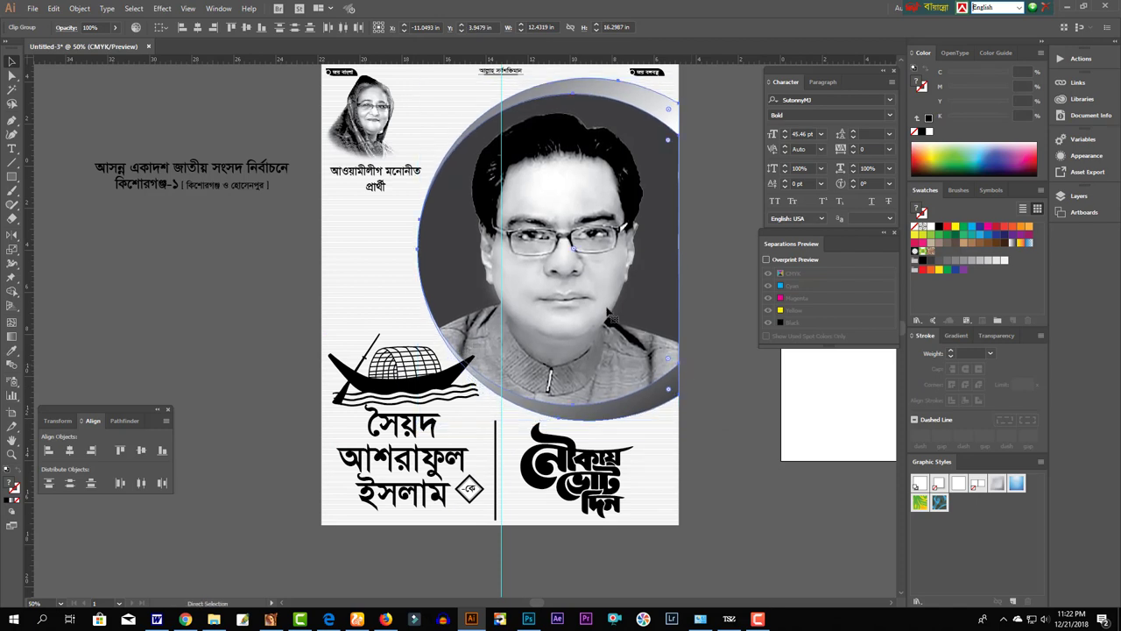
left_click_drag(391, 186, 402, 308)
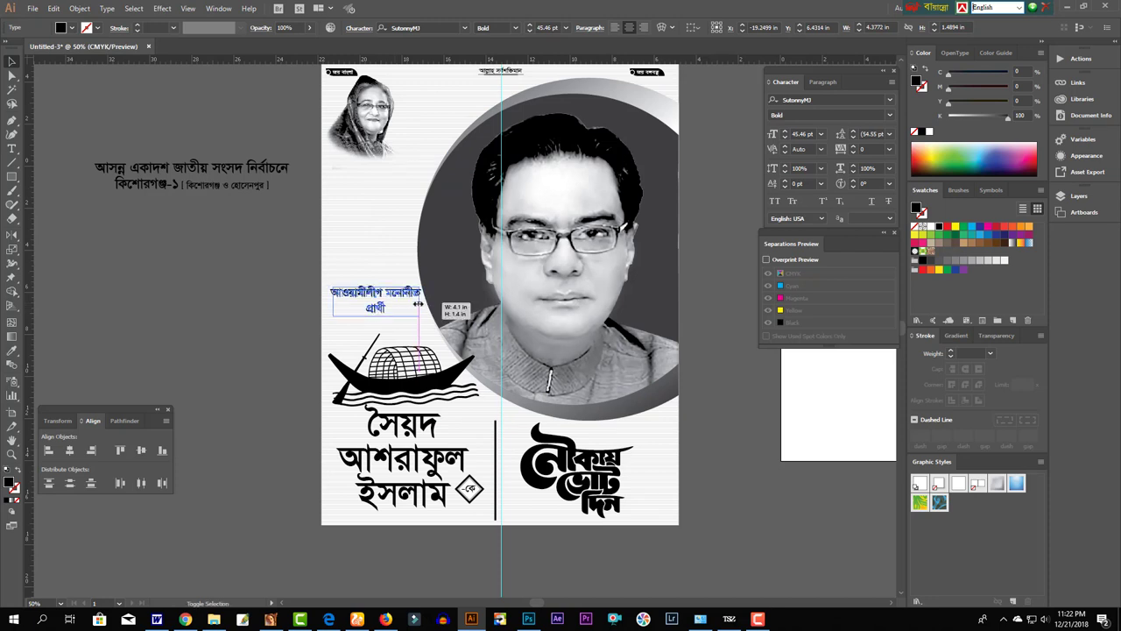
left_click_drag(424, 303, 417, 303)
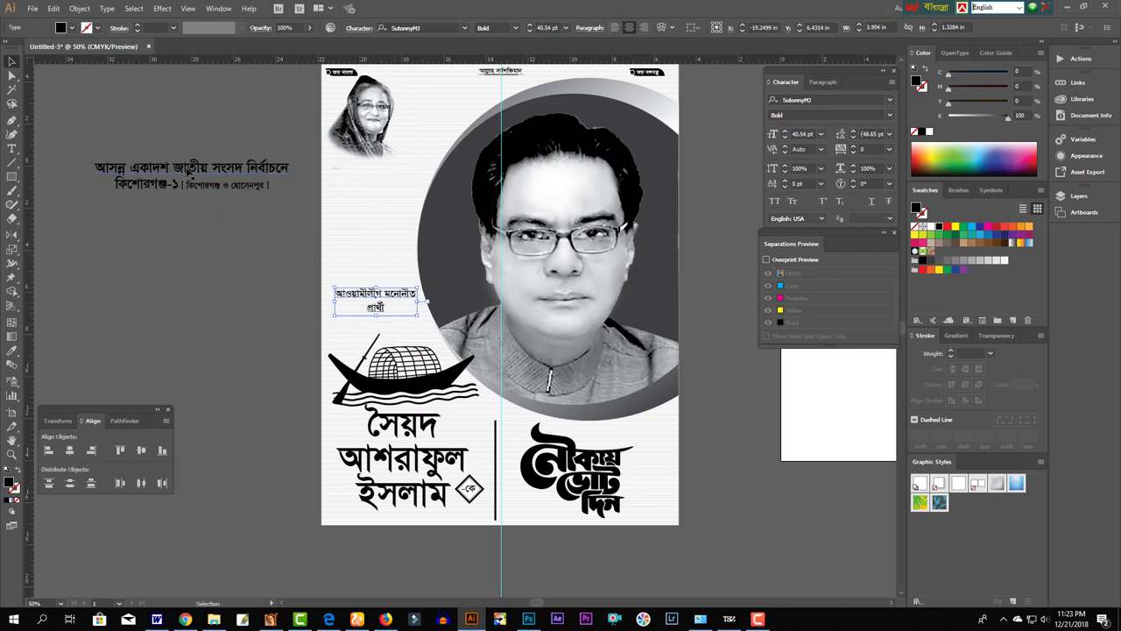
- Move the headline up slightly and break it onto a new line after আসন্ন
left_click(164, 173)
left_click_drag(191, 172, 171, 156)
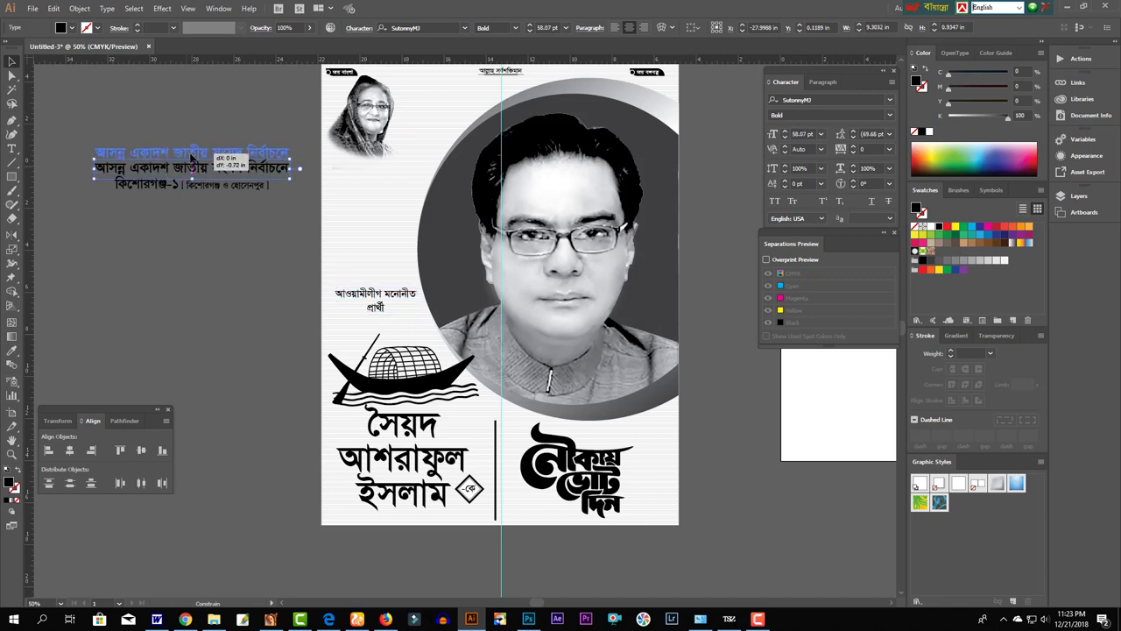
key("t")
left_click(130, 153)
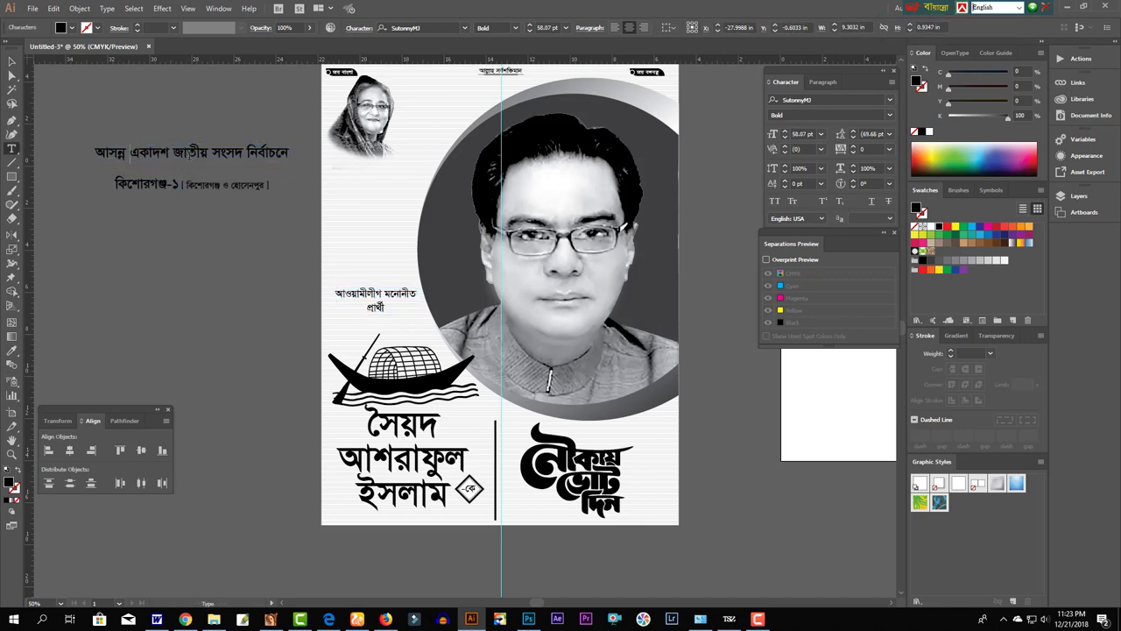
key("Return")
- Move the headline under the small portrait and start a new line at জাতীয়
key("Escape")
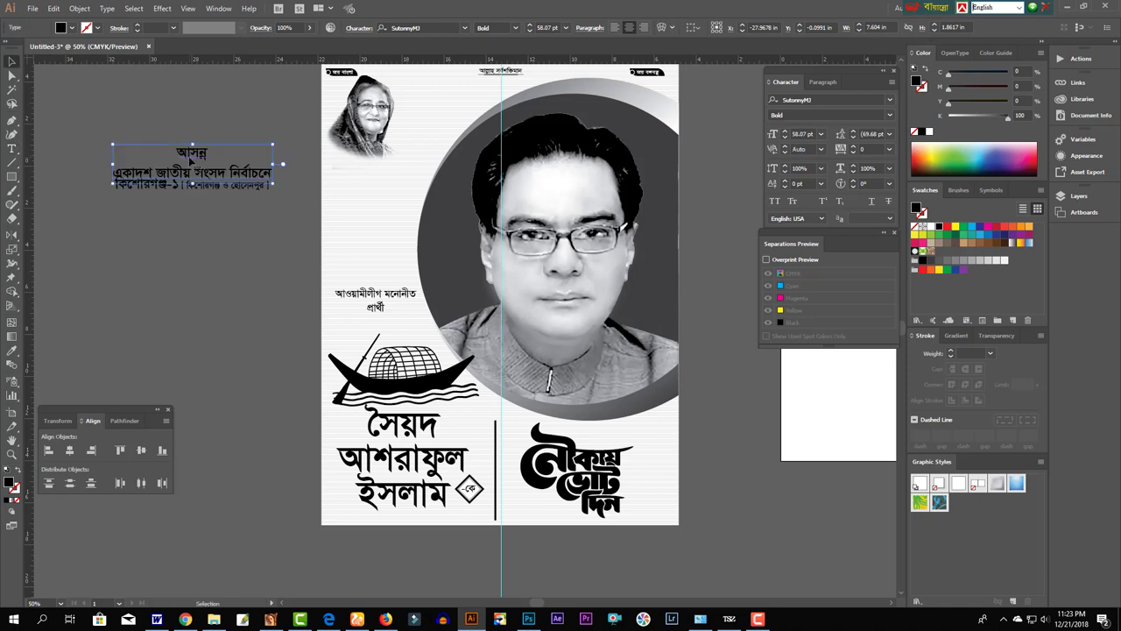
left_click_drag(193, 177, 385, 196)
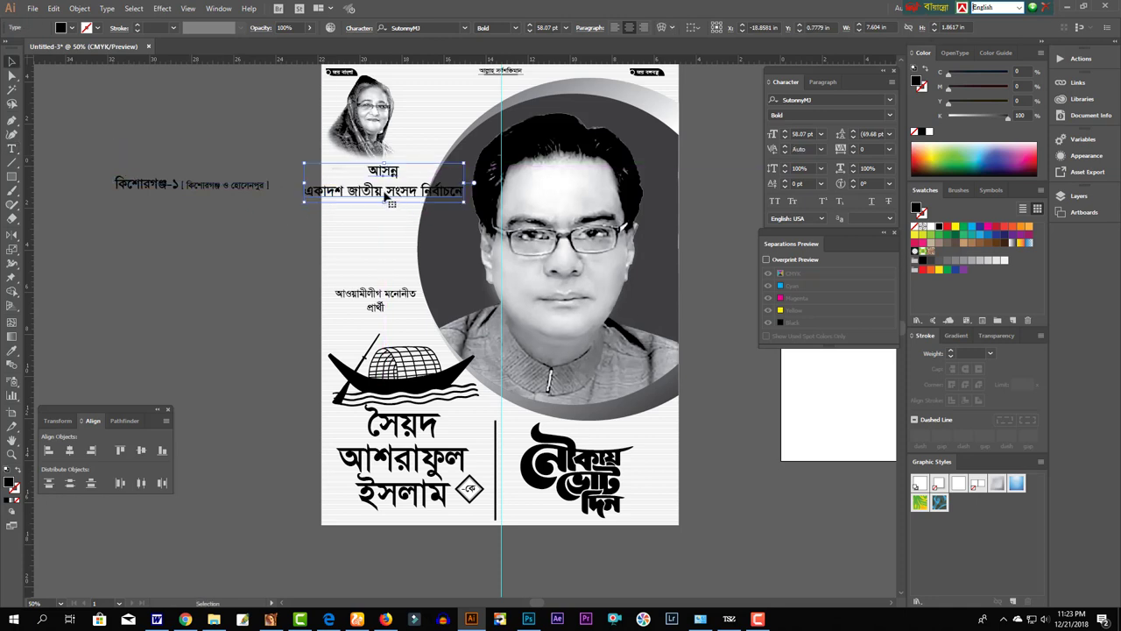
key("t")
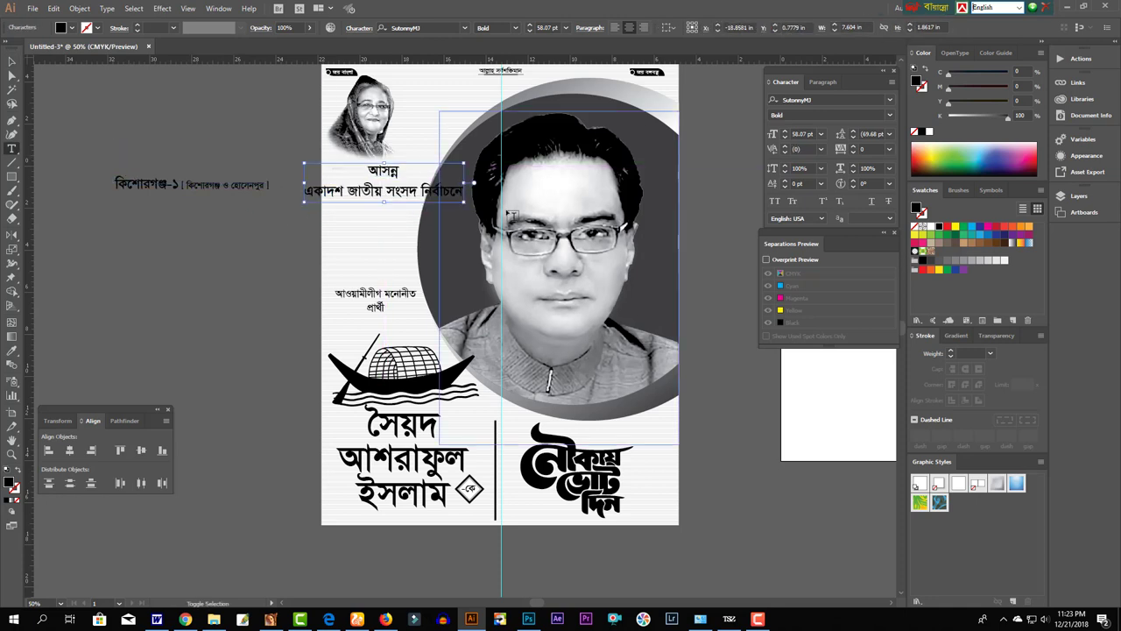
key("ctrl+shift+Left")
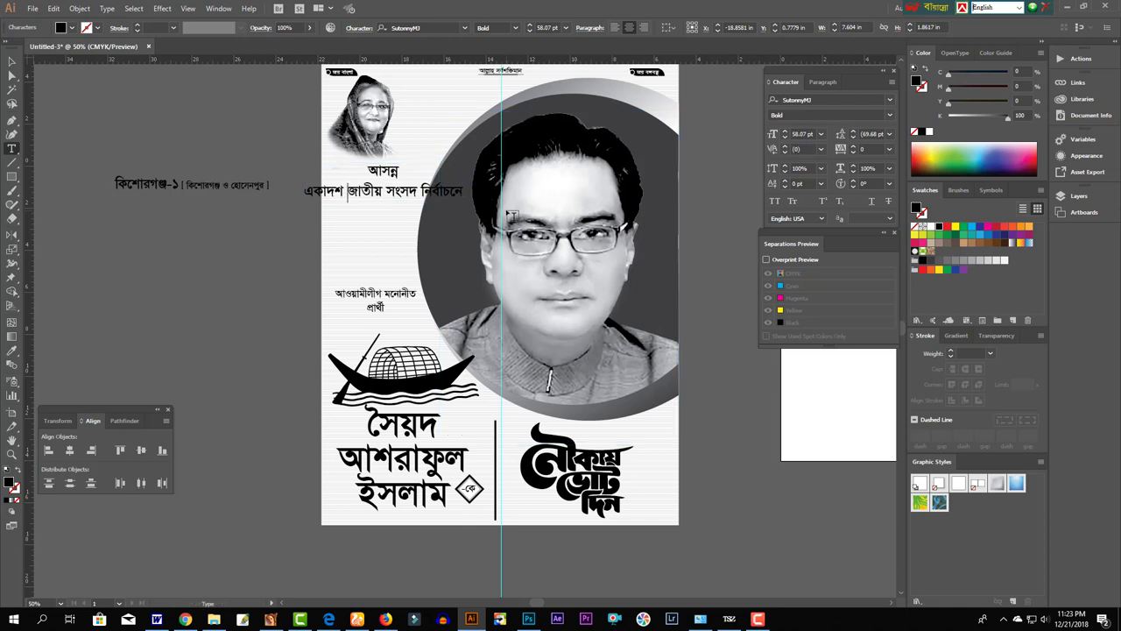
key("BackSpace")
- Put নির্বাচনে on its own line and rejoin একাদশ to the আসন্ন line
key("Return")
key("ctrl+shift+Right")
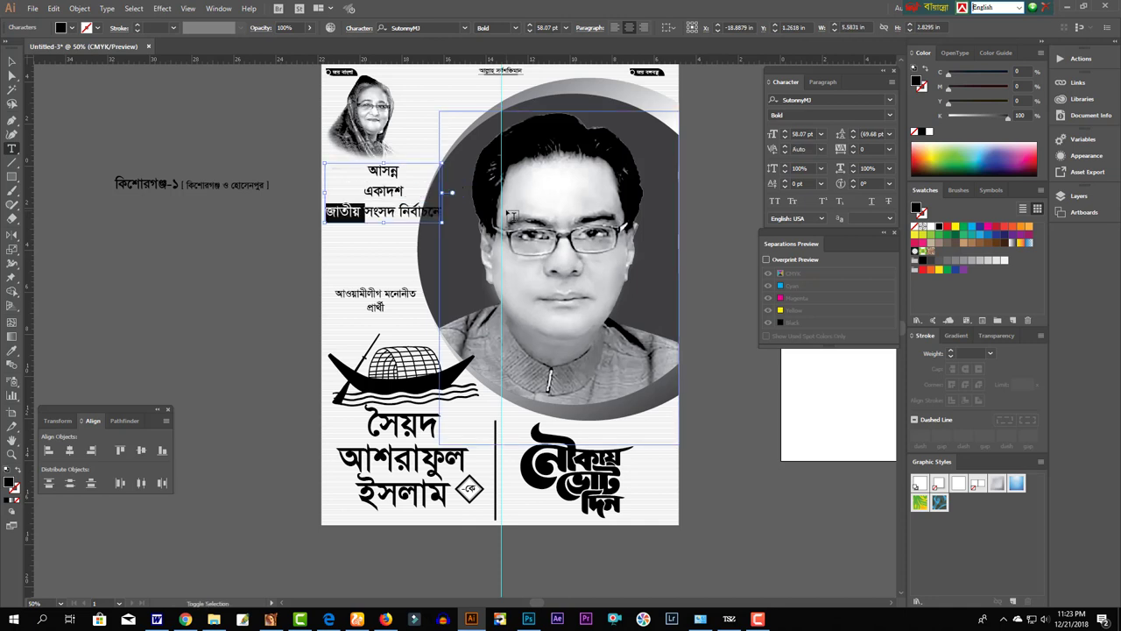
key("ctrl+shift+Right")
key("Right")
key("BackSpace")
key("Return")
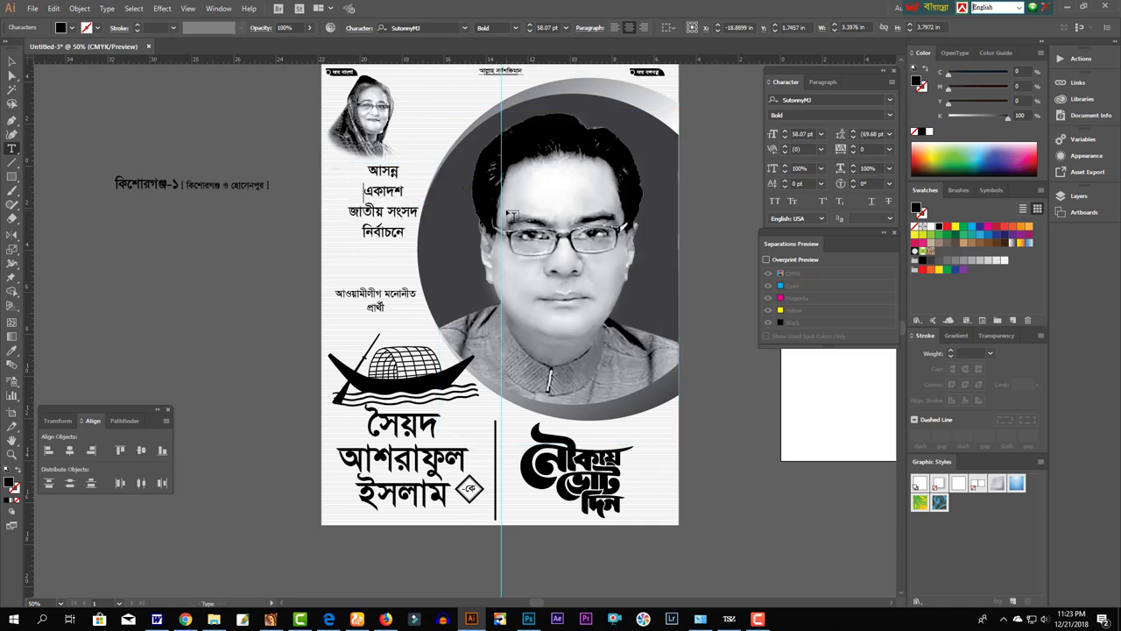
key("Delete")
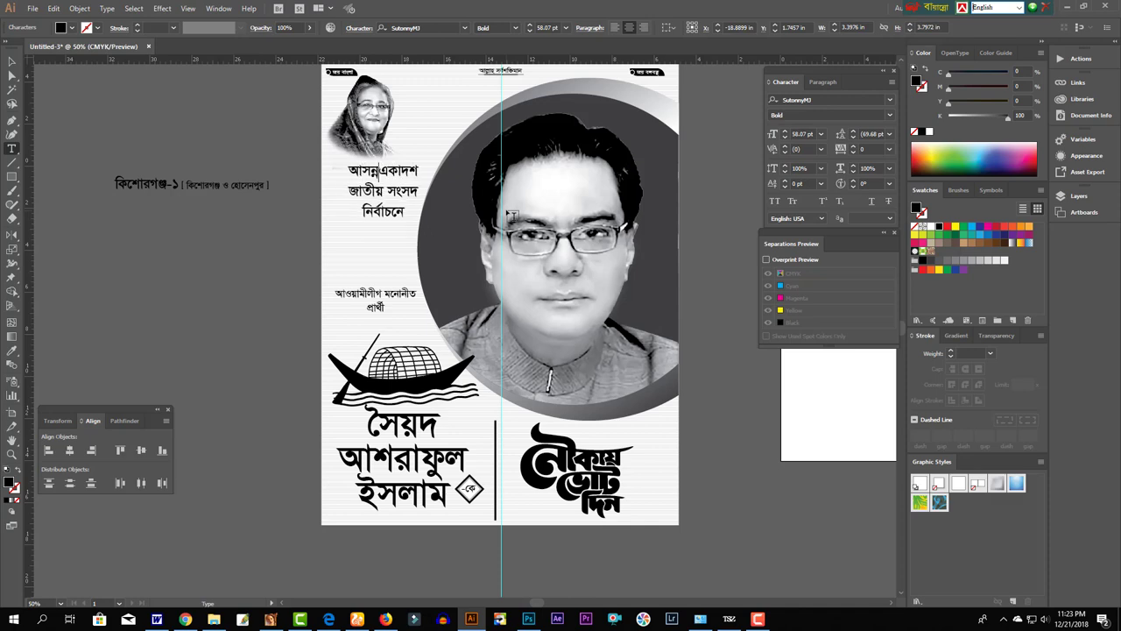
key("Escape")
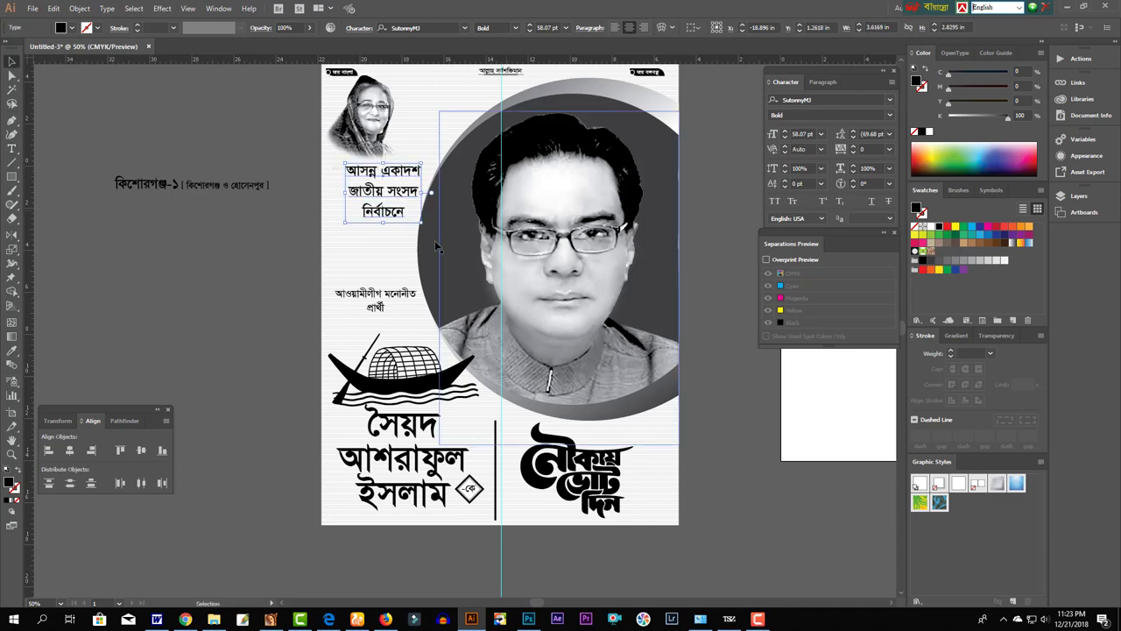
key("ctrl+plus")
- Delete নির্বাচনে from the headline and enlarge the জাতীয় সংসদ line
mouse_move(491, 323)
left_mouse_down()
mouse_move(478, 350)
mouse_move(431, 348)
left_mouse_up()
double_click(479, 350)
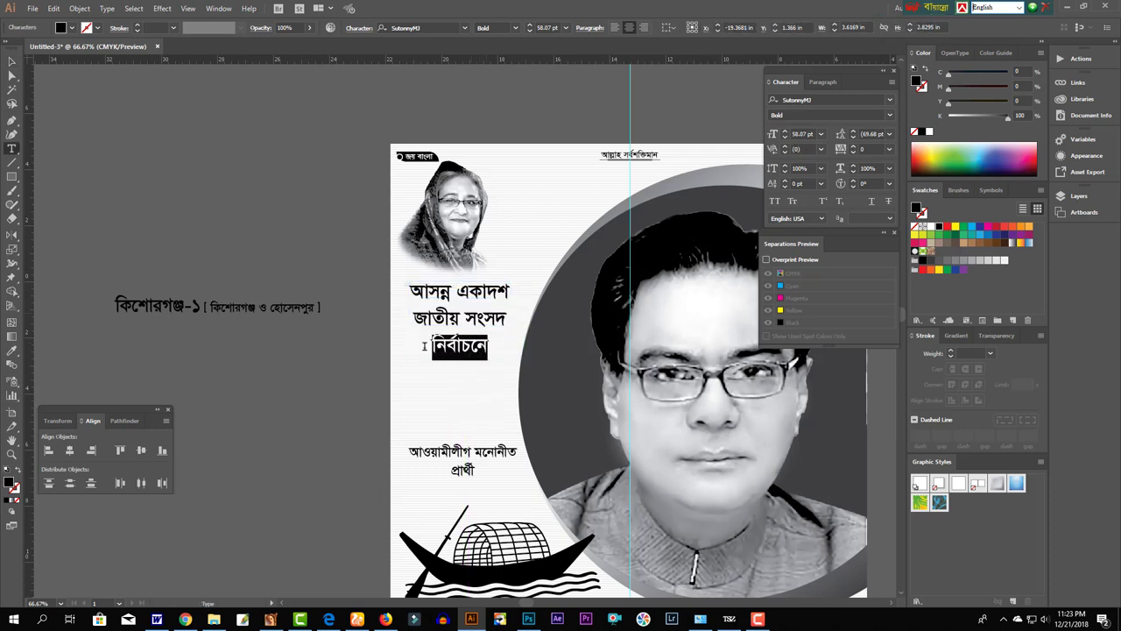
key("BackSpace")
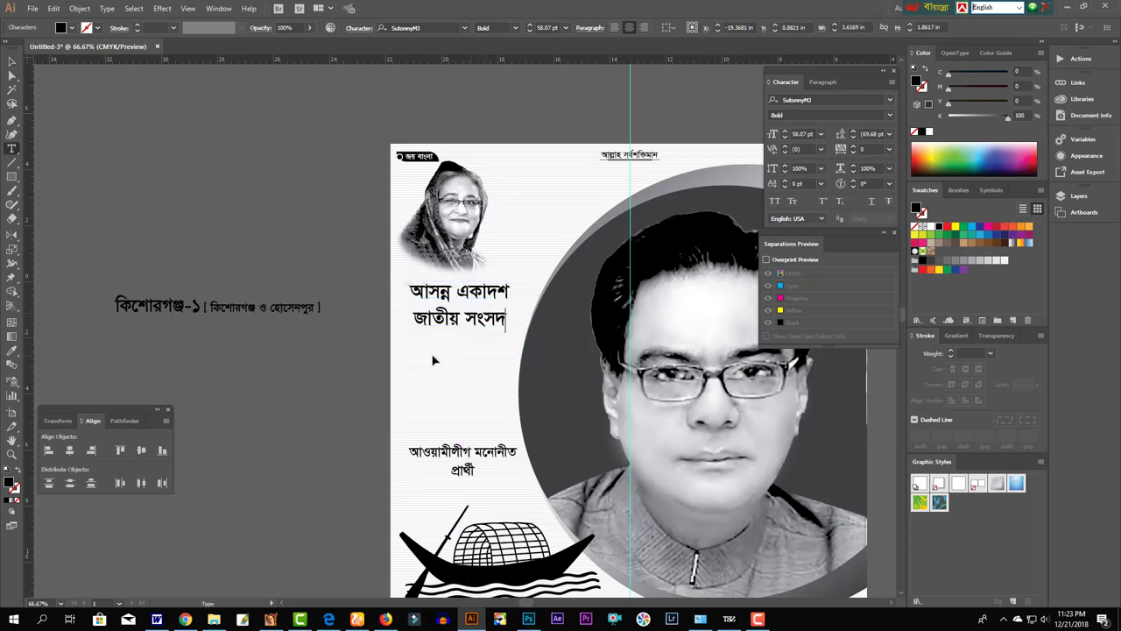
key("shift+Up")
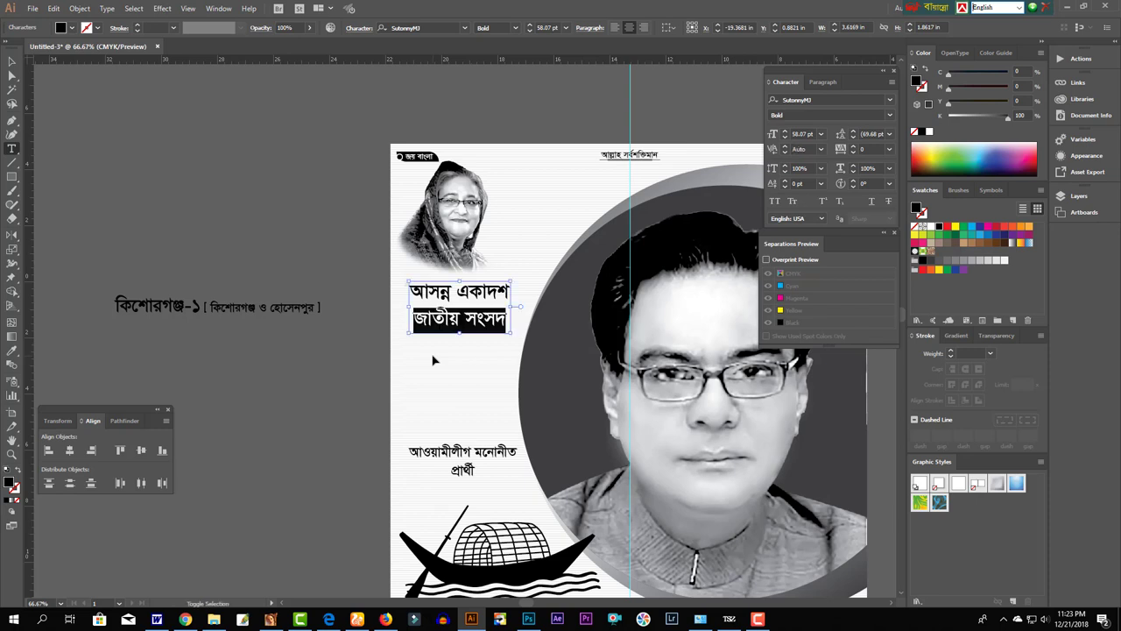
key("ctrl+shift+period")
key("ctrl+shift+period")
key("ctrl+shift+period")
key("ctrl+shift+period")
key("ctrl+shift+period")
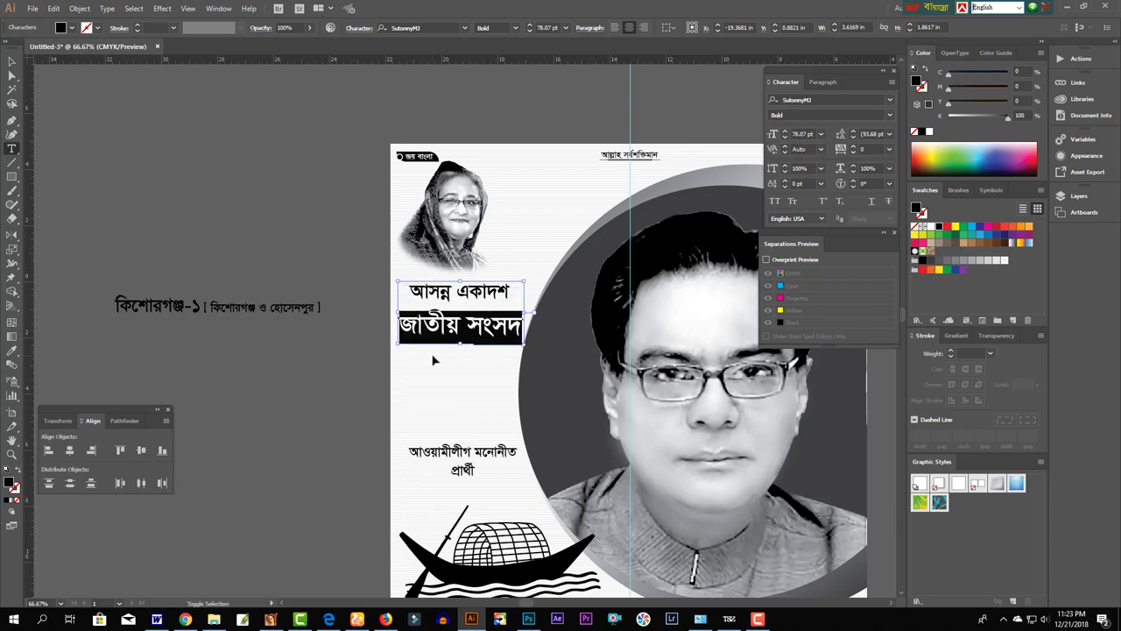
key("ctrl+shift+period")
key("Escape")
- Tighten the headline's line spacing and narrow the block horizontally
key("alt+Up")
key("alt+Up")
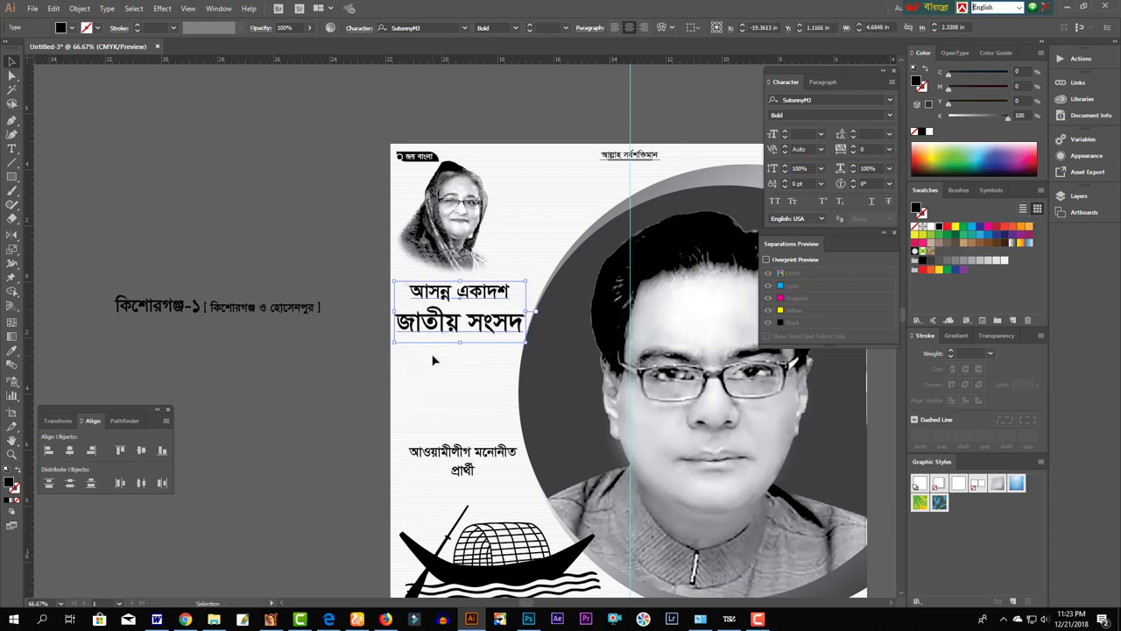
key("alt+Up")
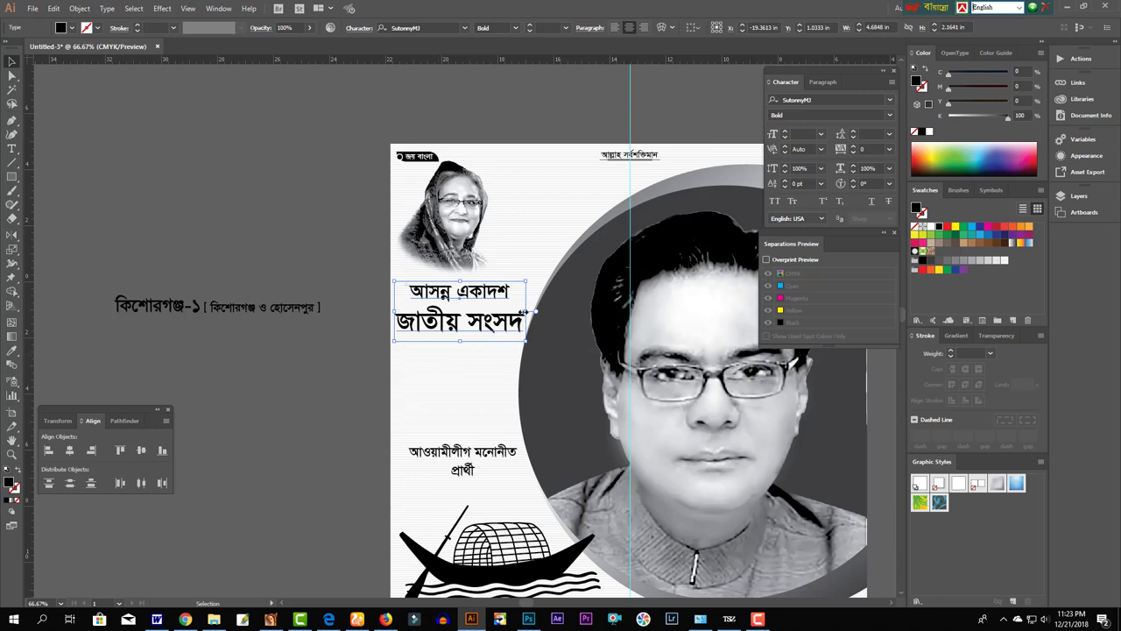
left_click_drag(523, 313, 464, 388)
left_click(399, 325)
- Retype the duplicated headline copy as the single word নির্বাচনে
double_click(464, 387)
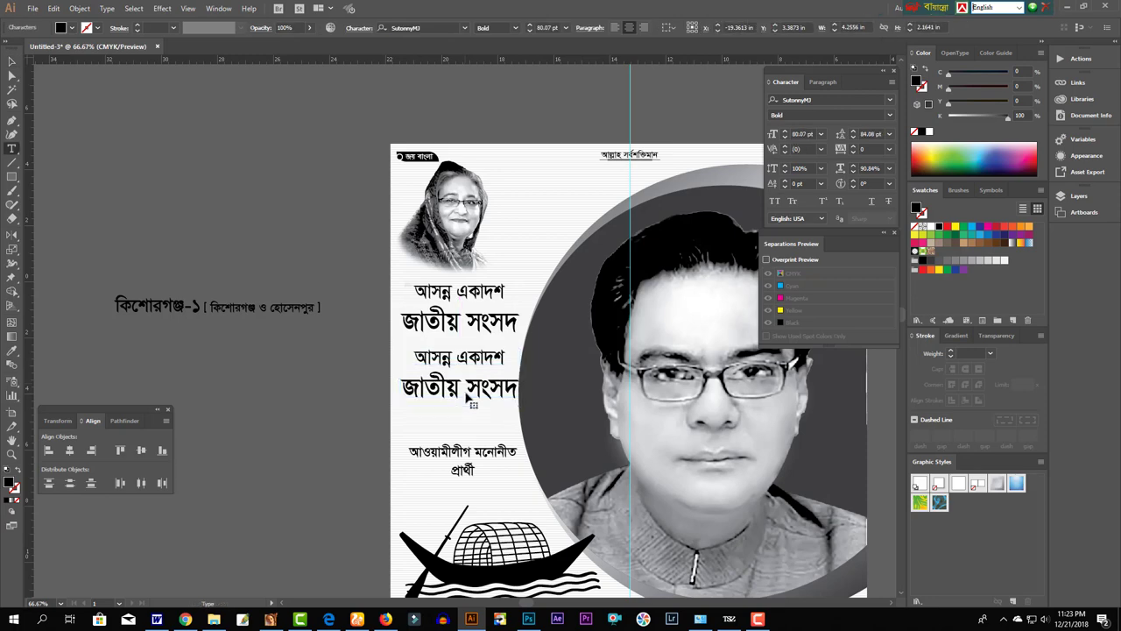
key("ctrl+a")
type("নির্বাচনে")
key("Escape")
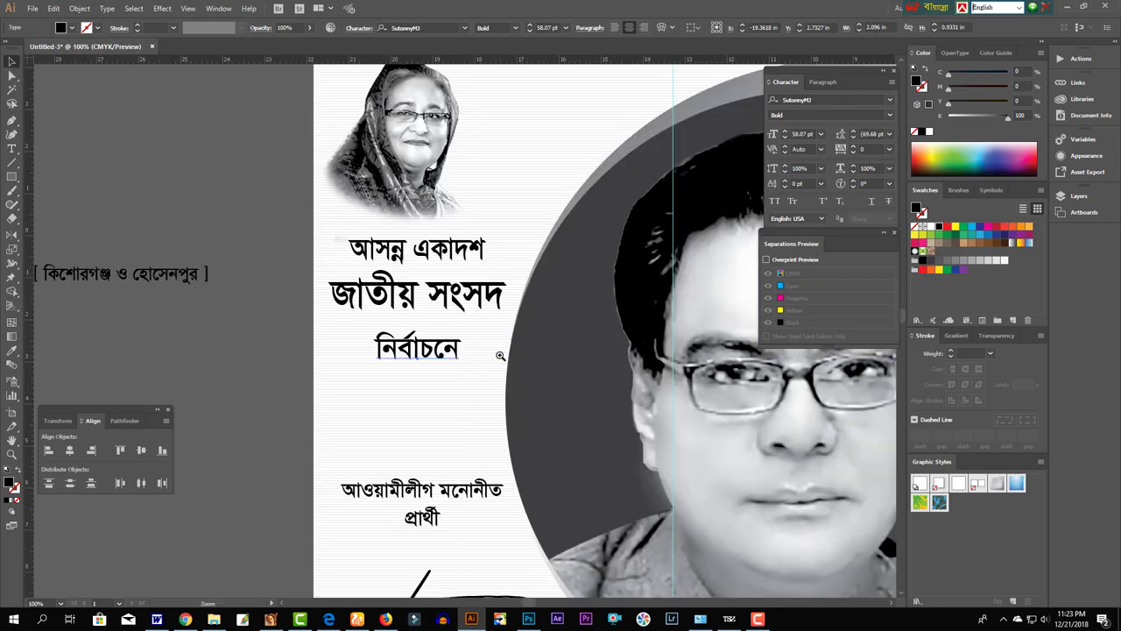
key("ctrl+1")
- Move নির্বাচনে left onto the pasteboard, space out its letters, and draw a box over নি
left_click_drag(430, 360, 238, 360)
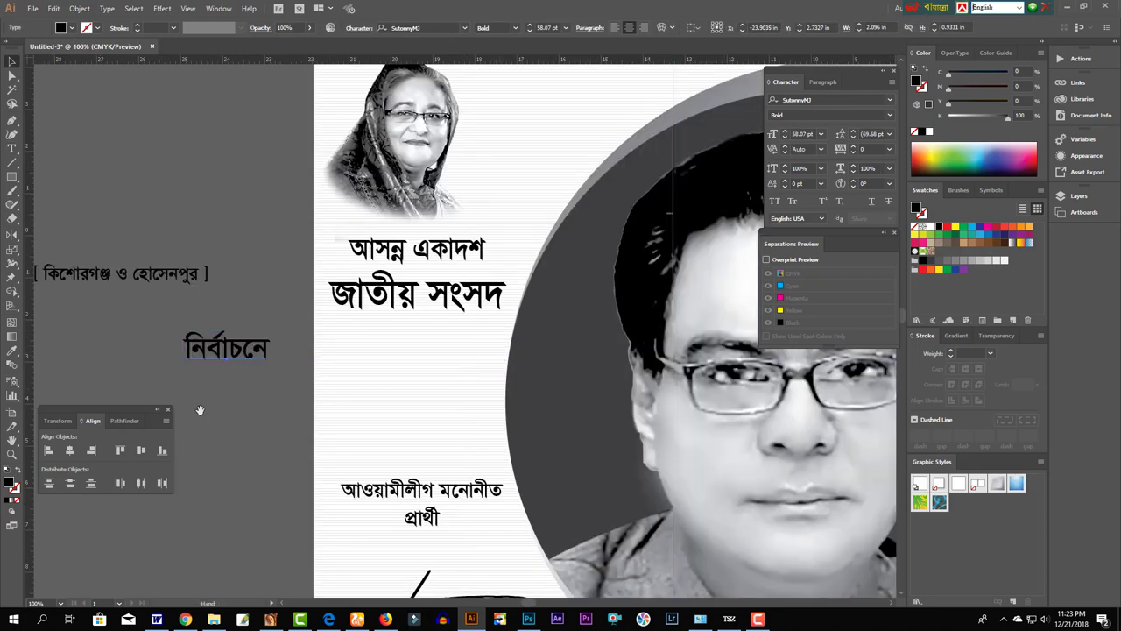
left_click_drag(261, 397, 351, 390)
double_click(307, 343)
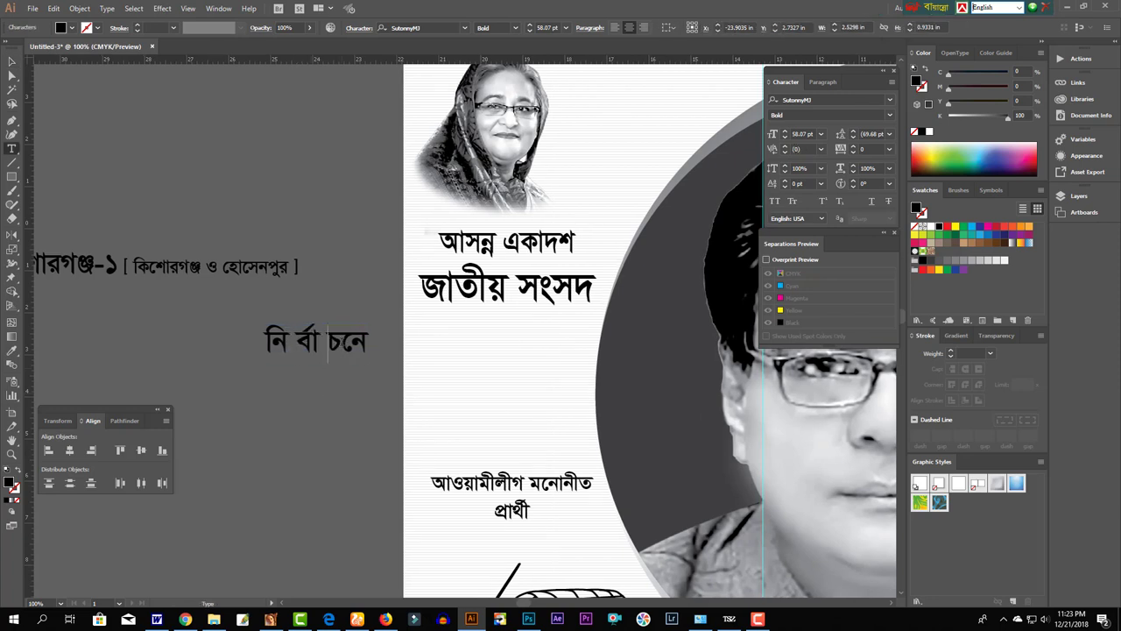
left_click(343, 341)
left_click(321, 342)
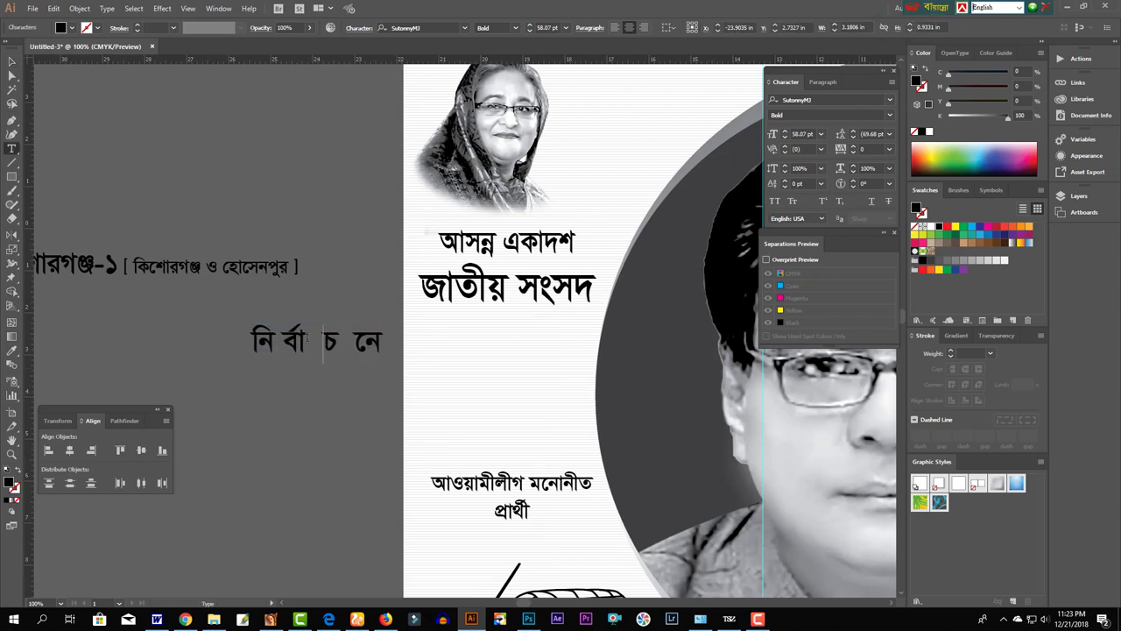
left_click(286, 339)
key("Escape")
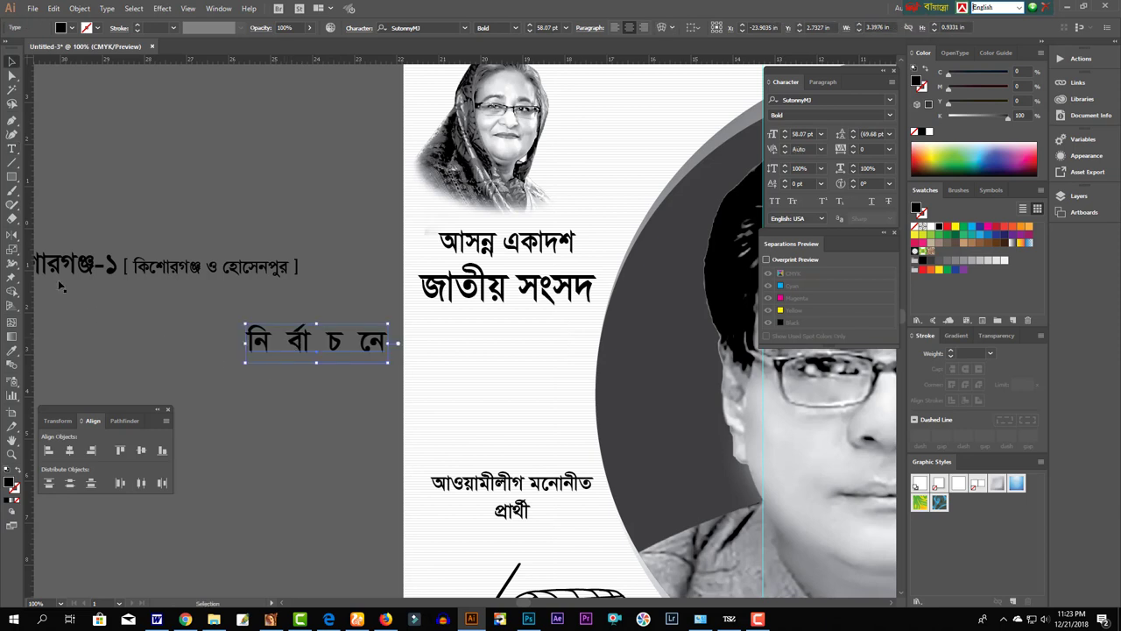
left_click(11, 177)
mouse_move(243, 297)
left_mouse_down()
mouse_move(260, 372)
mouse_move(278, 371)
left_mouse_up()
- Make the letters white and duplicate the black box behind র্বা, চ and নে
key("v")
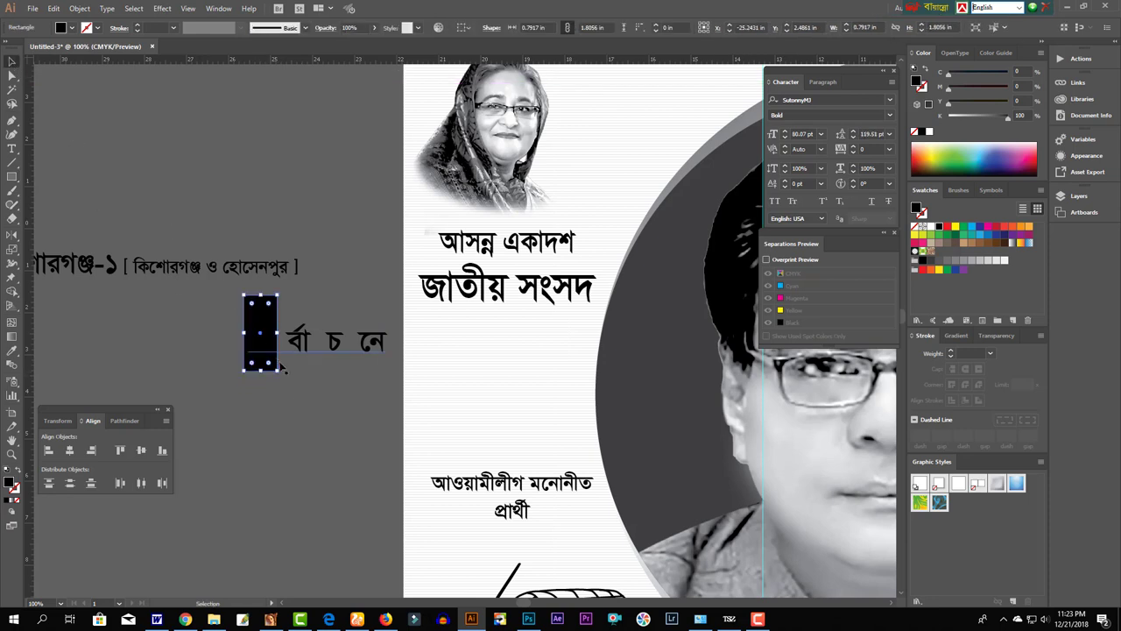
left_click(351, 342)
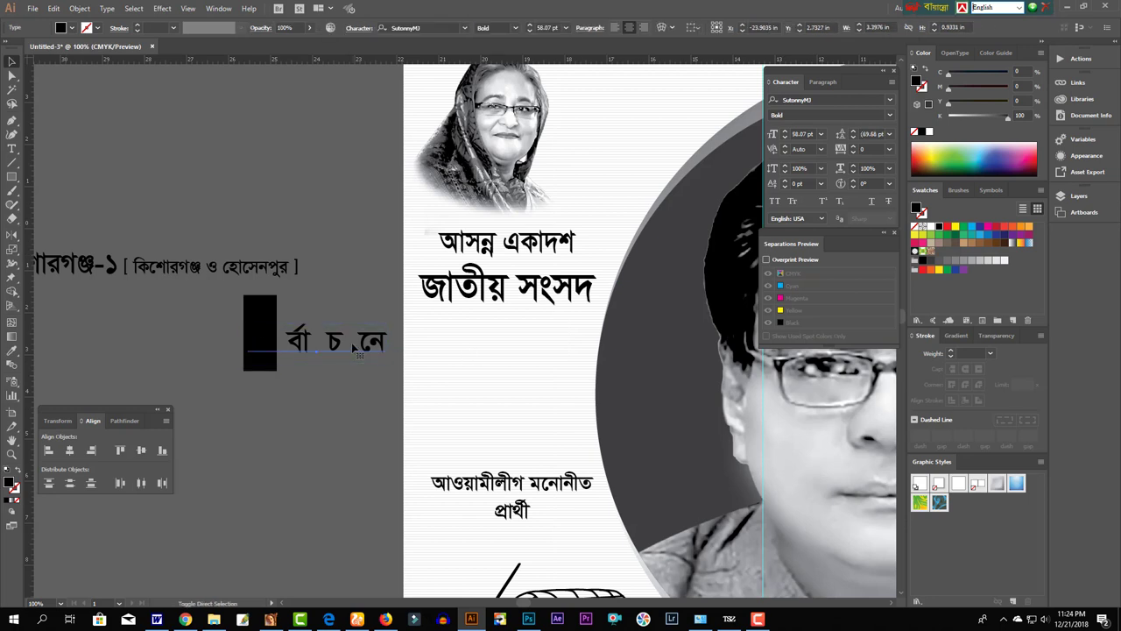
left_click(930, 131)
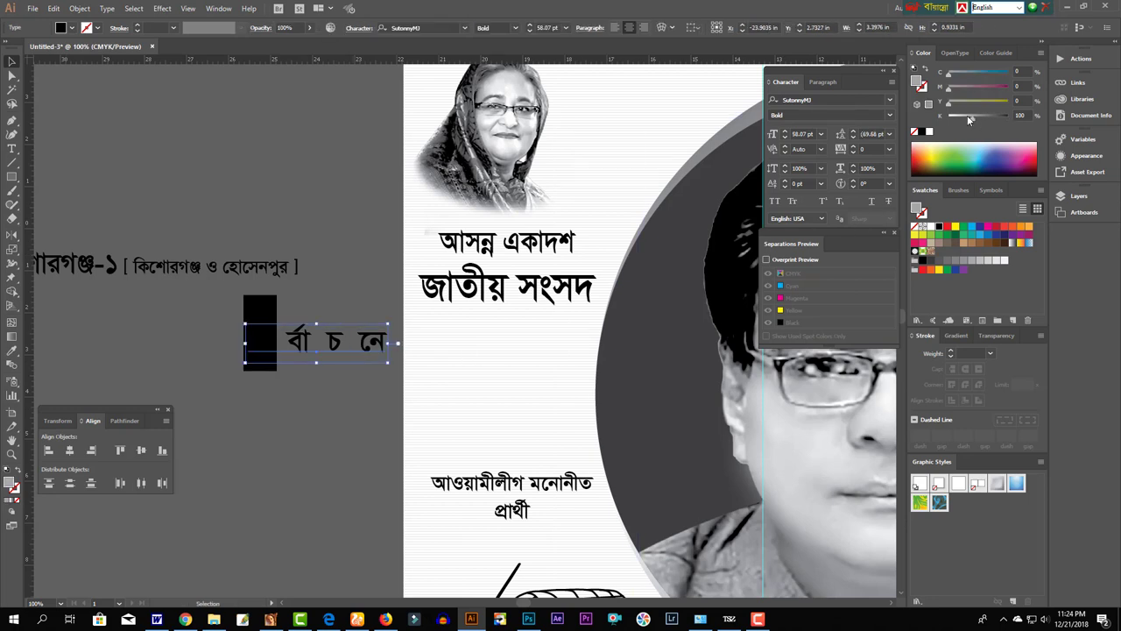
left_click_drag(261, 307, 297, 306)
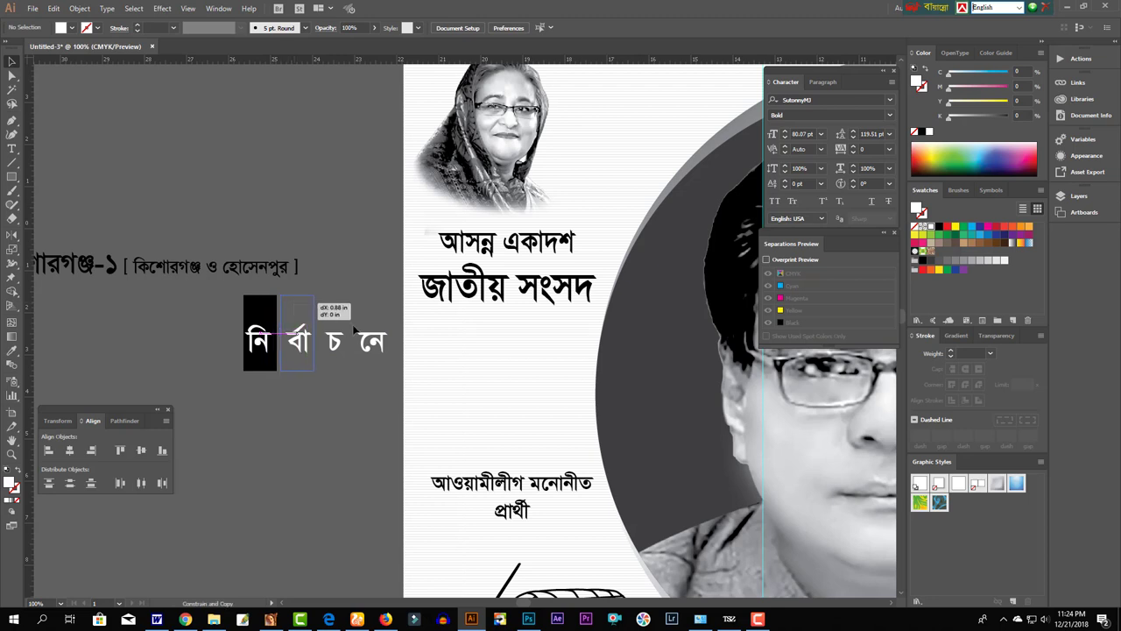
left_click_drag(353, 329, 354, 331)
key("ctrl+d")
key("ctrl+d")
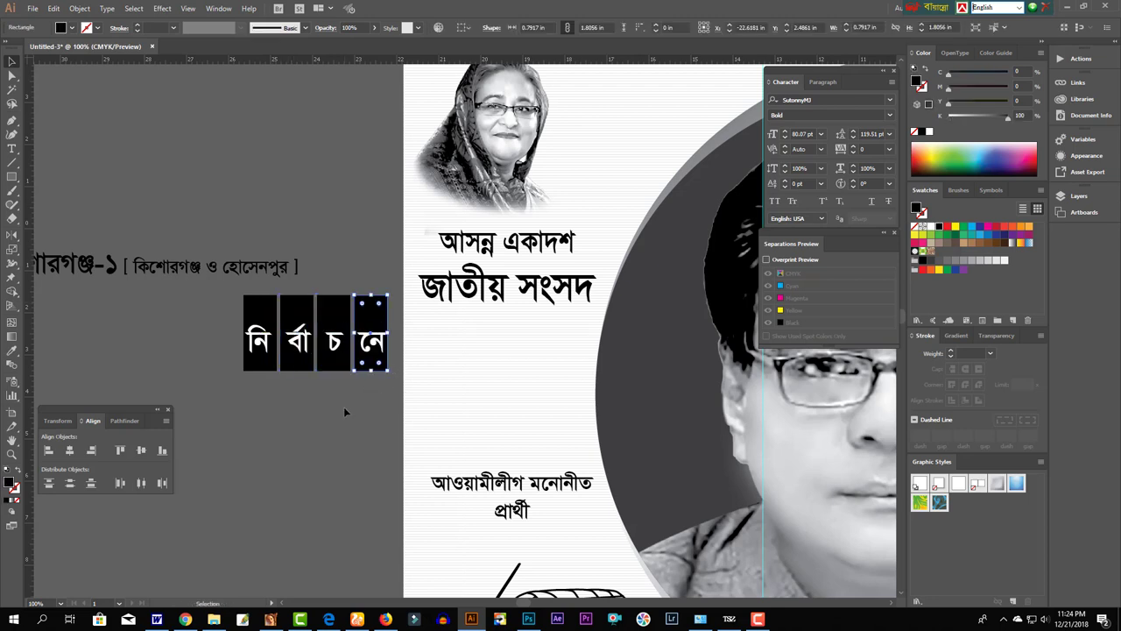
- Group the boxes with the letters, then move and shrink the word below জাতীয় সংসদ
left_click(345, 412)
key("z")
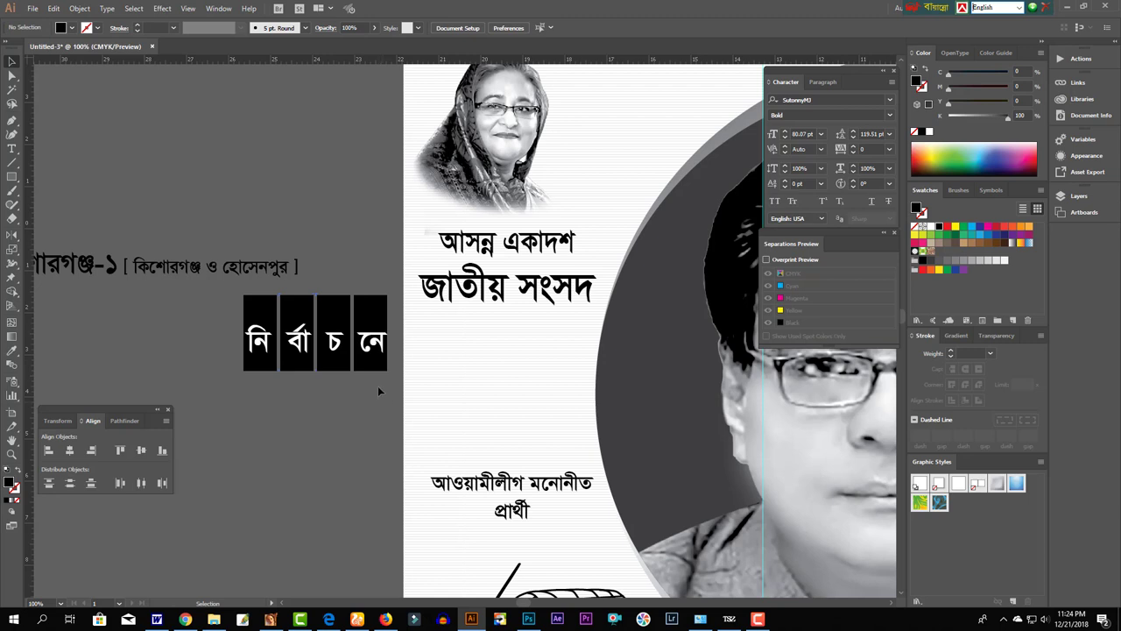
left_click_drag(275, 348, 309, 383)
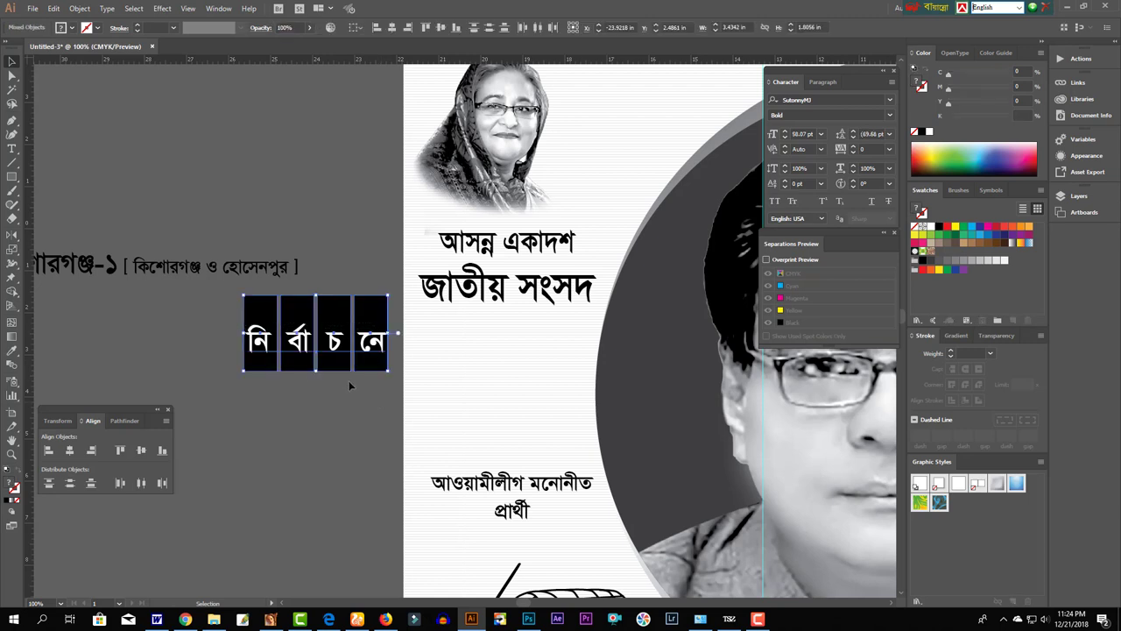
key("a")
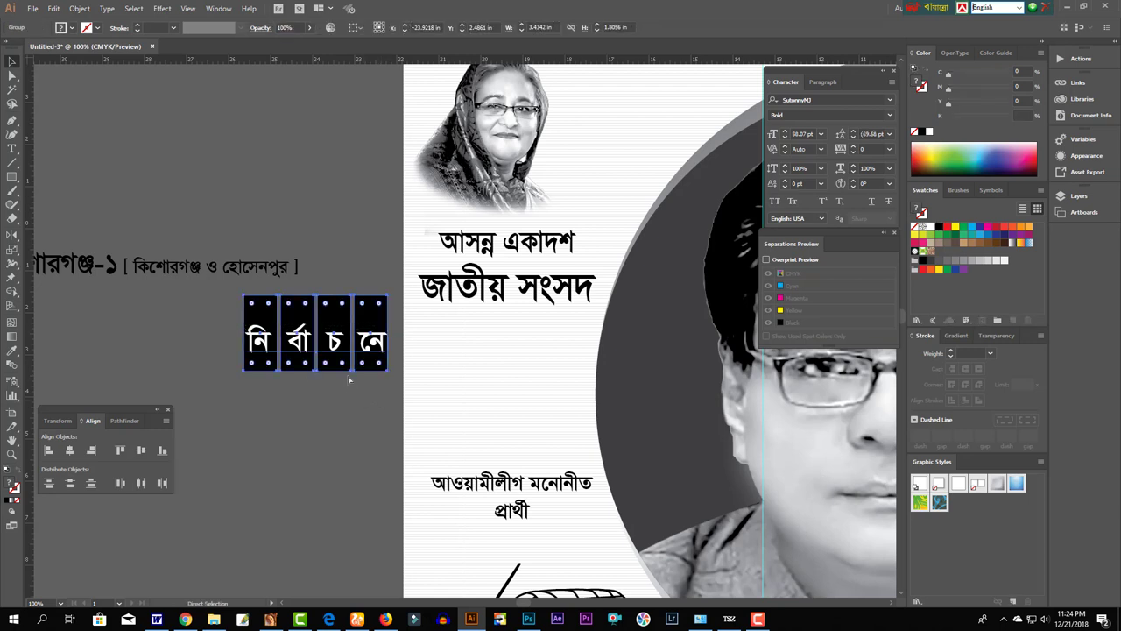
left_click_drag(325, 359, 512, 378)
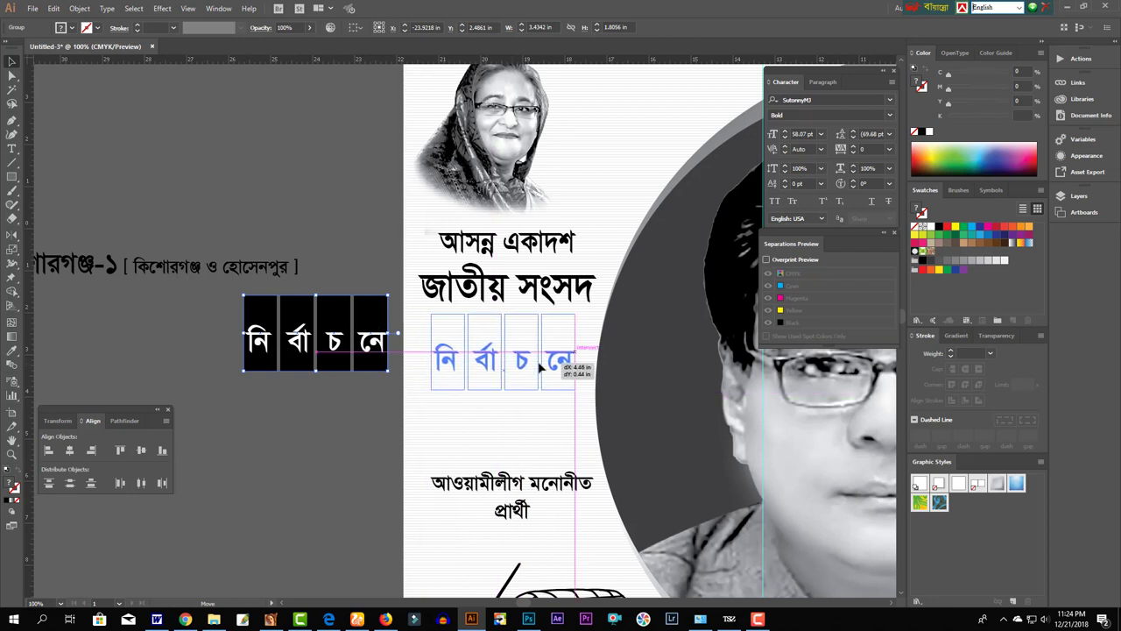
mouse_move(505, 393)
left_mouse_down()
mouse_move(540, 347)
mouse_move(521, 352)
left_mouse_up()
- Split the constituency text into two lines and place it below নির্বাচনে
left_click_drag(210, 270, 290, 352)
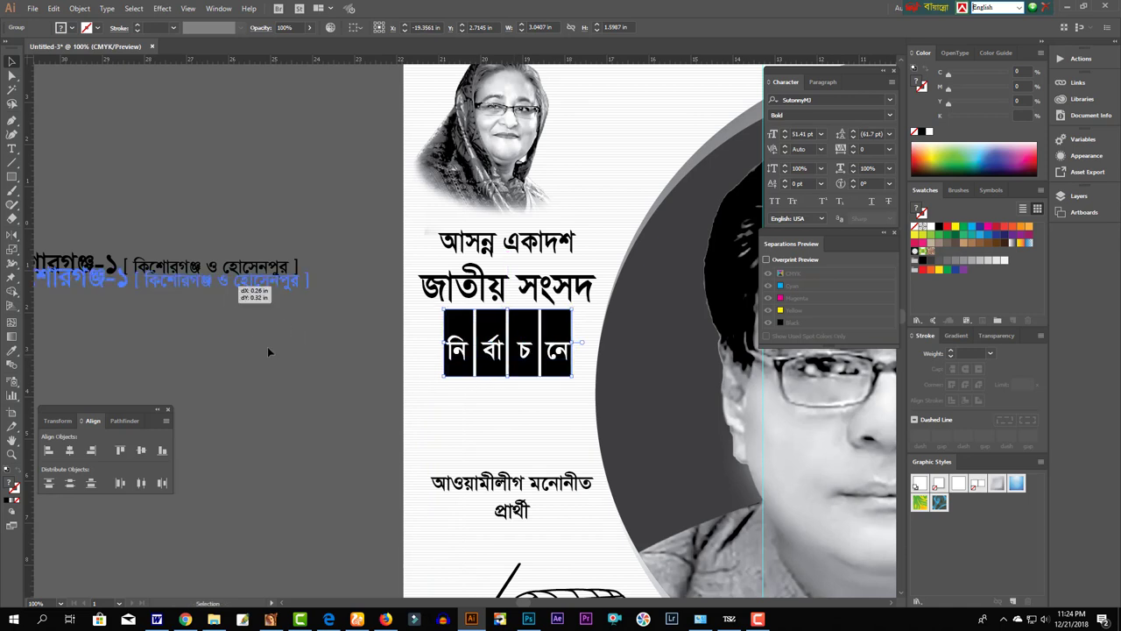
key("t")
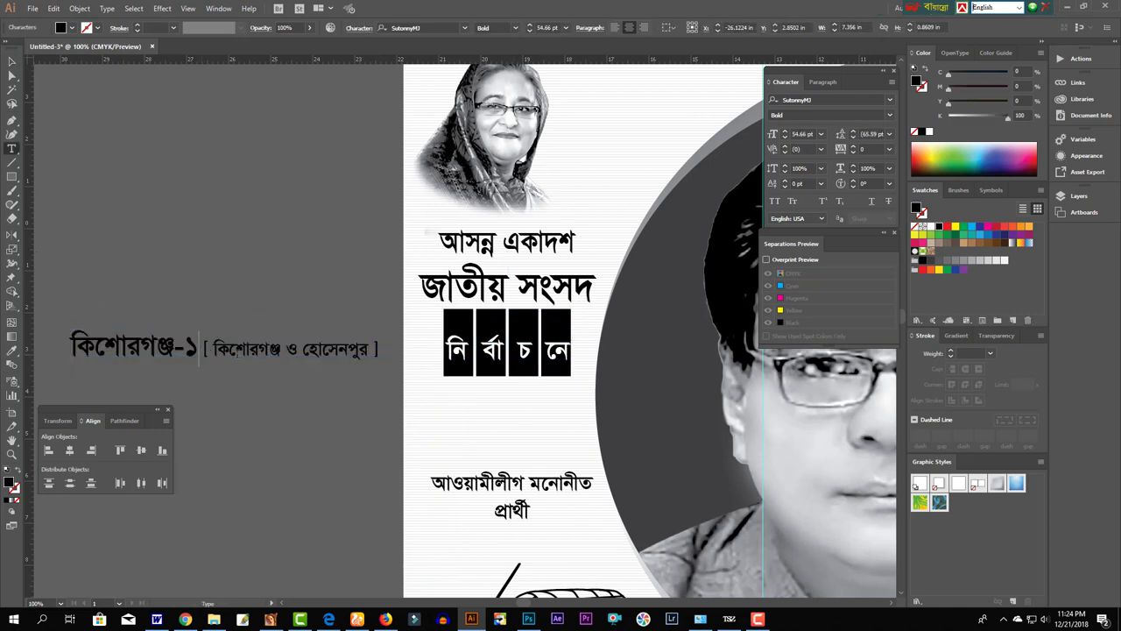
key("Return")
key("Escape")
left_click_drag(263, 355, 545, 425)
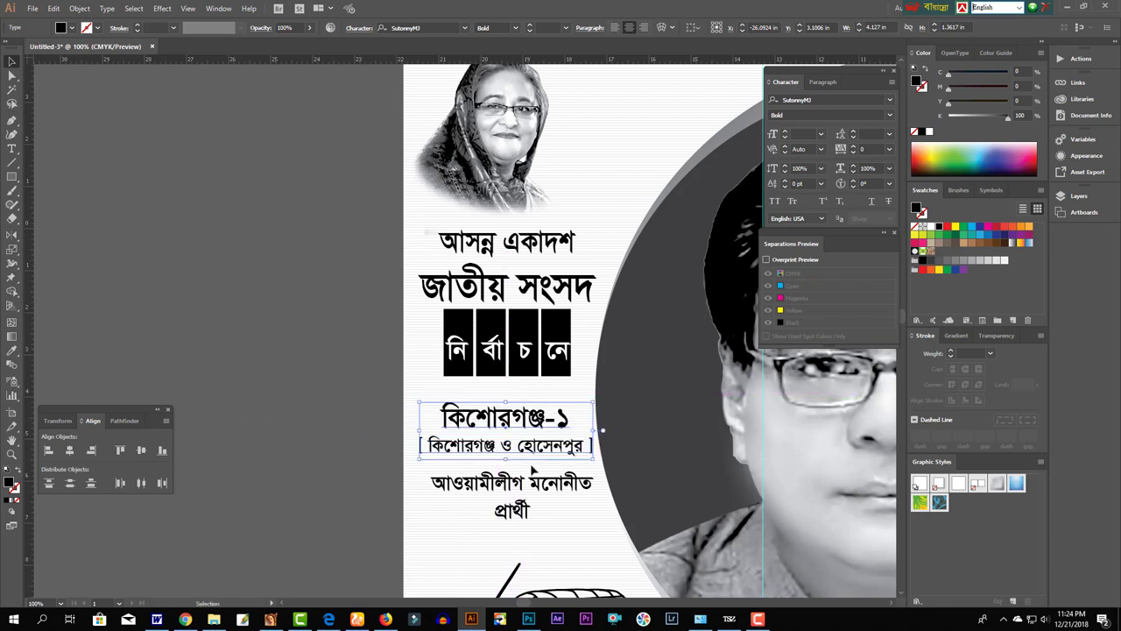
- Move the nominee line up under the constituency text and align the two
left_click_drag(535, 482, 528, 476)
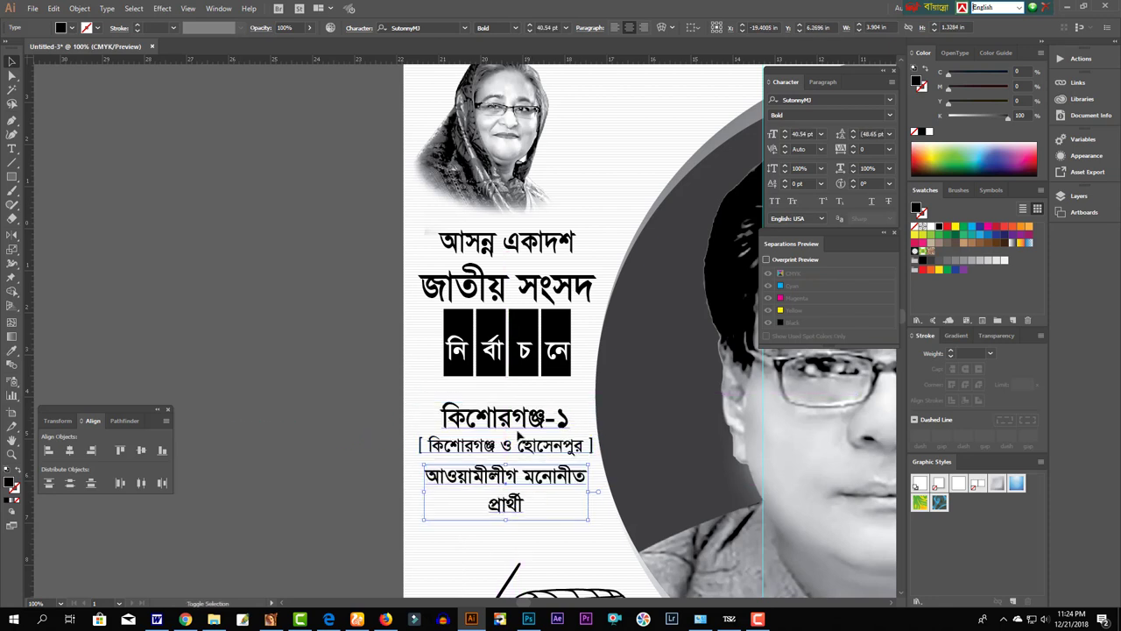
left_click(561, 443, "shift")
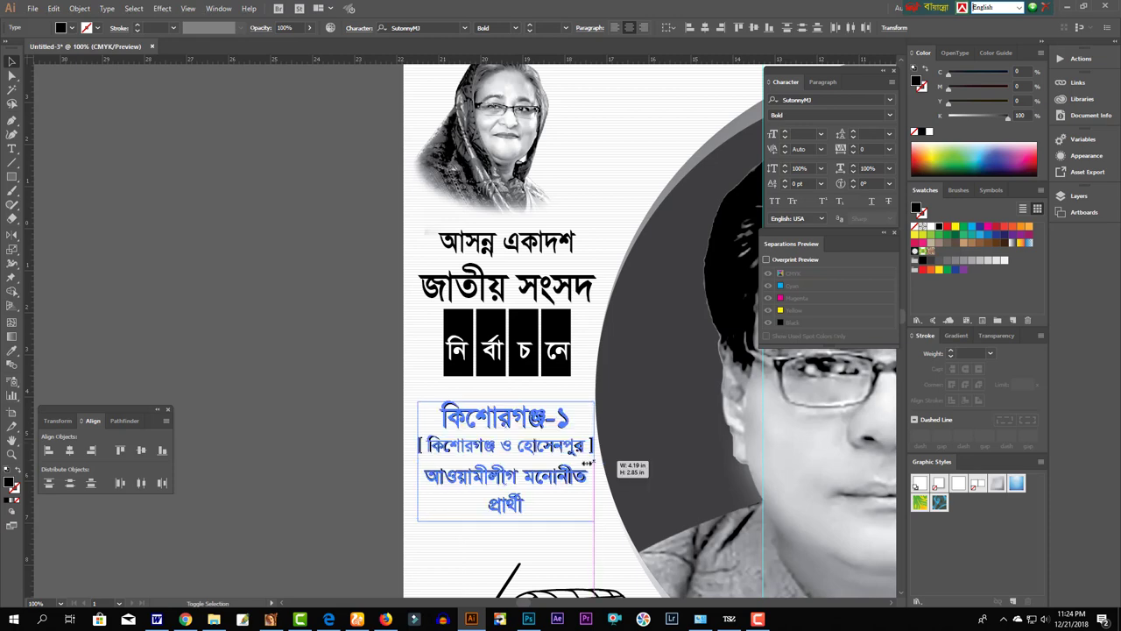
left_click(393, 468)
key("ctrl+minus")
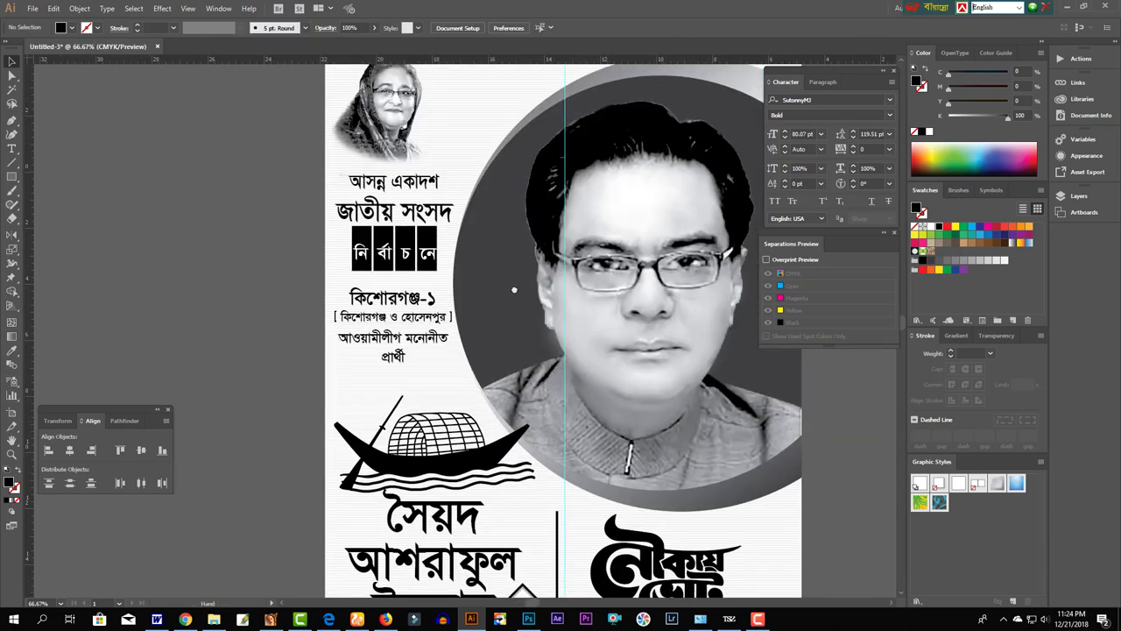
- Zoom out to show the whole poster and lock the guides
left_click_drag(611, 454, 610, 334)
key("ctrl+minus")
left_click_drag(402, 425, 397, 419)
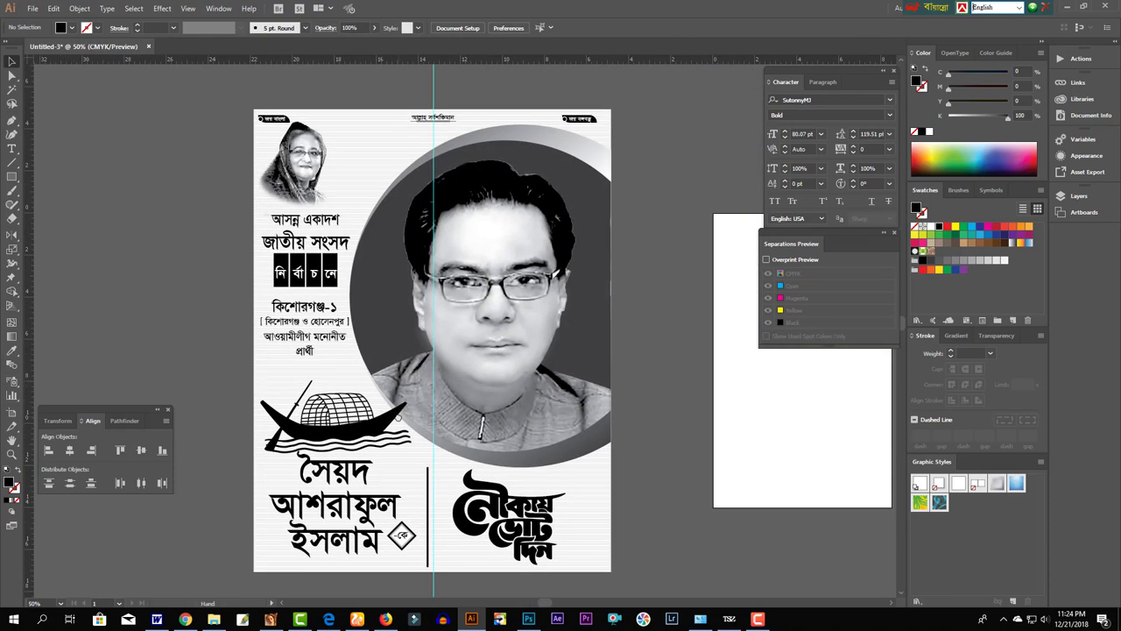
right_click(672, 452)
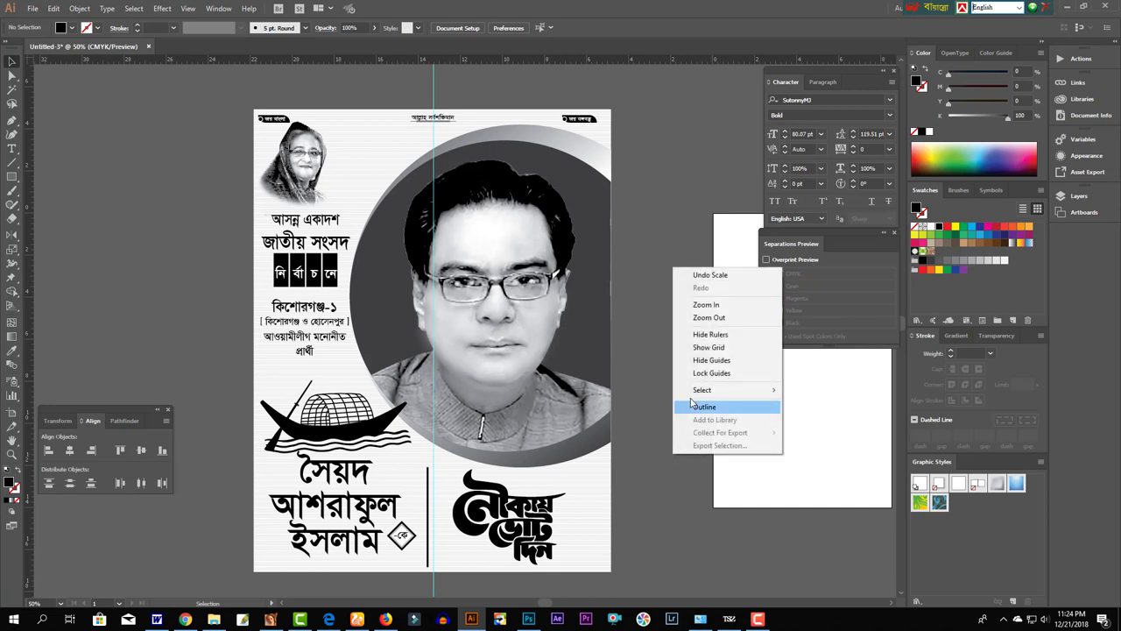
left_click(726, 371)
scroll(412, 72, "up", 1)
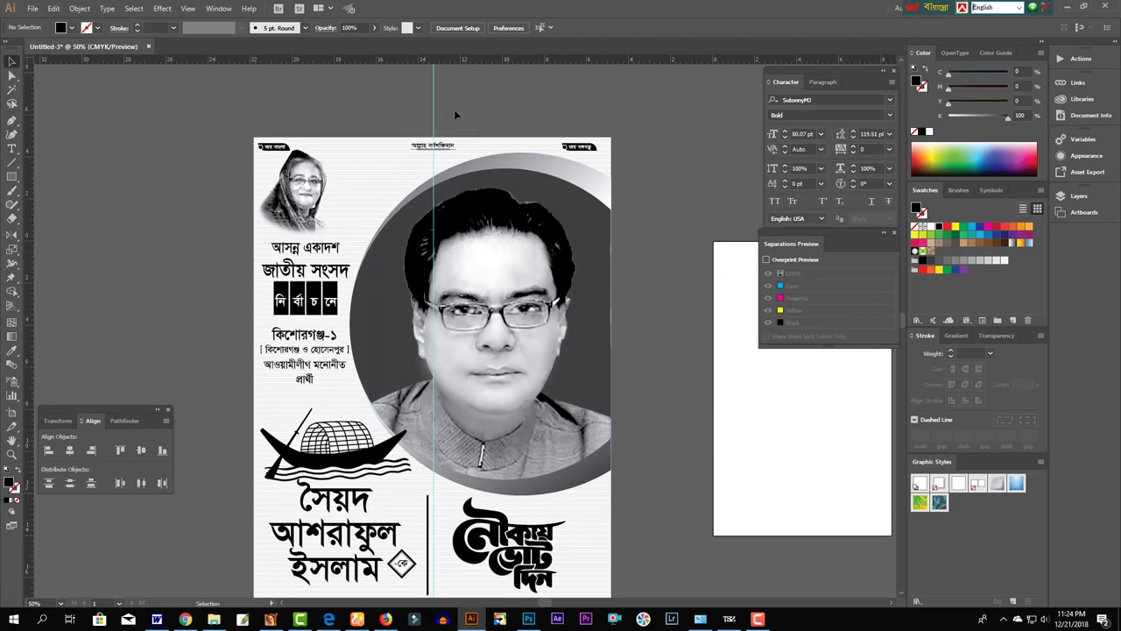
right_click(455, 114)
left_click(495, 219)
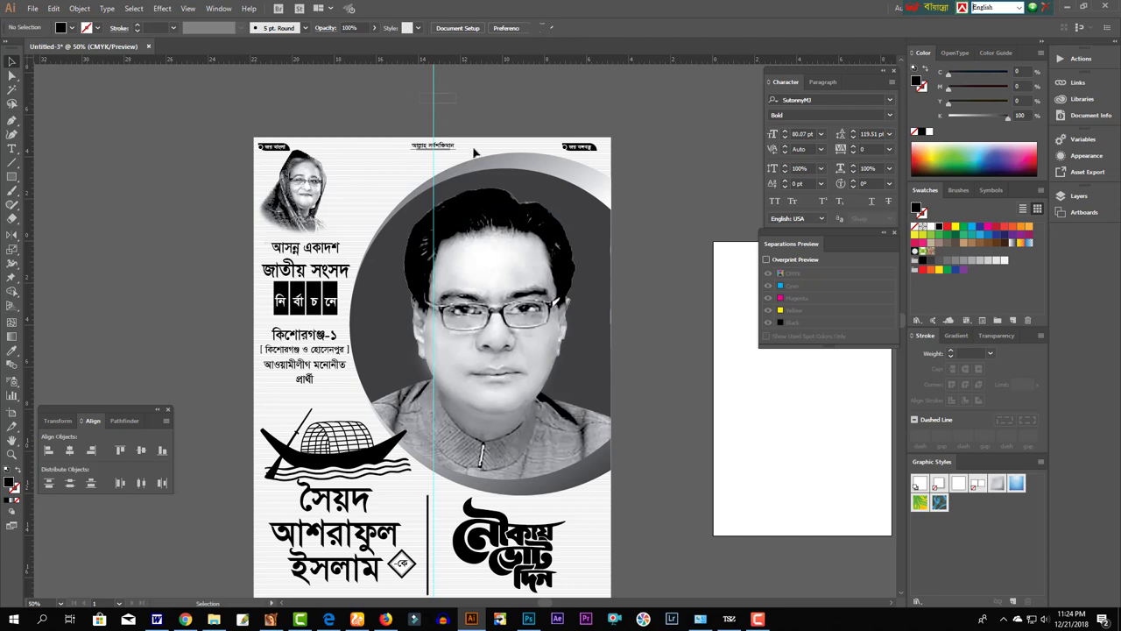
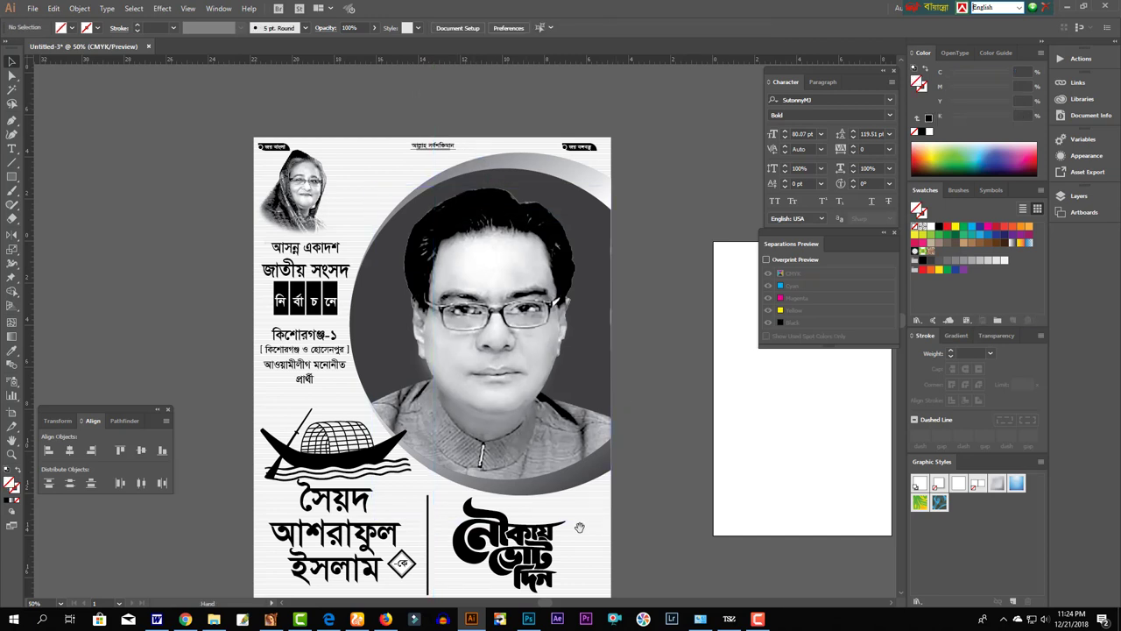
- Select the নৌকায় ভোট দিন slogan, nudge it up, enlarge it and shift it left
scroll(579, 527, "down", 1)
scroll(613, 499, "down", 2)
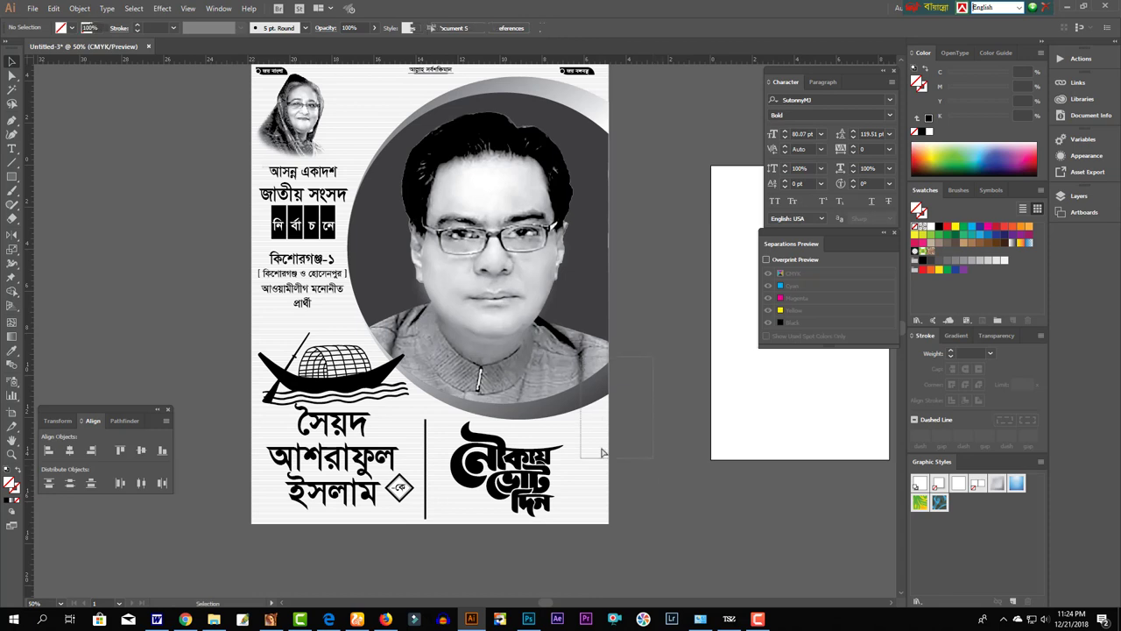
left_click_drag(600, 524, 468, 455)
key("shift+Up")
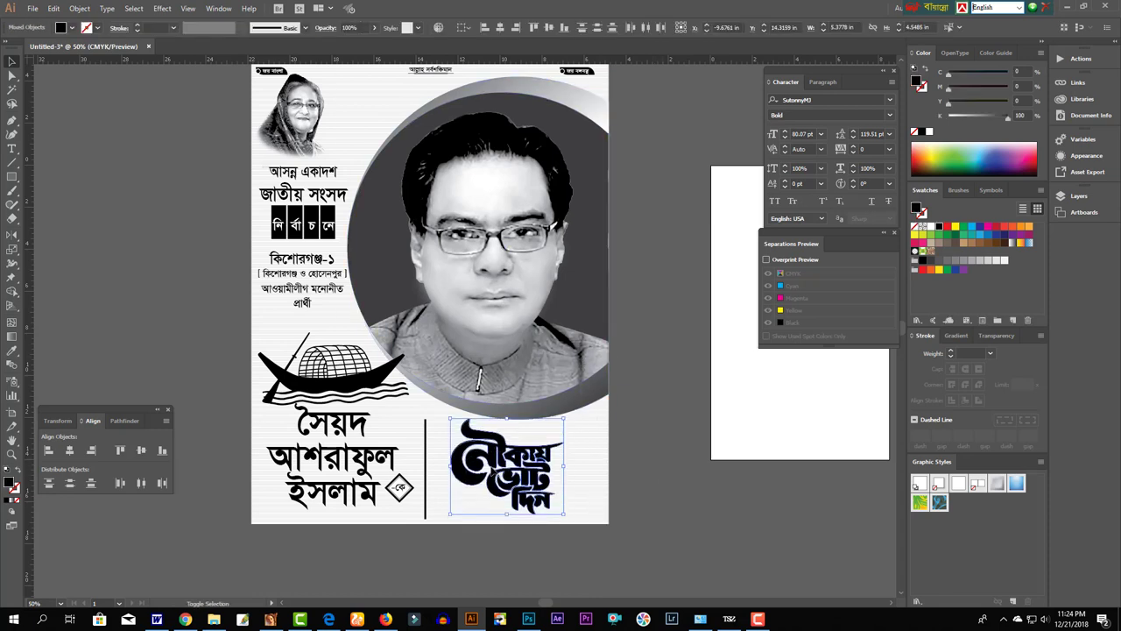
key("shift+Up")
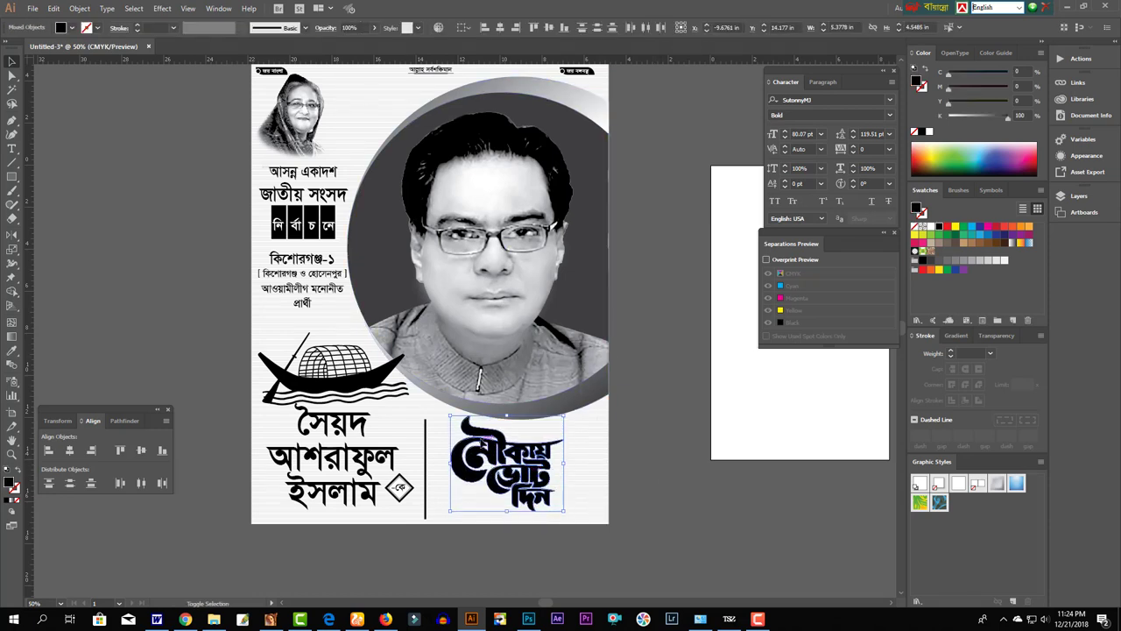
left_click_drag(506, 416, 506, 402)
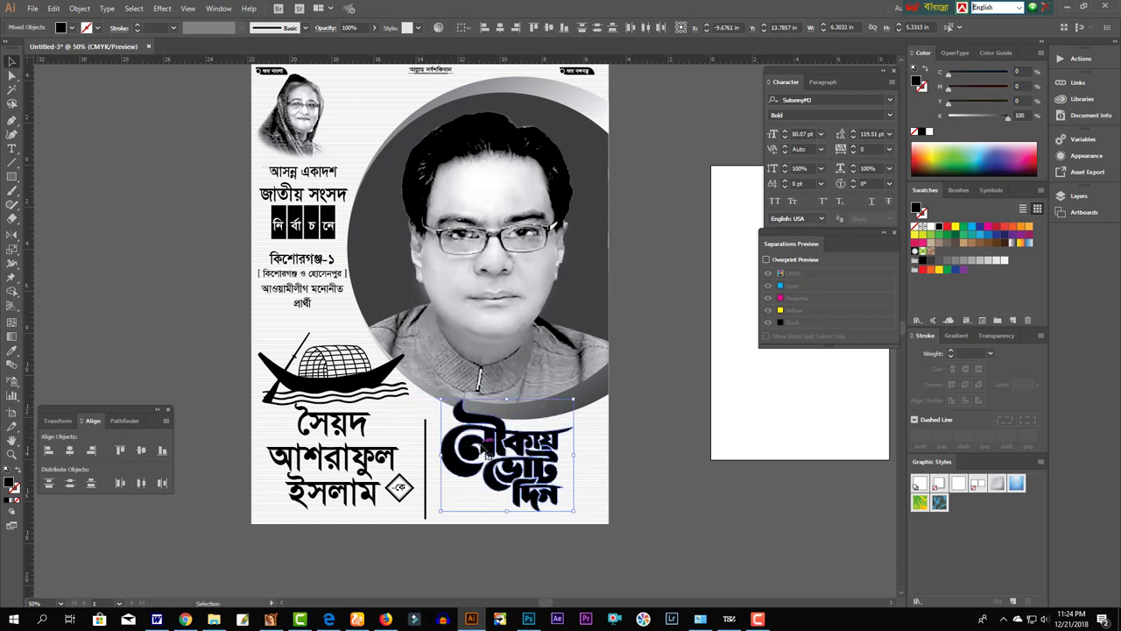
mouse_move(487, 448)
left_mouse_down()
mouse_move(476, 448)
mouse_move(493, 467)
mouse_move(517, 462)
left_mouse_up()
- Adjust the ভো letter, then fine-tune the whole slogan's position beside the candidate's name
left_click(592, 519)
mouse_move(629, 517)
left_mouse_down()
mouse_move(463, 447)
mouse_move(445, 428)
left_mouse_up()
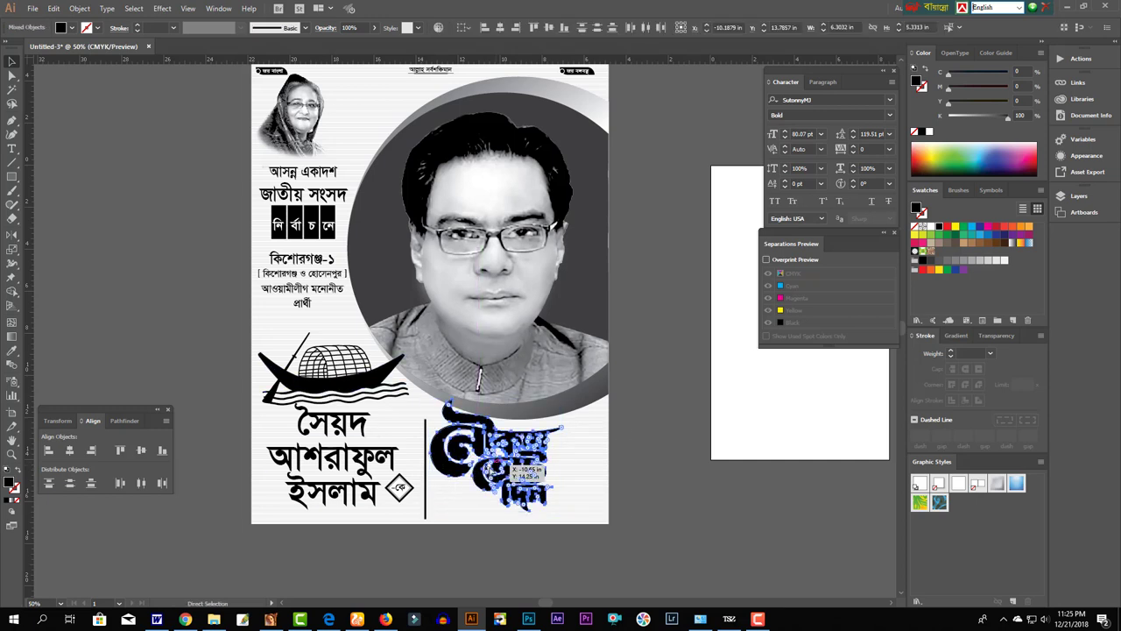
key("v")
key("shift+Down")
key("shift+Down")
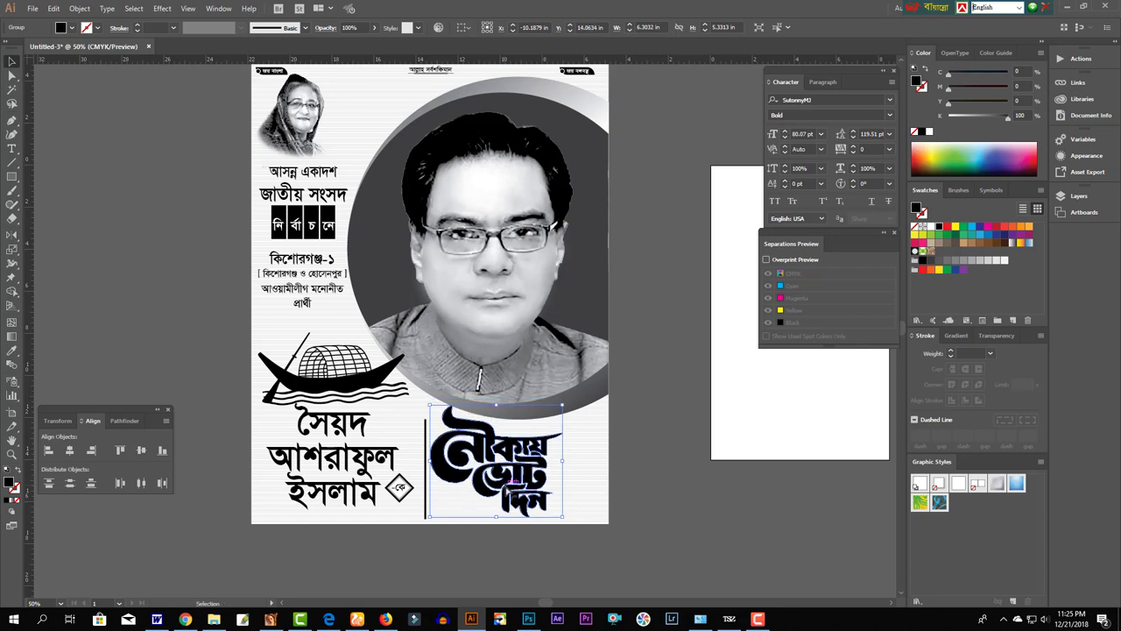
key("Up")
key("Up")
key("Up")
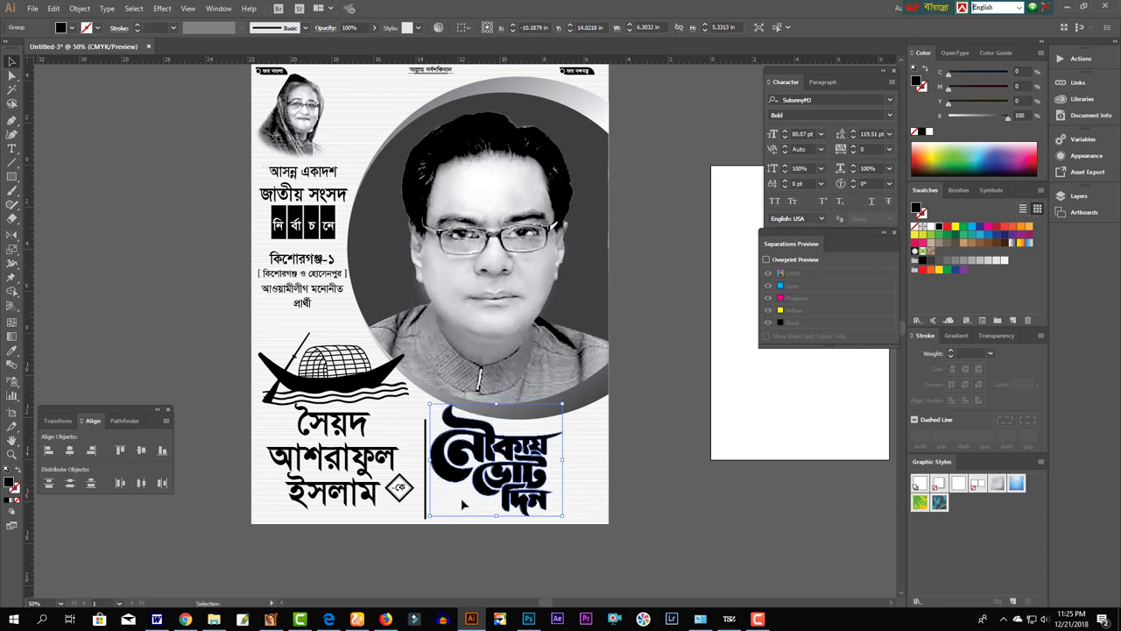
- Zoom into the poster's bottom and draw a black bar along its bottom edge
key("z")
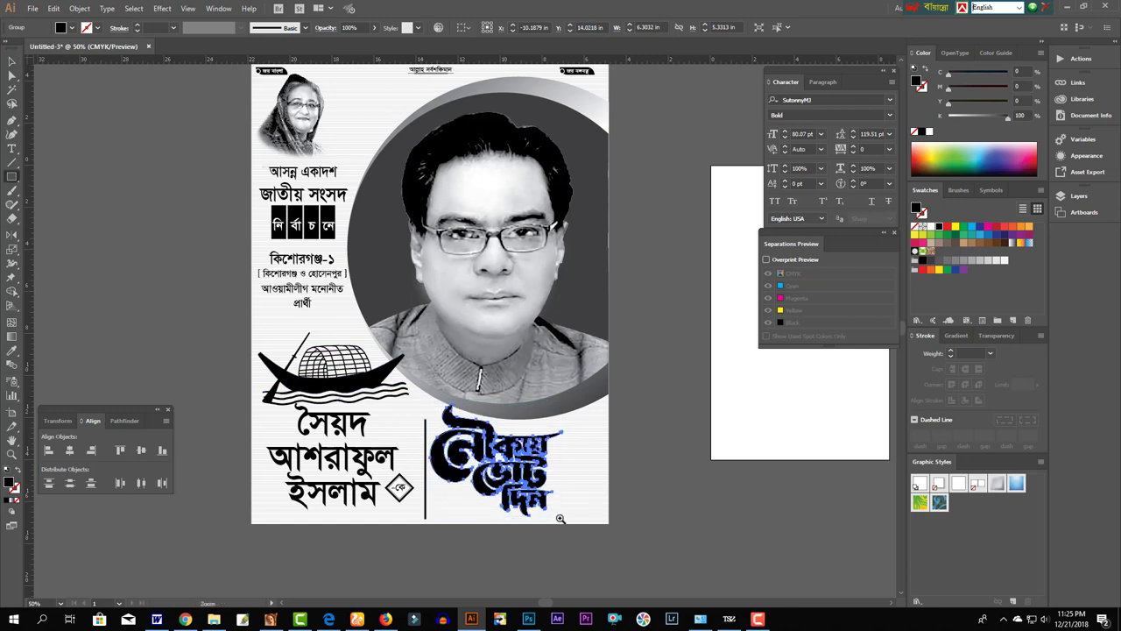
left_click(548, 519)
left_click(465, 365)
key("m")
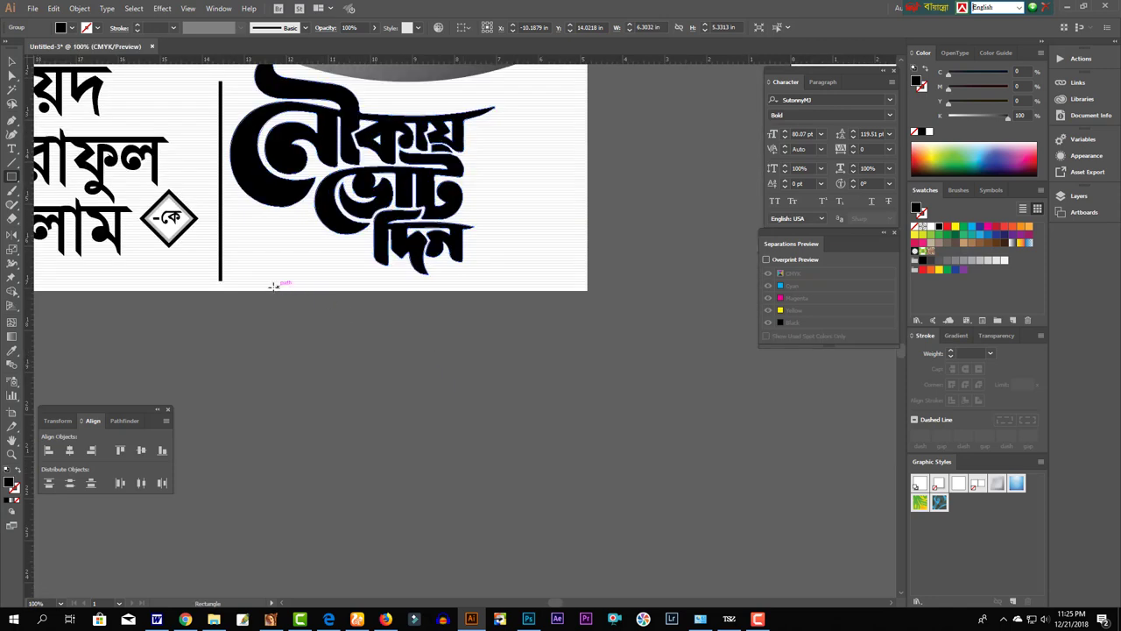
left_click_drag(235, 263, 587, 289)
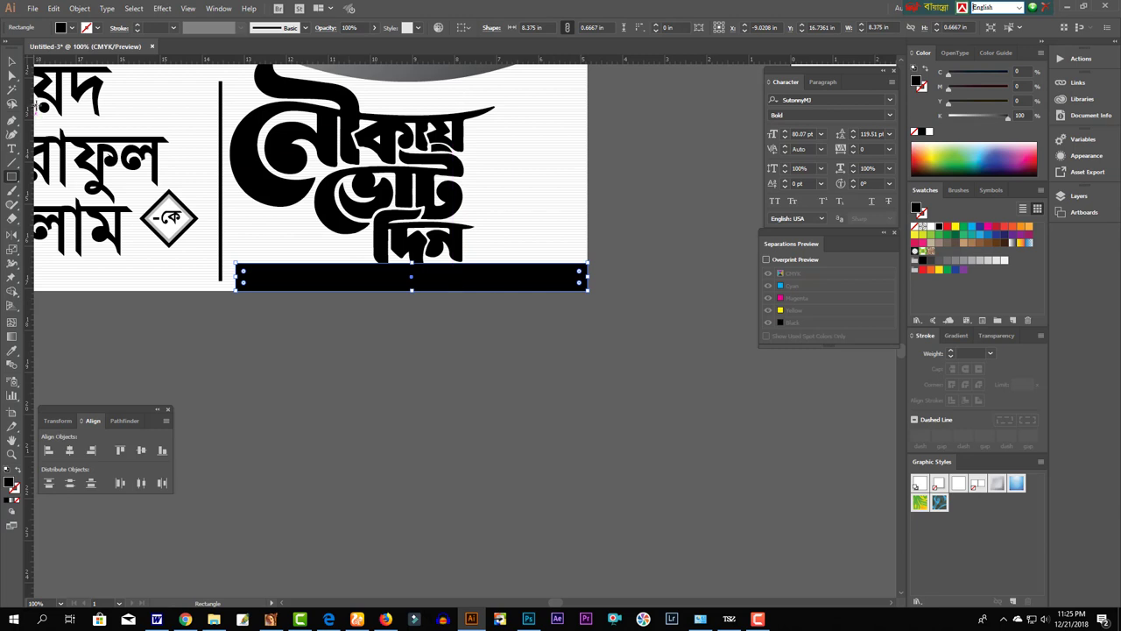
- Round the bar's top-left corner using its Direct Selection corner widget
left_click(11, 74)
left_click(306, 389)
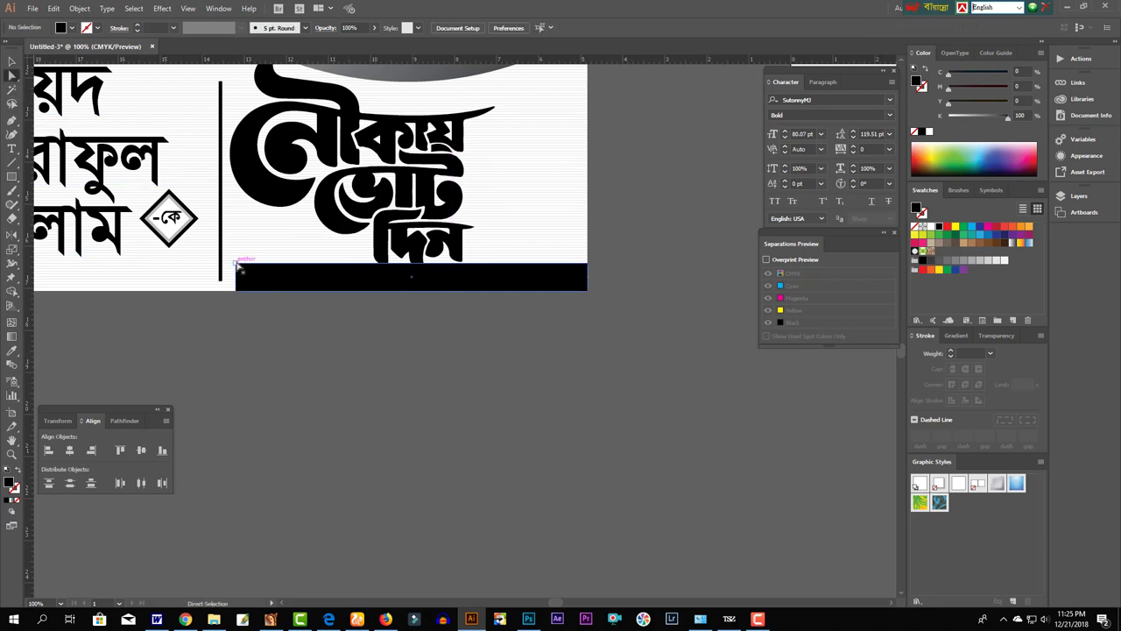
left_click_drag(237, 263, 245, 289)
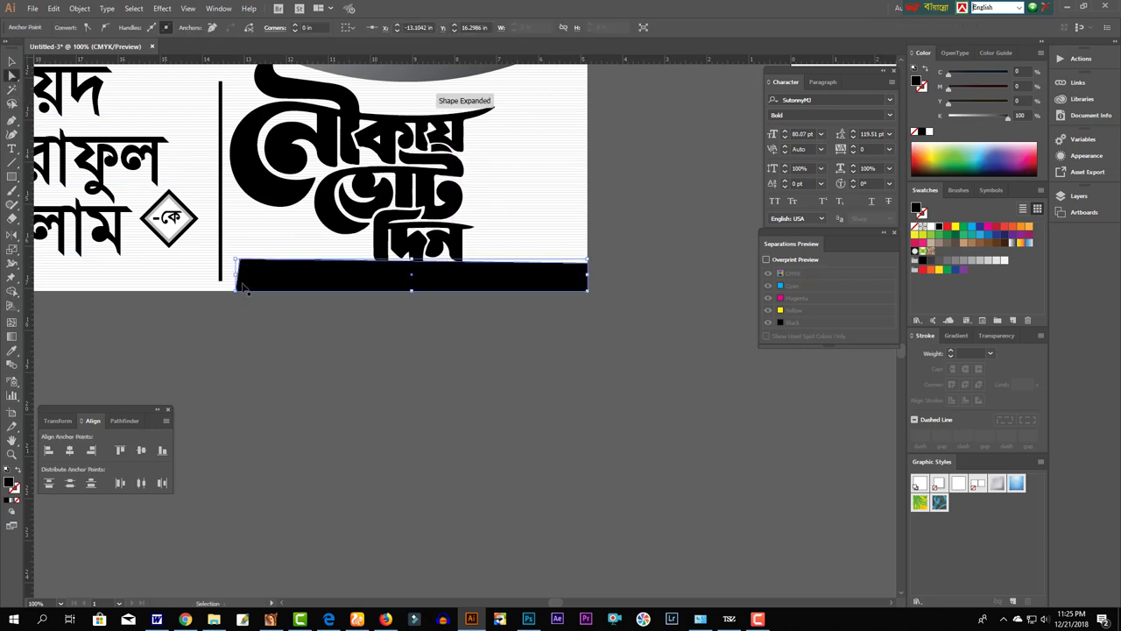
key("ctrl+z")
left_click_drag(245, 272, 376, 357)
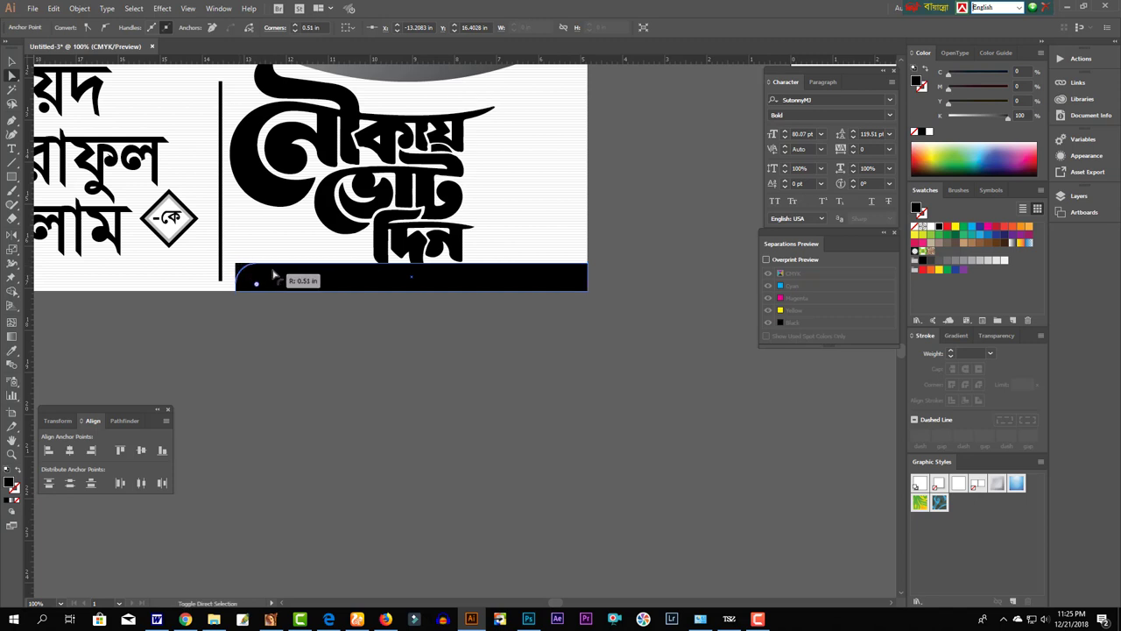
left_click(377, 358)
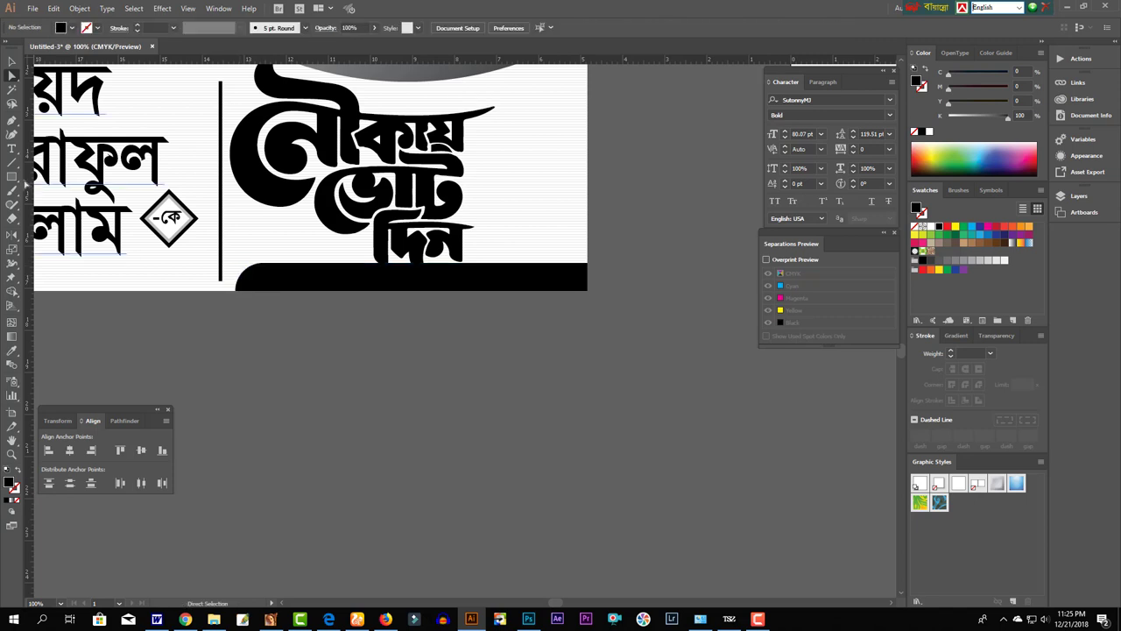
key("v")
key("ctrl+minus")
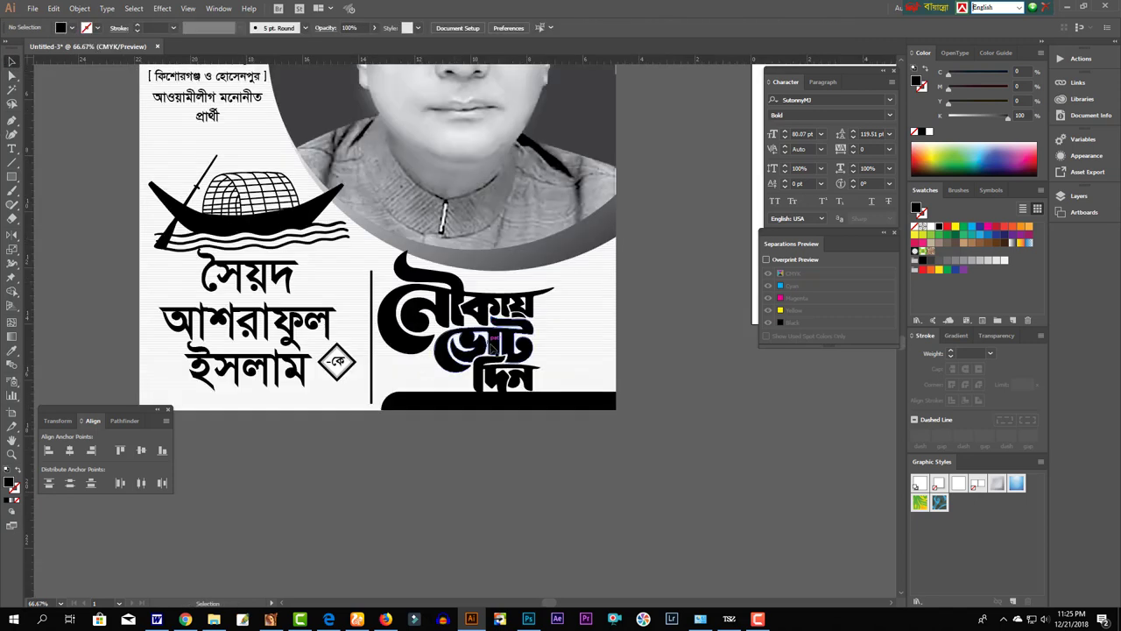
- Shrink the নৌকায় ভোট দিন slogan slightly and shift it right and down above the bar
left_click(446, 392)
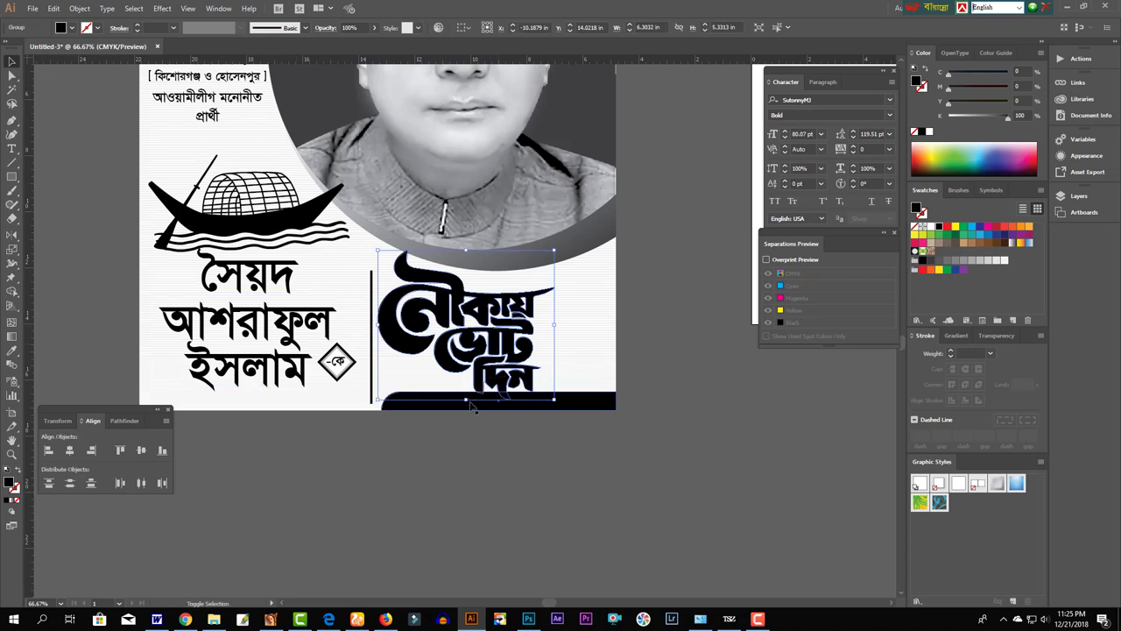
mouse_move(465, 402)
left_mouse_down()
mouse_move(465, 390)
mouse_move(526, 375)
left_mouse_up()
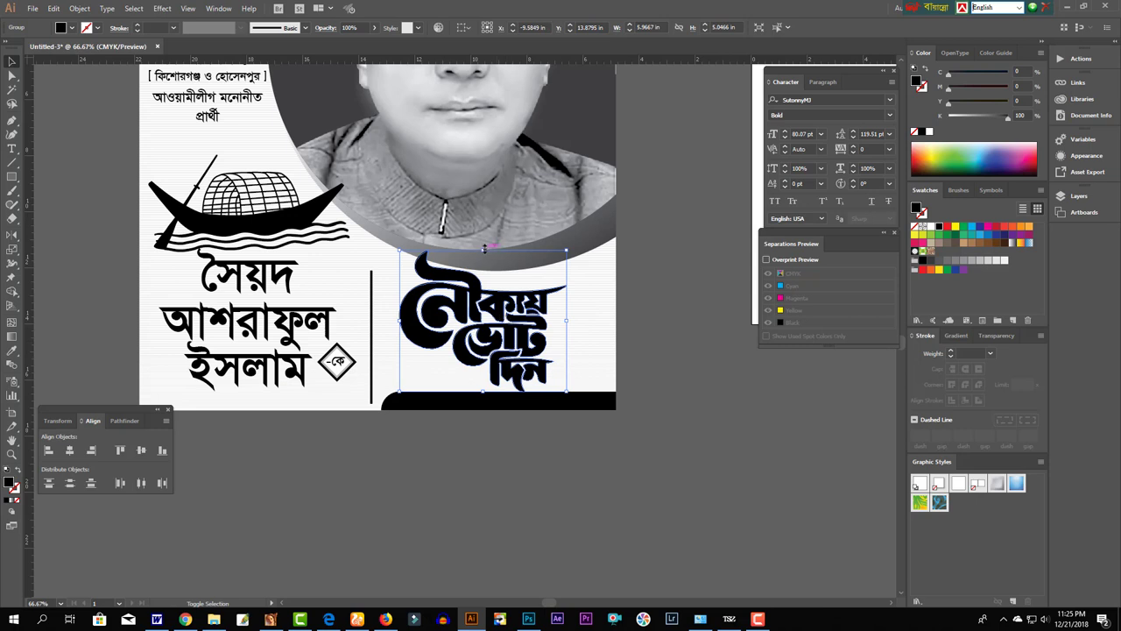
left_click_drag(482, 250, 487, 254)
left_click(641, 352)
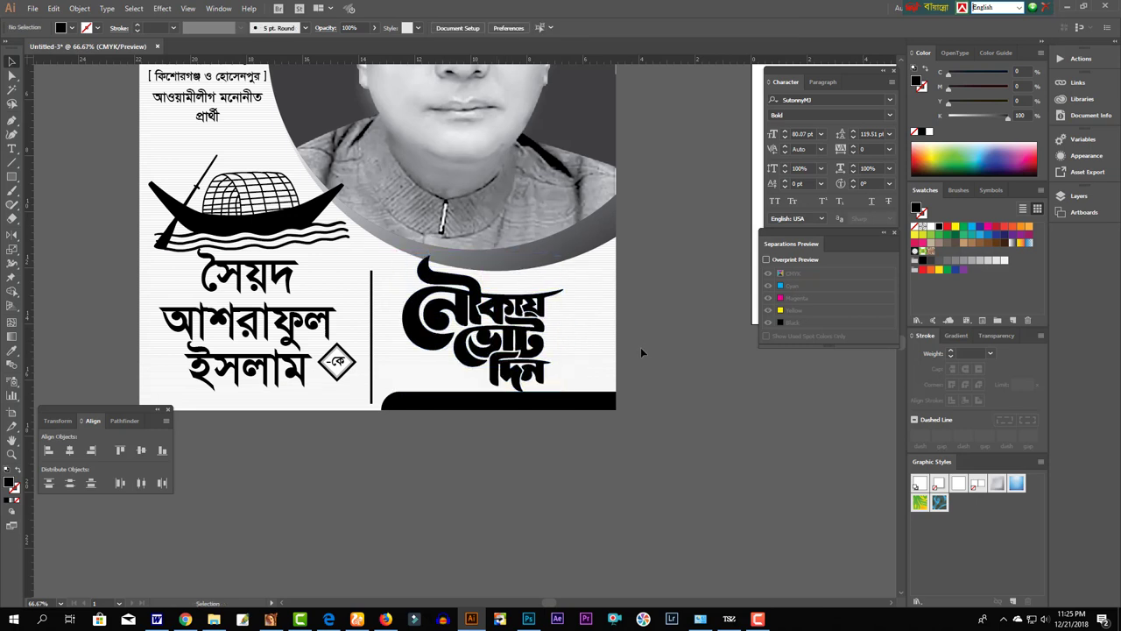
- Duplicate the district text below the artboard and delete its কিশোরগঞ্জ-১ line
left_click(210, 103)
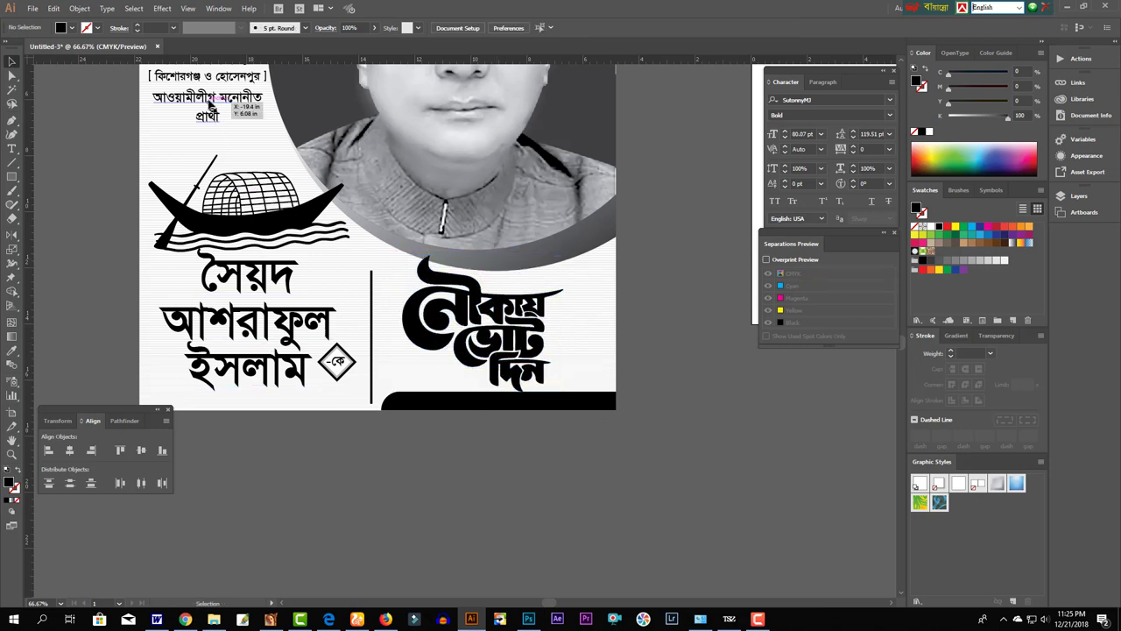
left_click_drag(465, 399, 508, 480)
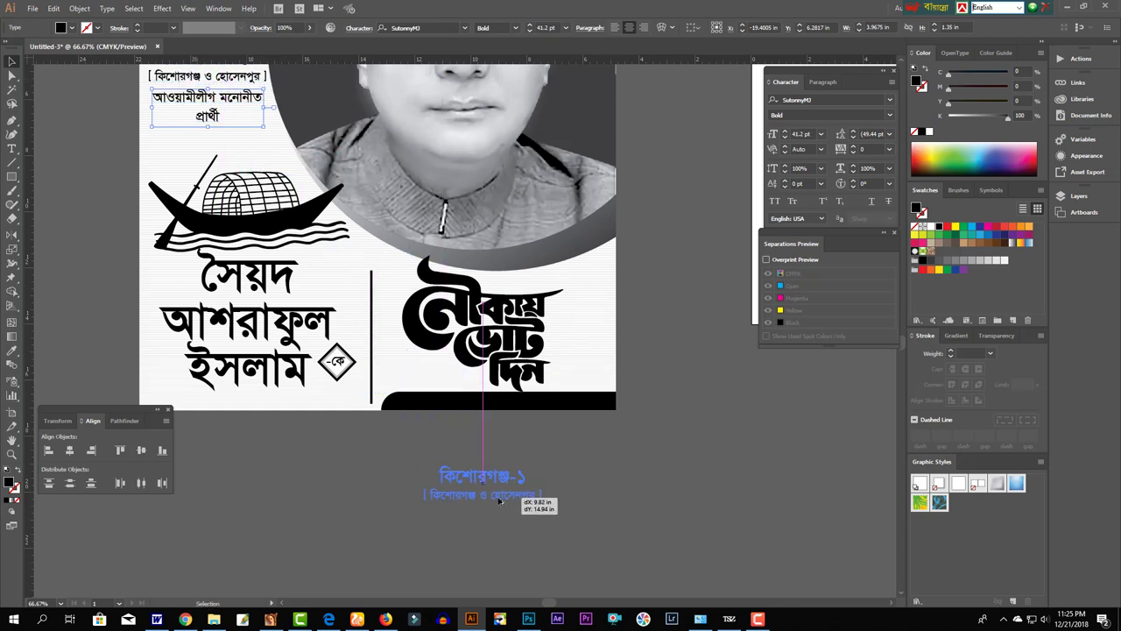
key("t")
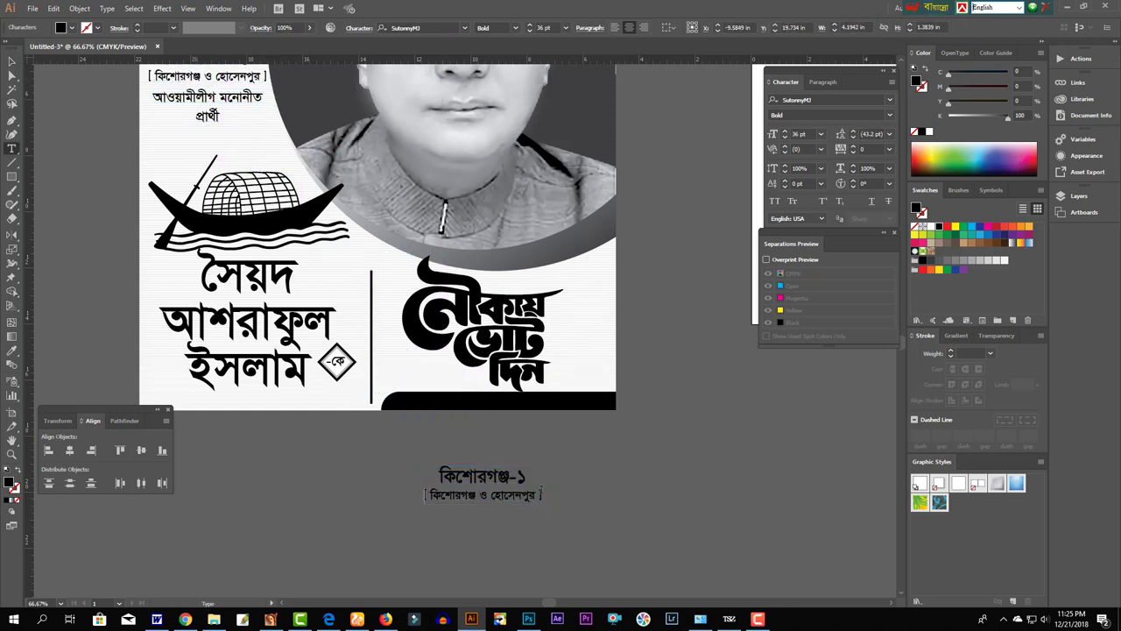
key("BackSpace")
key("shift+Home")
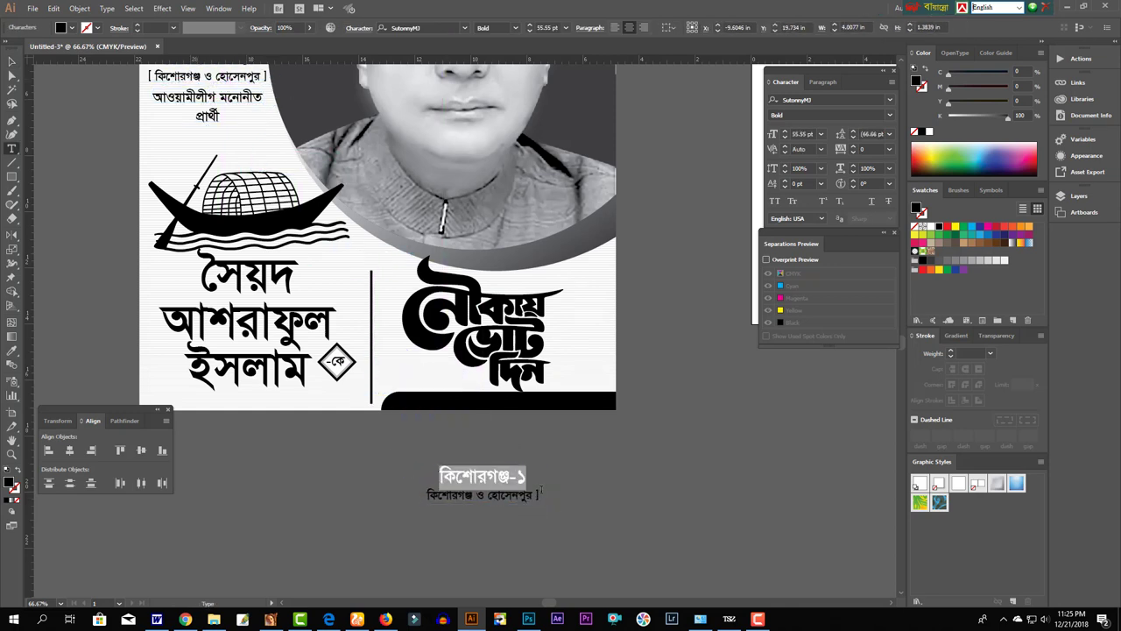
key("BackSpace")
key("Delete")
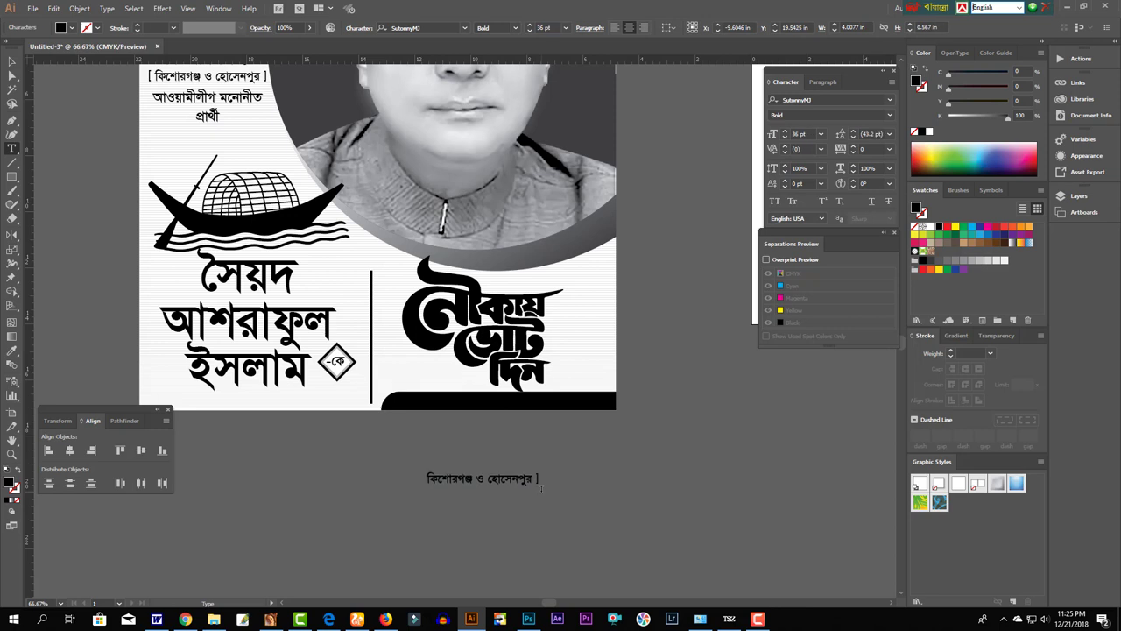
- Edit the copy into the line 'প্রচারে : কিশোরগঞ্জ ও হোসেনপুরবাসী' using Bengali input
type("[")
key("ctrl+alt+b")
type("প্রচারে ")
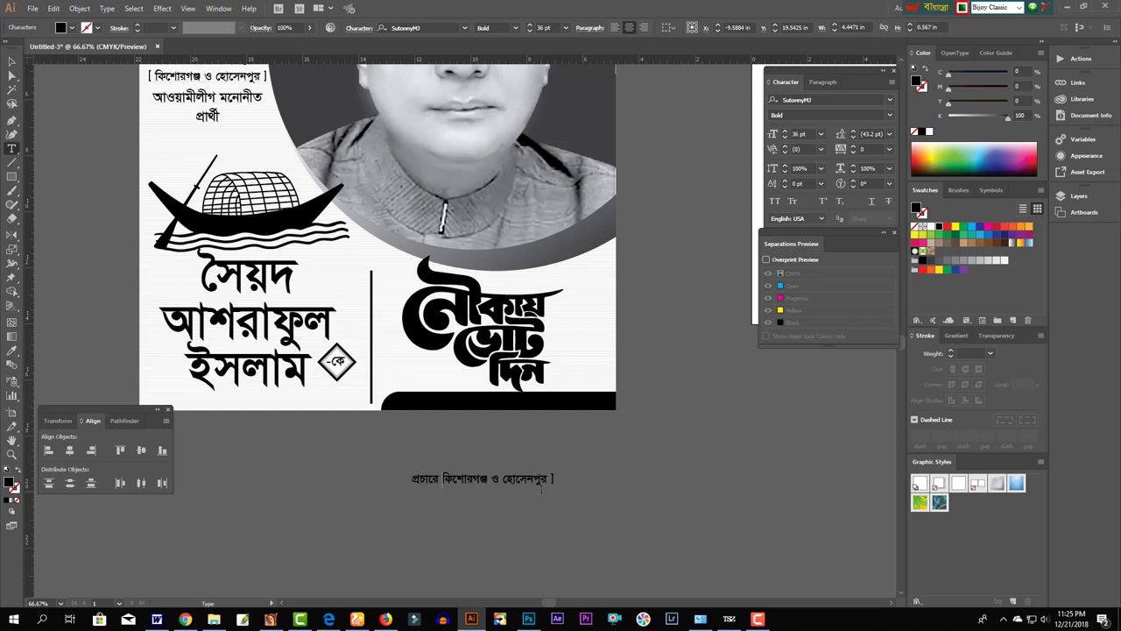
type(":")
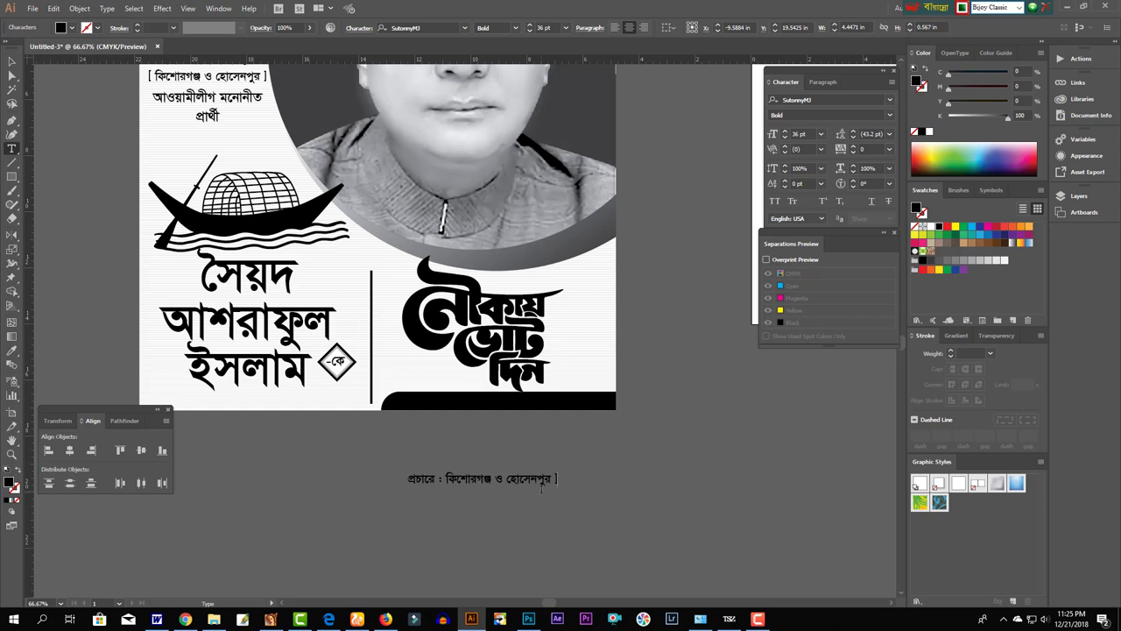
key("BackSpace")
key("BackSpace")
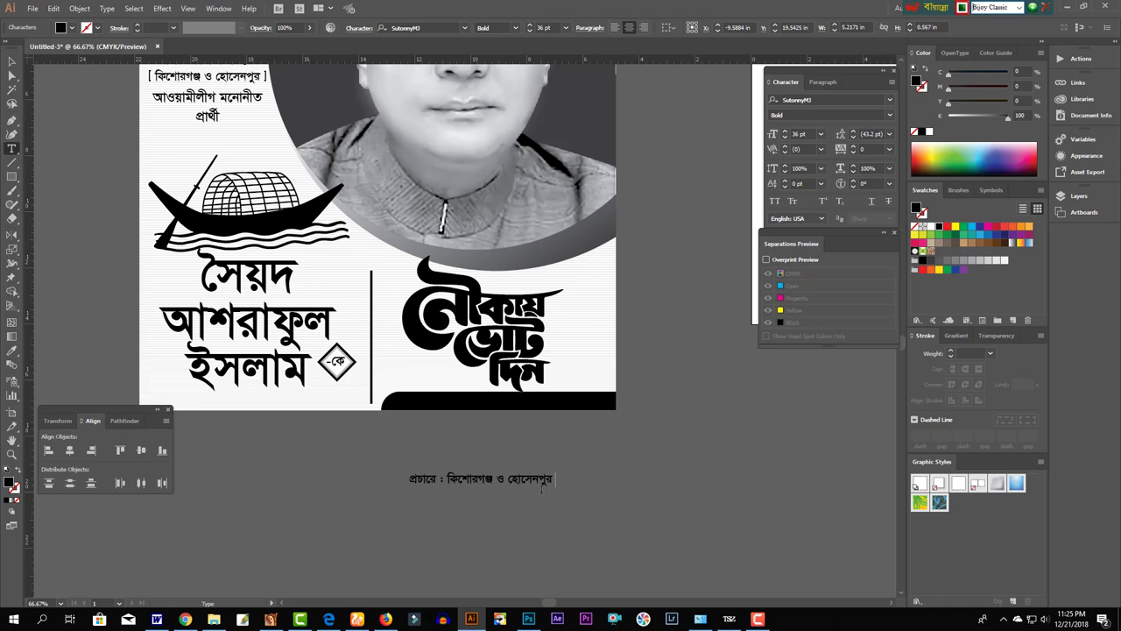
type("ের")
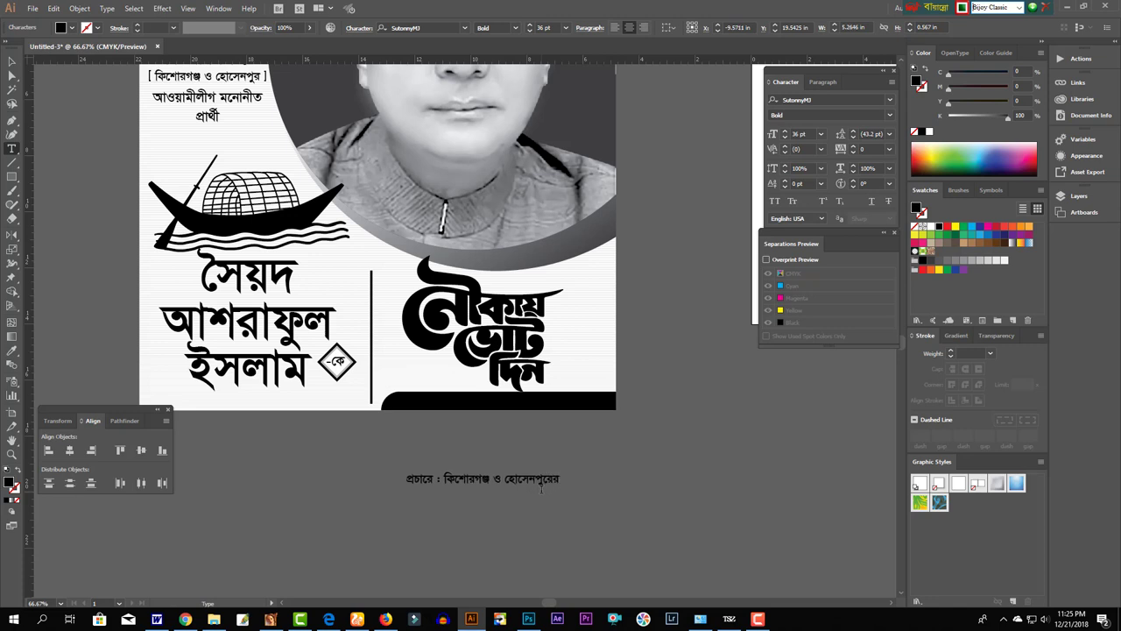
key("BackSpace")
key("BackSpace")
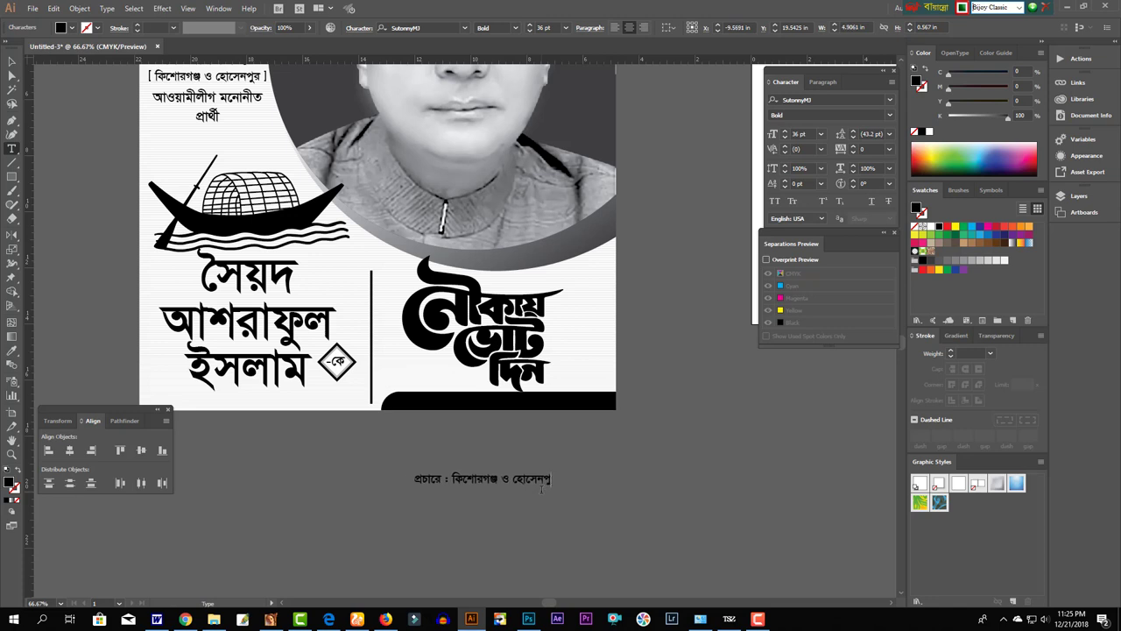
type("এ")
key("BackSpace")
key("BackSpace")
key("BackSpace")
type("রবাসী")
key("Escape")
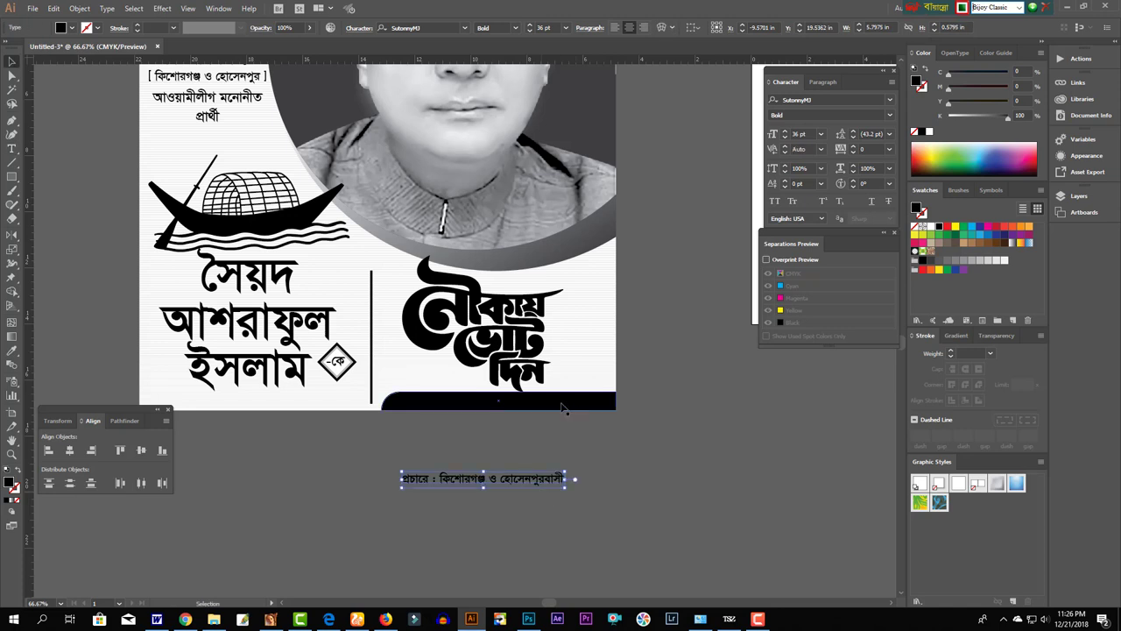
- Place the footer line on the black bar, scale it to fit, and make it white
mouse_move(535, 482)
left_mouse_down()
mouse_move(552, 406)
mouse_move(613, 400)
left_mouse_up()
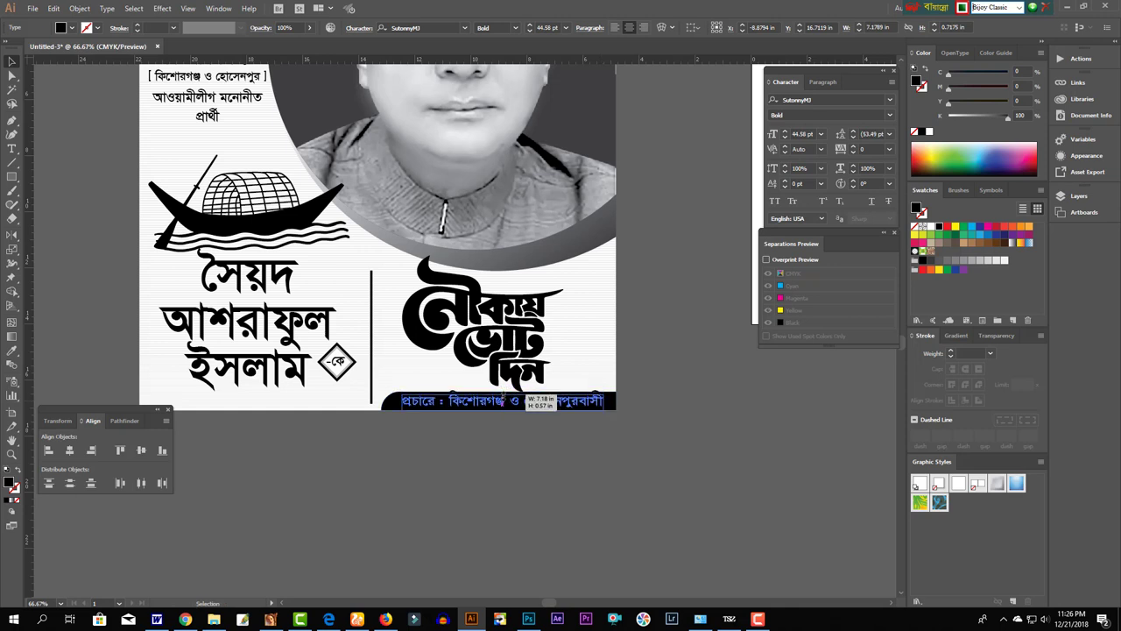
left_click_drag(502, 393, 504, 391)
left_click(952, 118)
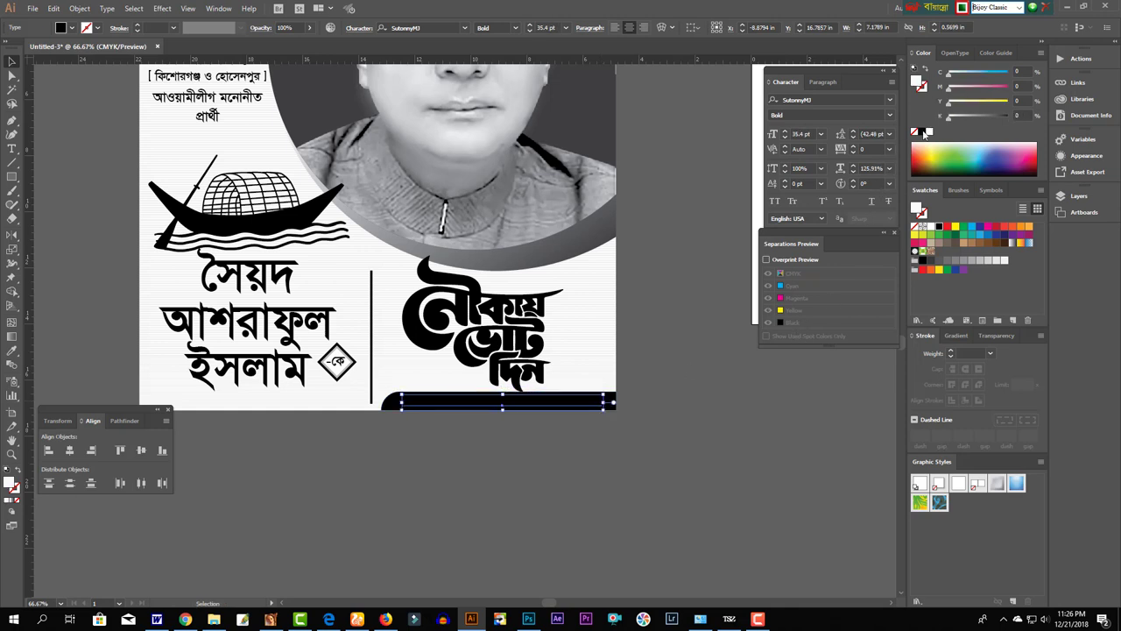
left_click(639, 452)
key("ctrl+minus")
scroll(510, 463, "up", 3)
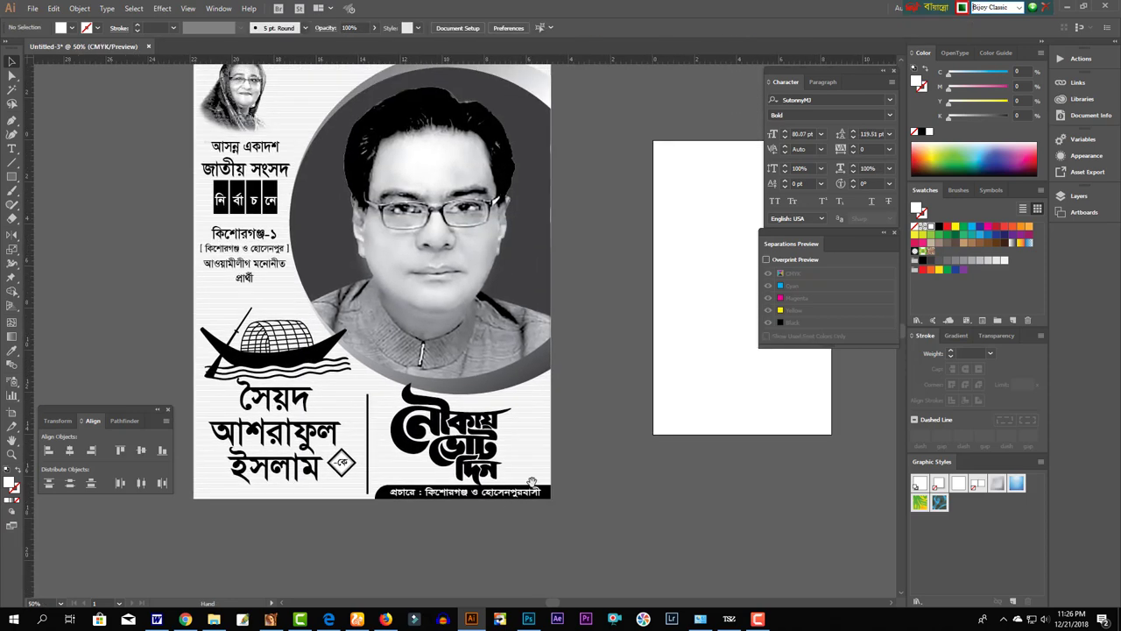
scroll(525, 456, "up", 3)
scroll(558, 435, "left", 2)
- Hide the panels and bring up the Save As dialog
key("Tab")
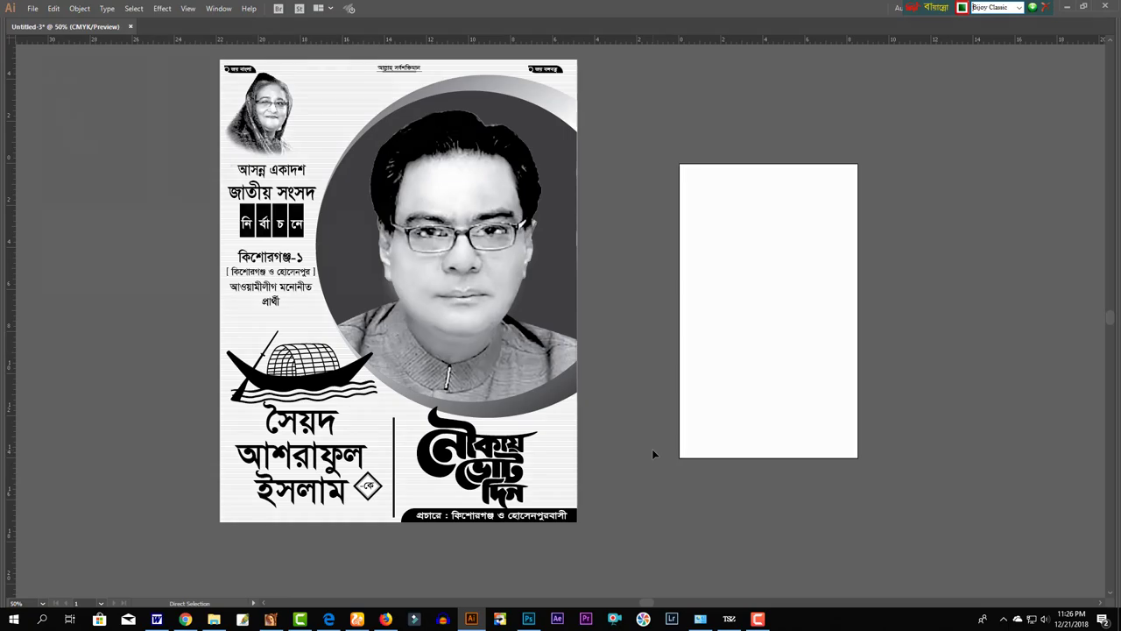
key("ctrl+s")
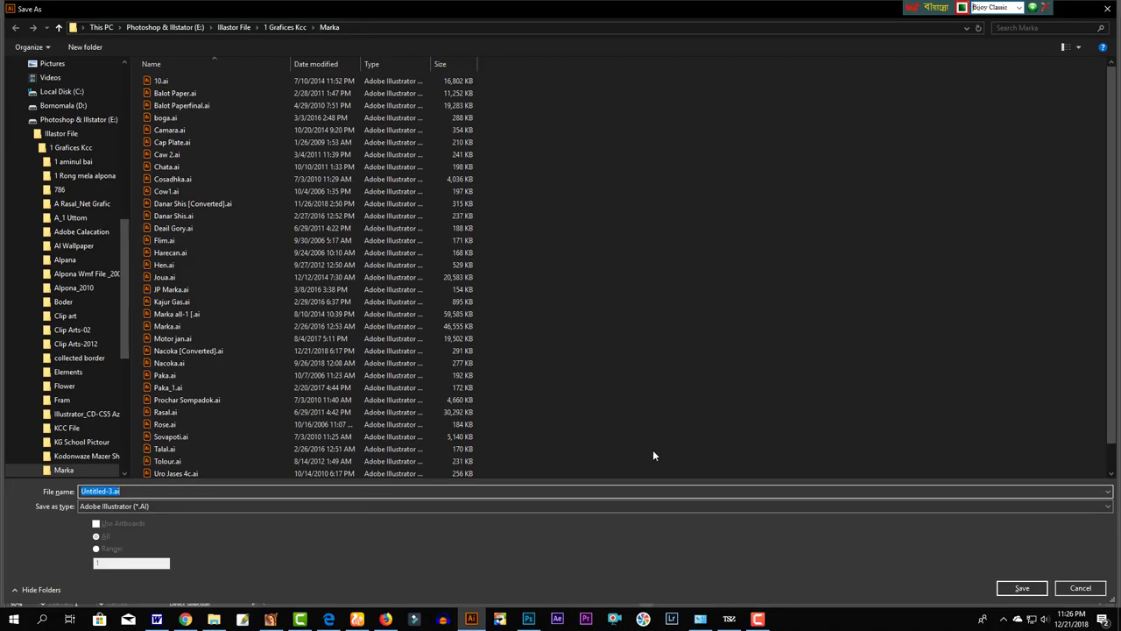
key("Escape")
key("ctrl+s")
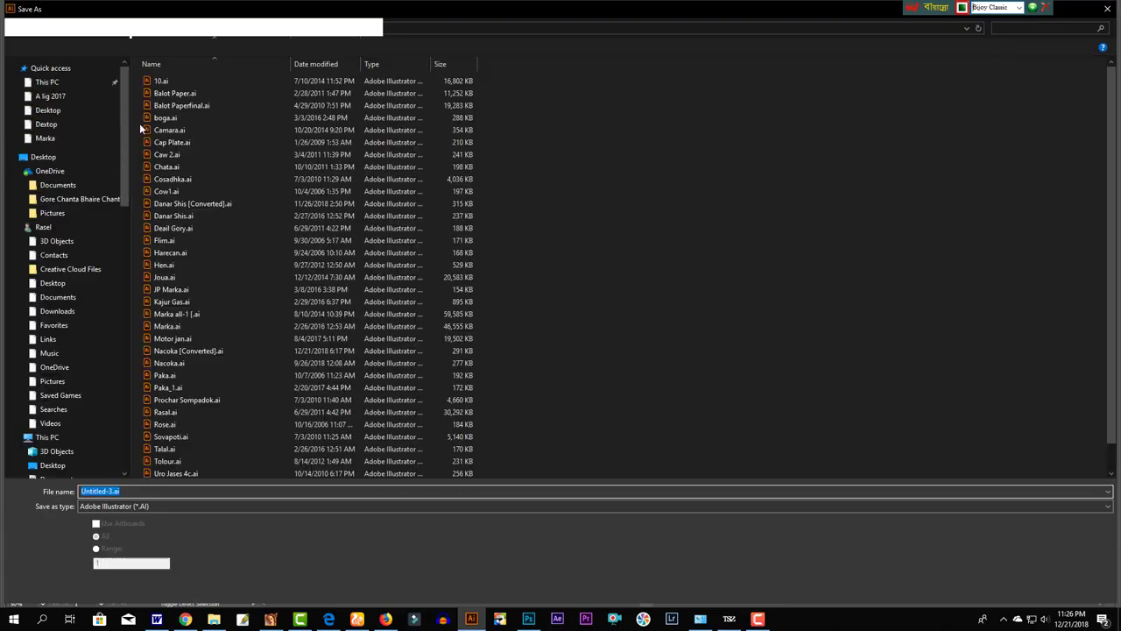
scroll(50, 449, "down", 2)
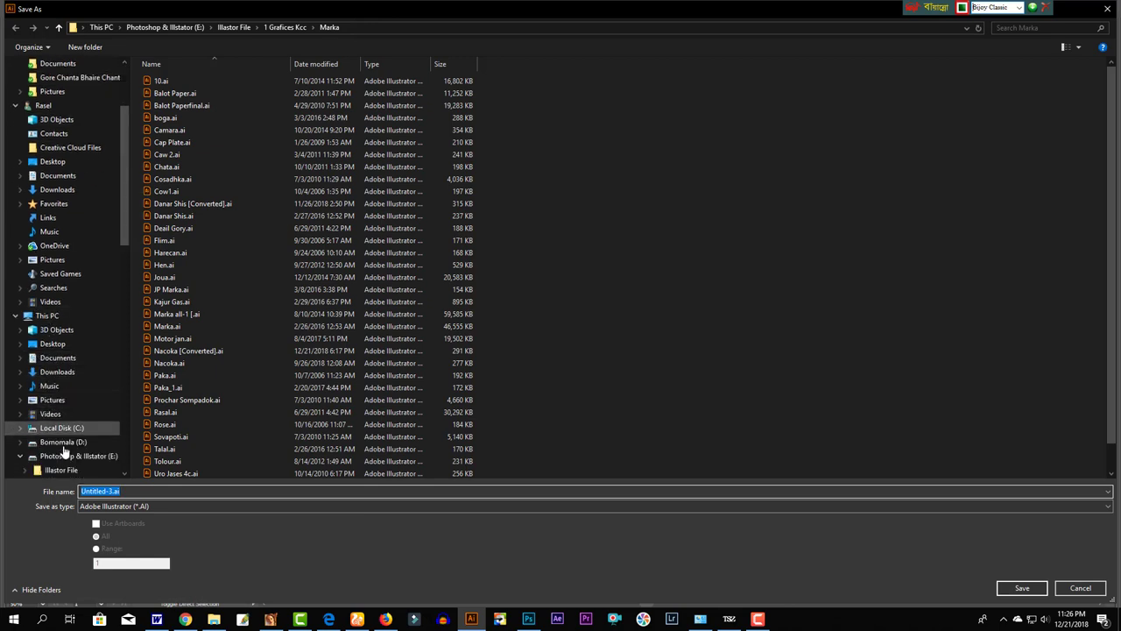
scroll(52, 451, "down", 2)
scroll(56, 452, "down", 1)
scroll(61, 453, "down", 1)
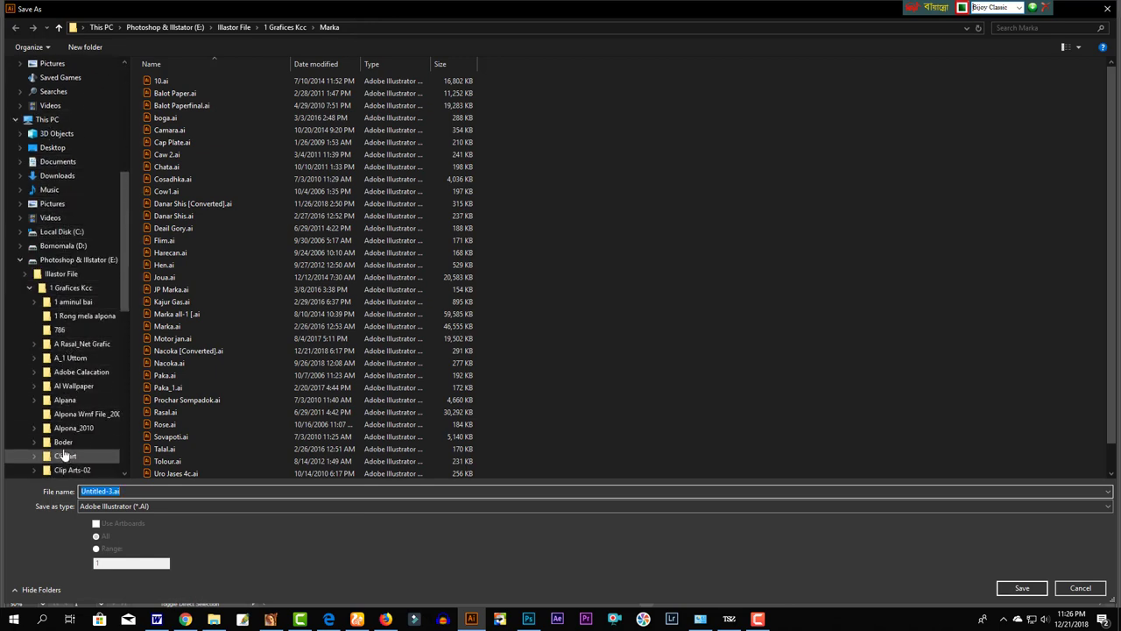
- Save the .ai file under the candidate's name in D: › … › Upazilla Poster › Poster
left_click(60, 246)
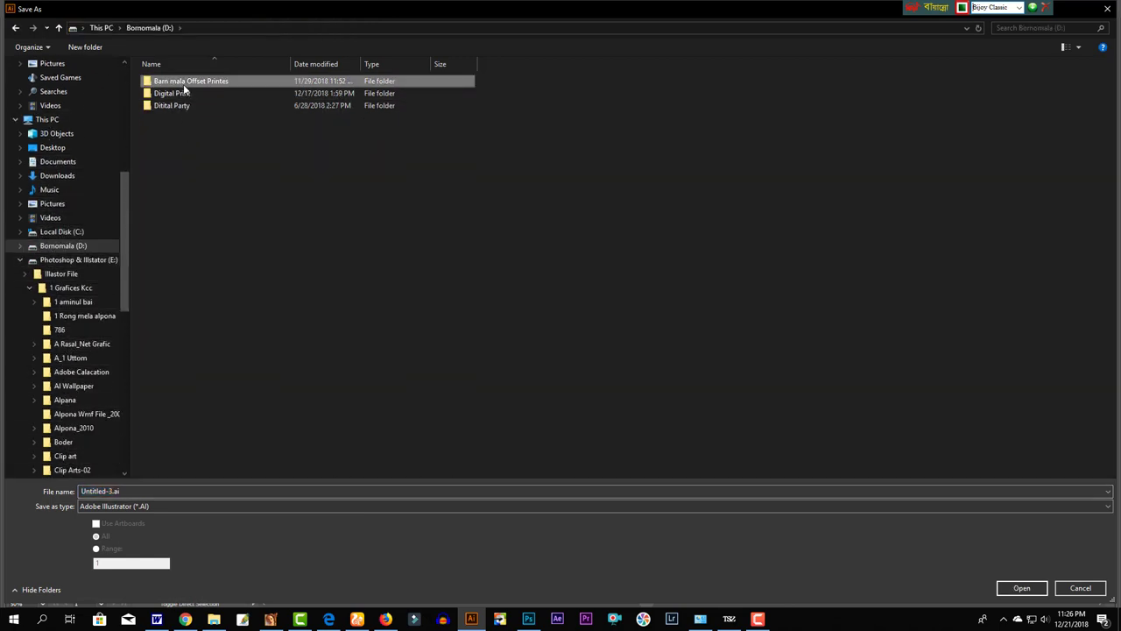
double_click(183, 84)
double_click(186, 130)
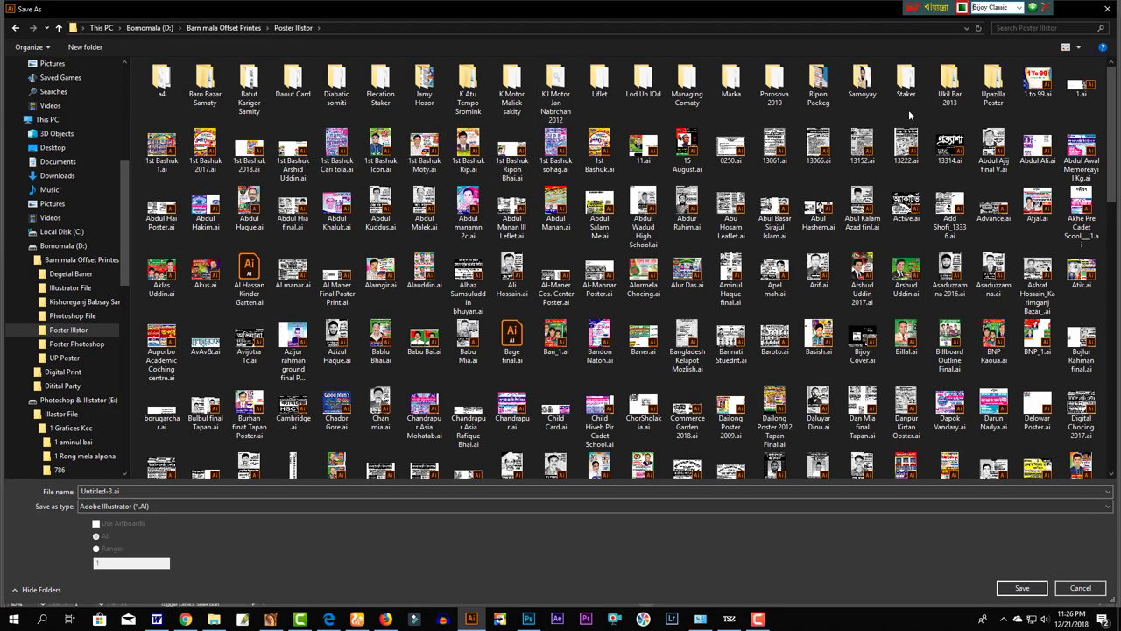
double_click(994, 96)
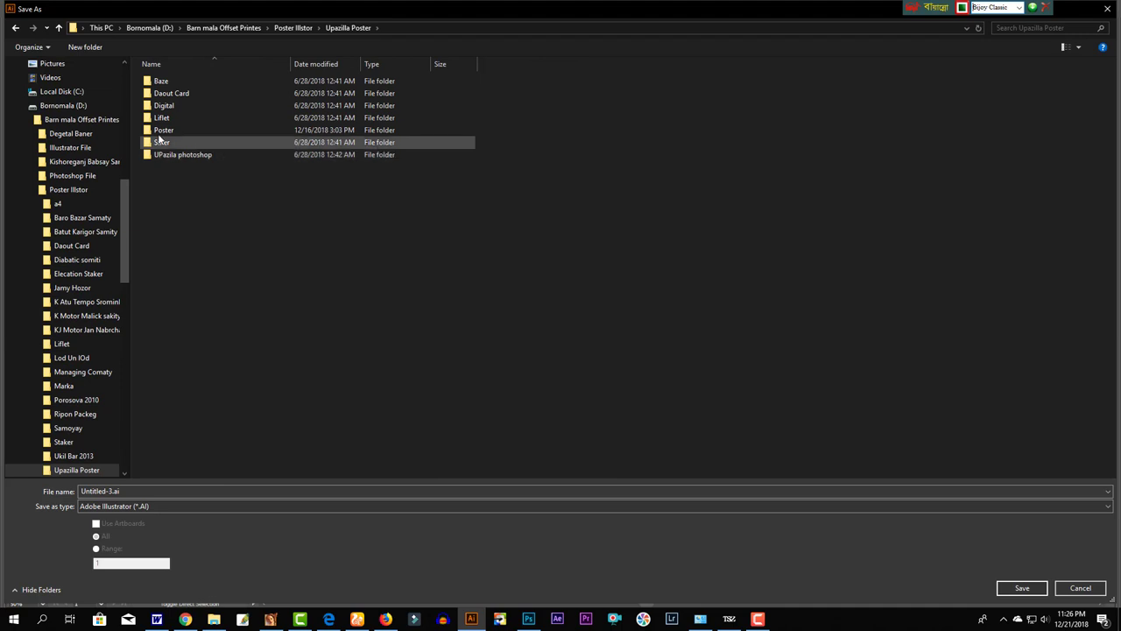
double_click(162, 129)
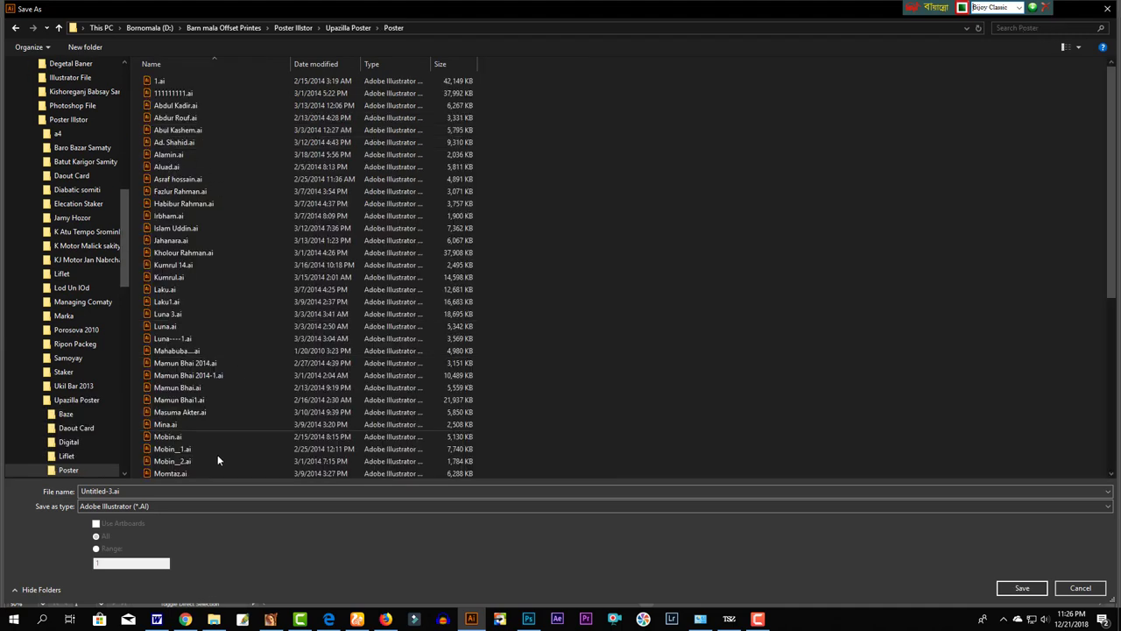
double_click(184, 491)
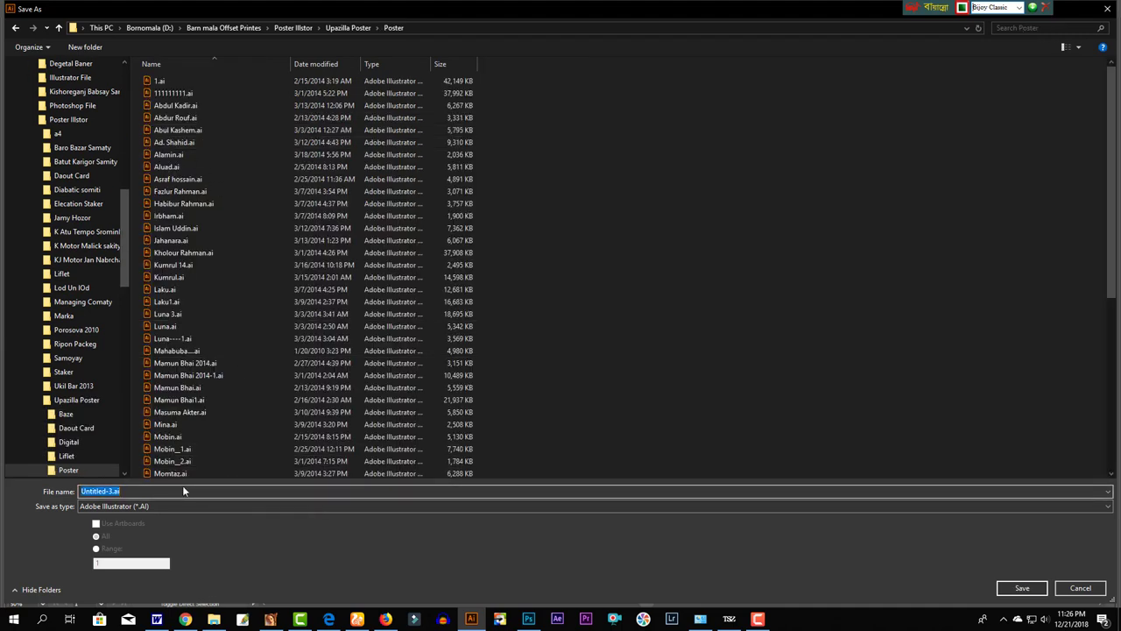
type("Sayed A")
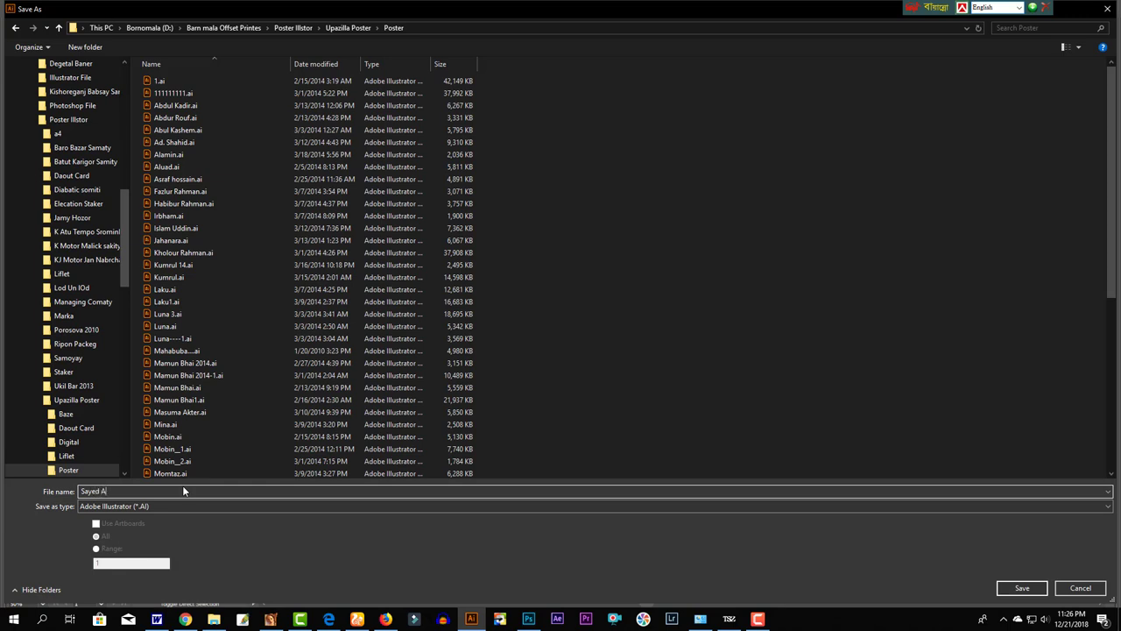
type("sraf")
key("Return")
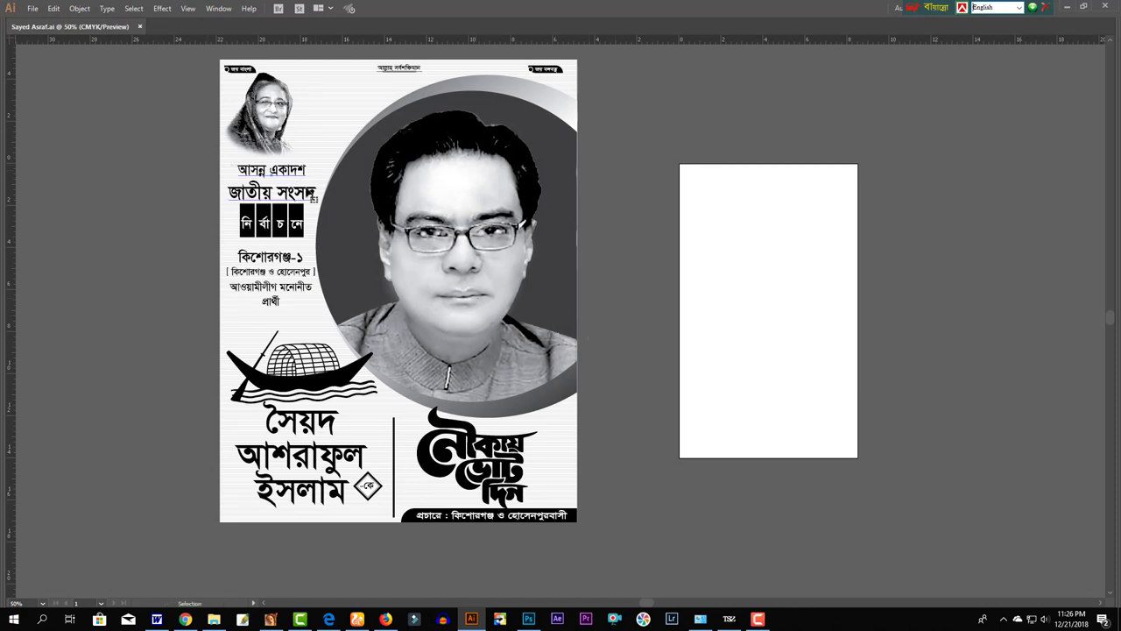
- Nudge the header text group slightly upward
left_click_drag(312, 198, 312, 195)
left_click_drag(309, 190, 309, 188)
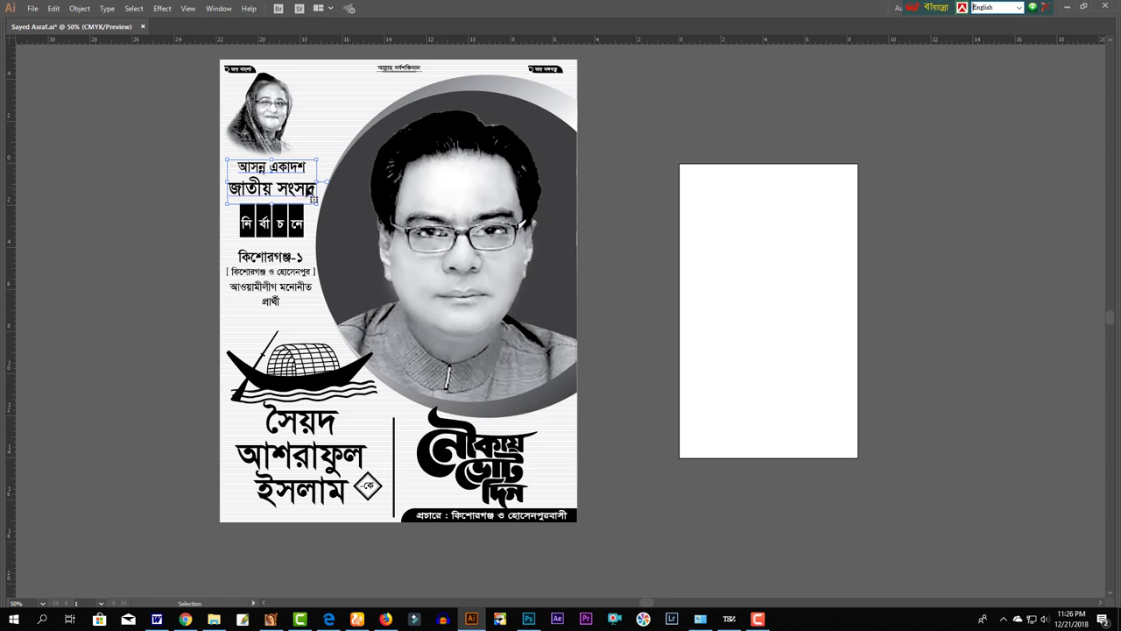
left_click(650, 166)
key("z")
left_click_drag(282, 89, 536, 212)
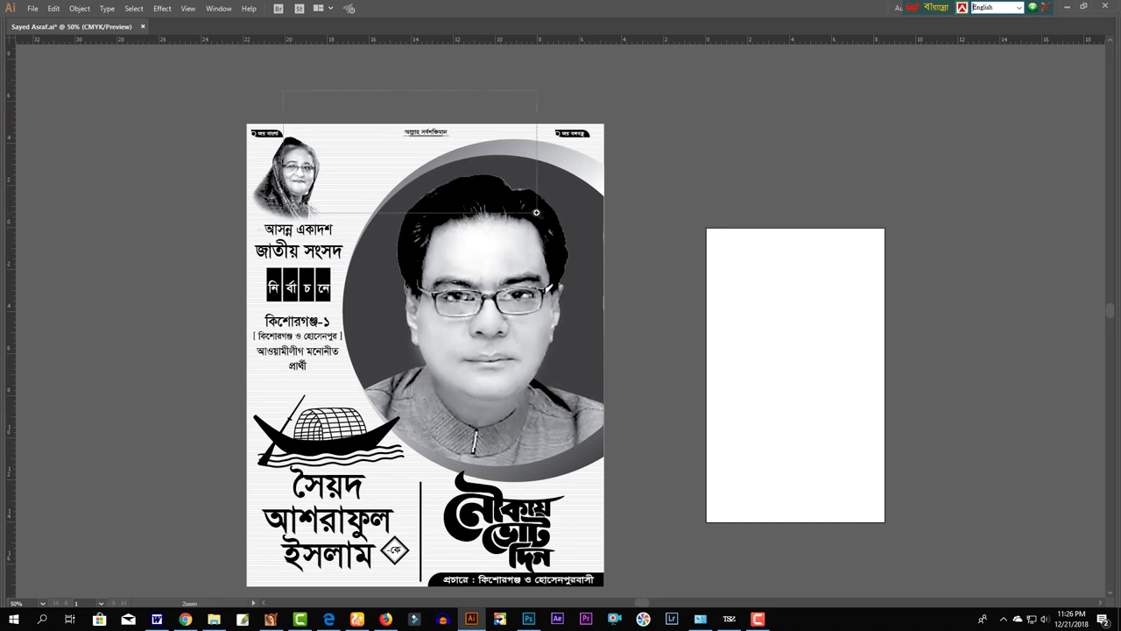
key("ctrl+minus")
left_click_drag(481, 263, 314, 227)
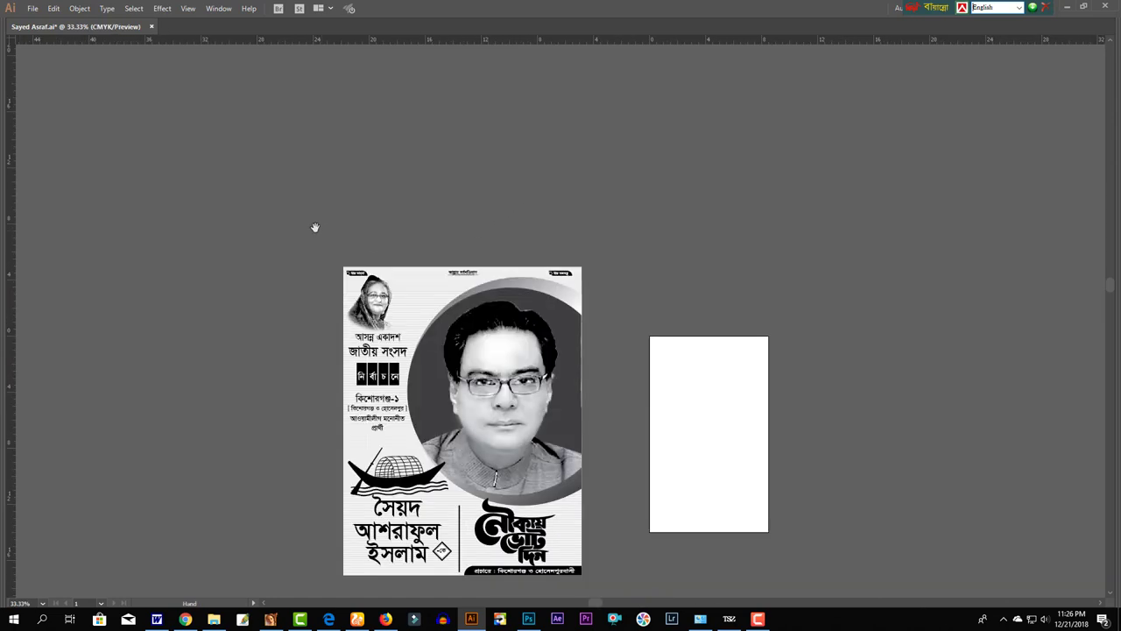
scroll(353, 339, "up", 5)
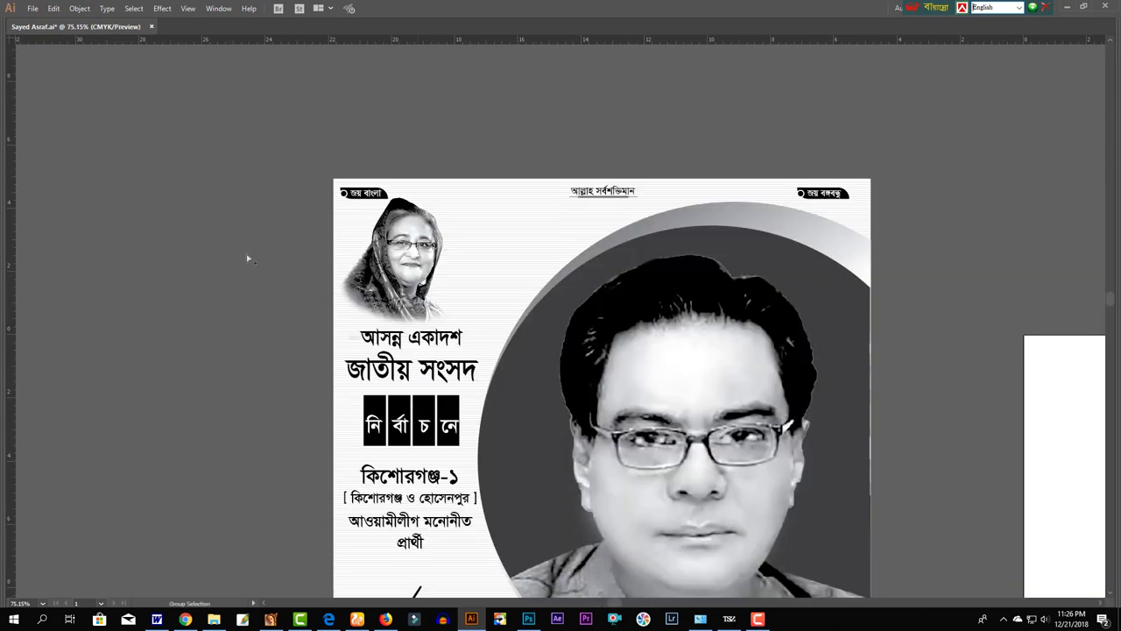
- Move the top-left portrait down-right and shift the জয় বাংলা label right
left_click(412, 257)
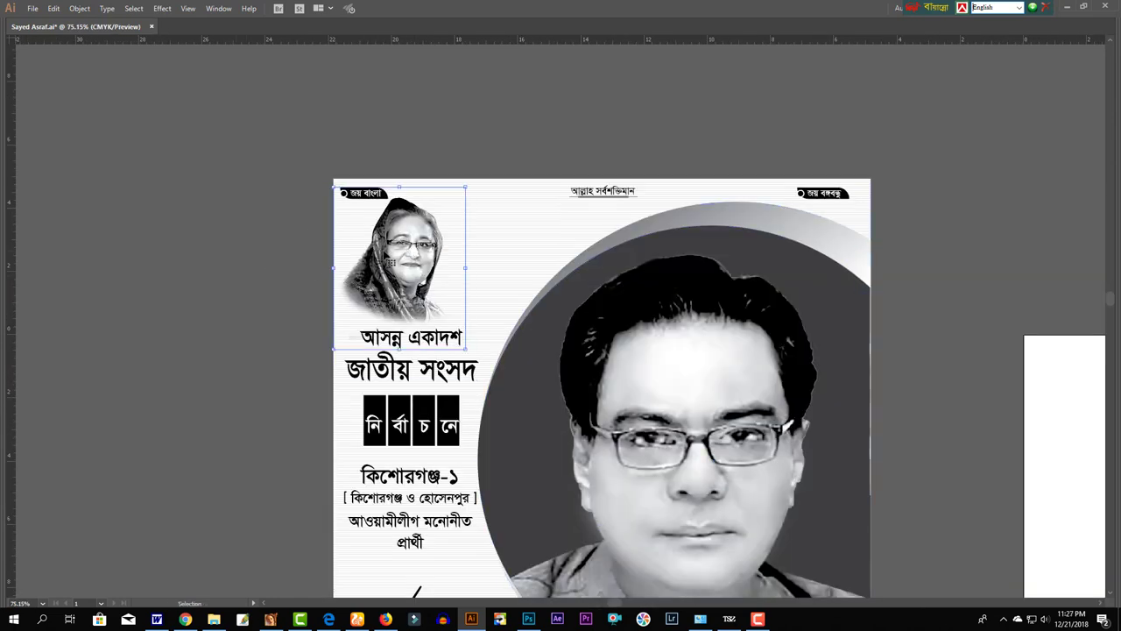
left_click_drag(391, 261, 404, 274)
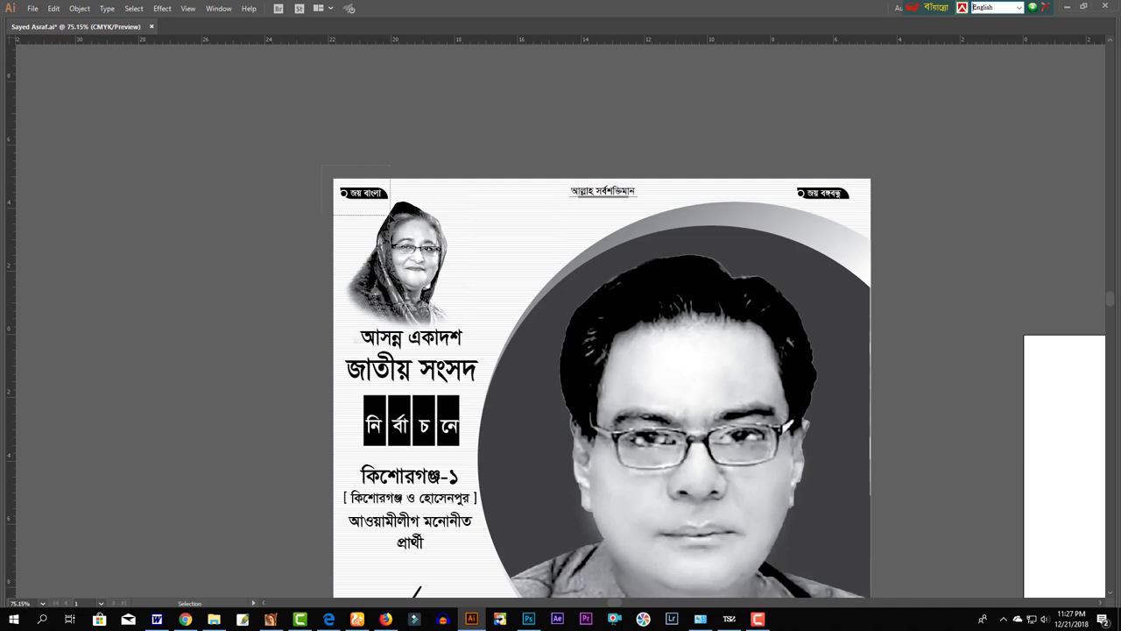
left_click(373, 195)
left_click_drag(375, 196, 385, 196)
- Review the poster's lower part, then save the poster again
key("space")
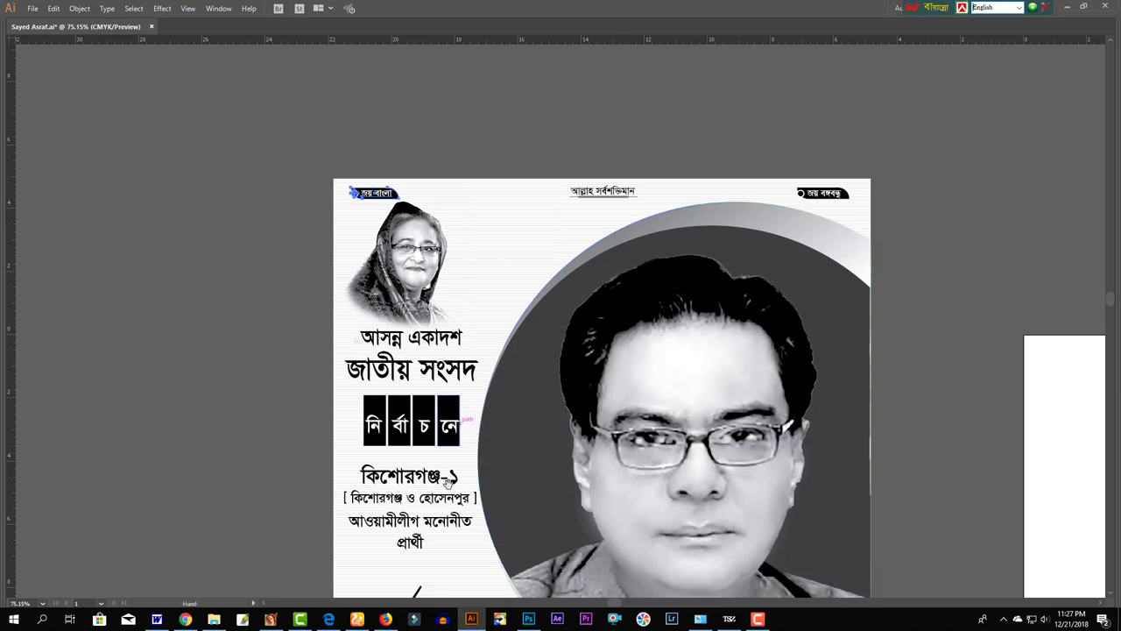
left_click_drag(439, 459, 456, 326)
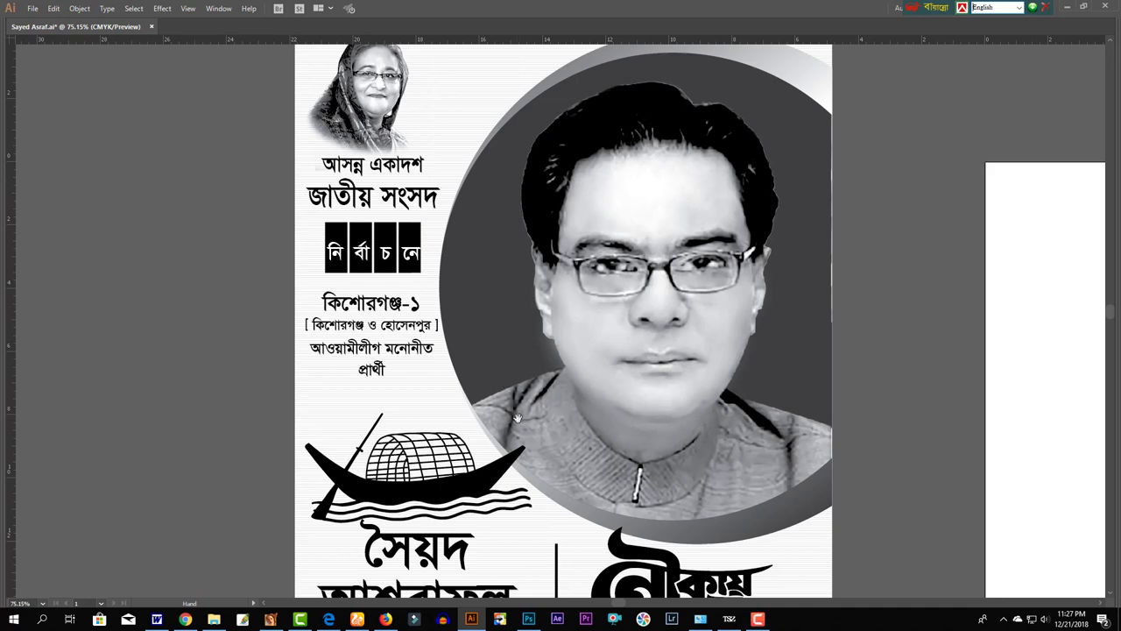
scroll(516, 418, "down", 3)
scroll(534, 419, "down", 4)
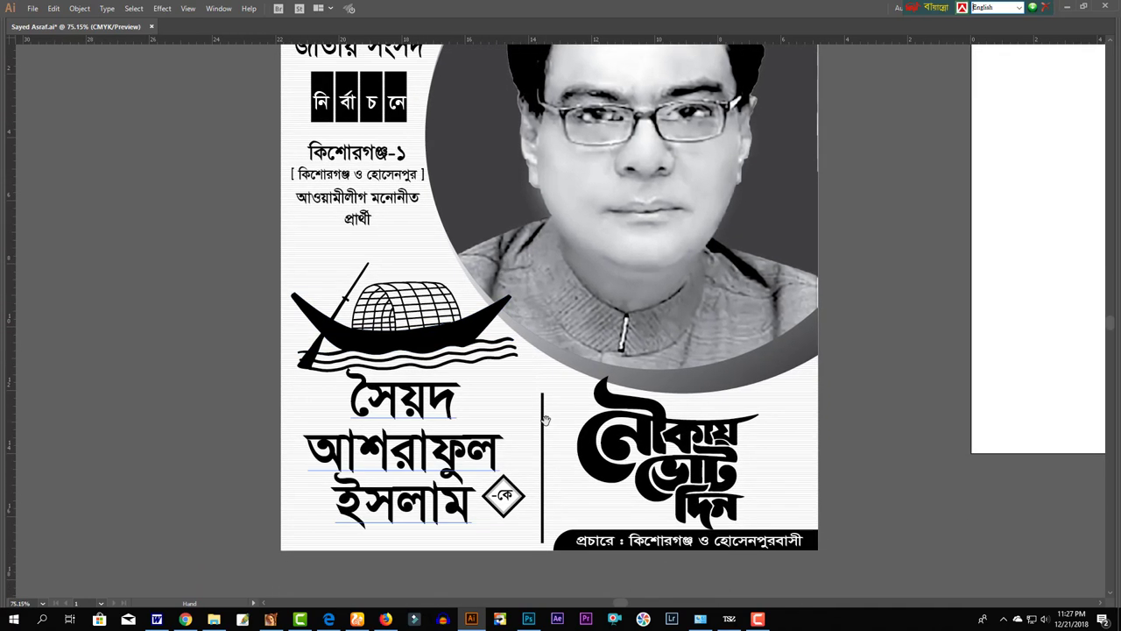
scroll(544, 394, "down", 5)
scroll(557, 342, "up", 6)
scroll(570, 385, "down", 2)
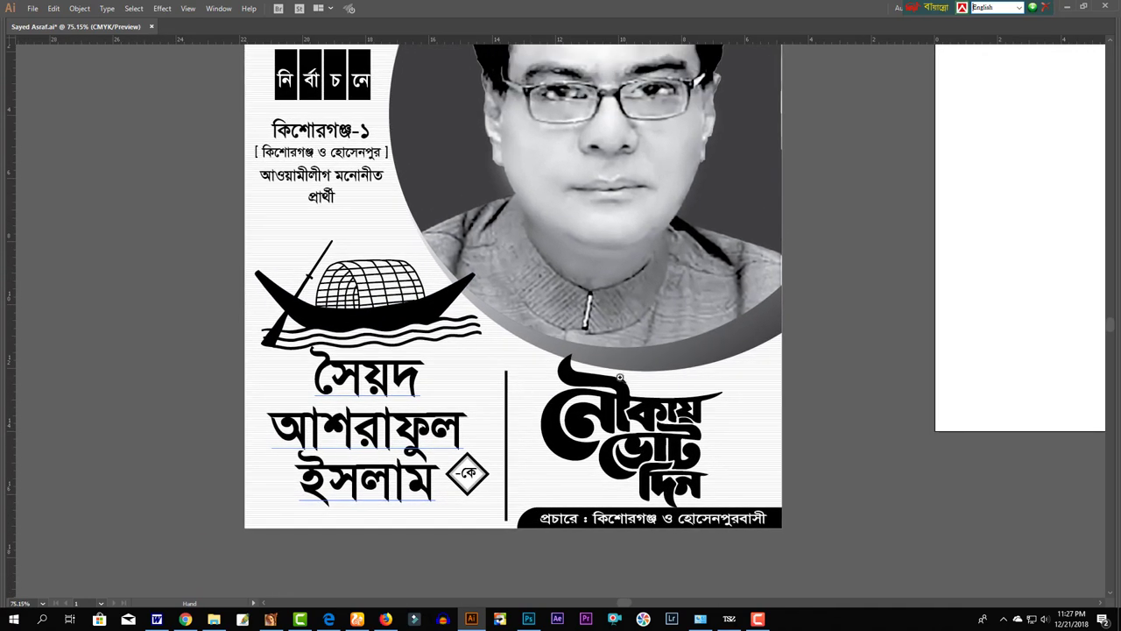
scroll(620, 377, "down", 3)
scroll(597, 408, "up", 1)
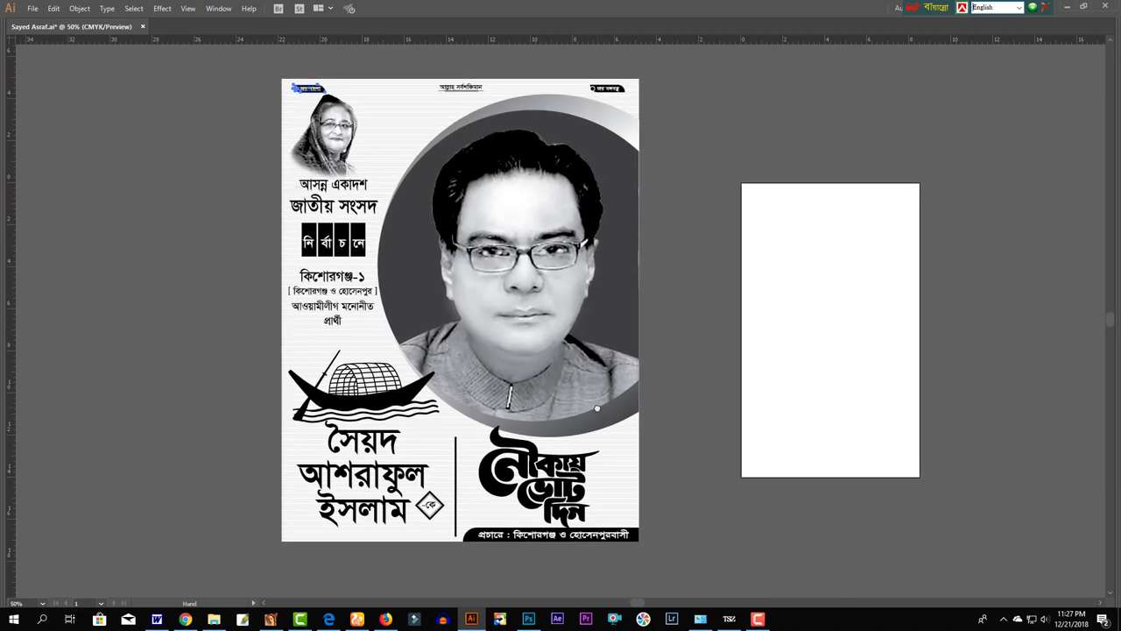
key("a")
key("ctrl+s")
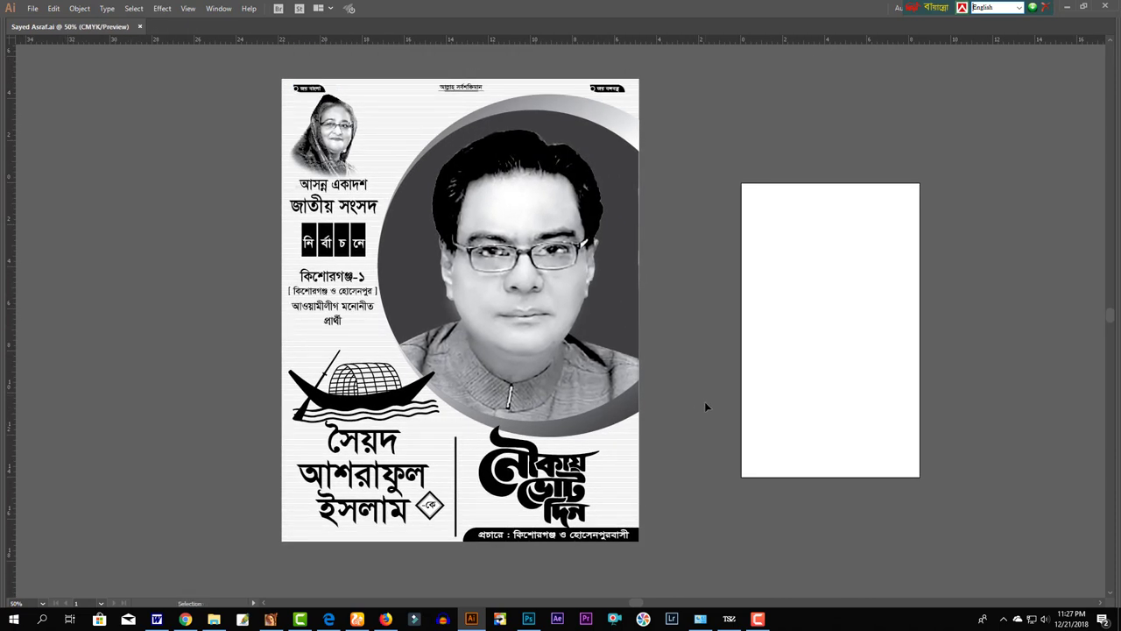